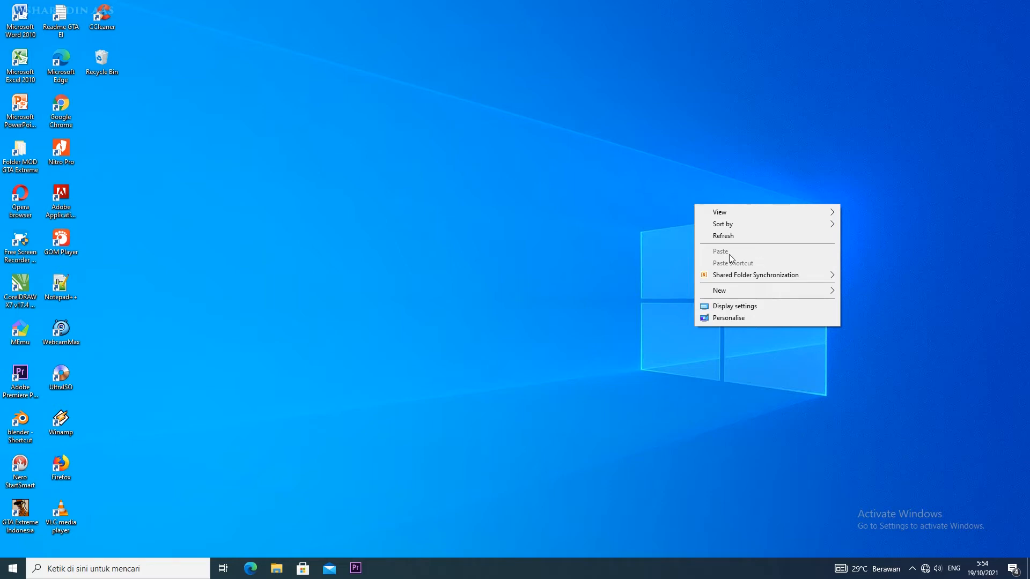
pyautogui.click(725, 236)
pyautogui.rightClick(725, 236)
pyautogui.click(740, 267)
pyautogui.rightClick(740, 266)
pyautogui.click(760, 298)
pyautogui.rightClick(763, 301)
pyautogui.click(785, 333)
pyautogui.rightClick(786, 329)
pyautogui.click(801, 360)
pyautogui.rightClick(801, 357)
pyautogui.click(817, 389)
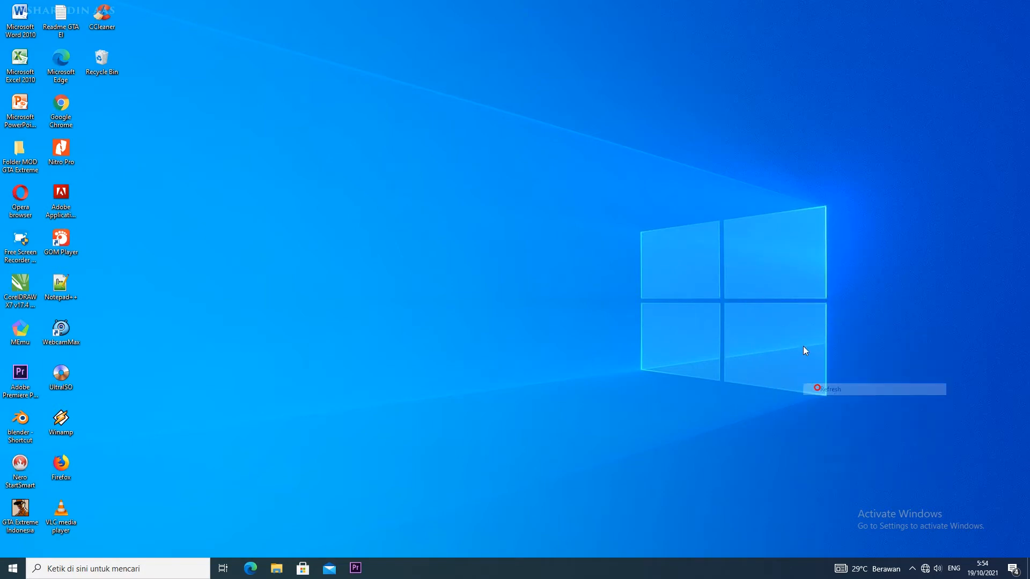
pyautogui.rightClick(803, 347)
pyautogui.click(814, 375)
pyautogui.rightClick(781, 342)
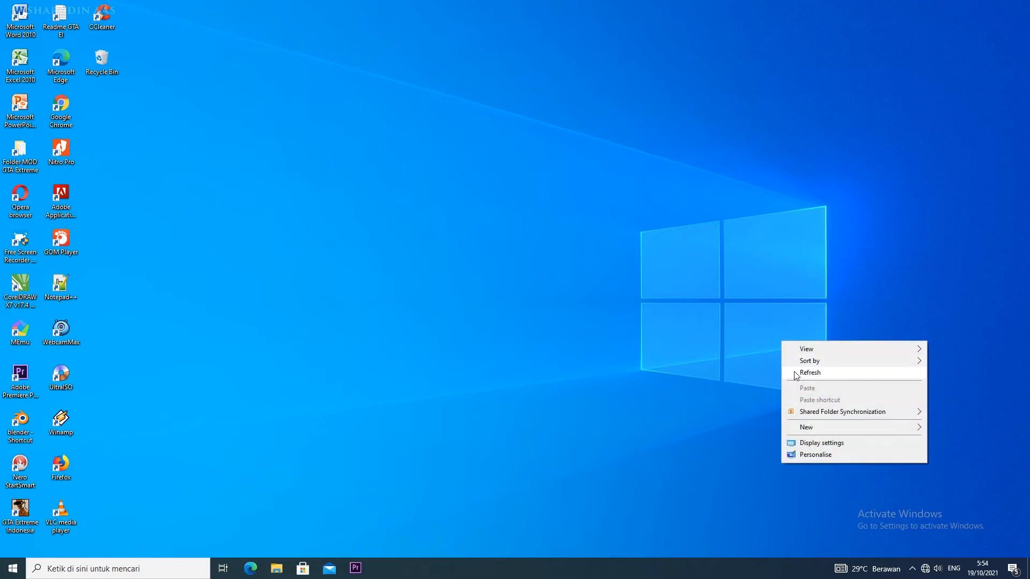
pyautogui.click(793, 370)
pyautogui.rightClick(783, 348)
pyautogui.click(793, 380)
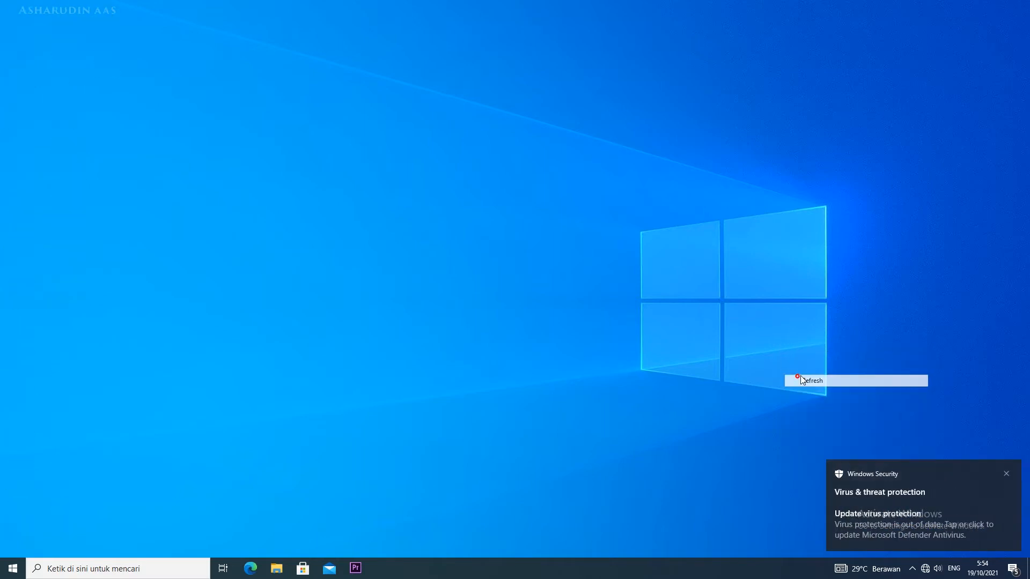
# - Dismiss the Windows Security virus protection notification and refresh the desktop
pyautogui.click(1005, 474)
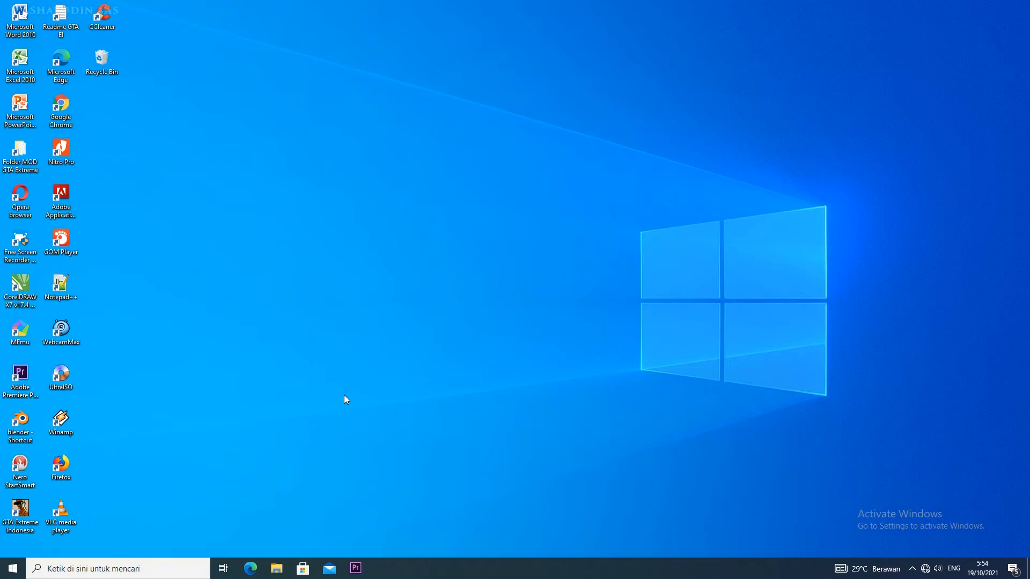
pyautogui.rightClick(359, 198)
pyautogui.click(394, 229)
pyautogui.rightClick(393, 232)
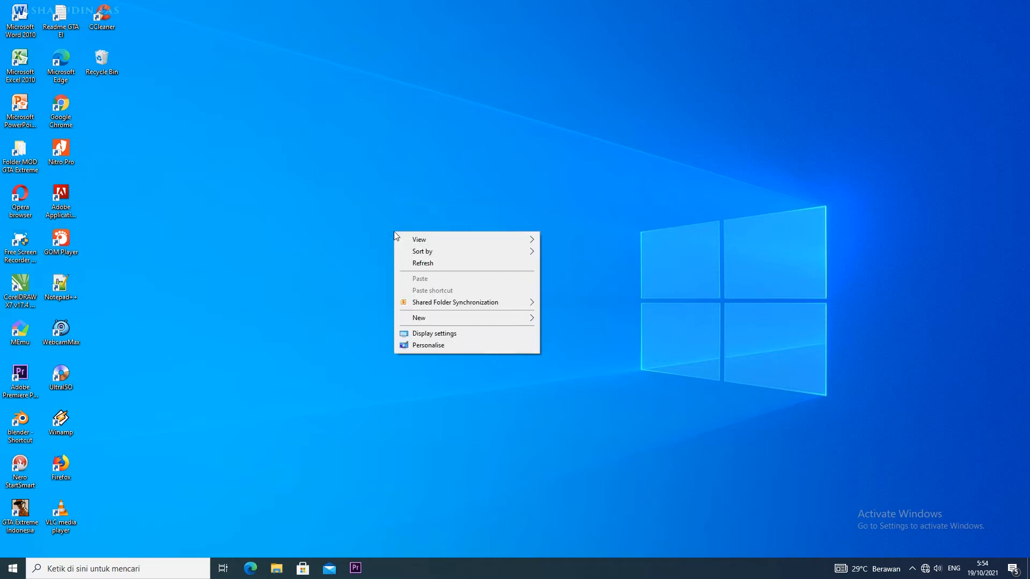
pyautogui.click(421, 263)
pyautogui.rightClick(434, 263)
pyautogui.click(453, 294)
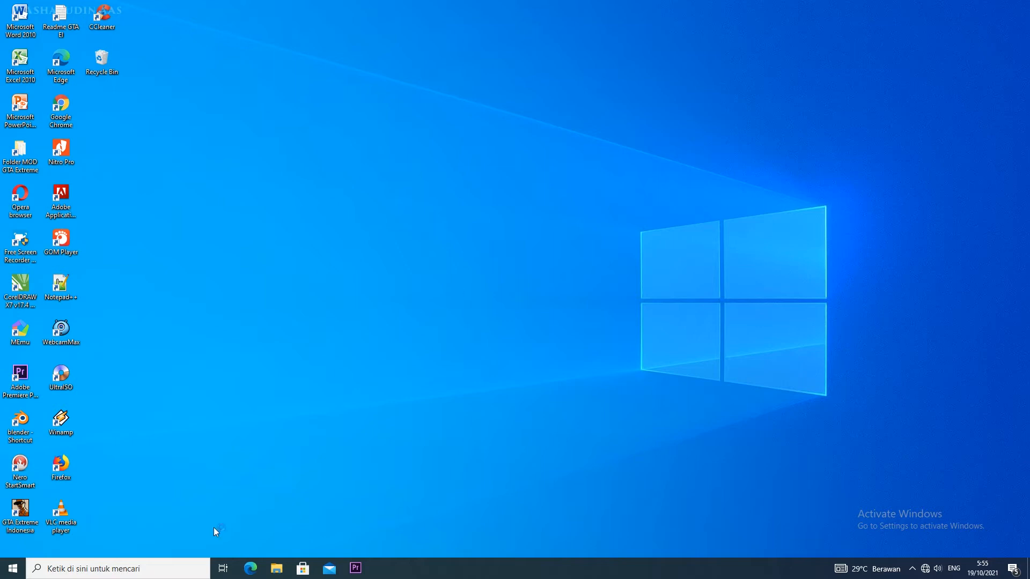
# - Start Microsoft Excel 2010 from the desktop with a blank workbook
pyautogui.doubleClick(25, 73)
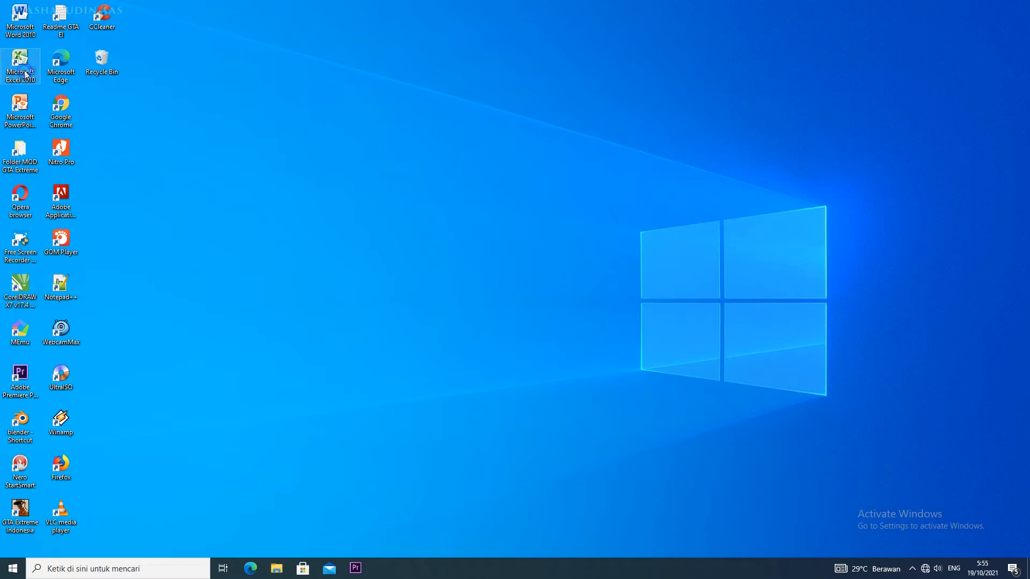
pyautogui.rightClick(340, 83)
pyautogui.click(355, 113)
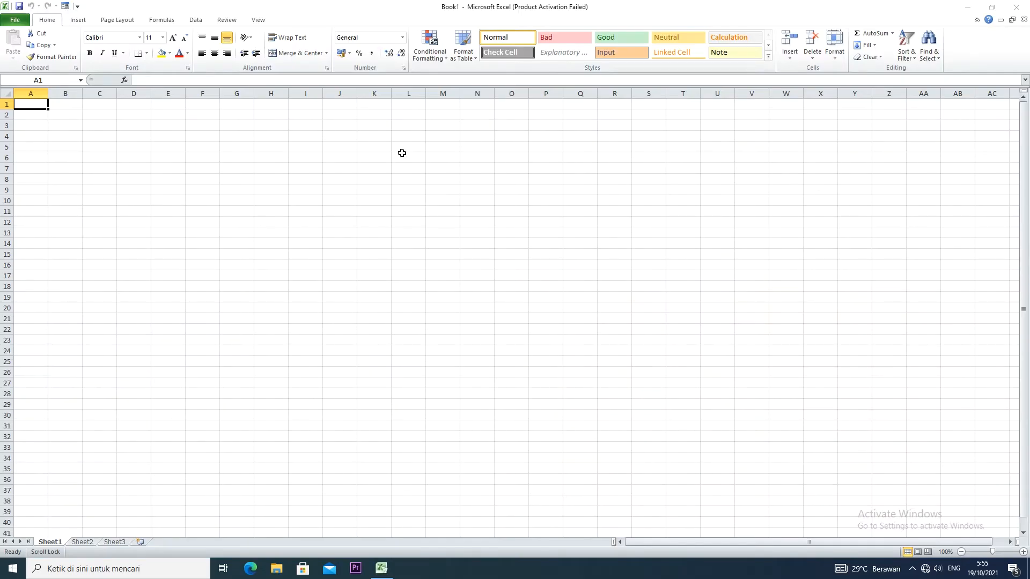
# - Narrow column A of Sheet1 to a width of about 2.86 (23 pixels)
pyautogui.click(302, 333)
pyautogui.scroll(7, 302, 332)
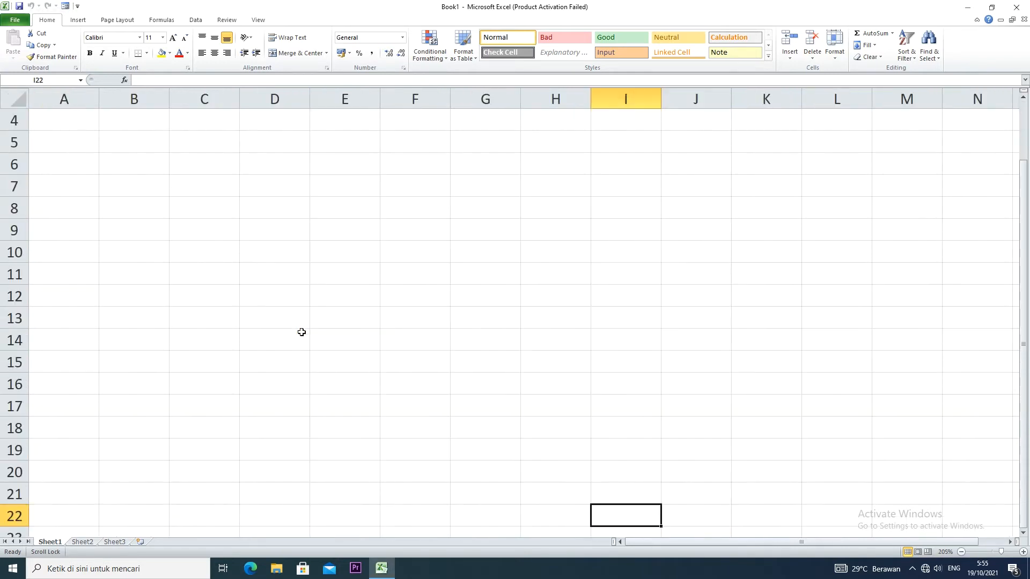
pyautogui.moveTo(100, 98); pyautogui.dragTo(56, 99)
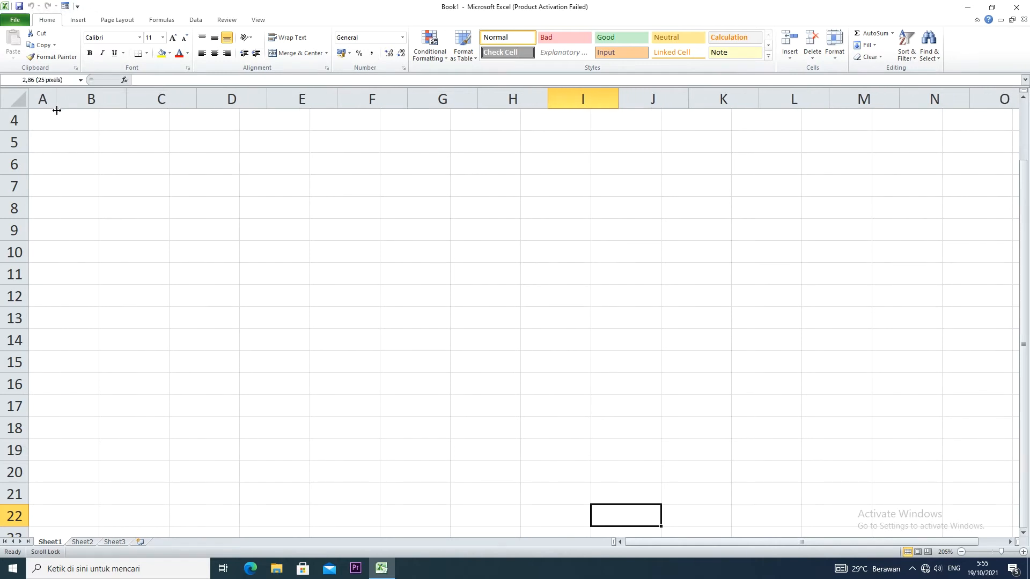
# - Enter the uppercase table headings NO in cell A5 and NAMA in cell B5
pyautogui.click(43, 143)
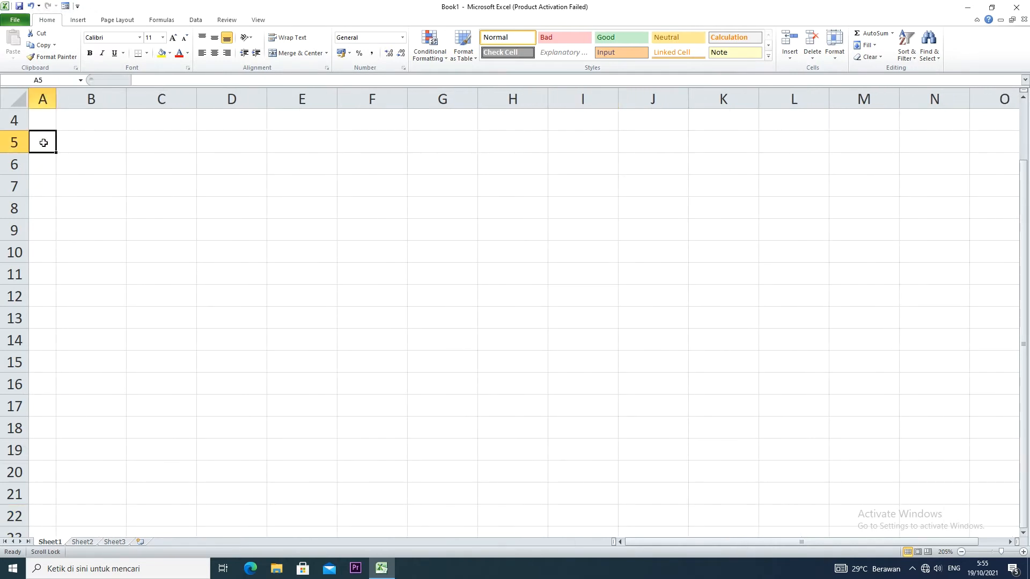
pyautogui.write('no')
pyautogui.press('BackSpace')
pyautogui.press('BackSpace')
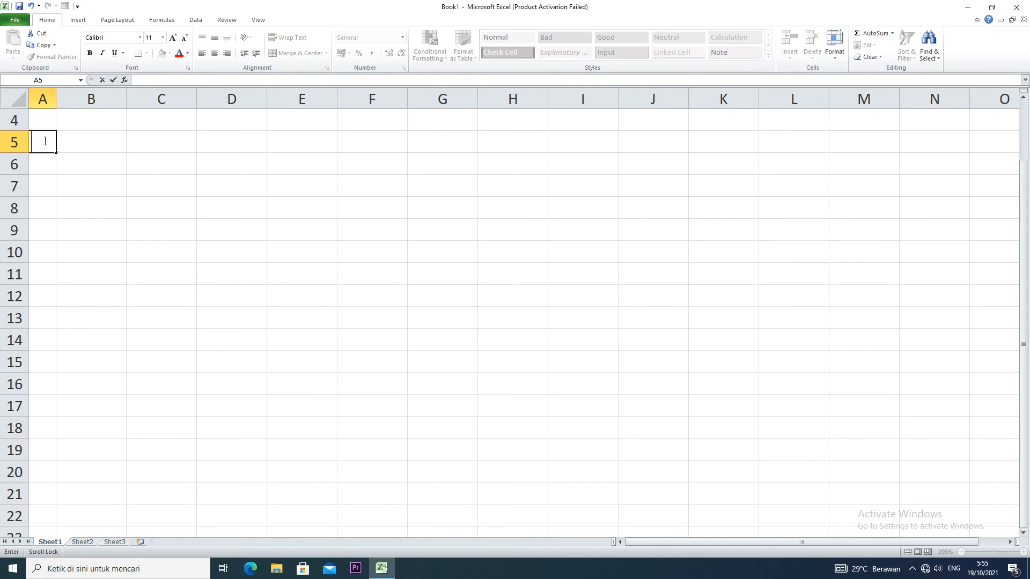
pyautogui.hscroll(1, 45, 141)
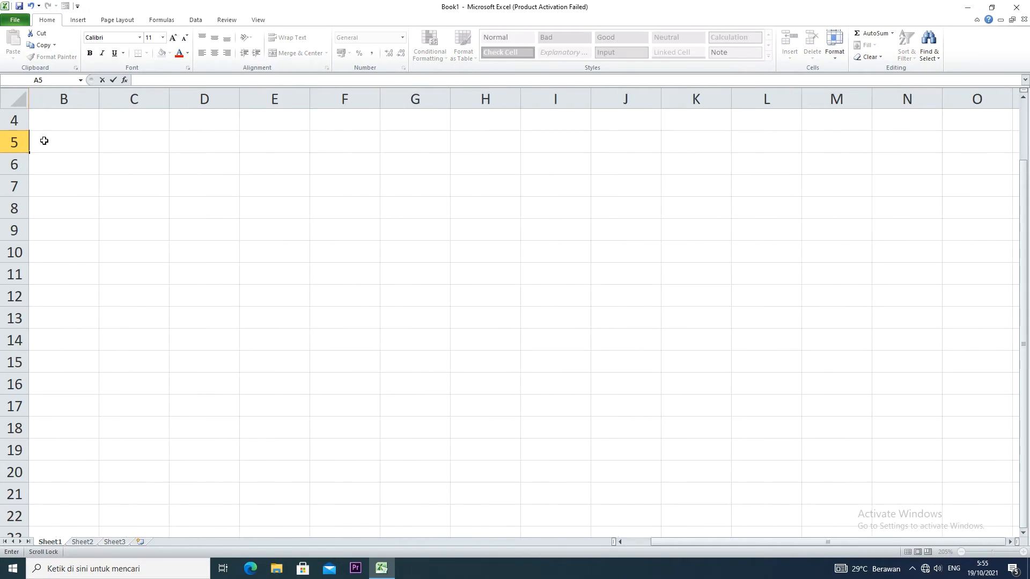
pyautogui.hscroll(-1, 45, 141)
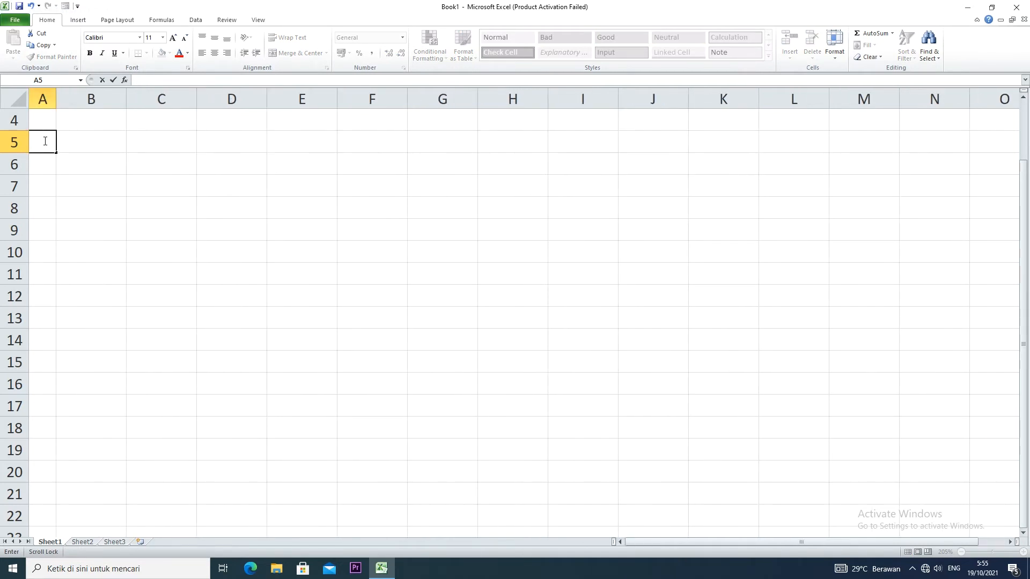
pyautogui.write('NO')
pyautogui.click(90, 145)
pyautogui.write('NAMA')
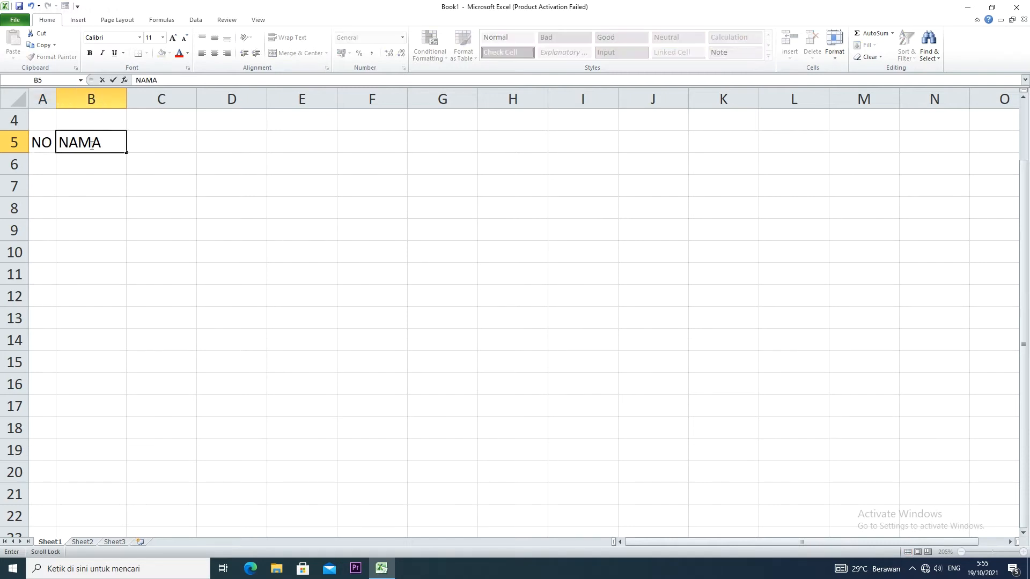
# - Close the Office activation wizard and enter the headings UTS in C5 and UAS in D5
pyautogui.click(159, 146)
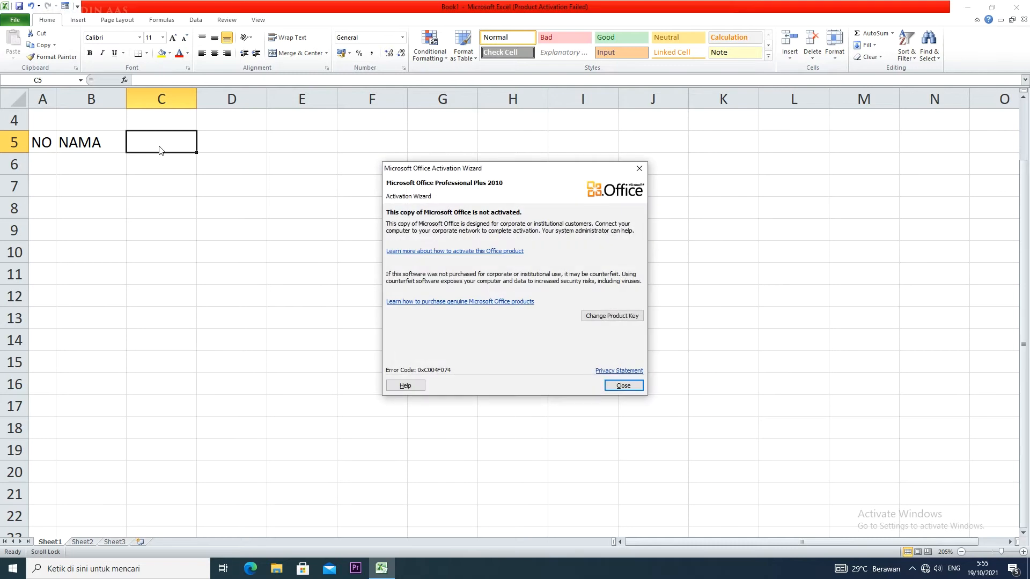
pyautogui.click(623, 386)
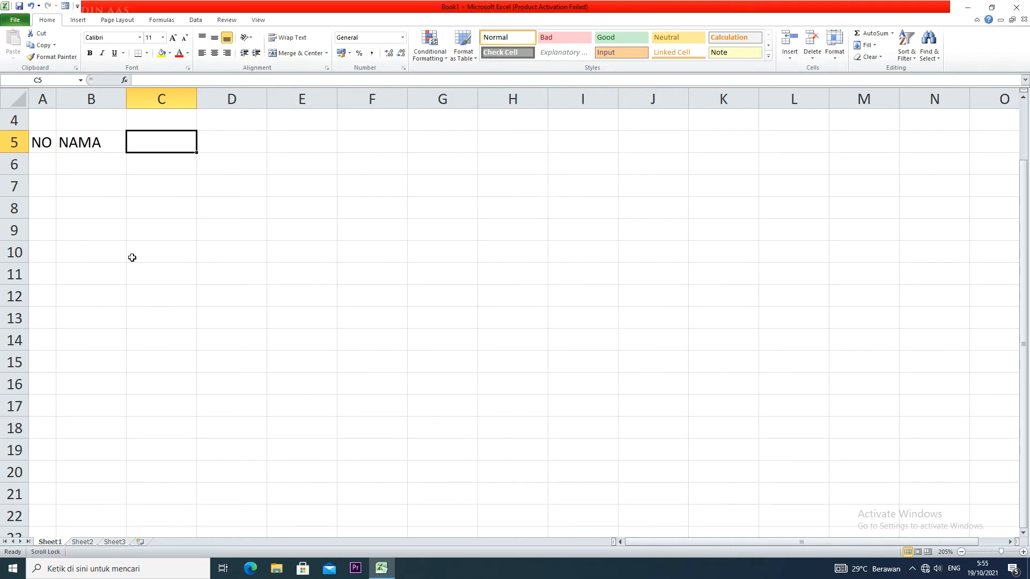
pyautogui.write('MID')
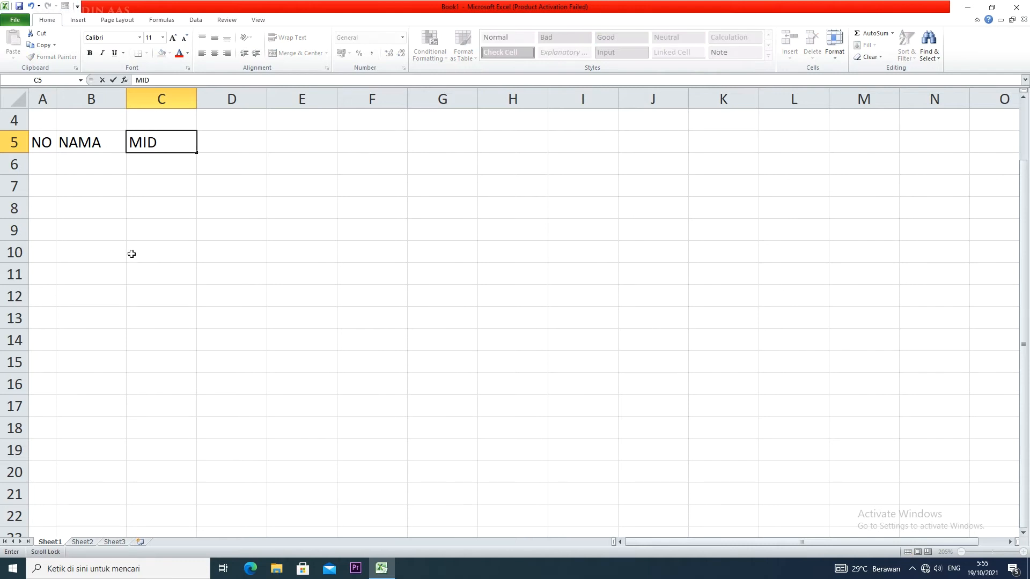
pyautogui.press('BackSpace')
pyautogui.press('BackSpace')
pyautogui.press('BackSpace')
pyautogui.write('UTS')
pyautogui.click(218, 140)
pyautogui.write('UAS')
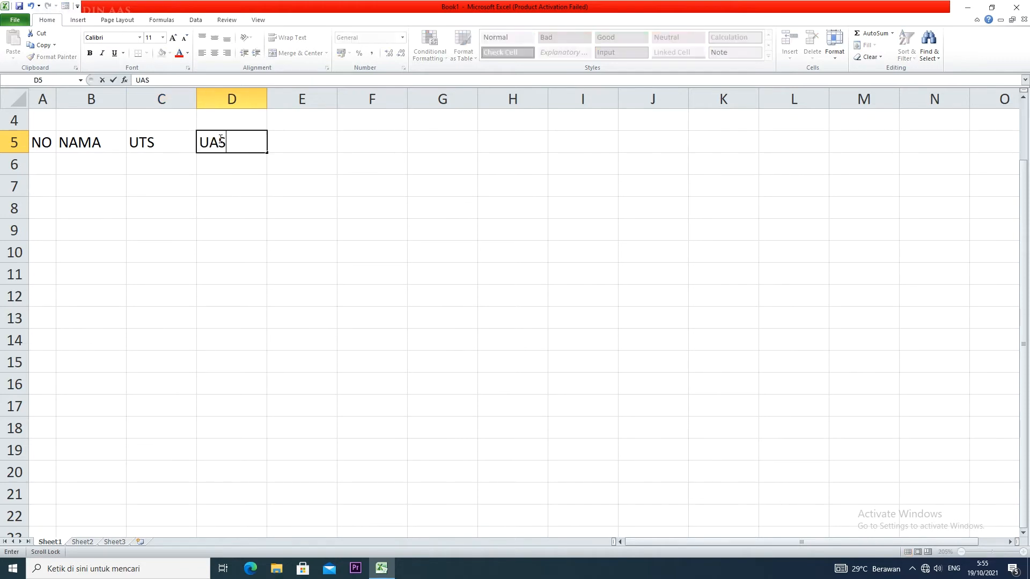
# - Enter the headings TOTAL in cell E5 and RATA-RATA in cell F5
pyautogui.click(297, 138)
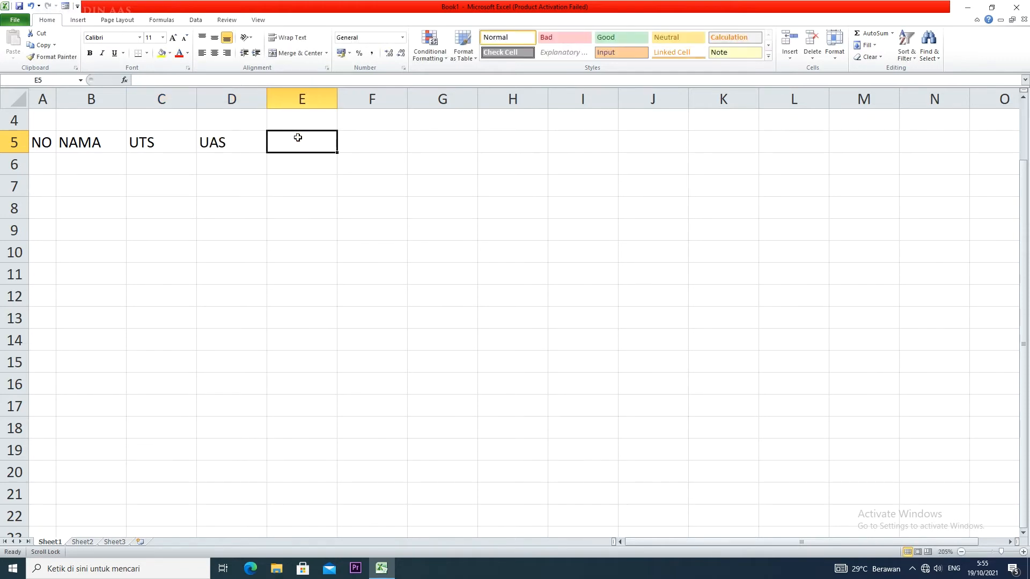
pyautogui.write('TOTO')
pyautogui.press('BackSpace')
pyautogui.write('AL')
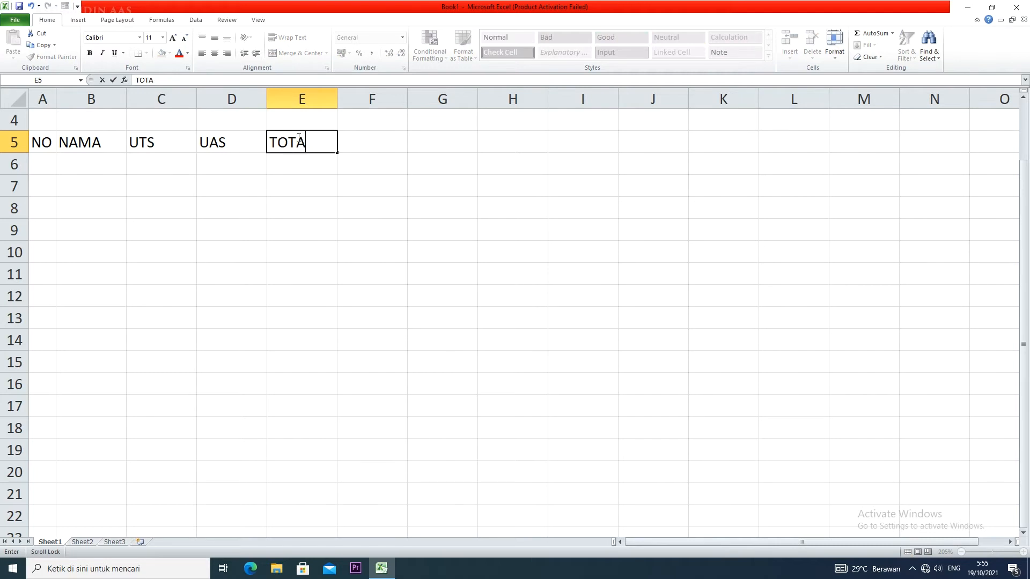
pyautogui.click(384, 143)
pyautogui.write('RATA-RATA')
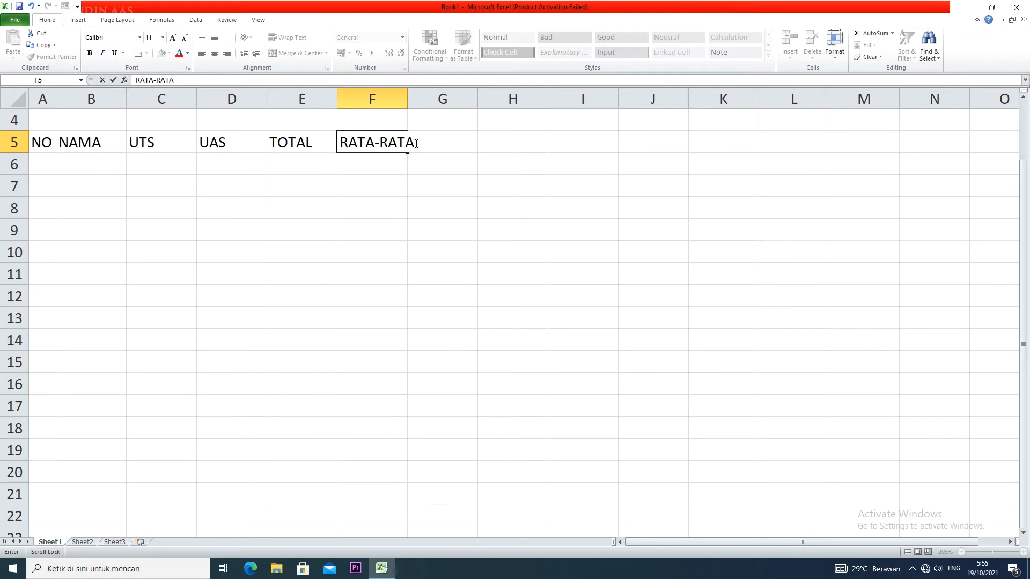
# - Widen column F so the RATA-RATA heading fits, and center the headings in A5:F5
pyautogui.click(413, 122)
pyautogui.moveTo(407, 97); pyautogui.dragTo(421, 97)
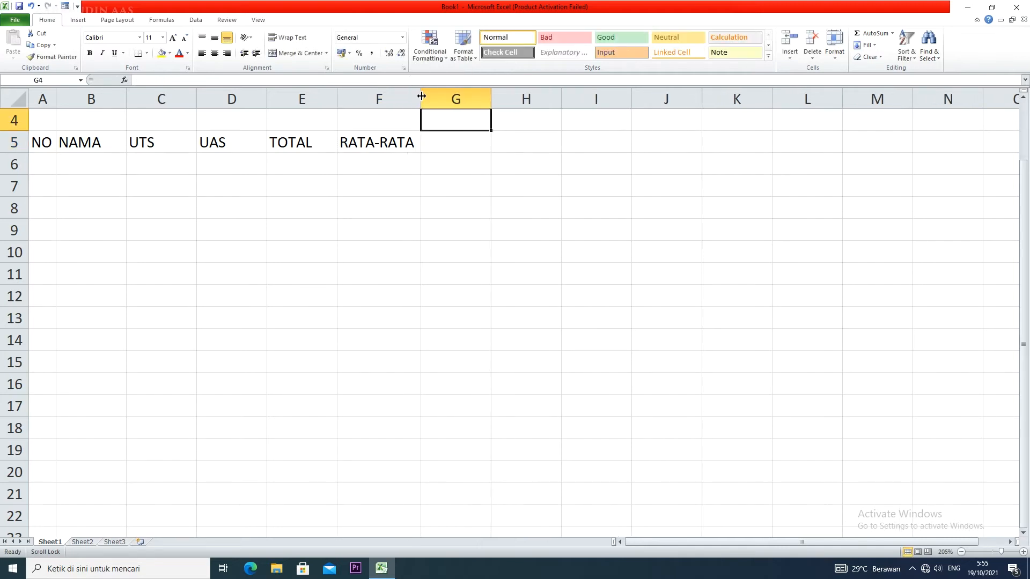
pyautogui.moveTo(45, 141); pyautogui.dragTo(399, 143)
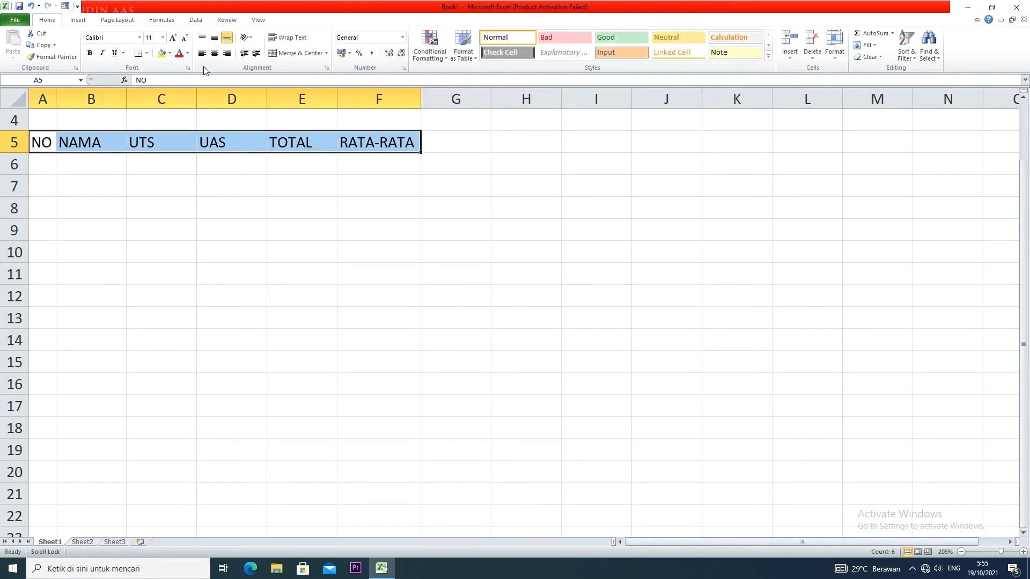
pyautogui.click(214, 52)
# - Apply all borders to the table range A5:F10
pyautogui.moveTo(35, 145); pyautogui.dragTo(401, 258)
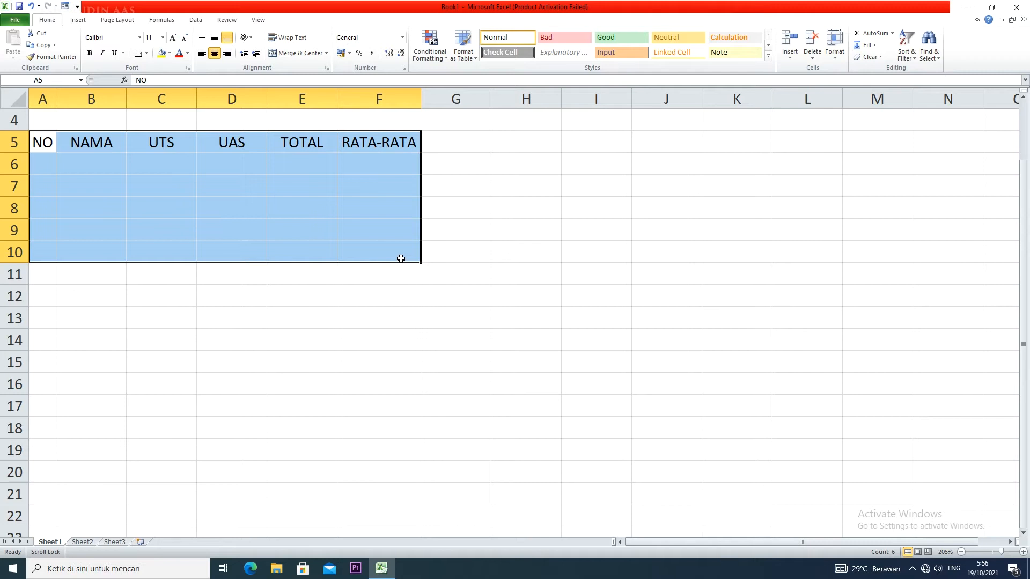
pyautogui.click(146, 53)
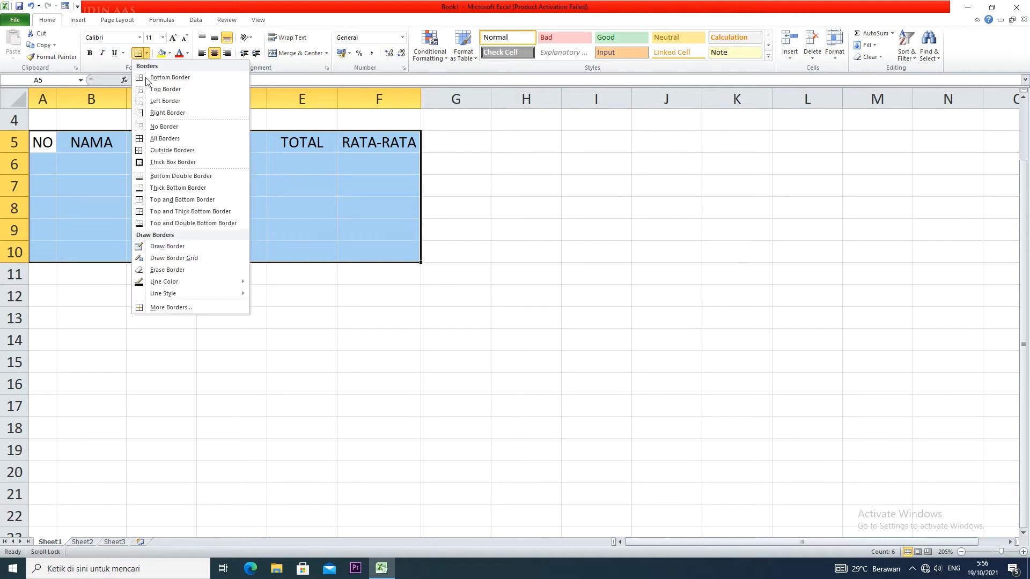
pyautogui.click(166, 141)
# - Fill A6:A10 with the row numbers 1 to 5 and center them
pyautogui.click(41, 159)
pyautogui.write('1')
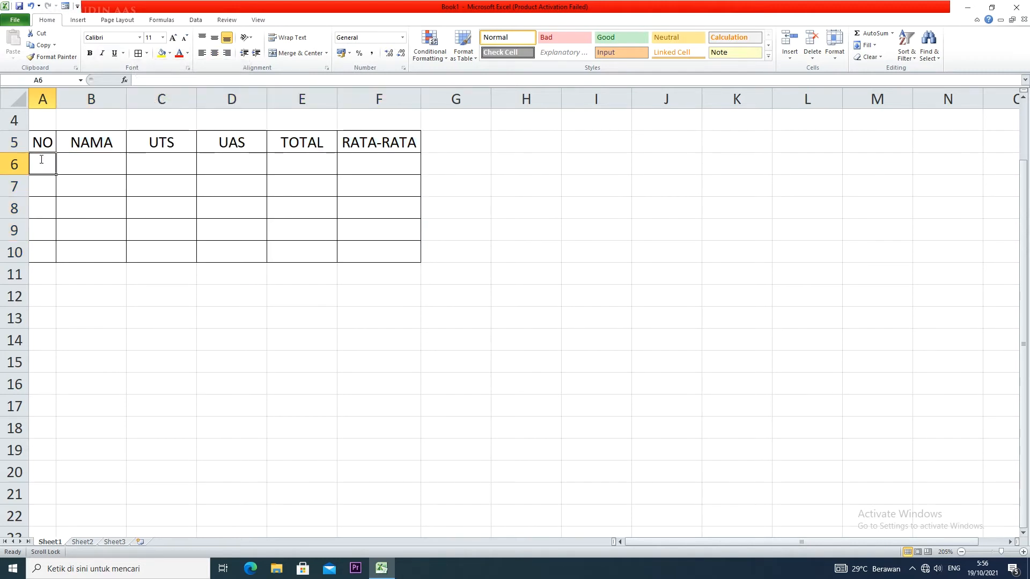
pyautogui.click(47, 180)
pyautogui.write('2')
pyautogui.moveTo(48, 163); pyautogui.dragTo(49, 260)
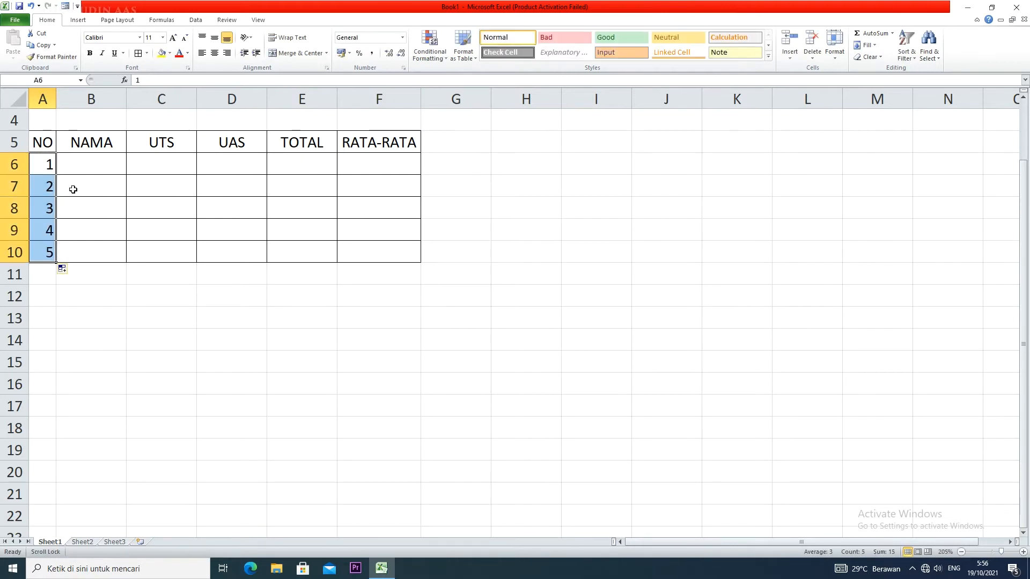
pyautogui.click(213, 53)
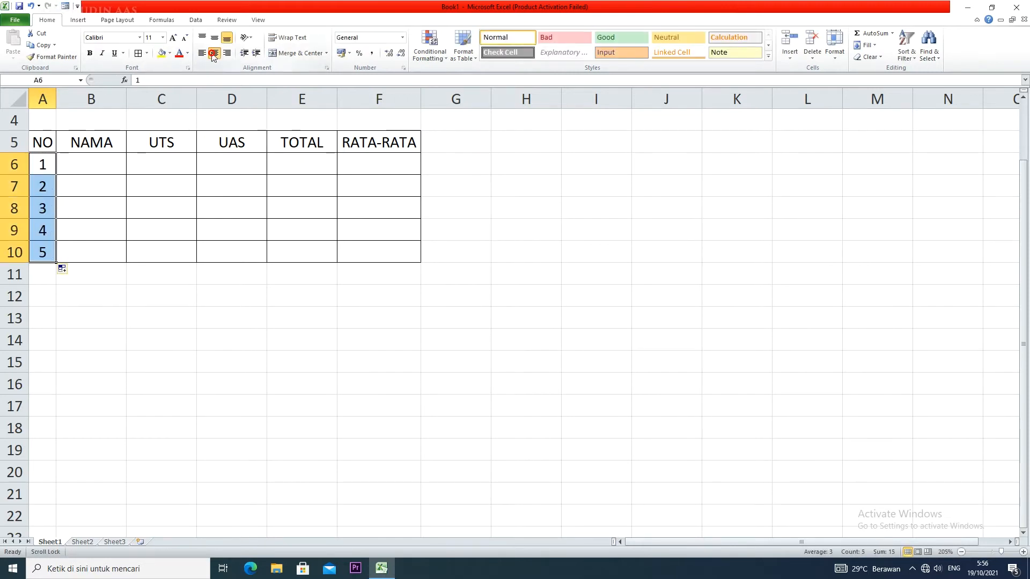
# - Enter the sample names A, B, C, D and E in cells B6 to B10 of the NAMA column
pyautogui.click(96, 159)
pyautogui.write('A')
pyautogui.click(92, 186)
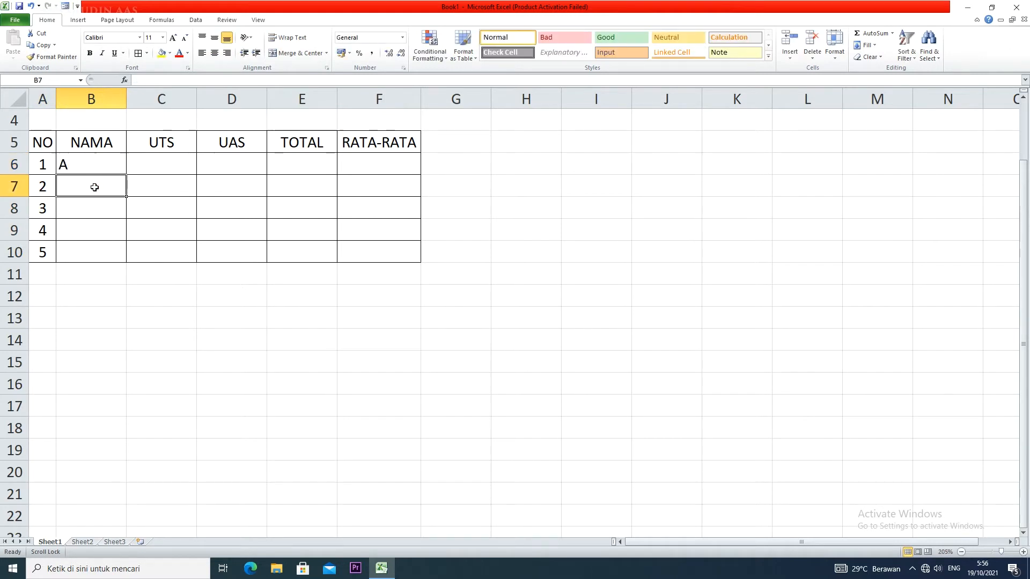
pyautogui.write('B')
pyautogui.click(95, 208)
pyautogui.write('C')
pyautogui.click(97, 228)
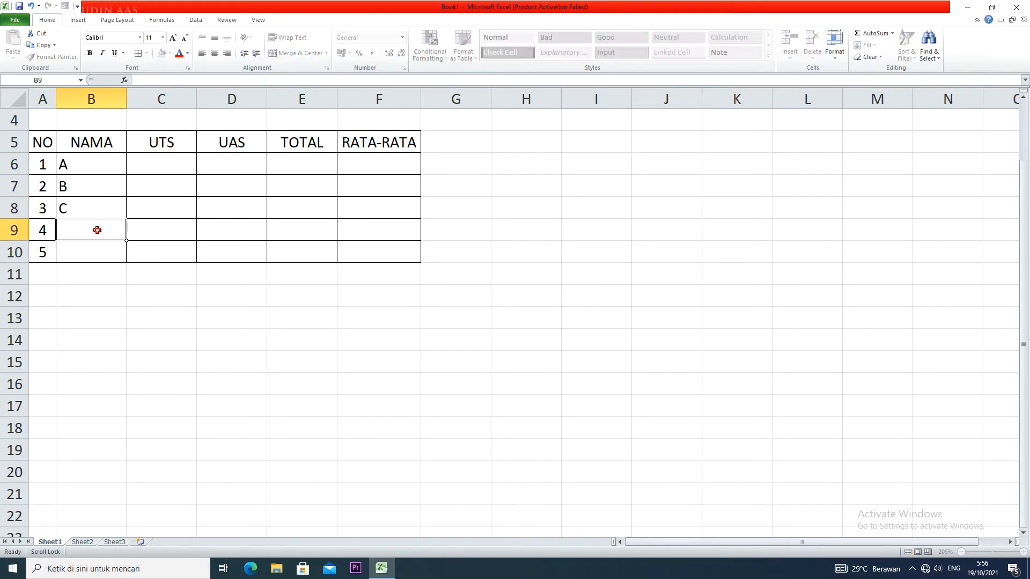
pyautogui.write('D')
pyautogui.click(93, 262)
pyautogui.write('E')
# - Center the names in B6:B10 and the empty score cells in C6:F10
pyautogui.click(99, 190)
pyautogui.moveTo(96, 163); pyautogui.dragTo(95, 252)
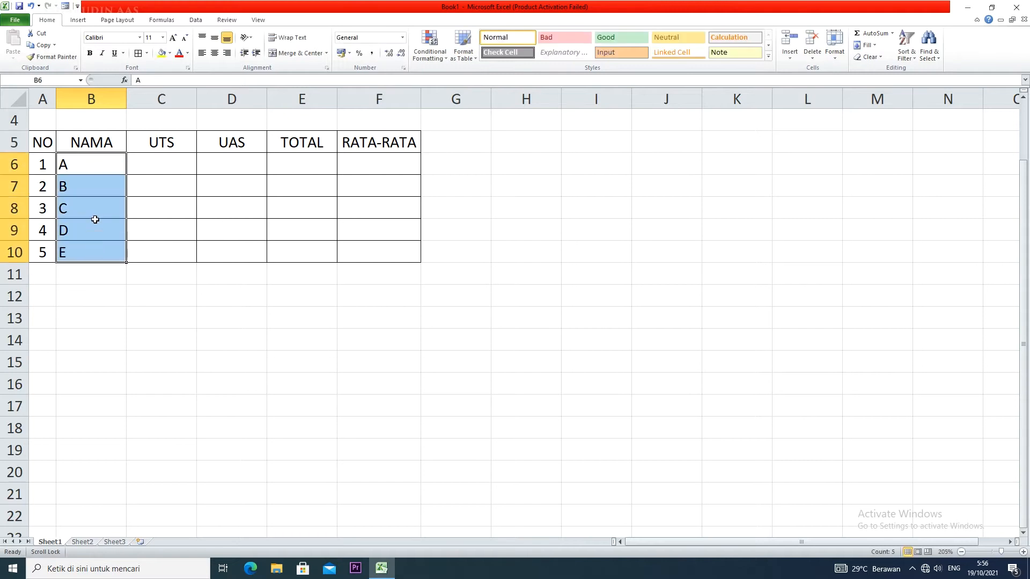
pyautogui.click(214, 52)
pyautogui.moveTo(150, 163); pyautogui.dragTo(351, 252)
pyautogui.click(214, 52)
# - Enter the UTS scores 90, 87, 98, 87 and 88 in cells C6 to C10
pyautogui.click(161, 160)
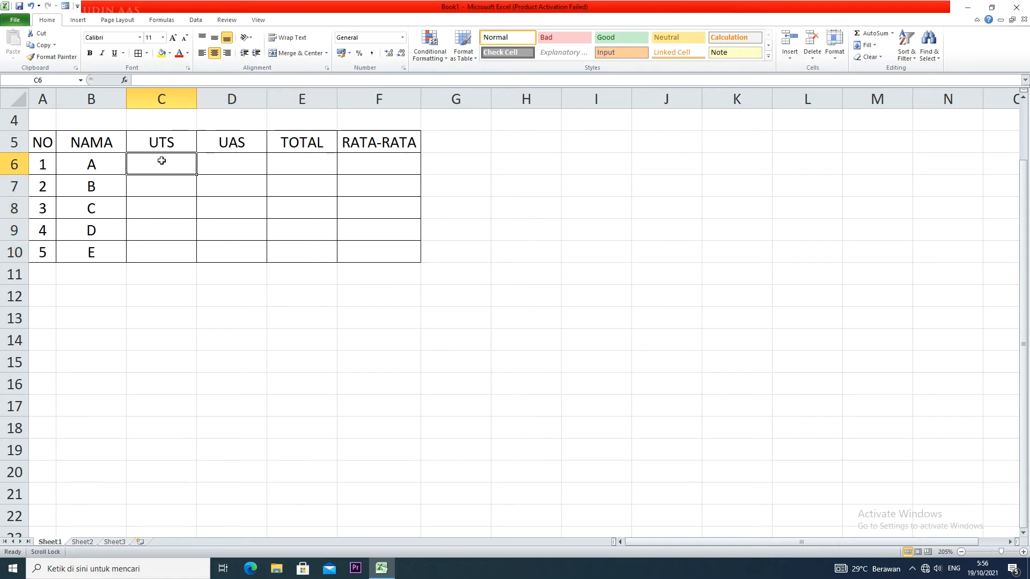
pyautogui.write('90')
pyautogui.scroll(-1, 161, 160)
pyautogui.write('87')
pyautogui.scroll(-1, 162, 161)
pyautogui.scroll(1, 161, 160)
pyautogui.press('BackSpace')
pyautogui.press('BackSpace')
pyautogui.click(161, 160)
pyautogui.write('87')
pyautogui.click(175, 185)
pyautogui.write('98')
pyautogui.click(174, 213)
pyautogui.write('87')
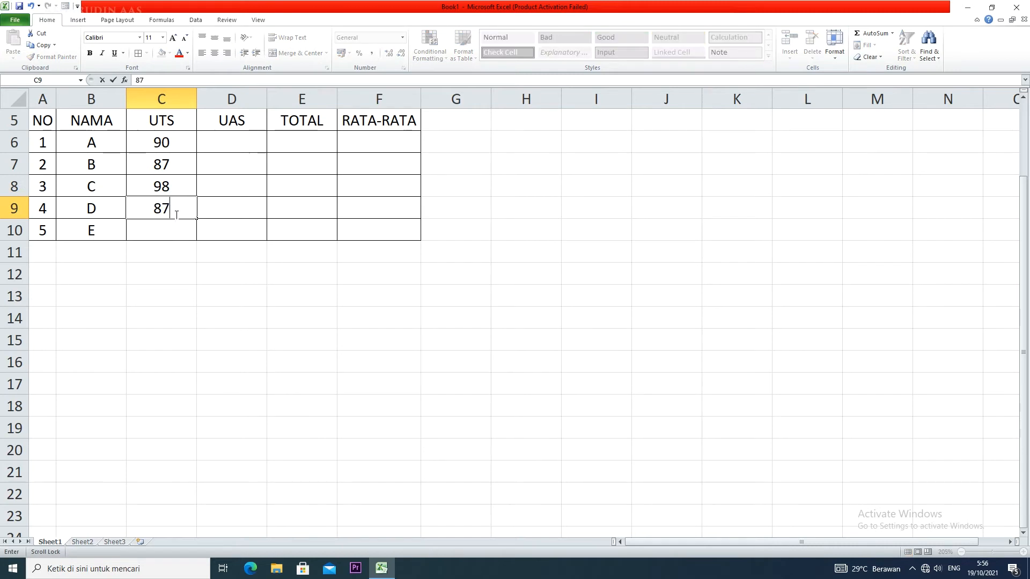
pyautogui.click(175, 234)
pyautogui.write('88')
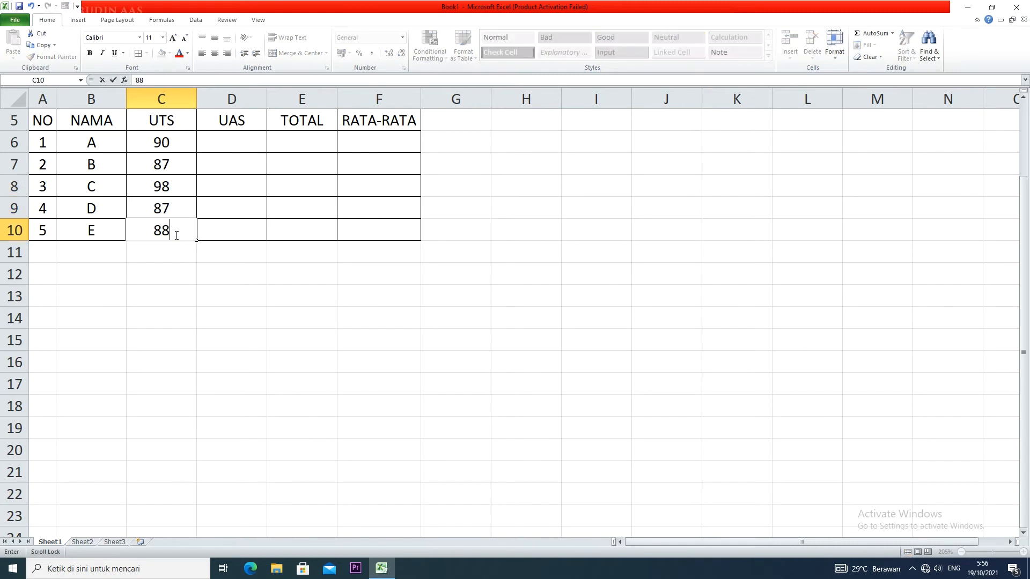
# - Enter the UAS scores 95, 86, 80, 85 and 80 in cells D6 to D10
pyautogui.click(232, 142)
pyautogui.write('9')
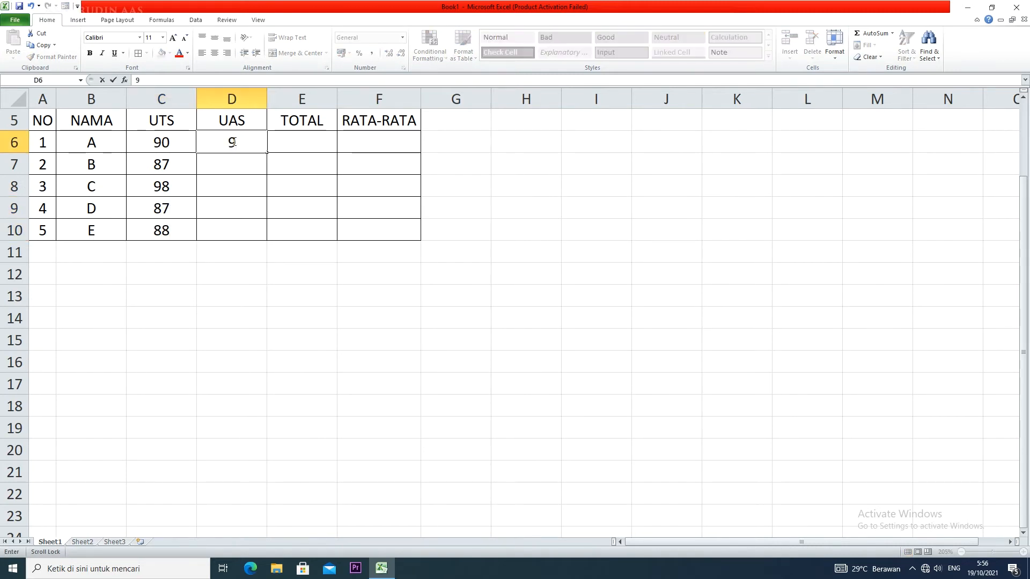
pyautogui.write('5')
pyautogui.click(233, 166)
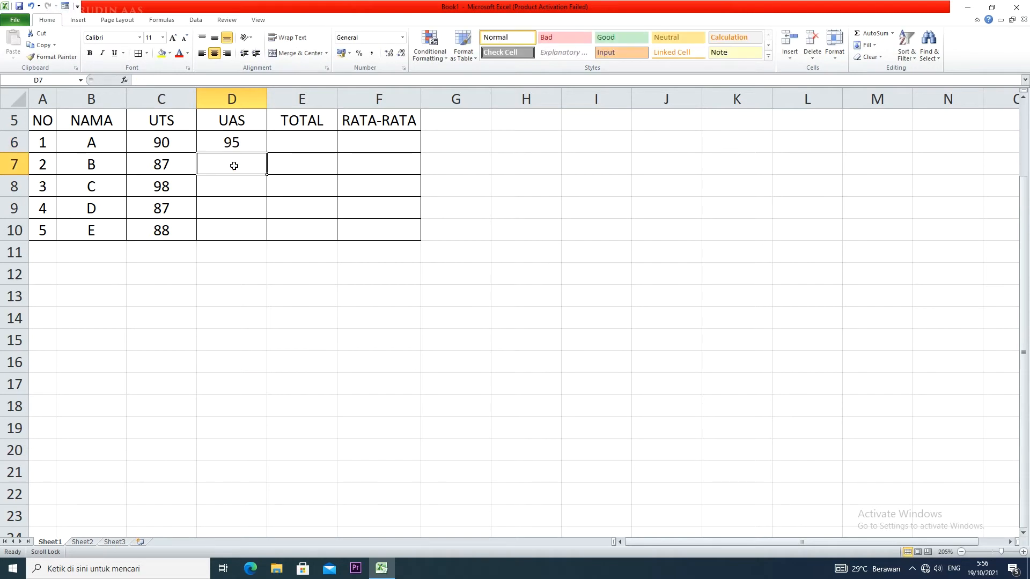
pyautogui.write('86')
pyautogui.click(234, 188)
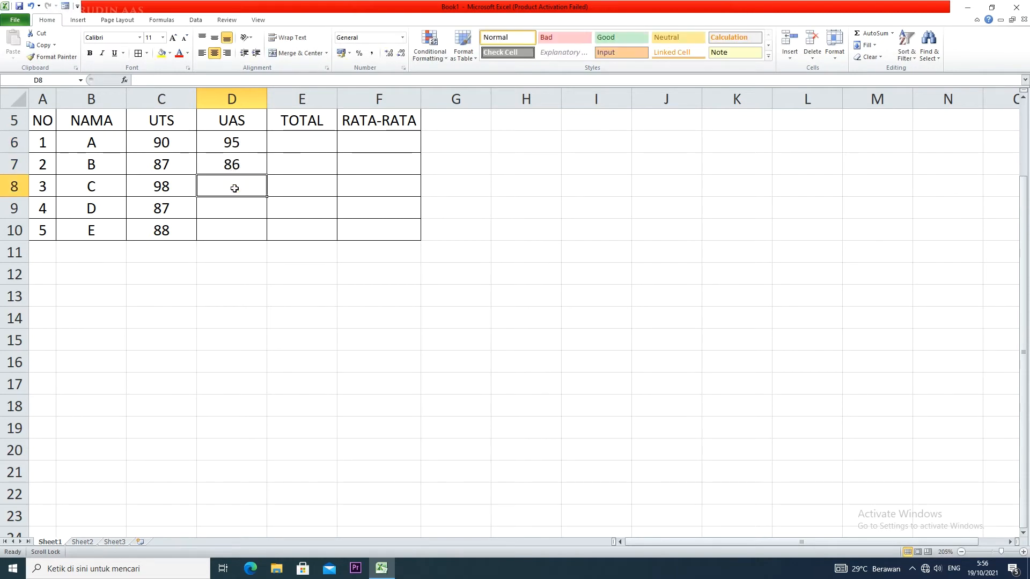
pyautogui.write('80')
pyautogui.click(236, 208)
pyautogui.write('85')
pyautogui.click(244, 236)
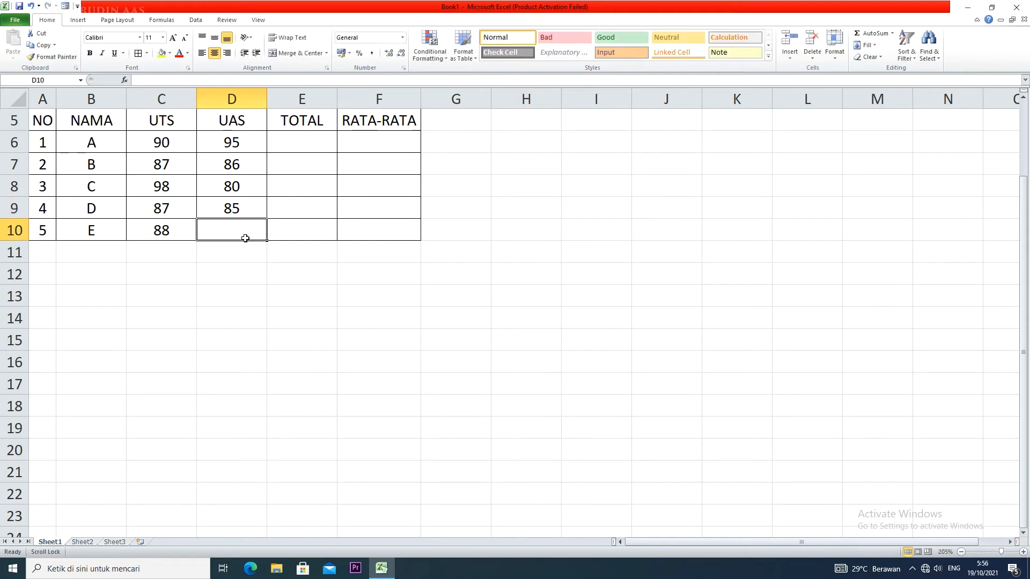
pyautogui.write('80')
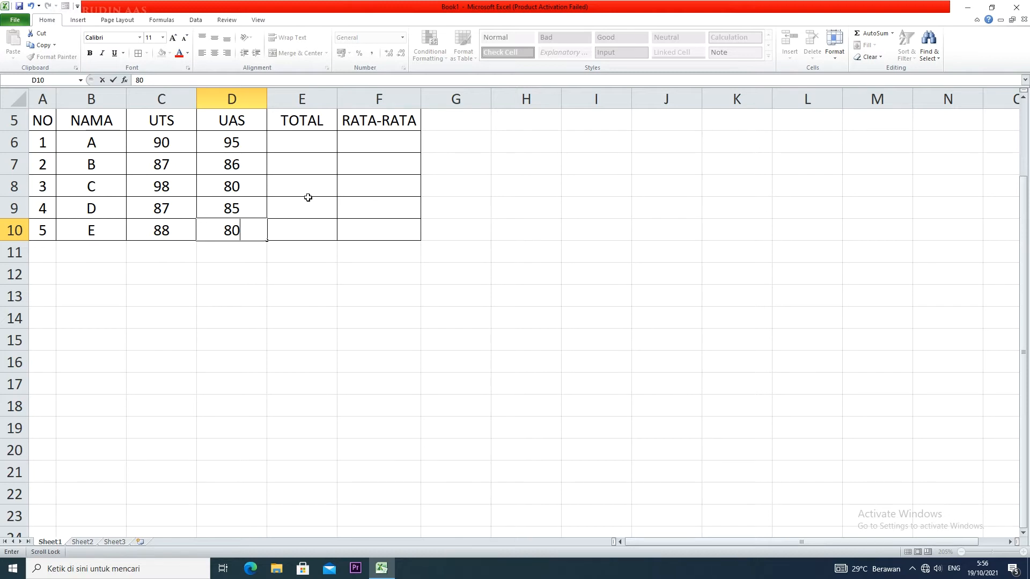
# - Enter =SUM(C6:D6) in the TOTAL cell E6 and fill the formula down through E10
pyautogui.scroll(2, 305, 198)
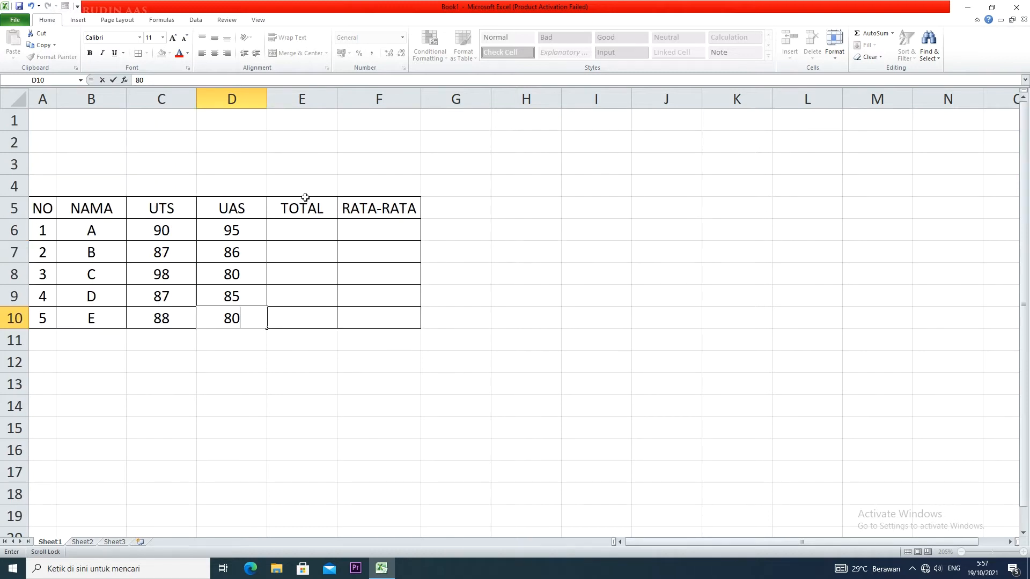
pyautogui.scroll(-1, 304, 198)
pyautogui.click(297, 167)
pyautogui.write('=SUM(')
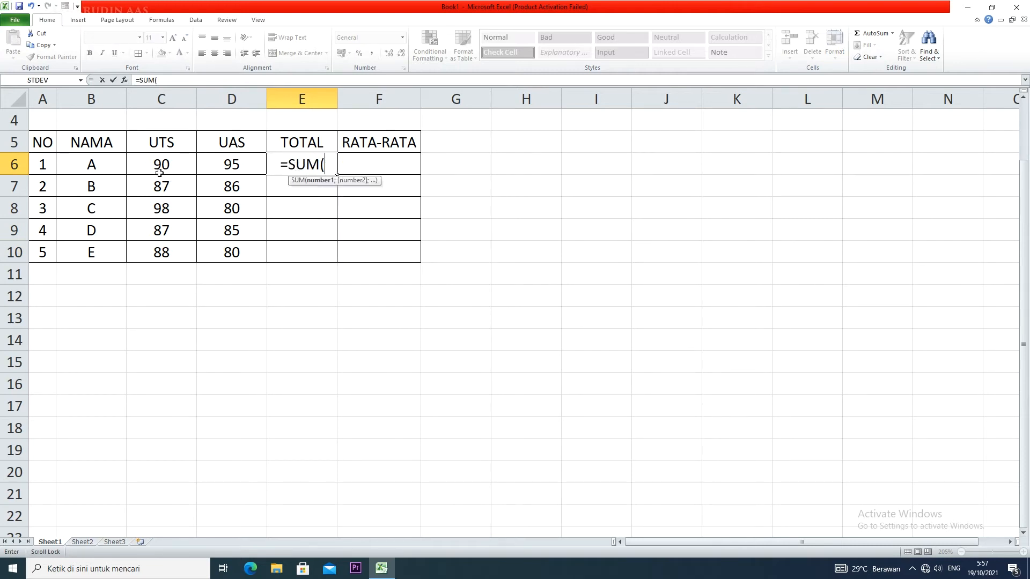
pyautogui.moveTo(161, 167); pyautogui.dragTo(232, 169)
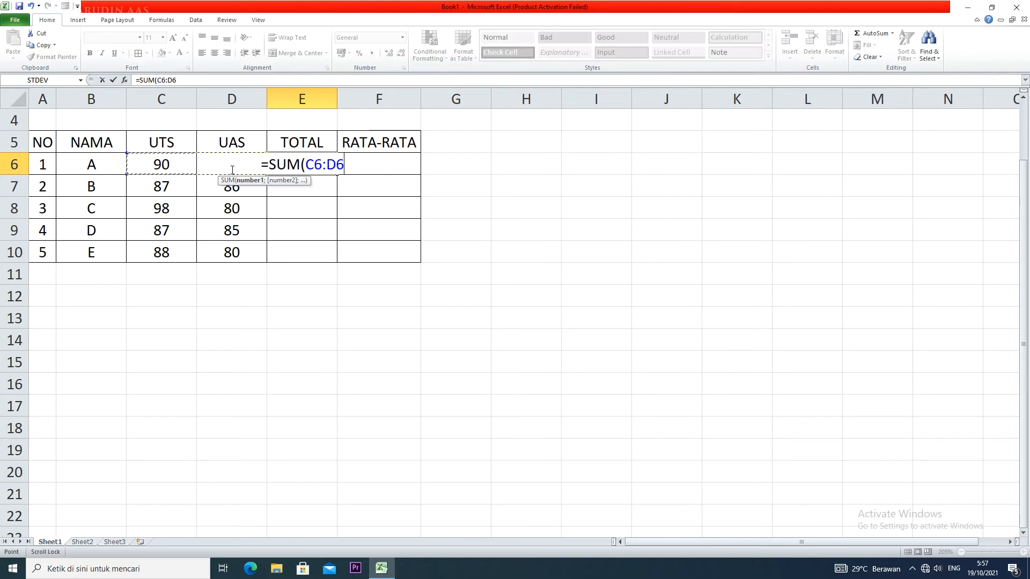
pyautogui.write(')')
pyautogui.press('Return')
pyautogui.click(324, 171)
pyautogui.moveTo(337, 174); pyautogui.dragTo(336, 264)
pyautogui.click(318, 213)
pyautogui.moveTo(317, 169); pyautogui.dragTo(317, 252)
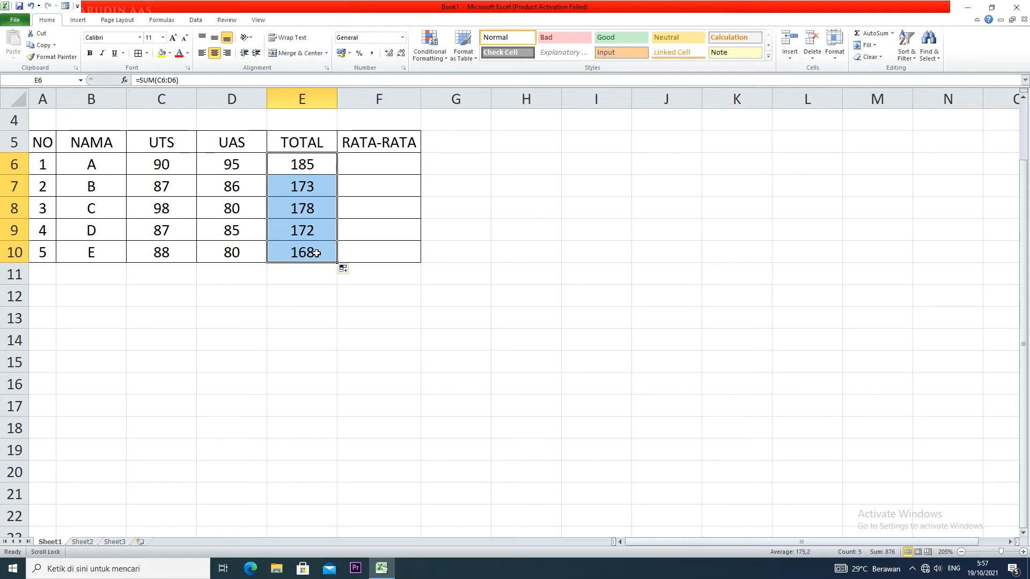
# - Enter =AVERAGE(C6:D6) in the RATA-RATA cell F6 and fill the formula down through F10
pyautogui.click(376, 163)
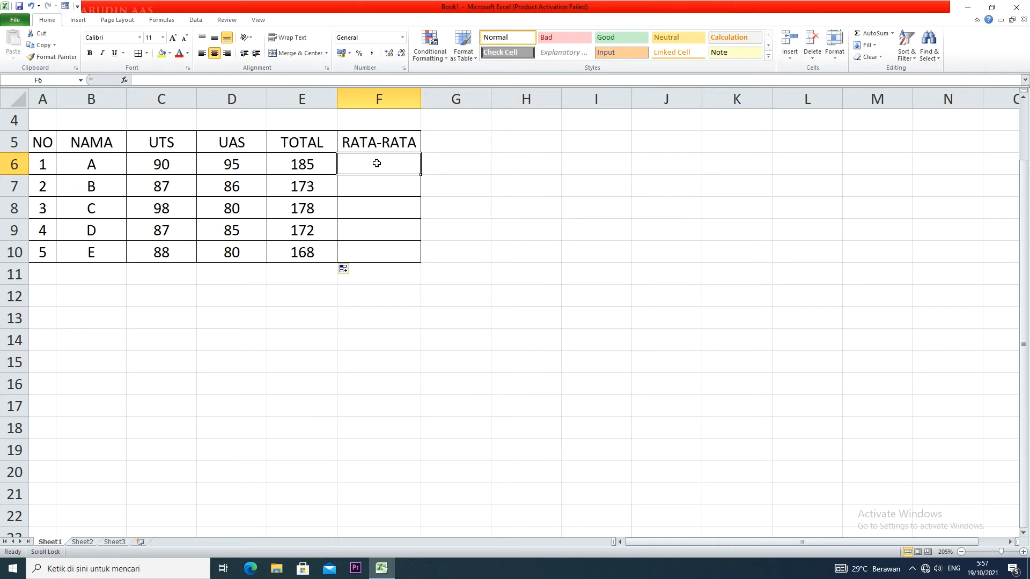
pyautogui.write('=')
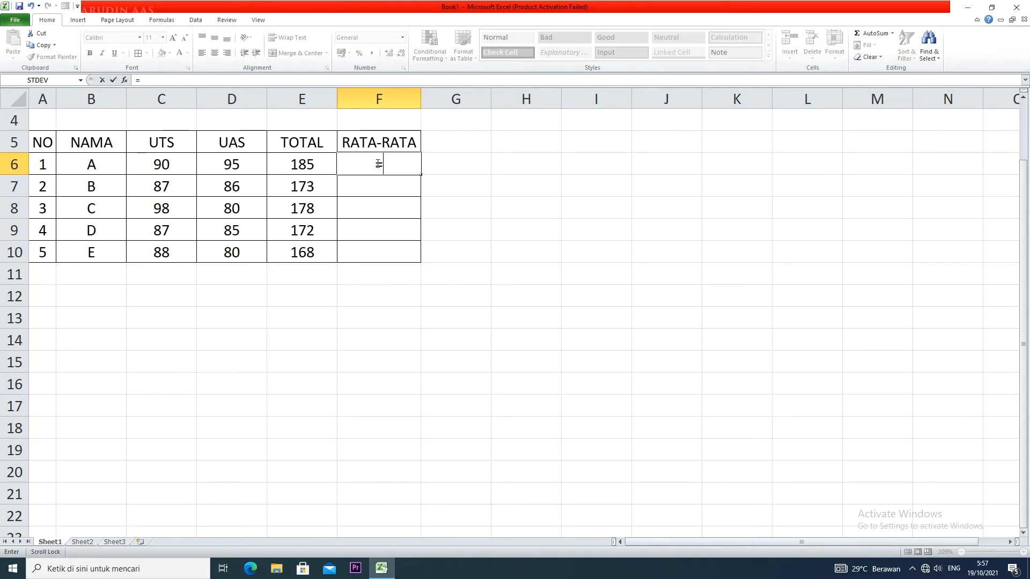
pyautogui.write('AVE')
pyautogui.write('RAGE(')
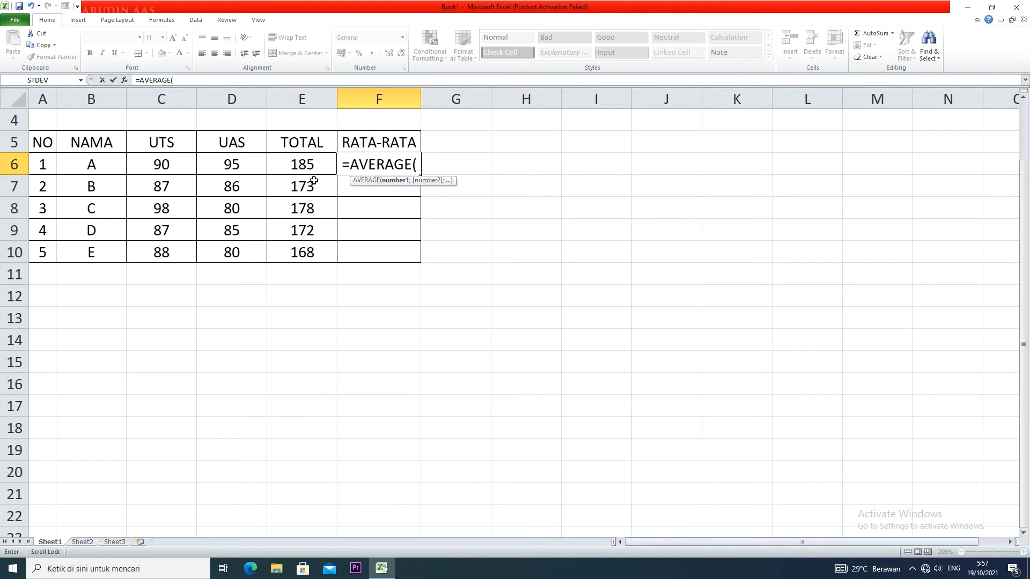
pyautogui.moveTo(161, 168); pyautogui.dragTo(250, 164)
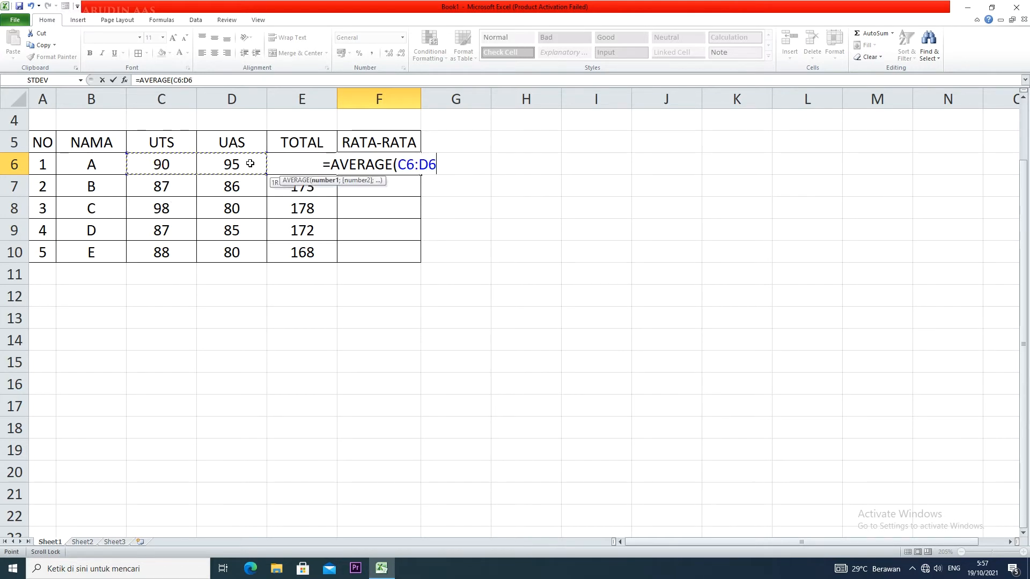
pyautogui.write(')')
pyautogui.press('Return')
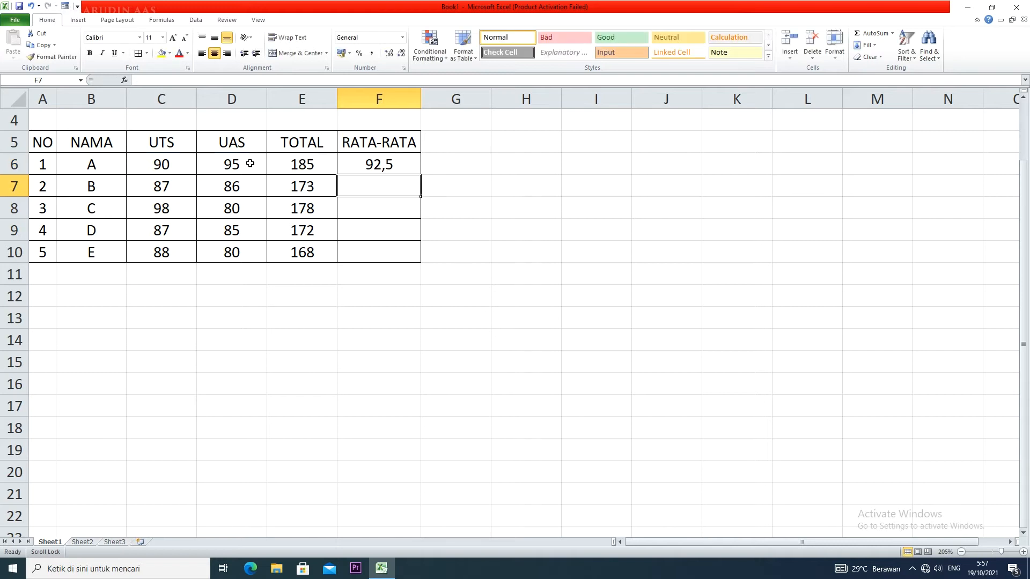
pyautogui.click(370, 162)
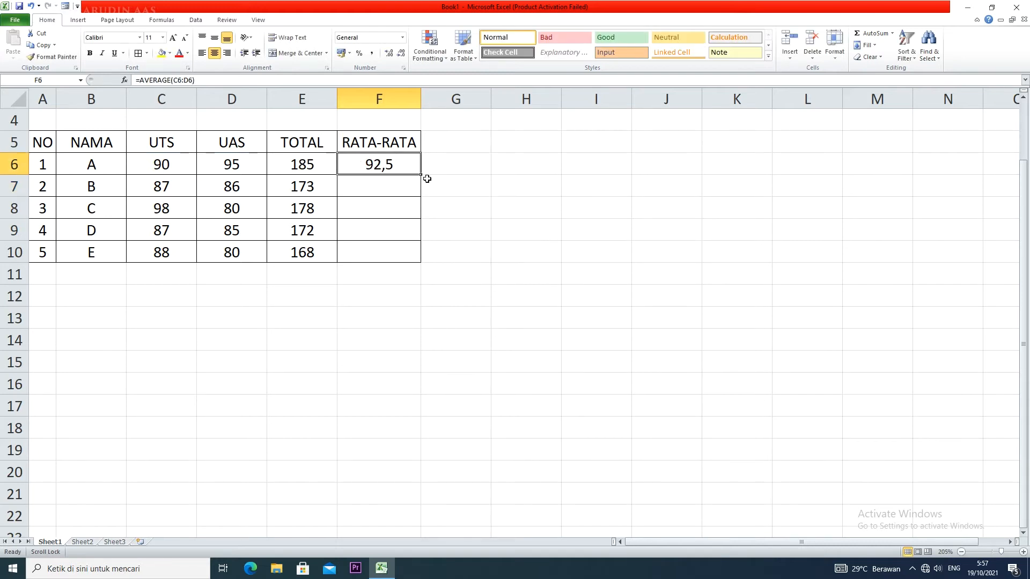
pyautogui.moveTo(420, 176); pyautogui.dragTo(416, 262)
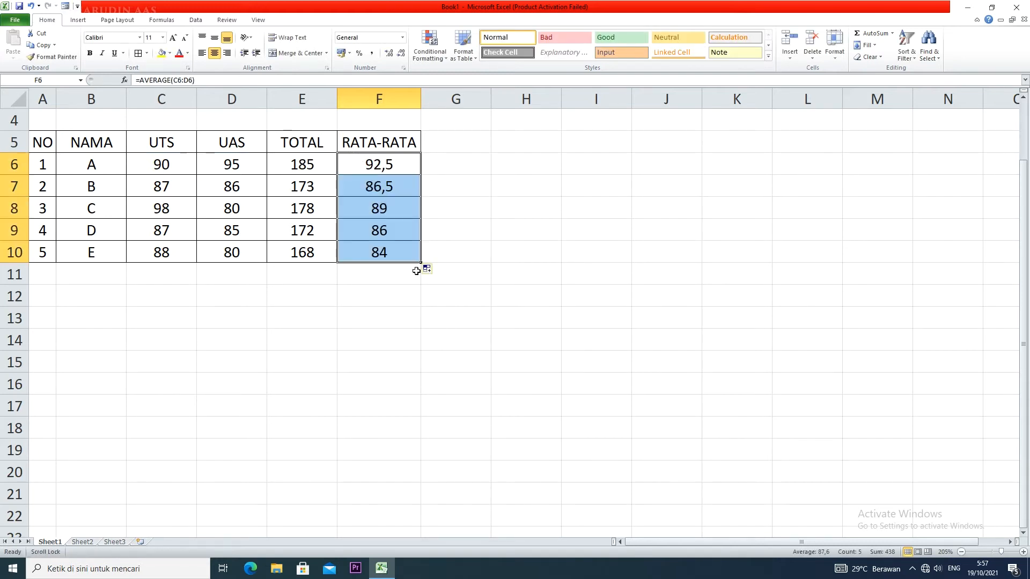
# - Format the averages in F6 and F7 to show no decimal places
pyautogui.click(402, 166)
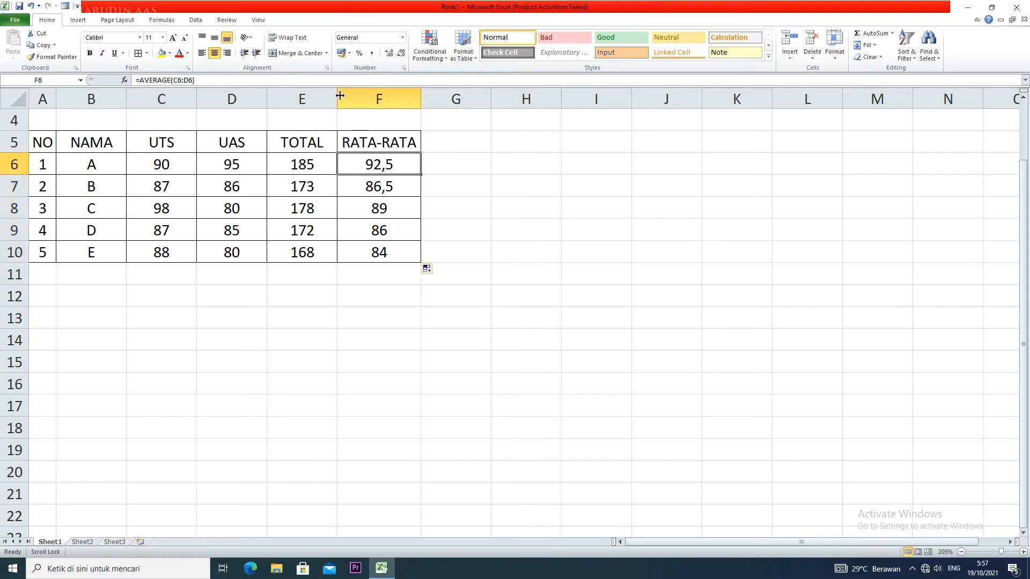
pyautogui.click(391, 55)
pyautogui.click(398, 177)
pyautogui.click(402, 53)
pyautogui.click(396, 211)
pyautogui.click(397, 167)
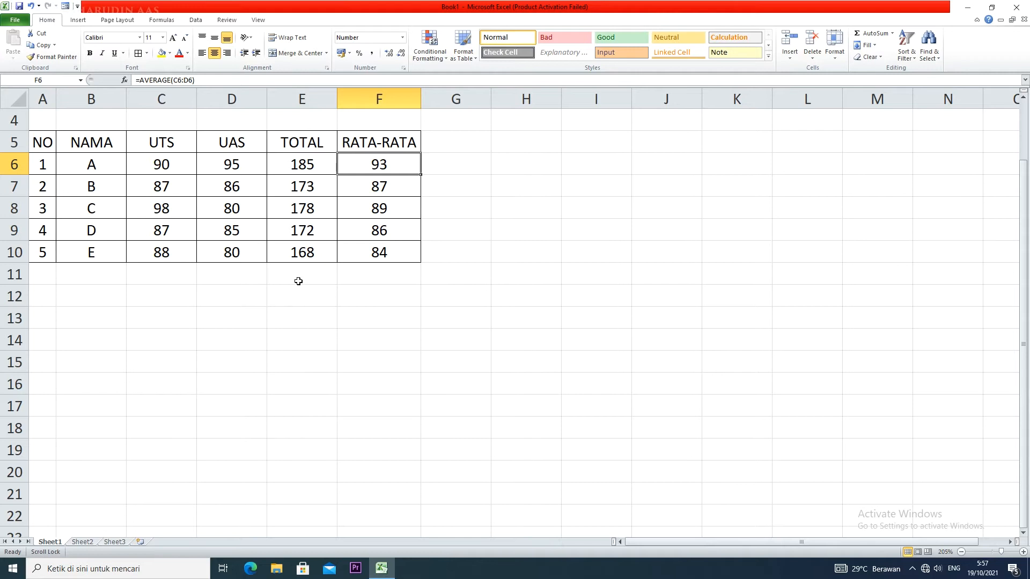
# - Enter the labels NILAI TERTINGGI, NILAI TERENDAH and NILAI TERTINGGI KE 2 in cells D11 to D13
pyautogui.click(254, 281)
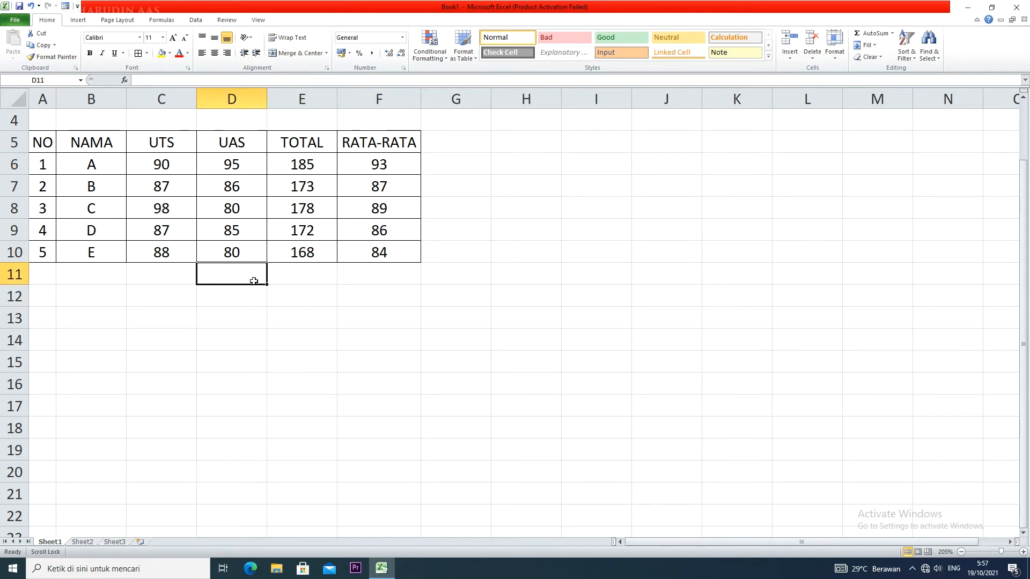
pyautogui.write('NILAI TERTINGGI')
pyautogui.scroll(-1, 255, 280)
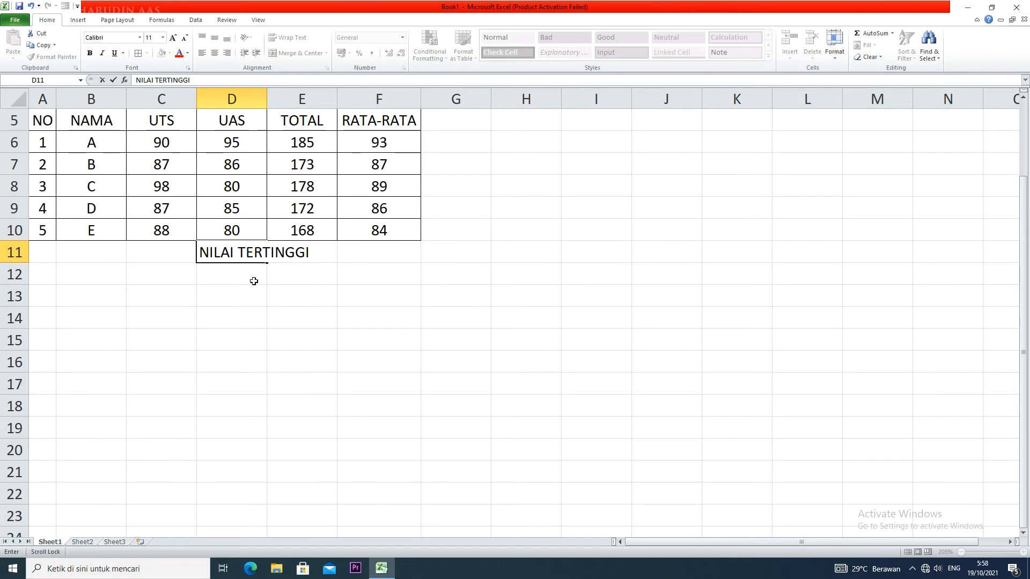
pyautogui.press('Return')
pyautogui.write('NILAI TERENDAH')
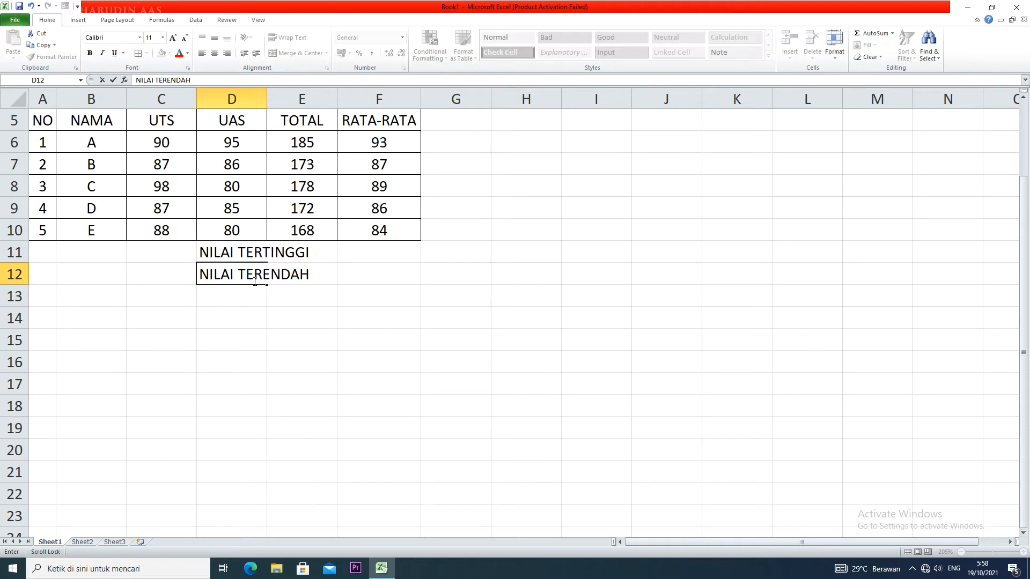
pyautogui.click(249, 301)
pyautogui.write('NI')
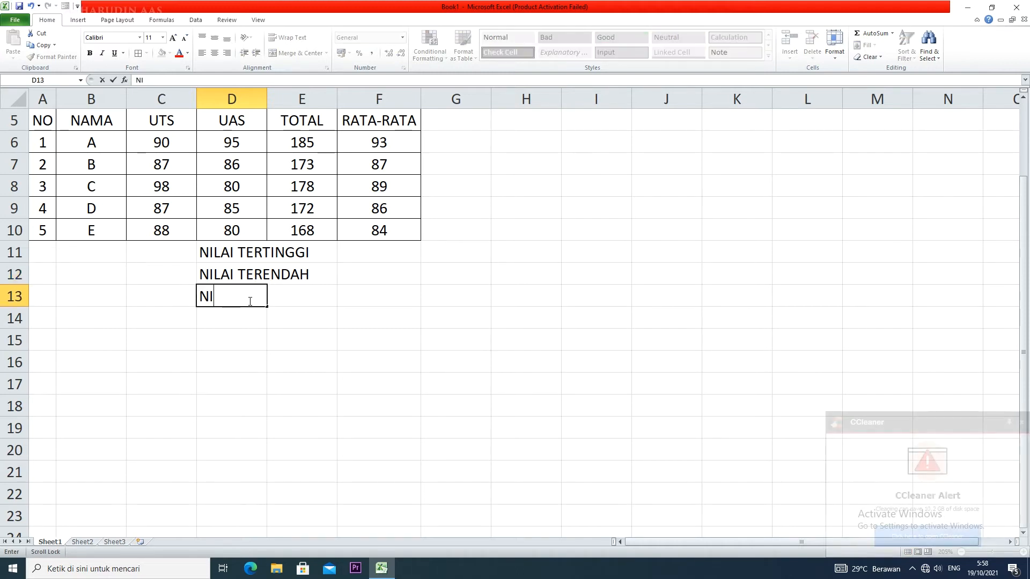
pyautogui.write('LAI TERTI')
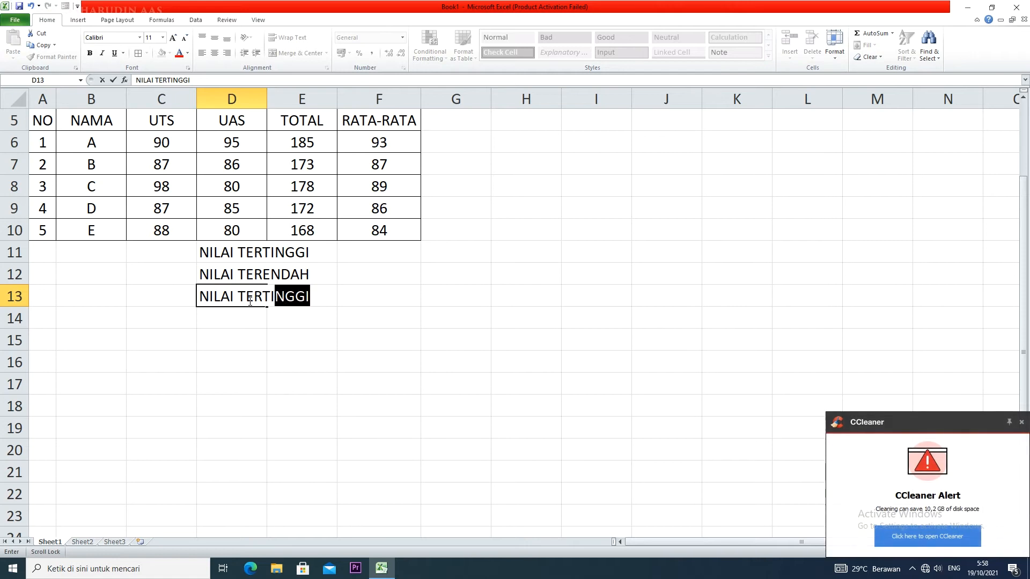
pyautogui.write('NGGI KE 2')
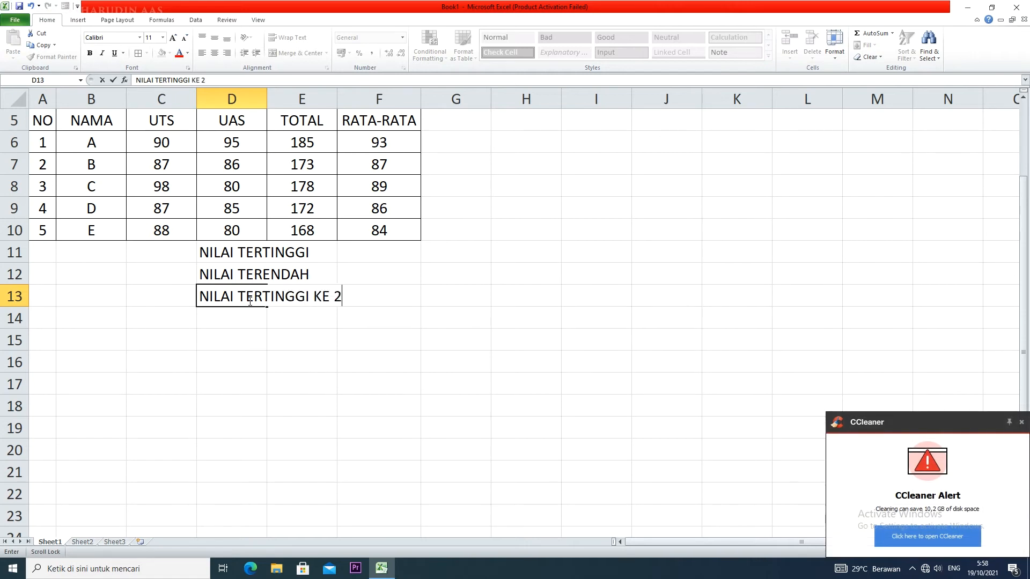
# - Enter the label NILAI TERENDAH KE 3 in cell D14
pyautogui.click(242, 318)
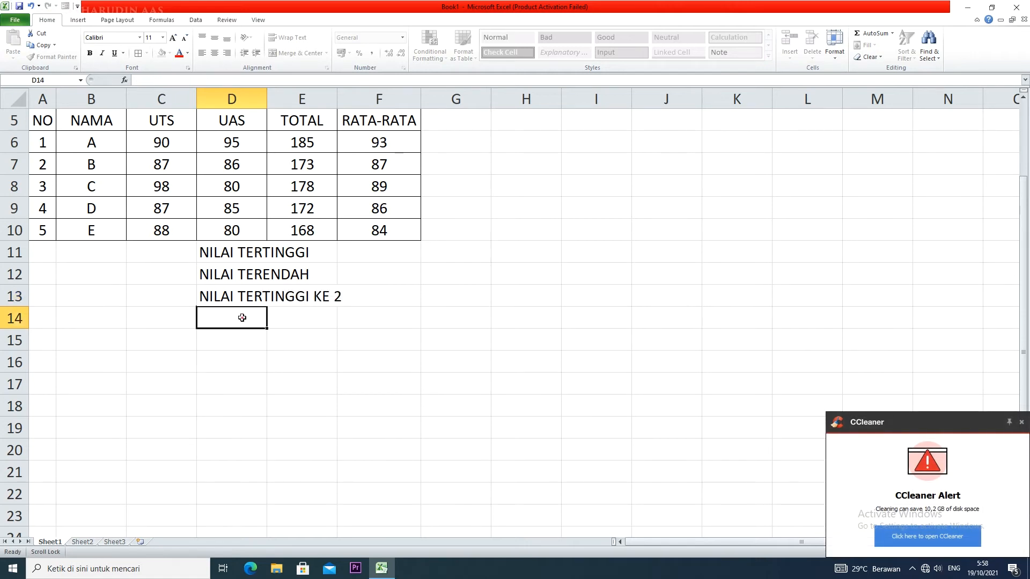
pyautogui.write('NILAI ')
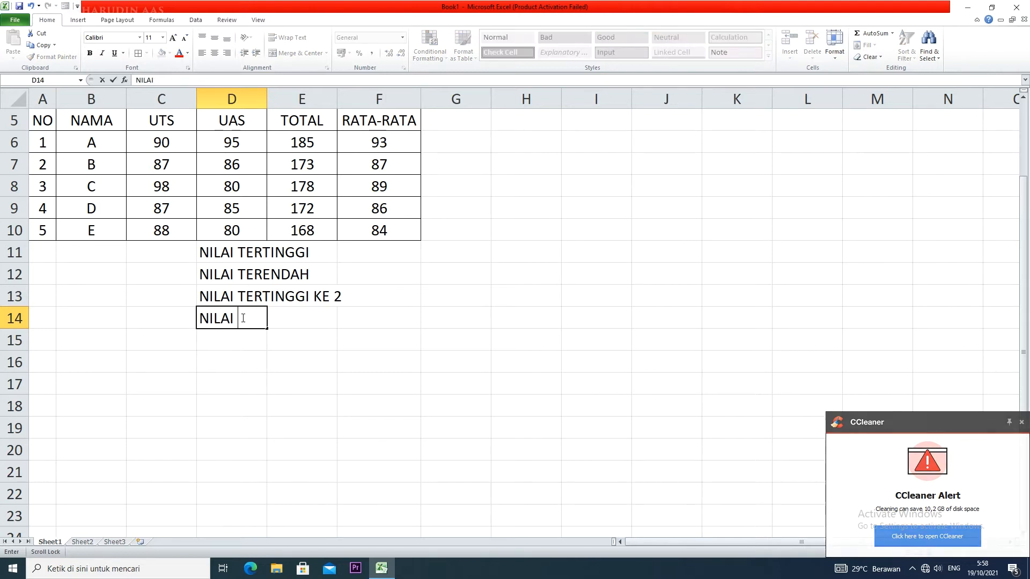
pyautogui.write('TERTINGGI')
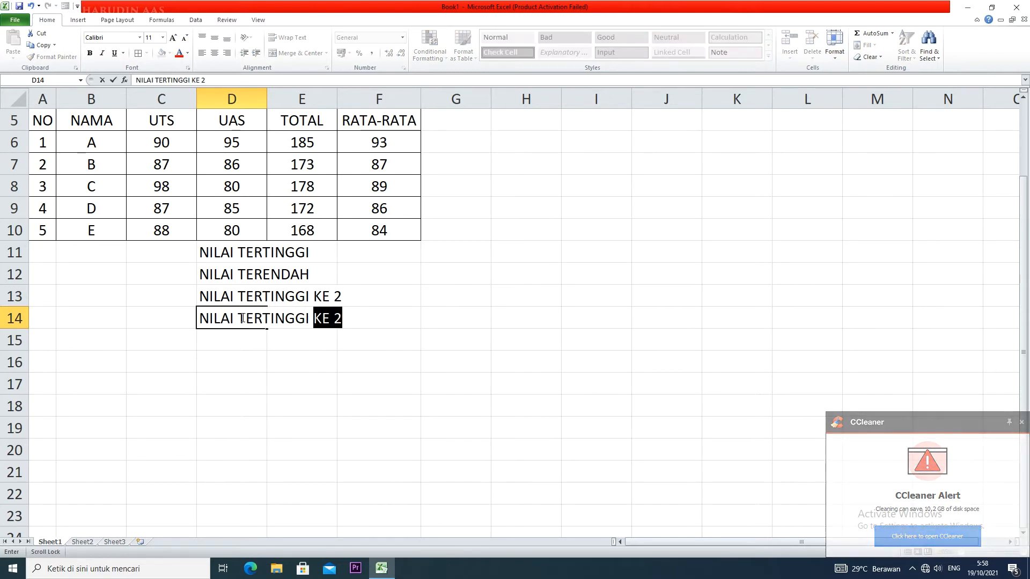
pyautogui.press('BackSpace')
pyautogui.press('BackSpace')
pyautogui.press('BackSpace')
pyautogui.press('BackSpace')
pyautogui.press('BackSpace')
pyautogui.press('BackSpace')
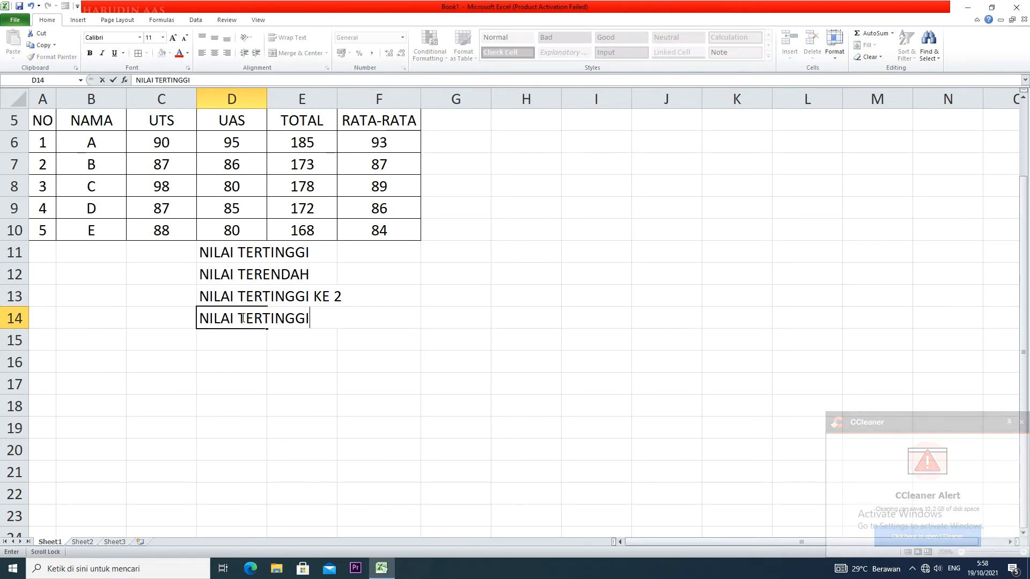
pyautogui.press('BackSpace')
pyautogui.press('BackSpace')
pyautogui.write('ENDAH')
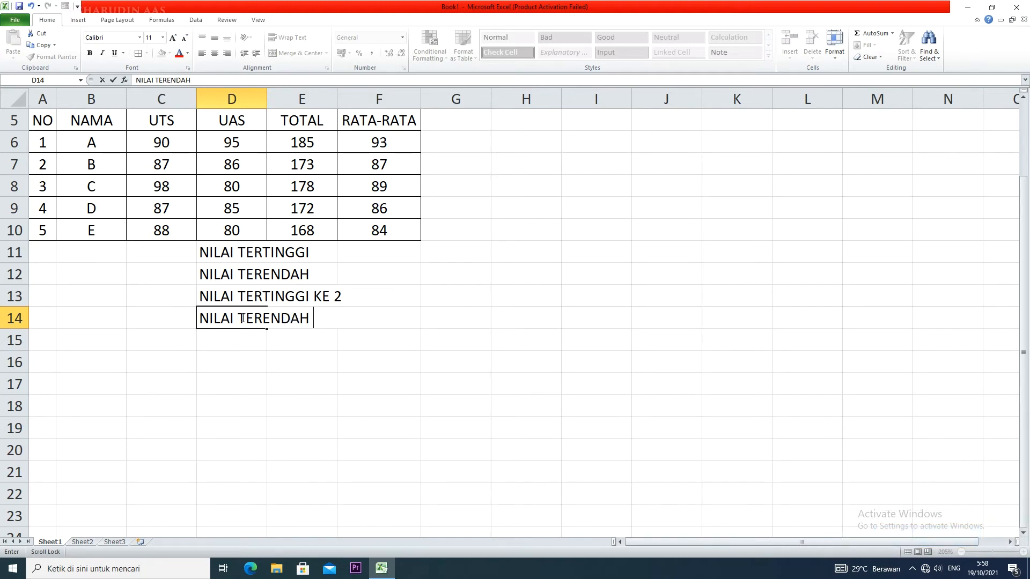
pyautogui.write(' KE')
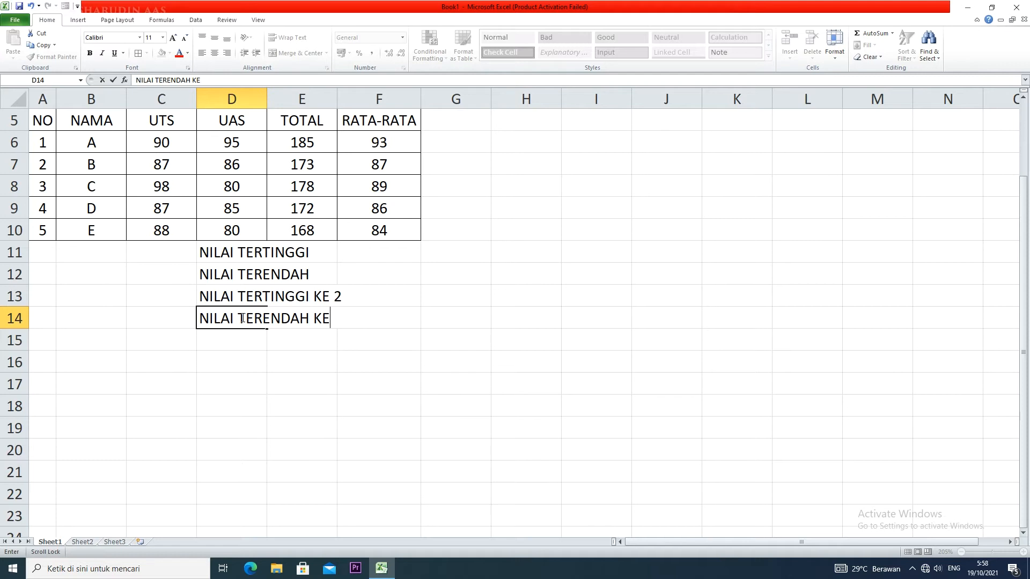
pyautogui.write(' 3')
pyautogui.click(247, 346)
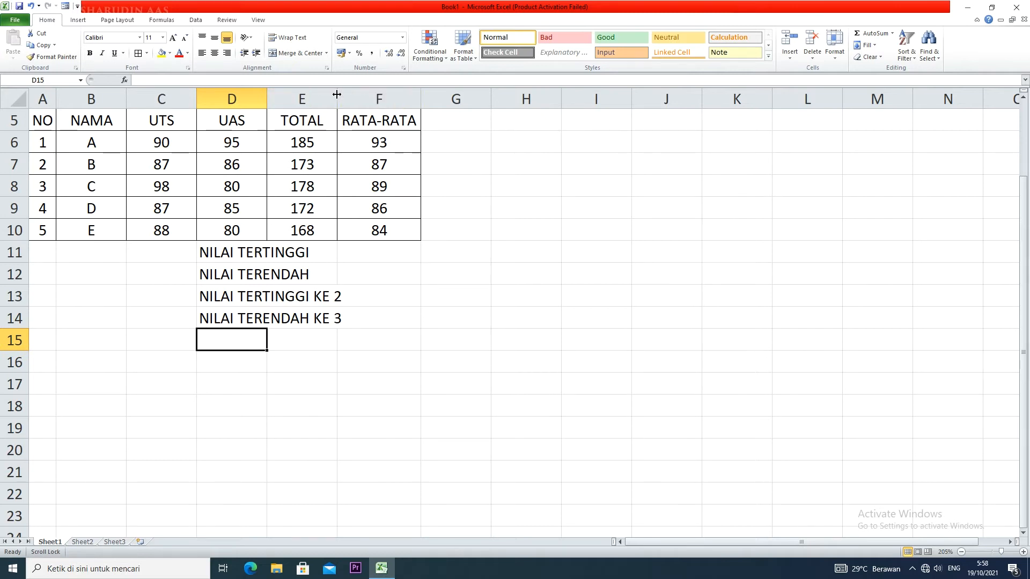
# - Widen column E slightly to fit the summary labels and apply borders to the cells D11:F14
pyautogui.moveTo(337, 94); pyautogui.dragTo(350, 95)
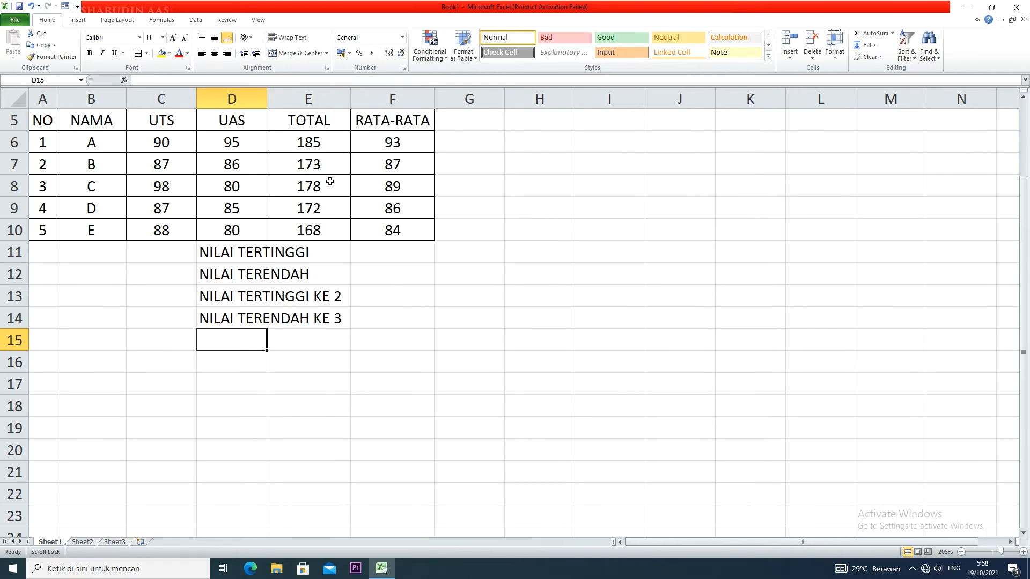
pyautogui.moveTo(282, 247); pyautogui.dragTo(339, 321)
pyautogui.moveTo(239, 252); pyautogui.dragTo(428, 319)
pyautogui.click(138, 53)
pyautogui.click(531, 316)
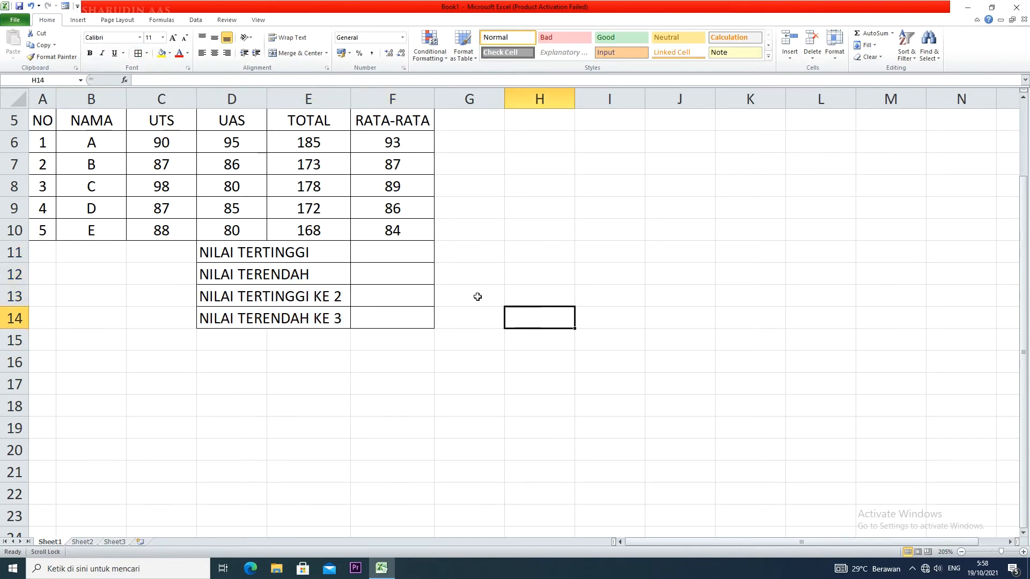
# - Enter =MAX(F6:F10) in F11 for the highest score and centre the contents of F11:F14
pyautogui.click(409, 256)
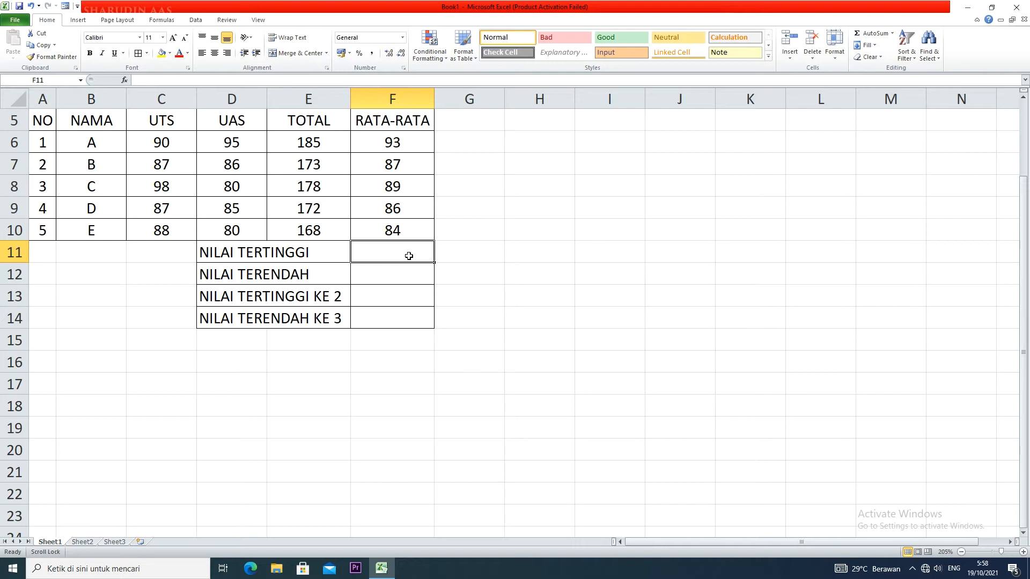
pyautogui.write('=MAX')
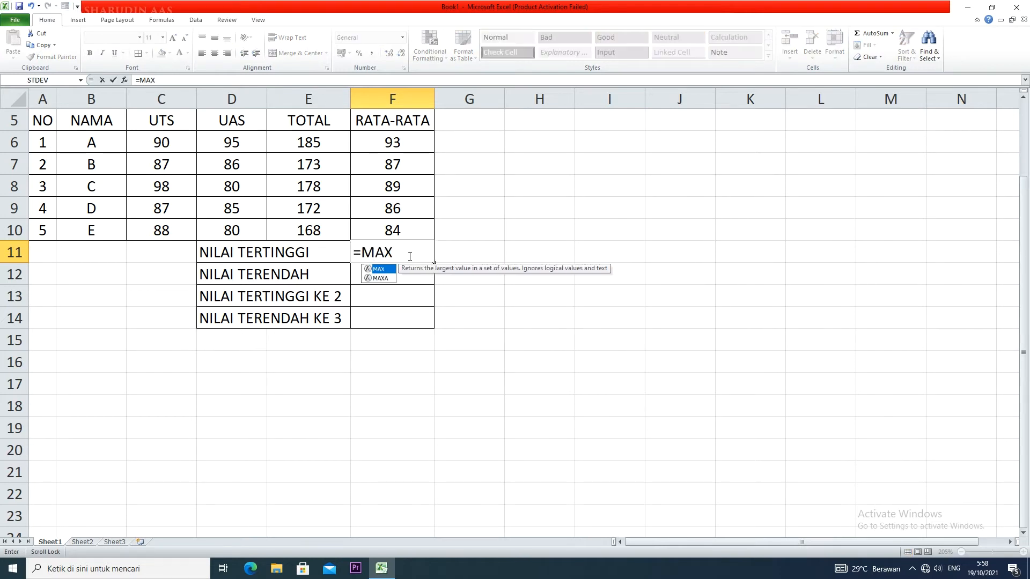
pyautogui.write('(')
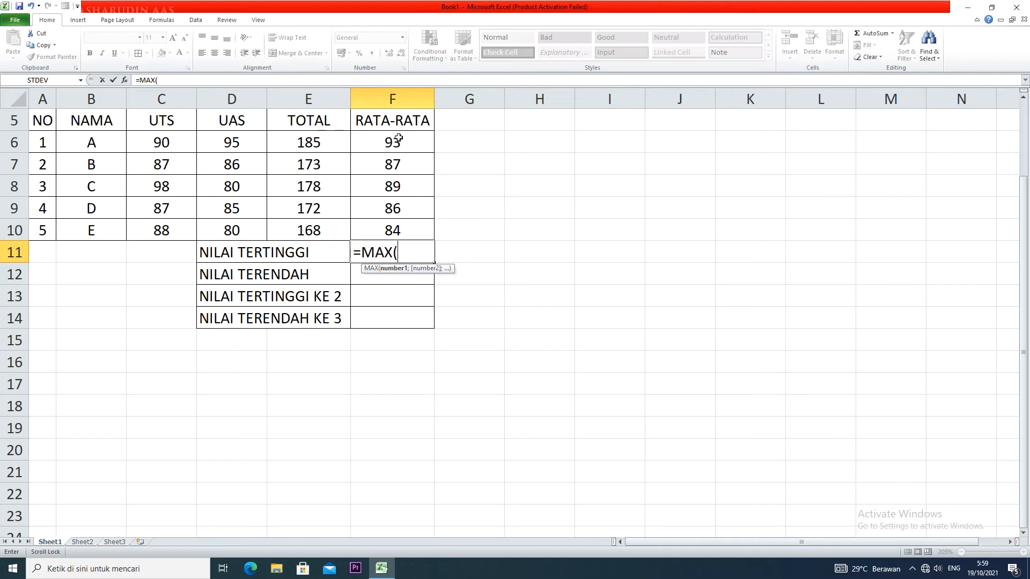
pyautogui.moveTo(398, 138); pyautogui.dragTo(402, 227)
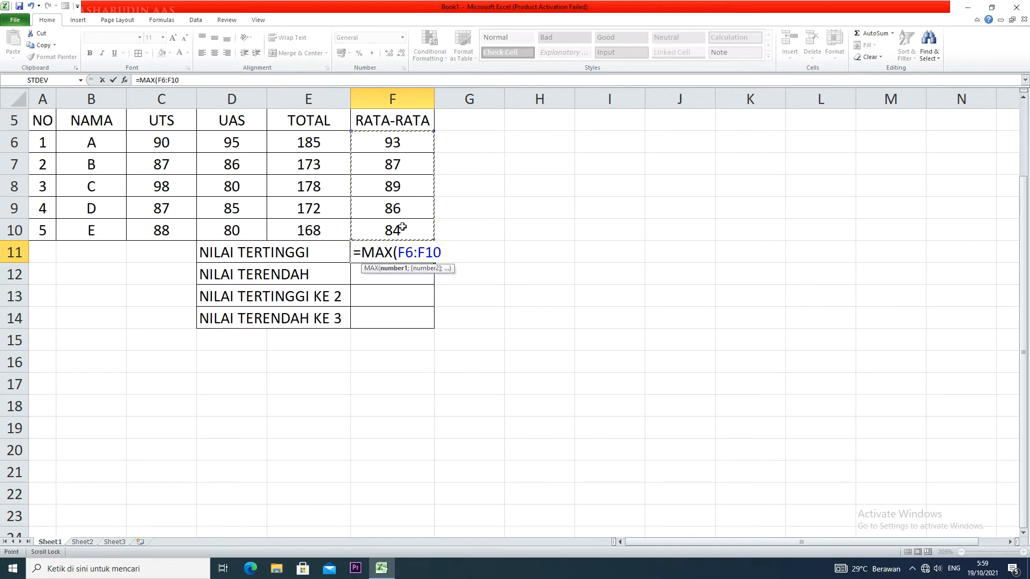
pyautogui.write(')')
pyautogui.press('Return')
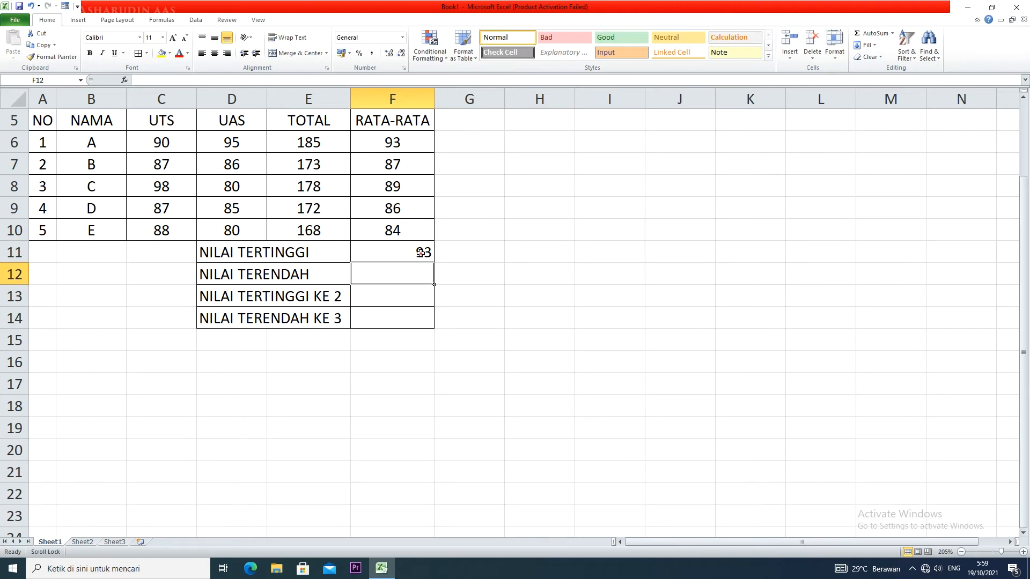
pyautogui.moveTo(421, 253); pyautogui.dragTo(410, 319)
pyautogui.click(217, 54)
# - Enter =MIN(F6:F10) in F12 to calculate the lowest average score
pyautogui.click(417, 279)
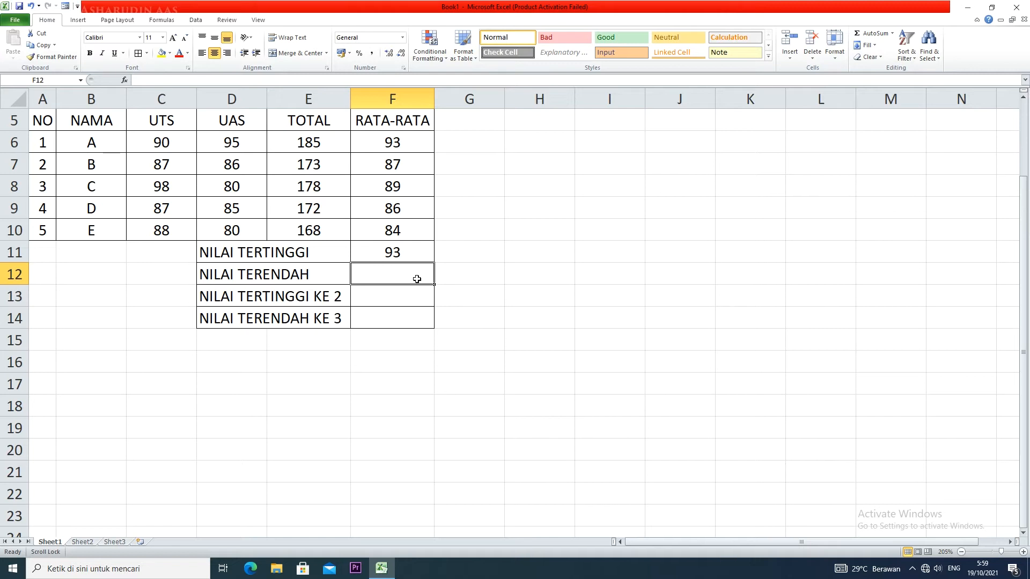
pyautogui.write('=')
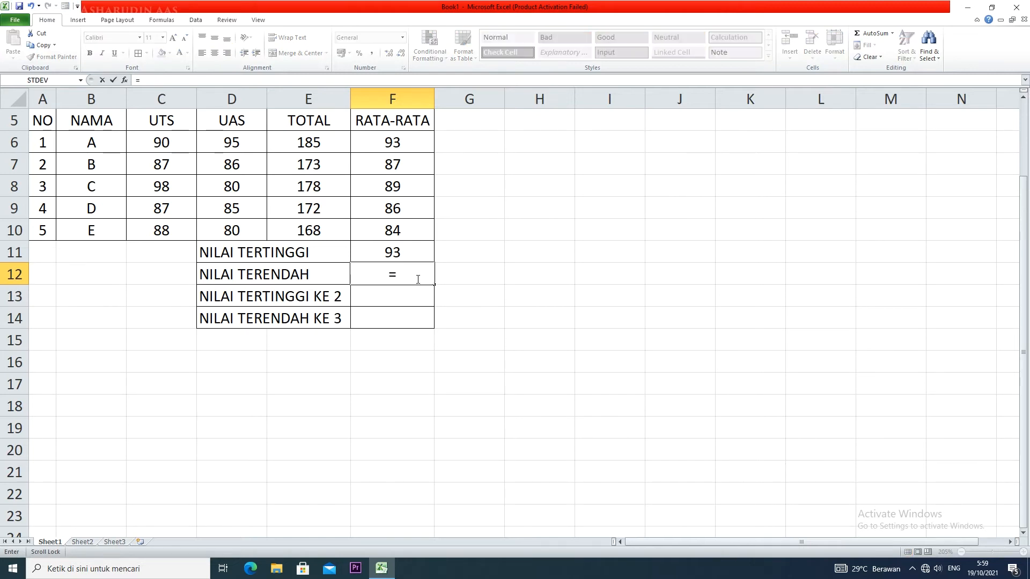
pyautogui.write('MIN')
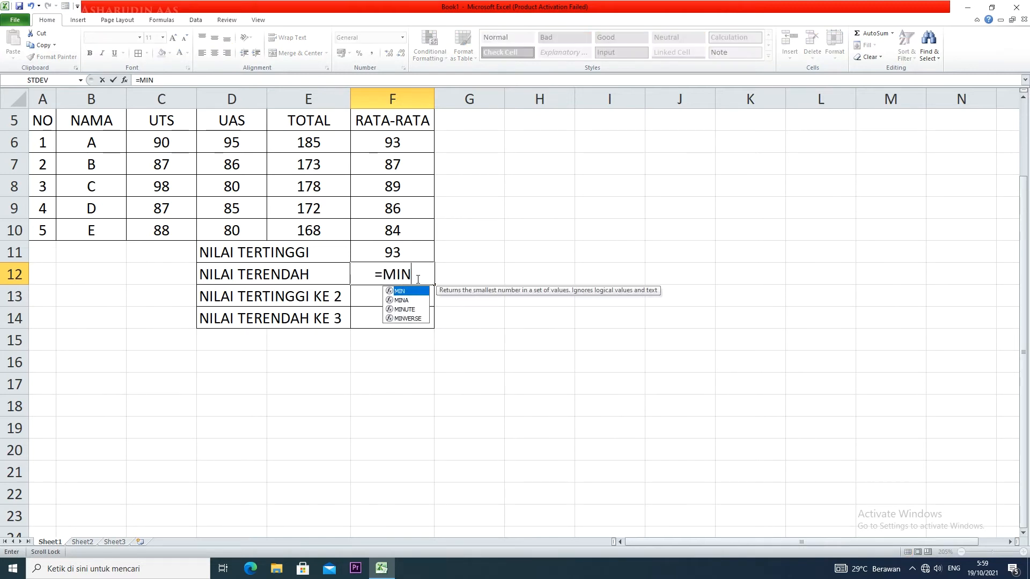
pyautogui.write('(')
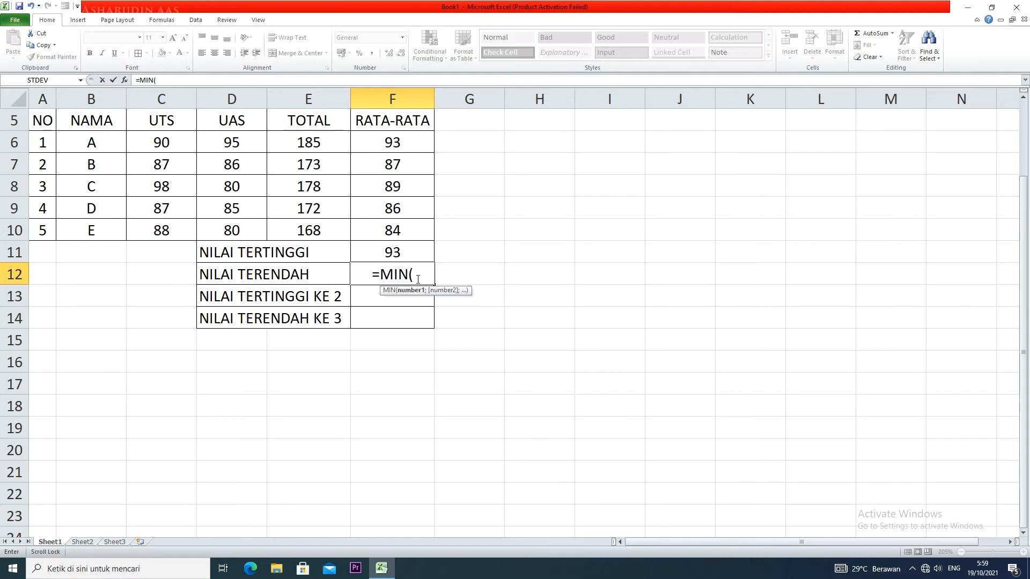
pyautogui.moveTo(403, 142); pyautogui.dragTo(404, 228)
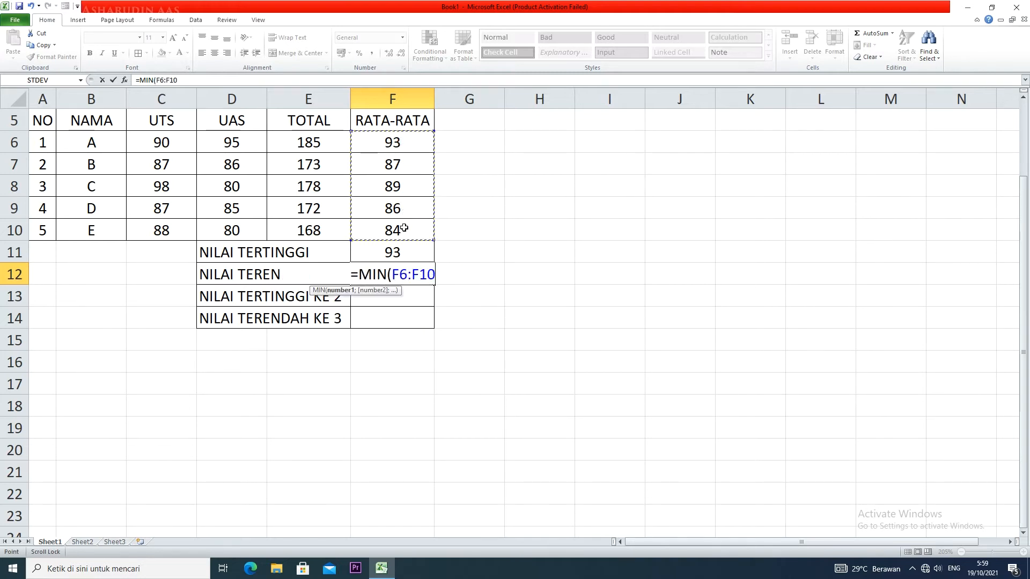
pyautogui.write(')')
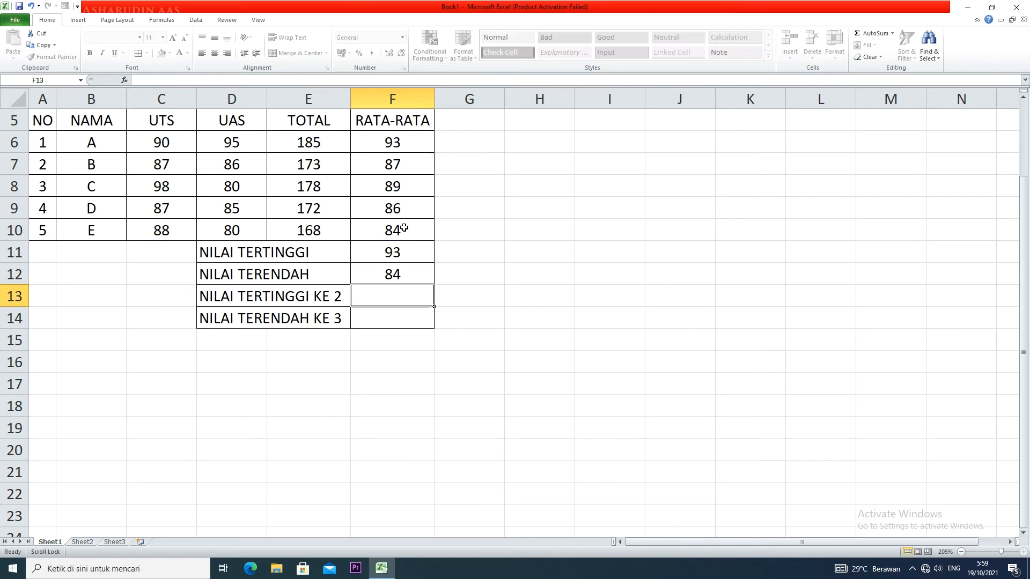
pyautogui.press('Return')
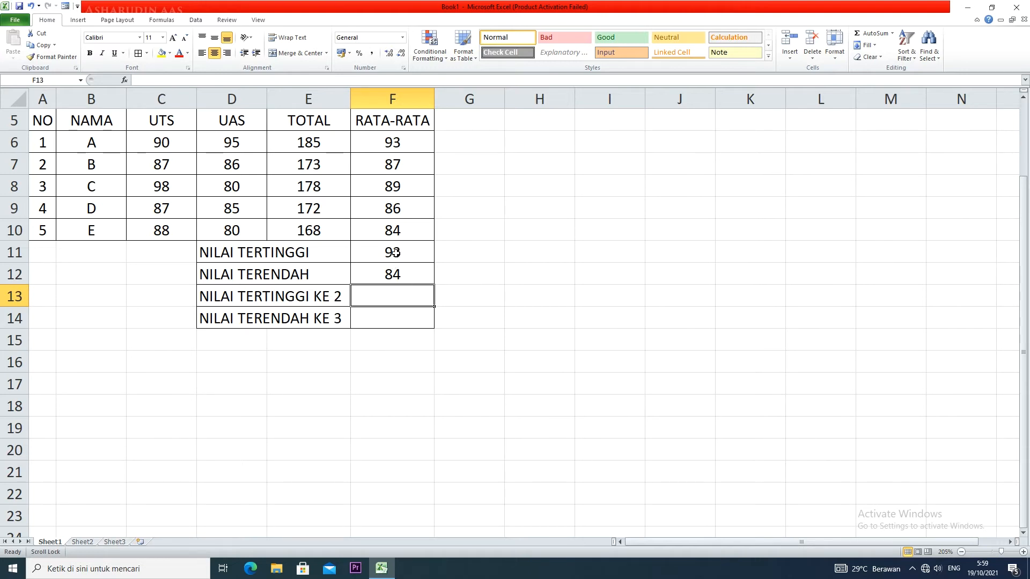
pyautogui.click(401, 275)
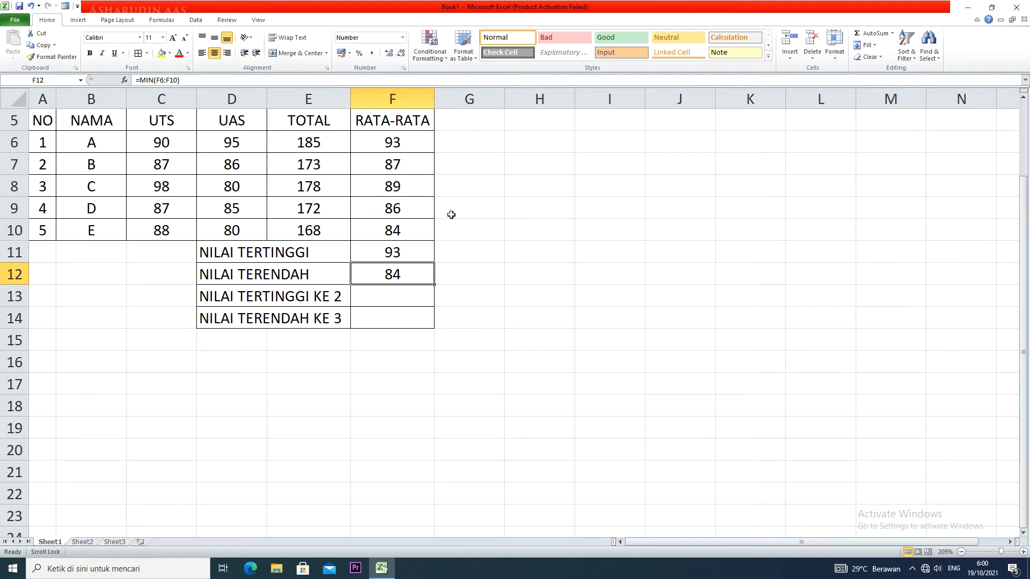
pyautogui.click(399, 301)
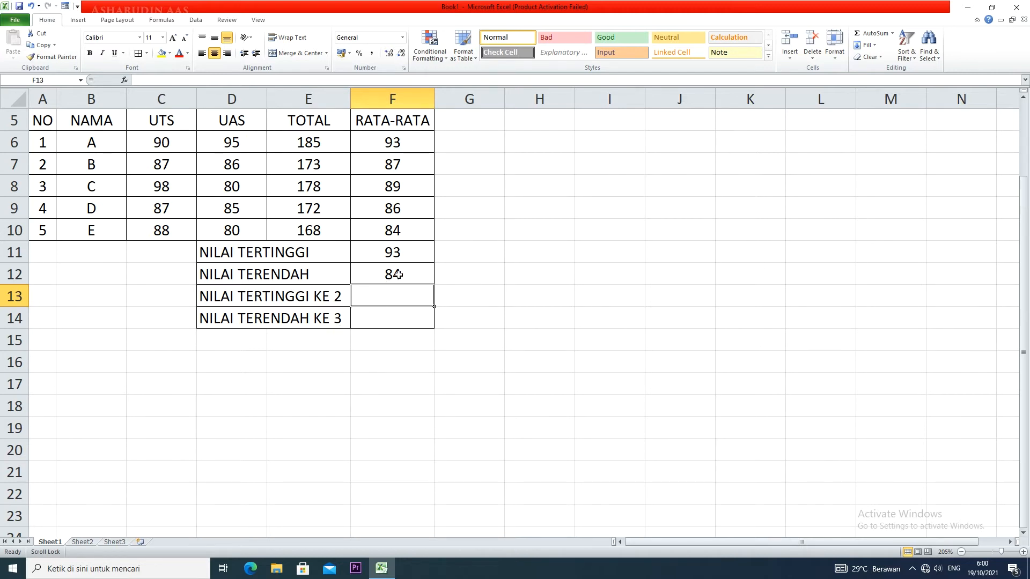
pyautogui.click(407, 235)
pyautogui.click(403, 212)
pyautogui.click(401, 172)
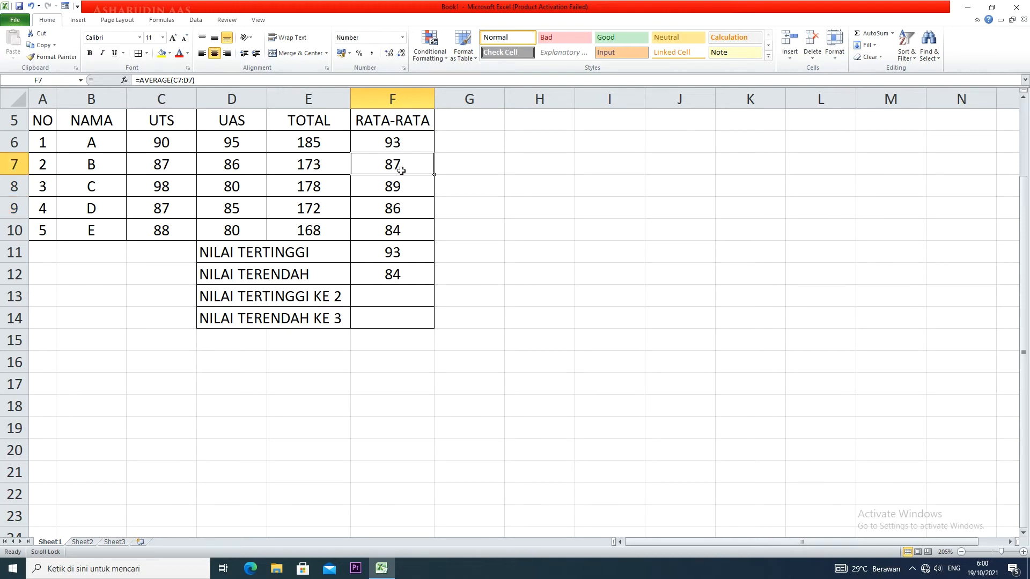
# - Enter =LARGE(F6:F10;2) in F13 to calculate the second-highest average score
pyautogui.click(398, 297)
pyautogui.write('=')
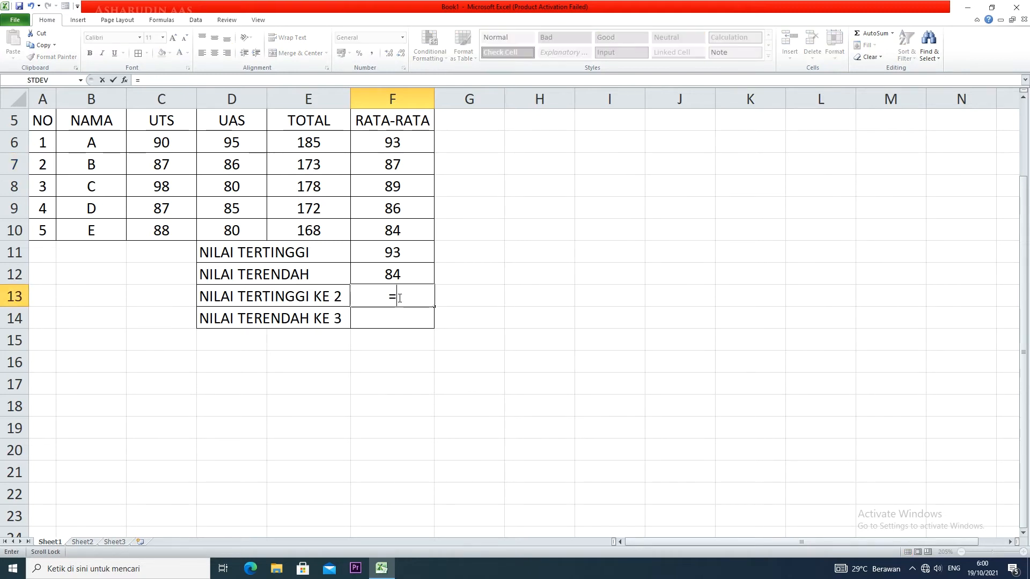
pyautogui.write('LARGE')
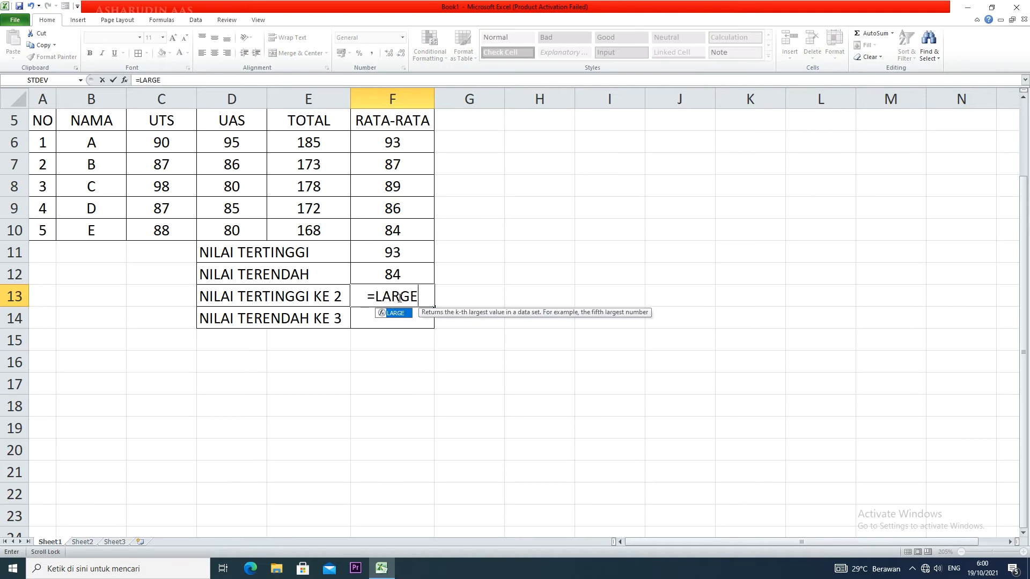
pyautogui.write('(')
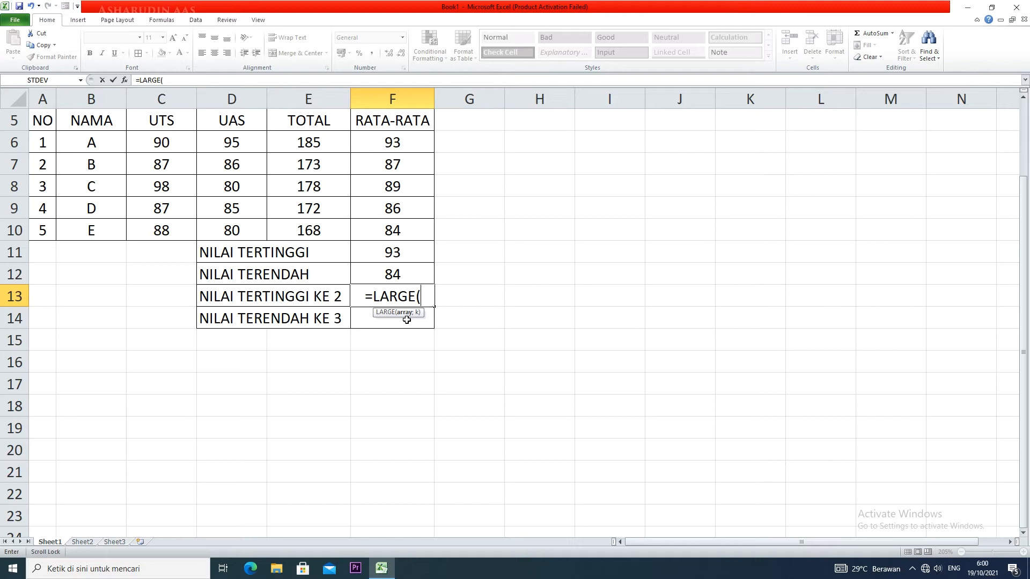
pyautogui.moveTo(389, 138); pyautogui.dragTo(385, 225)
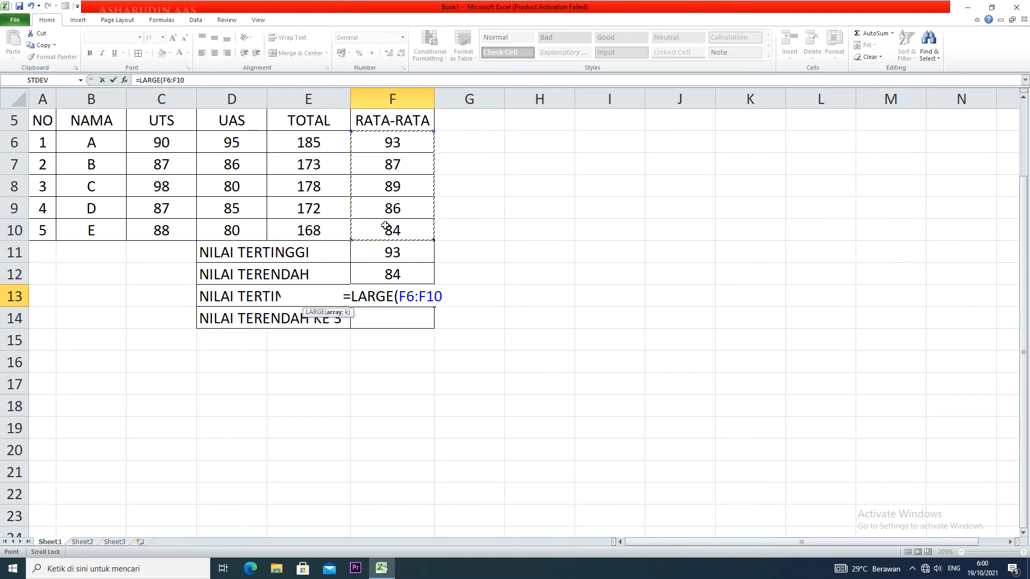
pyautogui.write(';')
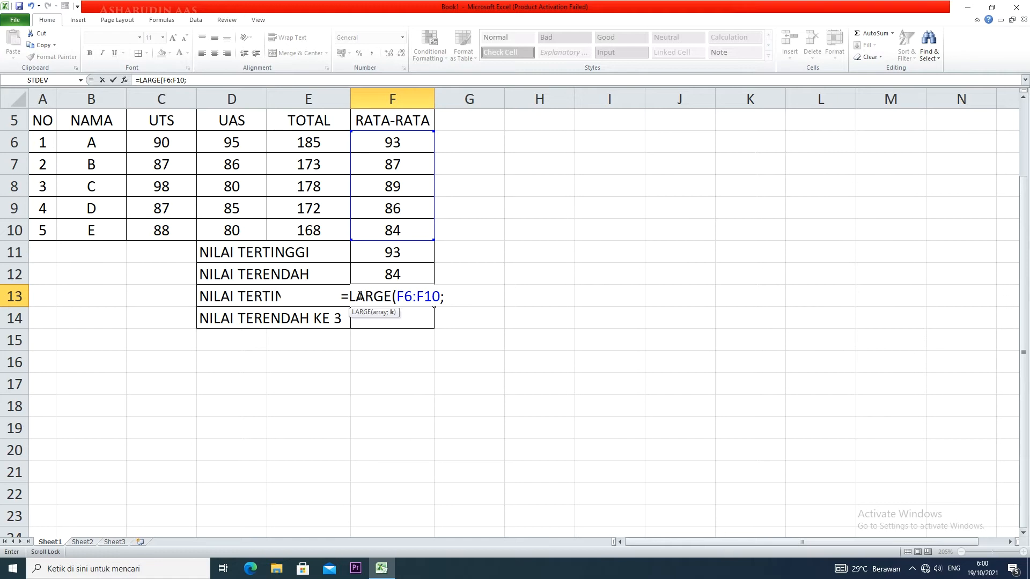
pyautogui.write('2')
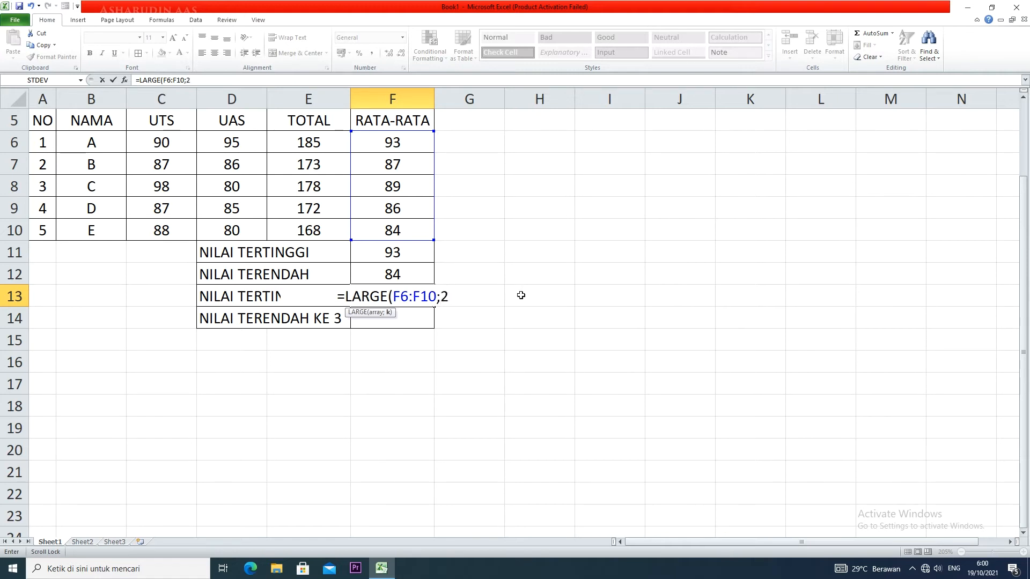
pyautogui.write(')')
pyautogui.press('Return')
pyautogui.click(392, 294)
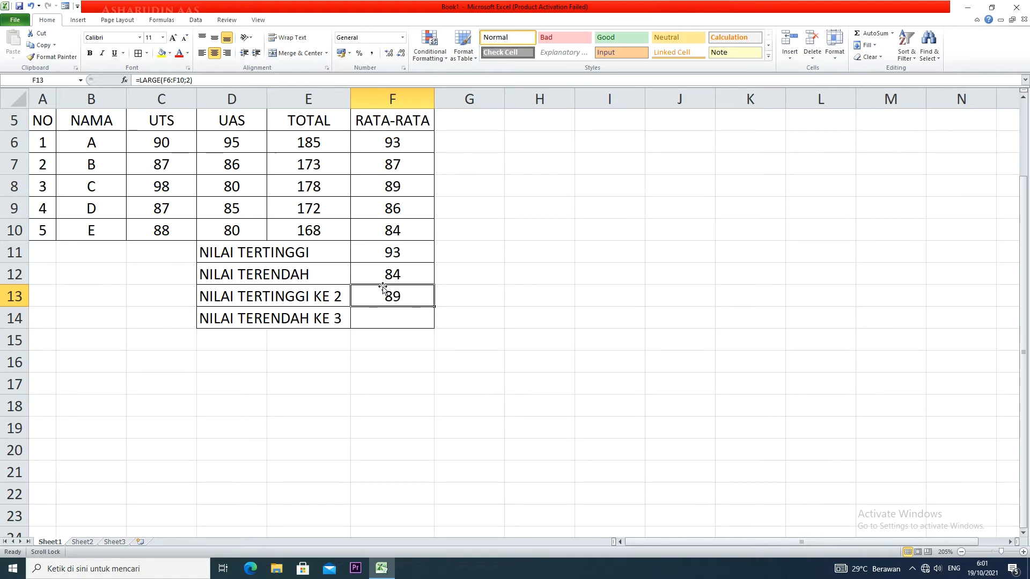
pyautogui.click(397, 252)
pyautogui.click(410, 147)
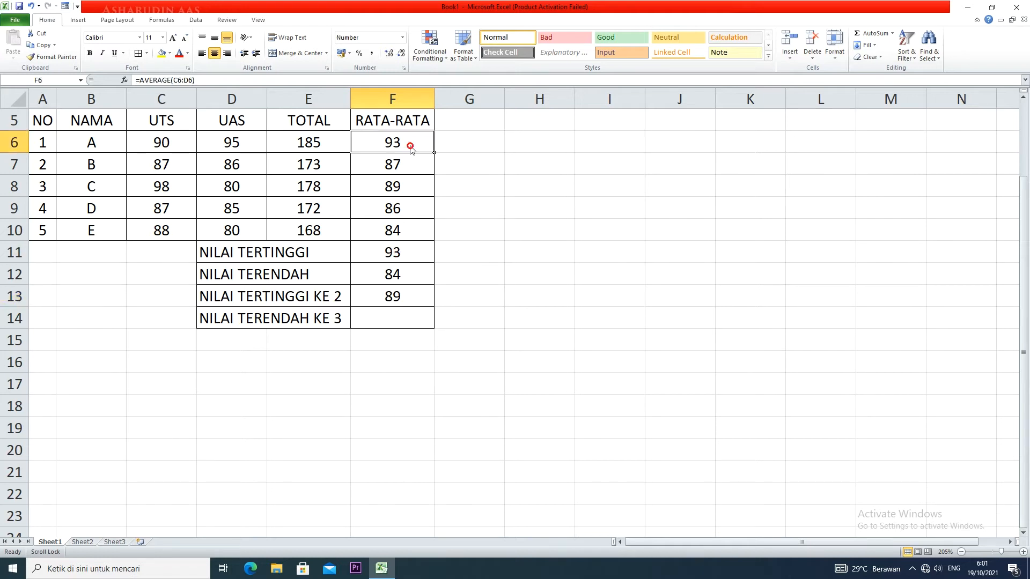
pyautogui.click(402, 187)
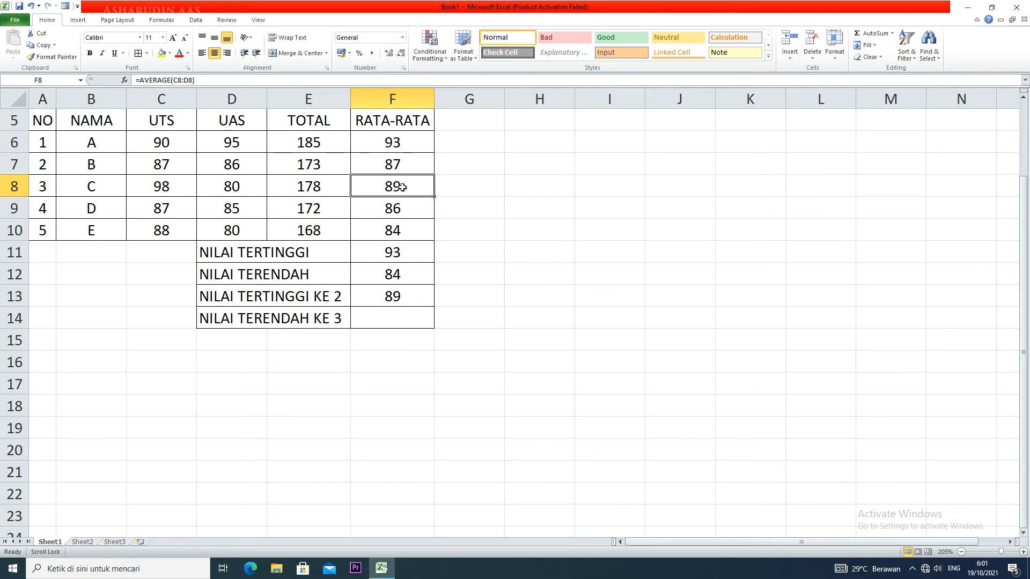
# - Enter =SMALL(F6:F10;3) in F14 for the third-lowest score and format it with no decimal places
pyautogui.click(396, 317)
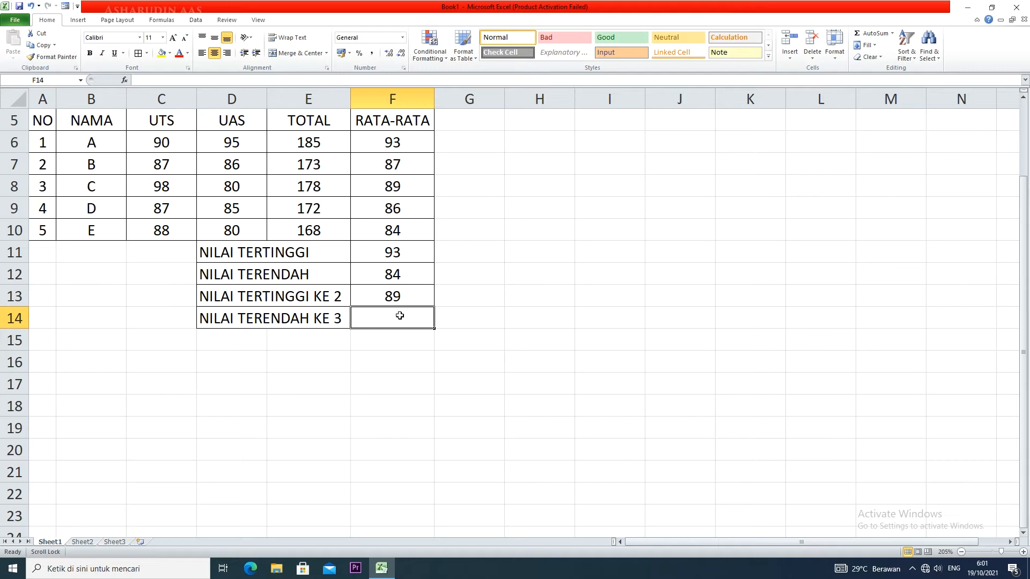
pyautogui.write('=SMALL(')
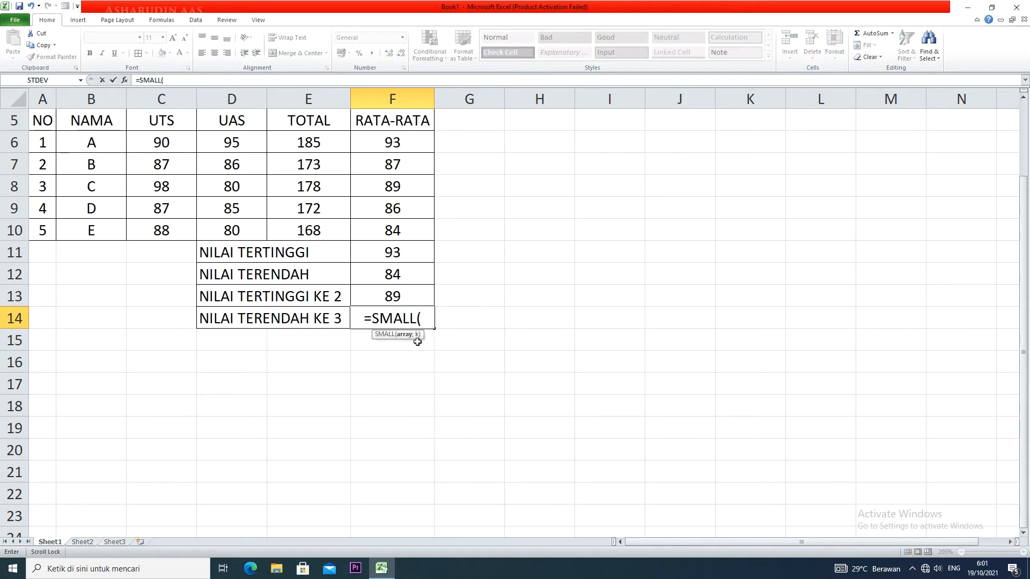
pyautogui.moveTo(409, 140); pyautogui.dragTo(402, 228)
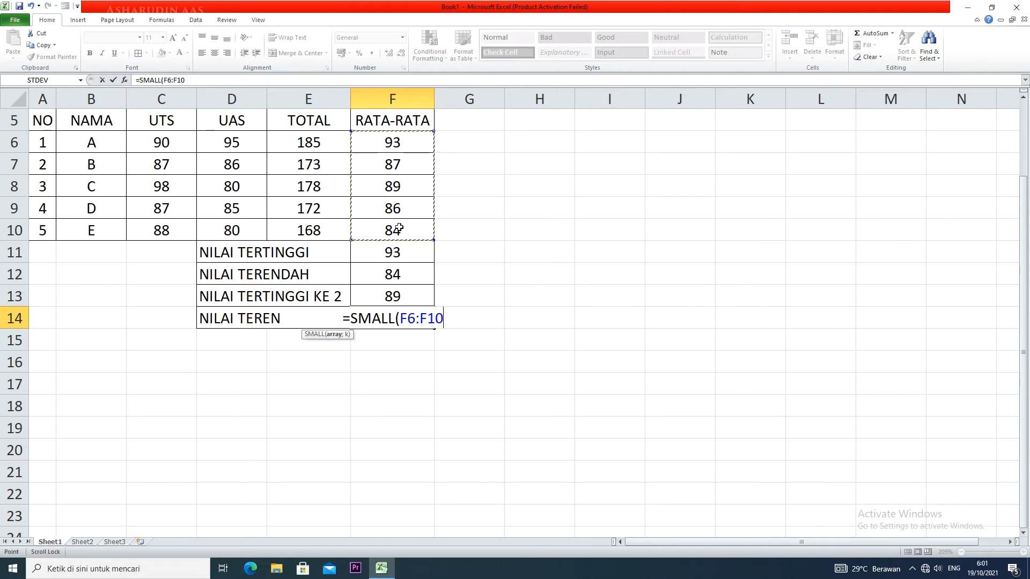
pyautogui.write(';')
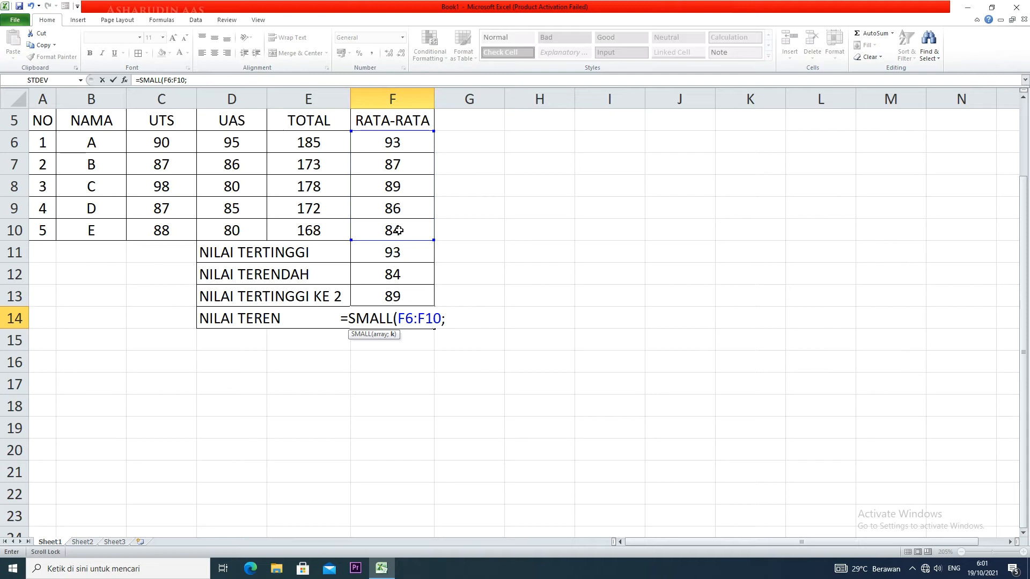
pyautogui.write('3')
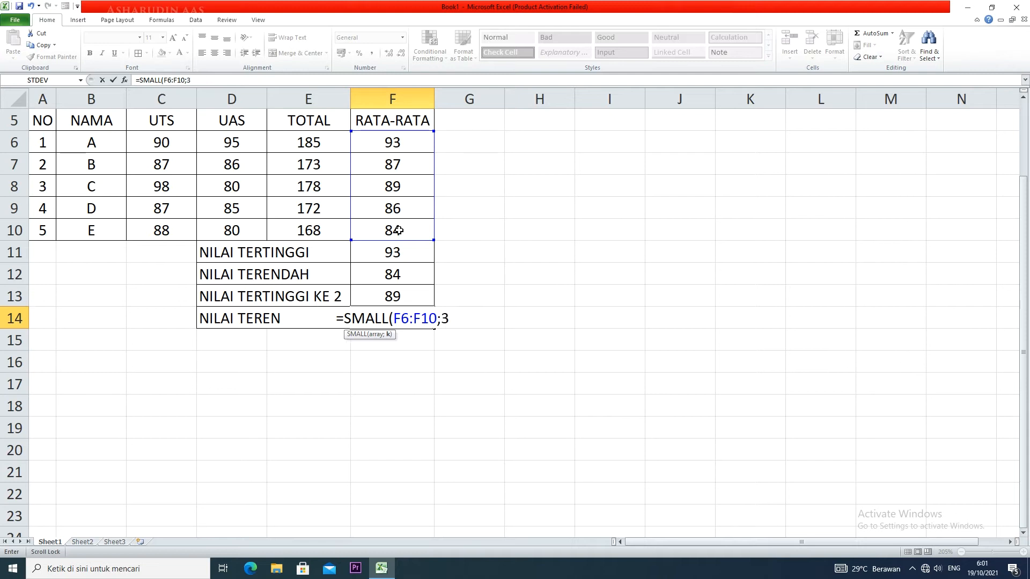
pyautogui.write(')')
pyautogui.press('Return')
pyautogui.click(407, 313)
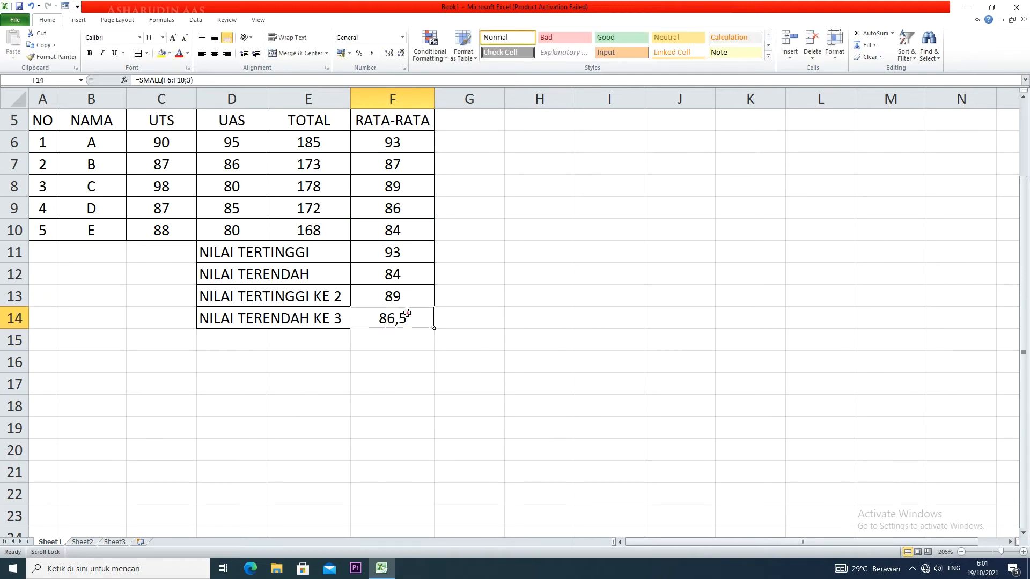
pyautogui.click(401, 53)
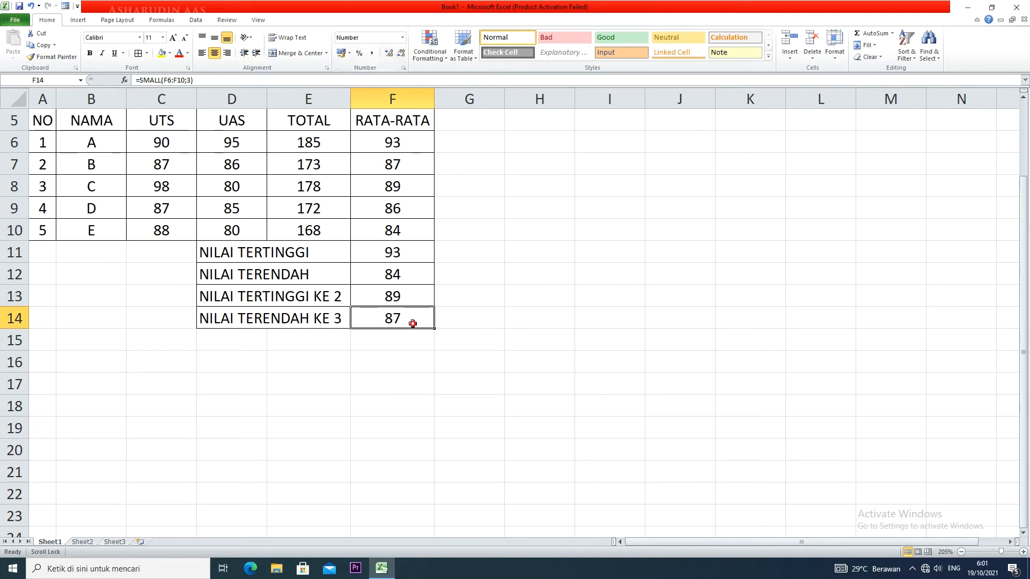
pyautogui.click(401, 278)
pyautogui.click(402, 234)
pyautogui.click(409, 213)
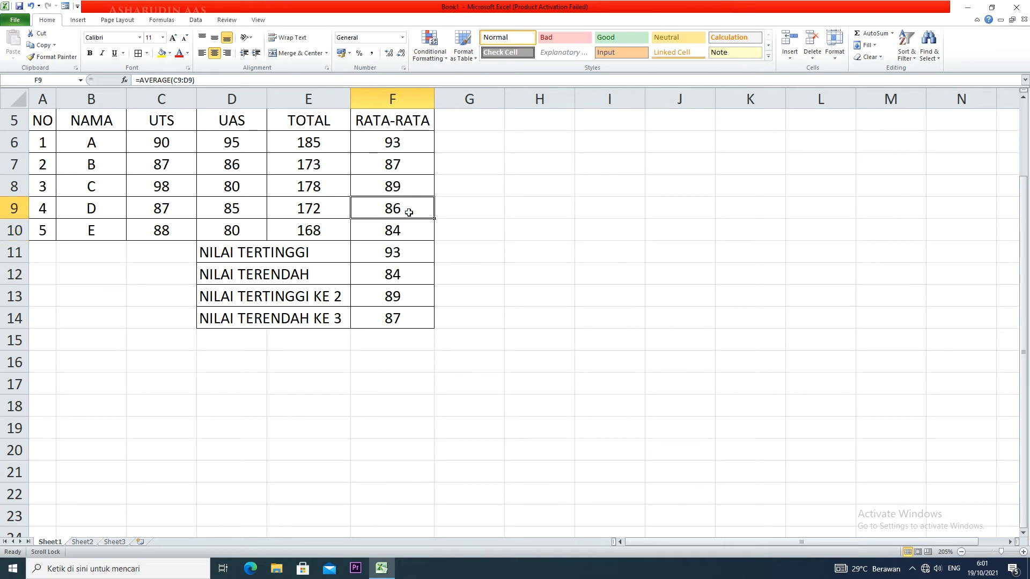
pyautogui.click(409, 168)
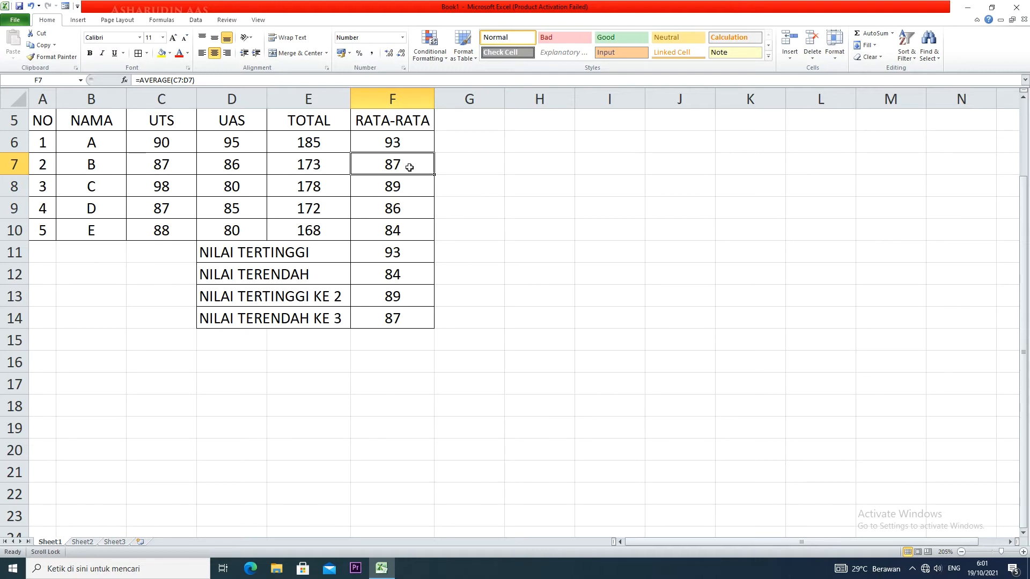
pyautogui.moveTo(112, 122); pyautogui.dragTo(110, 224)
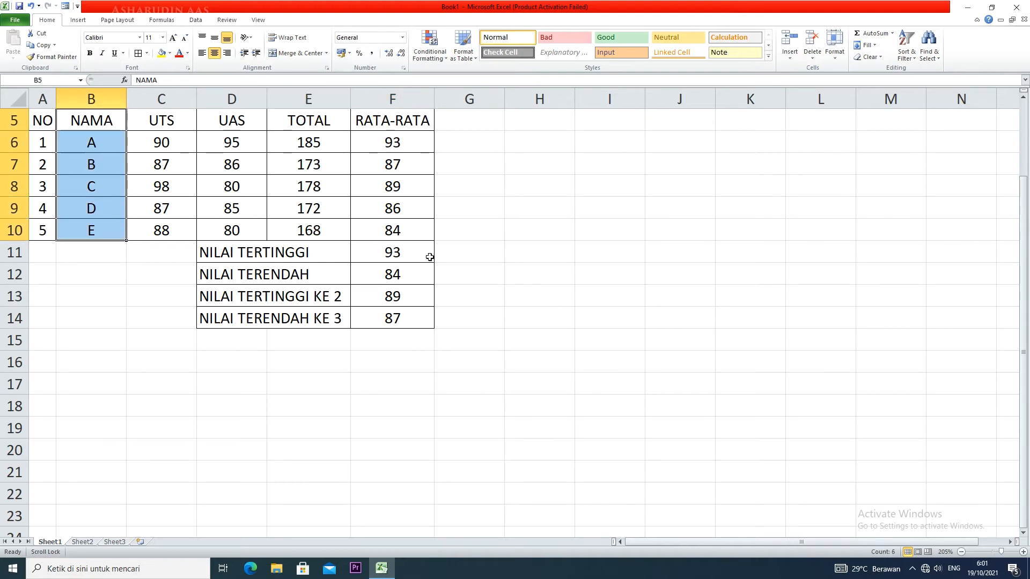
pyautogui.click(799, 58)
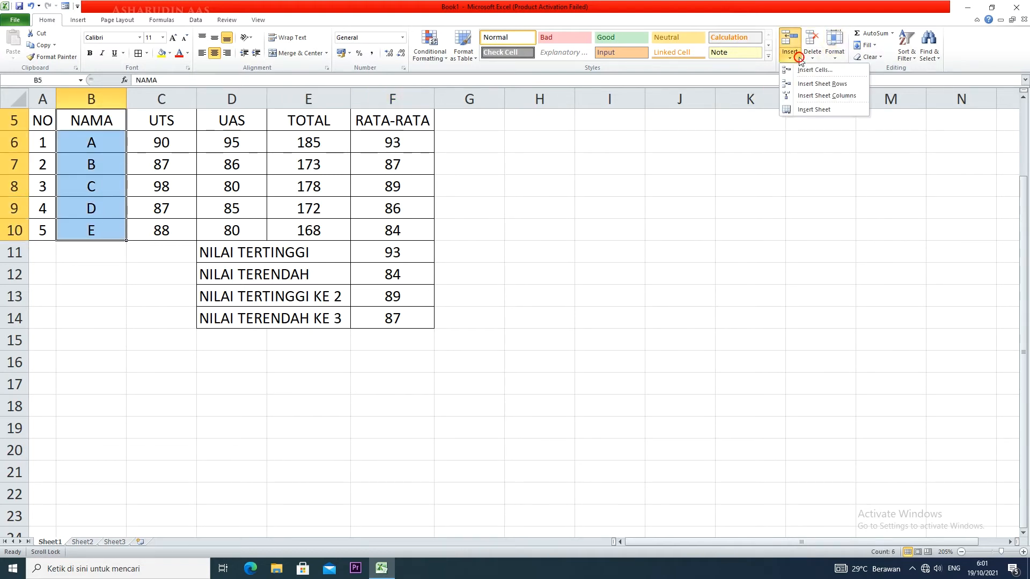
pyautogui.click(826, 96)
pyautogui.moveTo(86, 93); pyautogui.dragTo(120, 96)
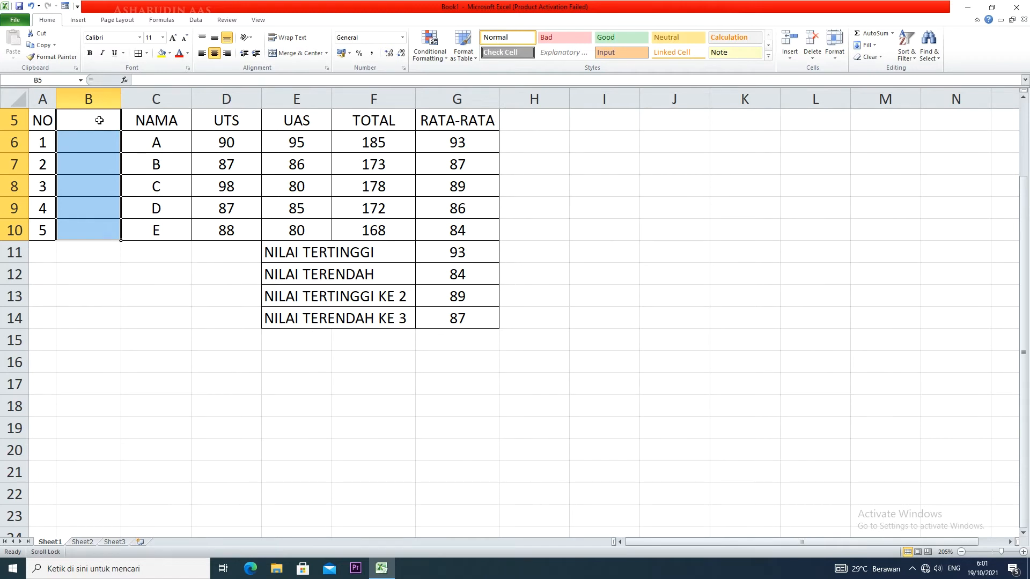
pyautogui.hotkey('ctrl', 'z')
pyautogui.hotkey('ctrl', 'z')
# - Insert a new column between NAMA and UTS and enter the header JURUSAN in C5
pyautogui.moveTo(155, 117); pyautogui.dragTo(167, 223)
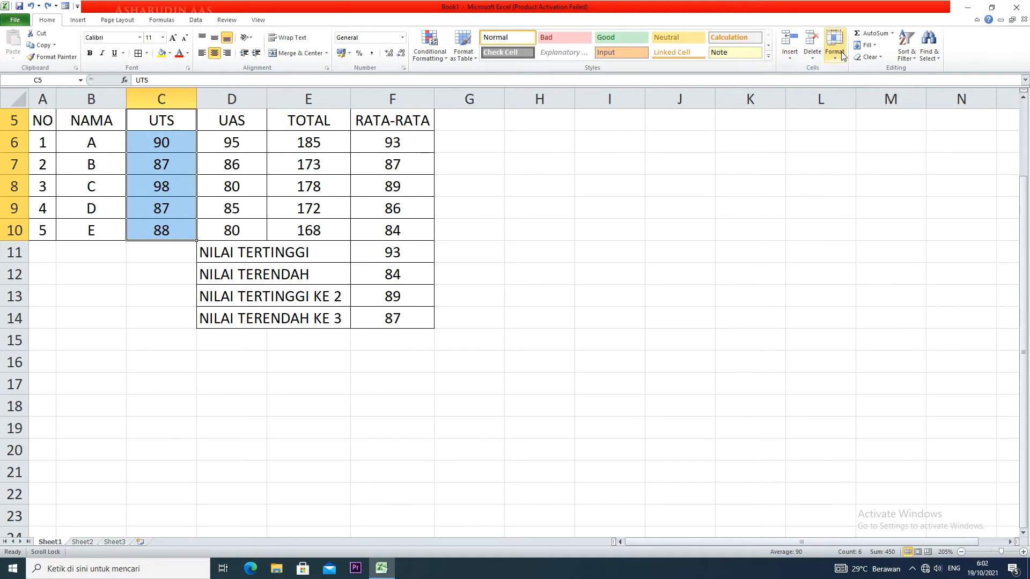
pyautogui.click(790, 55)
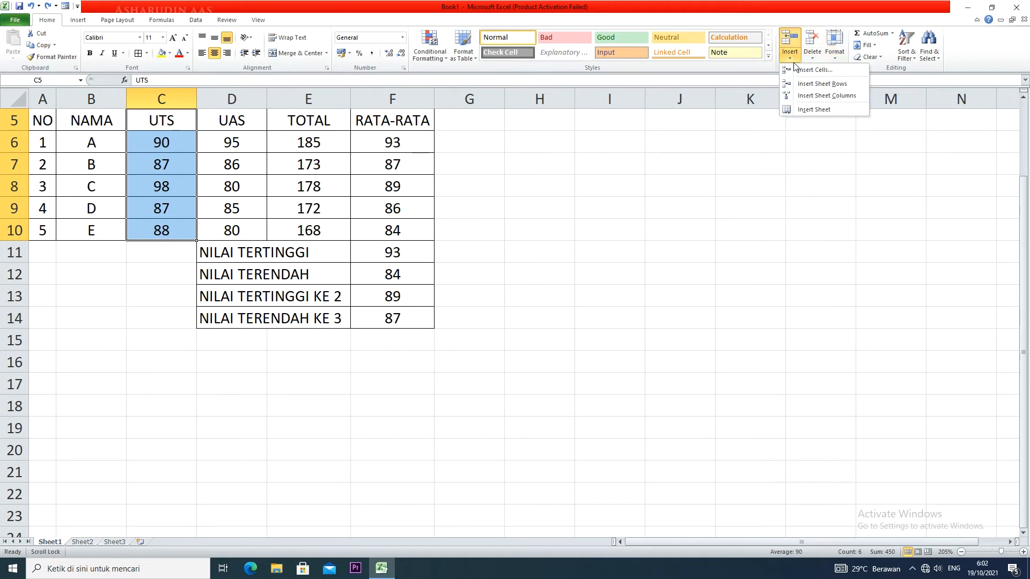
pyautogui.click(804, 97)
pyautogui.click(169, 124)
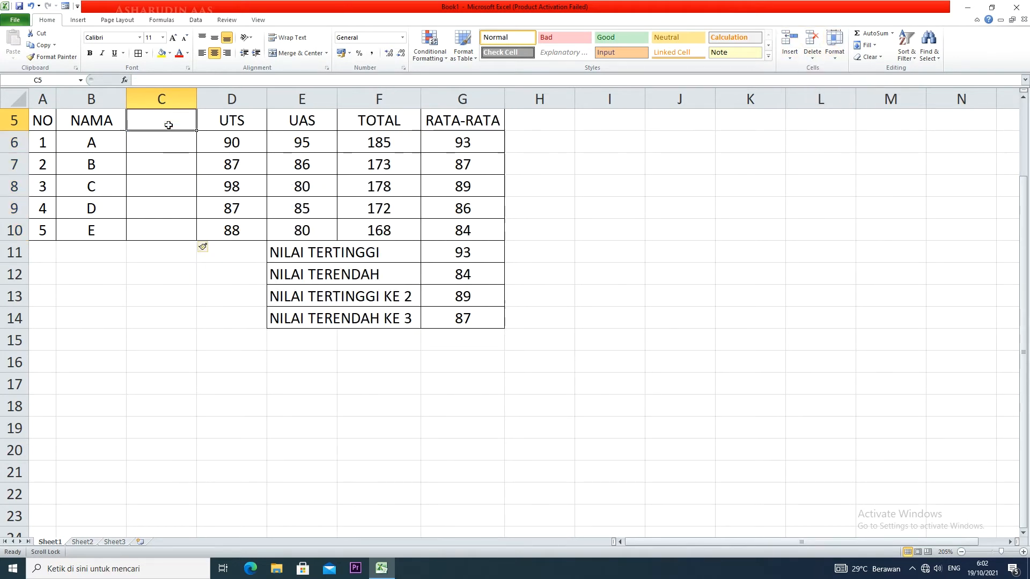
pyautogui.write('JK')
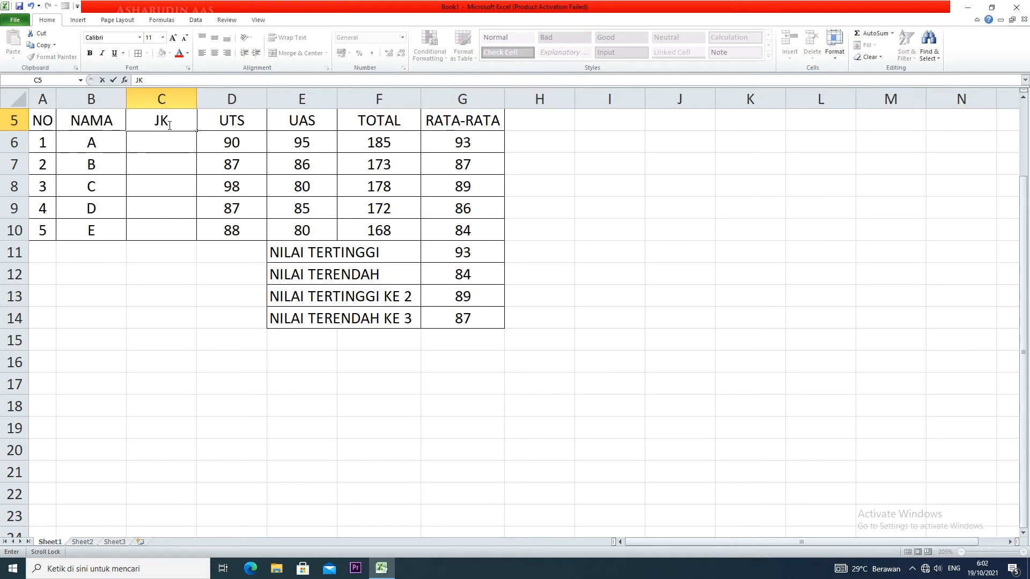
pyautogui.press('BackSpace')
pyautogui.write('URUSAN')
# - Enter IPA in C6 and IPS in C7 as the majors of the first two students
pyautogui.click(177, 144)
pyautogui.write('IPA')
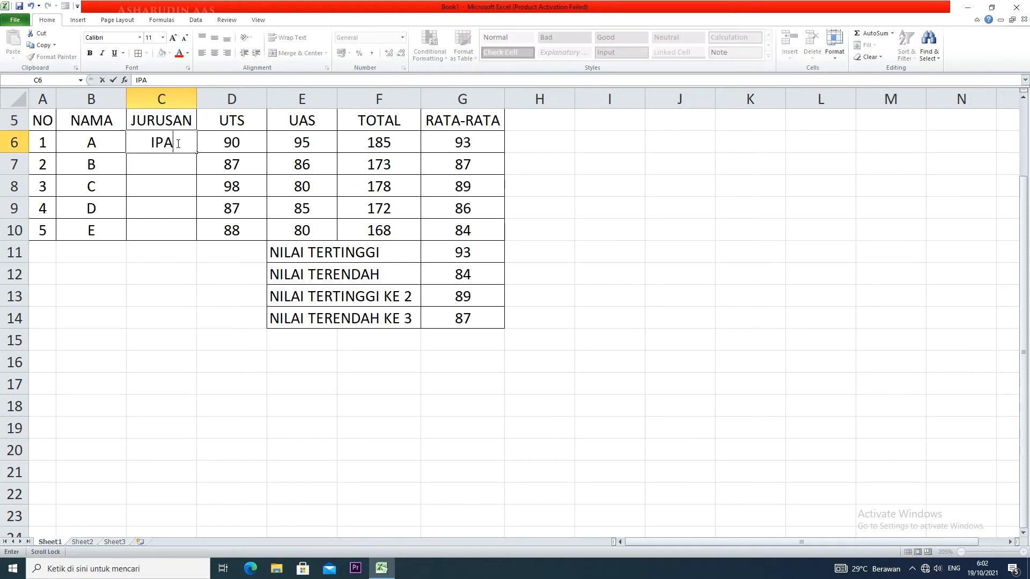
pyautogui.scroll(-1, 177, 143)
pyautogui.write('IPA')
pyautogui.press('BackSpace')
pyautogui.press('BackSpace')
pyautogui.press('BackSpace')
pyautogui.scroll(2, 177, 143)
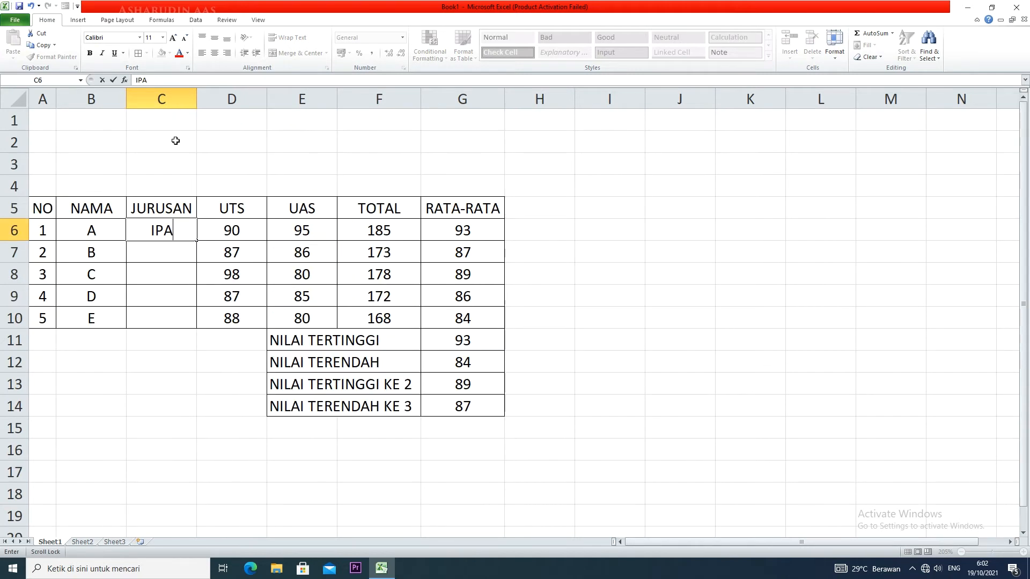
pyautogui.click(177, 251)
pyautogui.write('IPS')
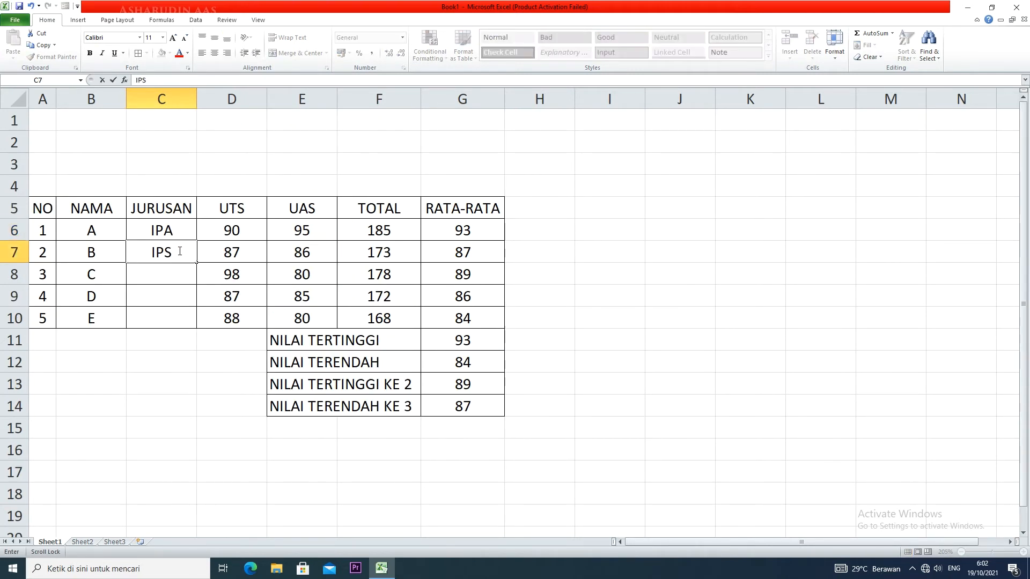
# - Copy IPS from C7 down through C9 and enter IPA in C10
pyautogui.moveTo(196, 262); pyautogui.dragTo(197, 301)
pyautogui.click(190, 321)
pyautogui.write('A')
pyautogui.press('BackSpace')
pyautogui.write('IPA')
pyautogui.click(218, 352)
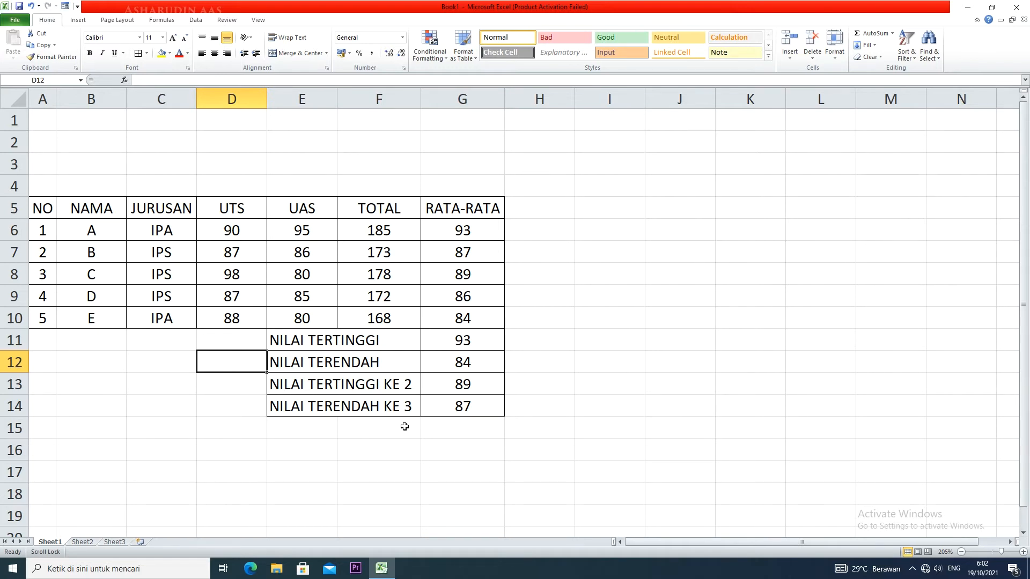
# - Enter the label NILAI TERTINGGI IPA in E15
pyautogui.click(302, 437)
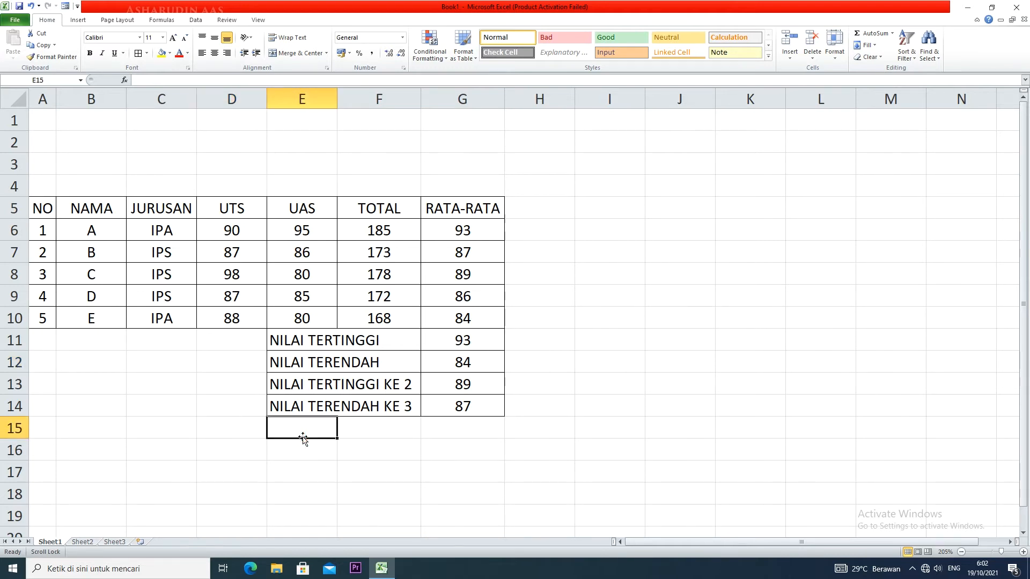
pyautogui.write('NILAI TERTINGGI')
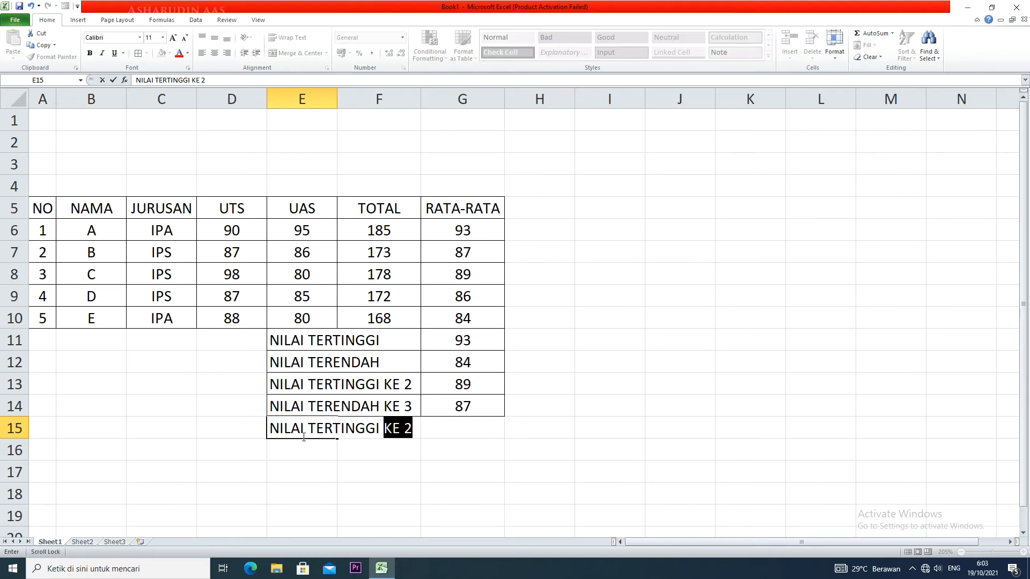
pyautogui.write(' IPS')
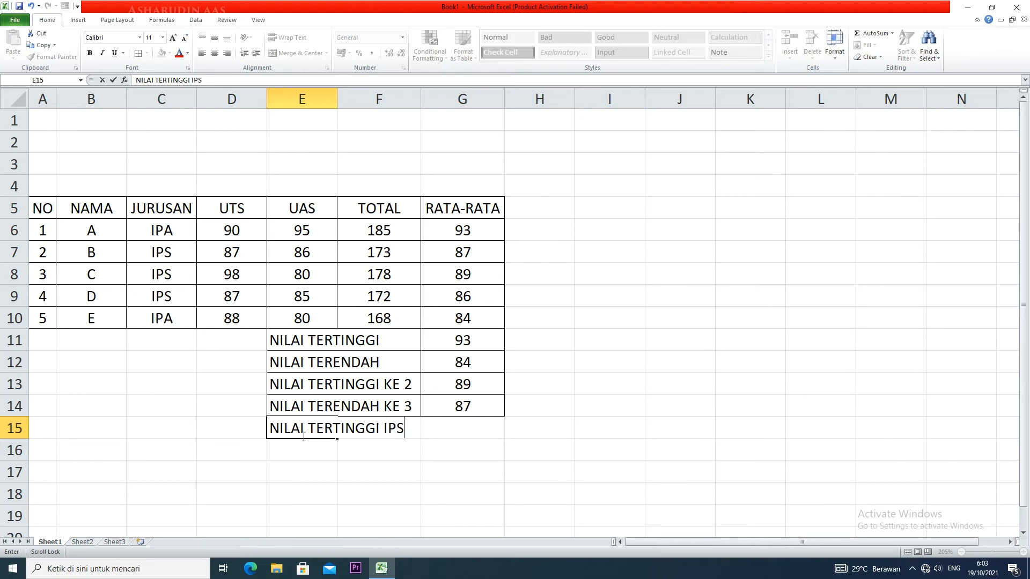
pyautogui.press('BackSpace')
pyautogui.write('A')
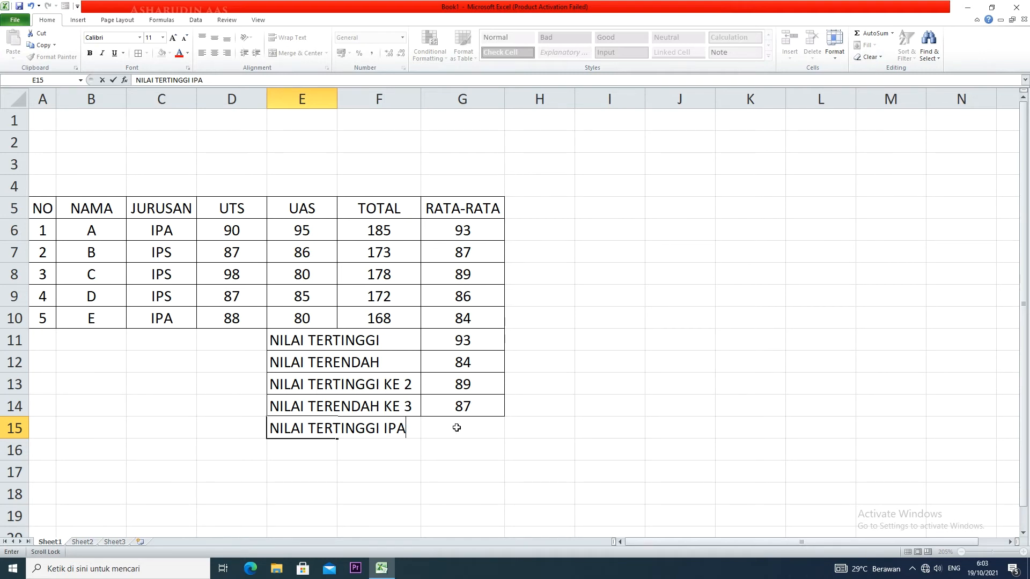
# - Enter the label NILAI TERTINGGI IPS in E16
pyautogui.click(283, 455)
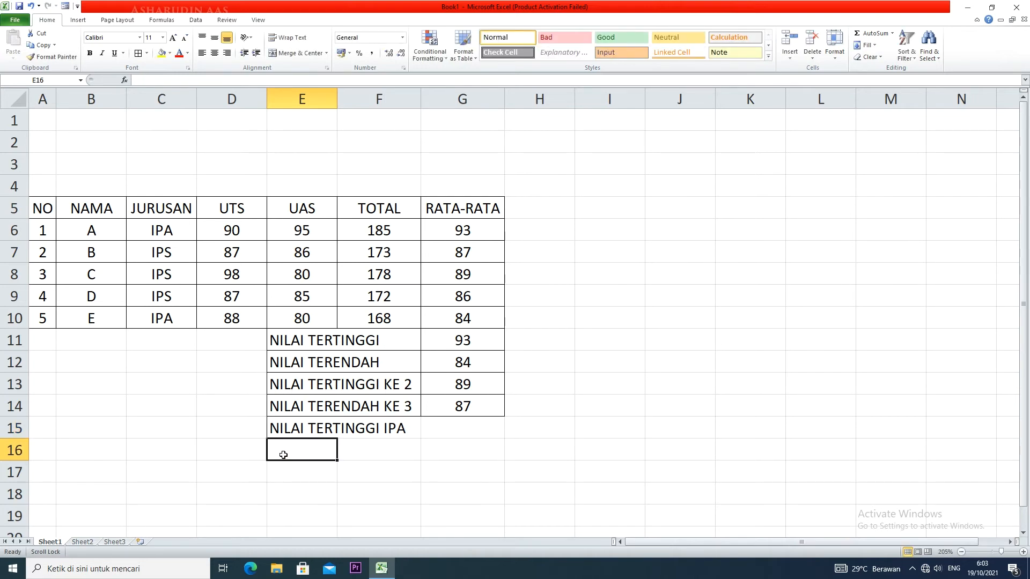
pyautogui.write('NILAI Y')
pyautogui.press('BackSpace')
pyautogui.write('TERTIGG')
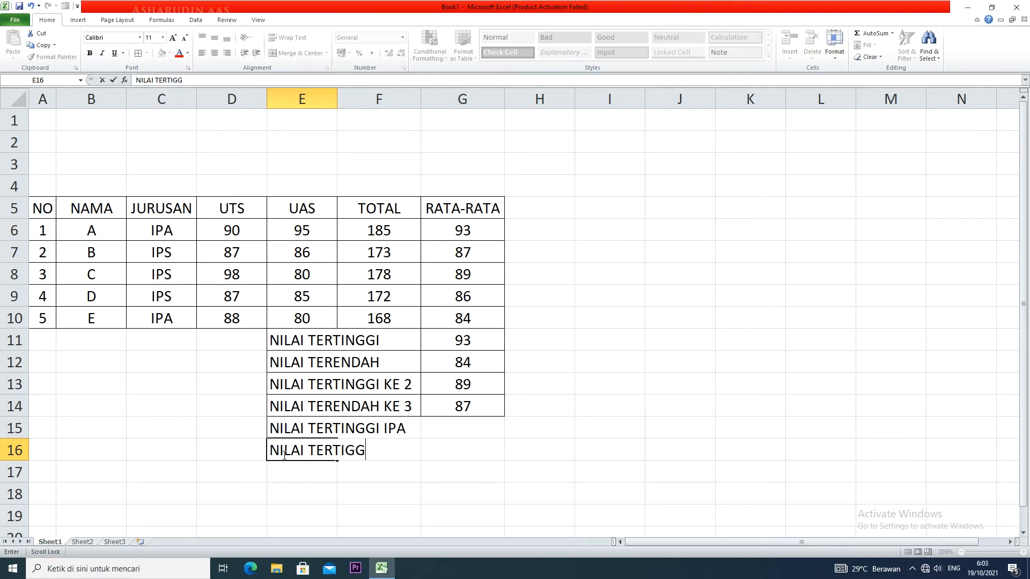
pyautogui.press('BackSpace')
pyautogui.press('BackSpace')
pyautogui.write('NGGI IPS')
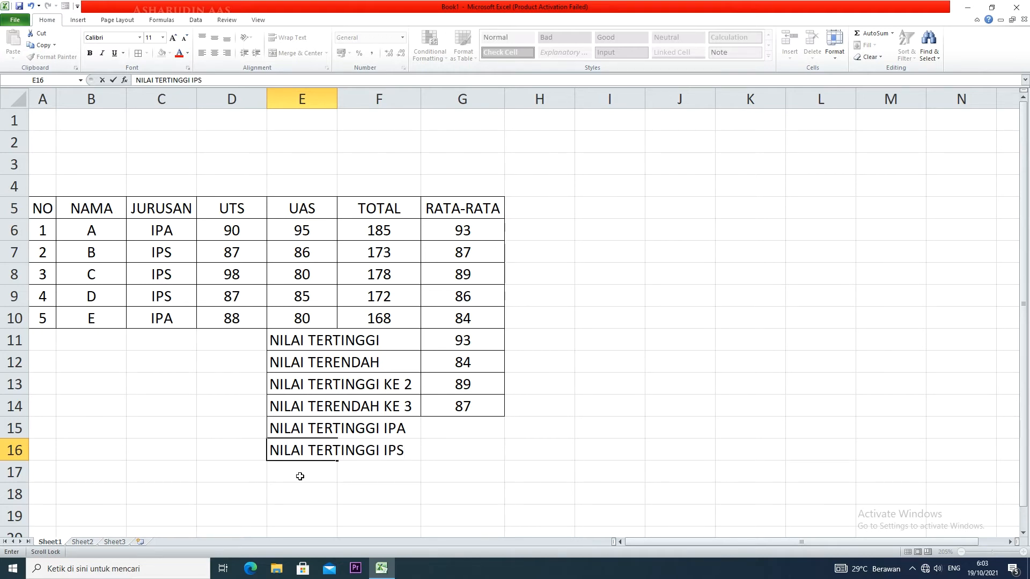
# - Enter NILAI TERENDAH IPA in E17 and NILAI TERENDAH IPS in E18, and add borders to E15:G18
pyautogui.click(300, 476)
pyautogui.write('NILAI')
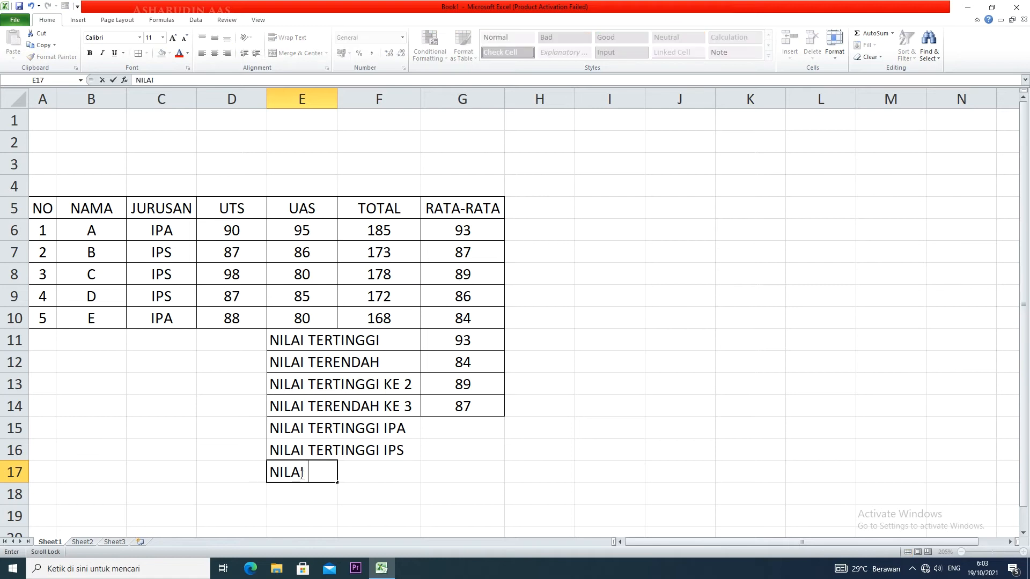
pyautogui.write(' TERENDAH IPA')
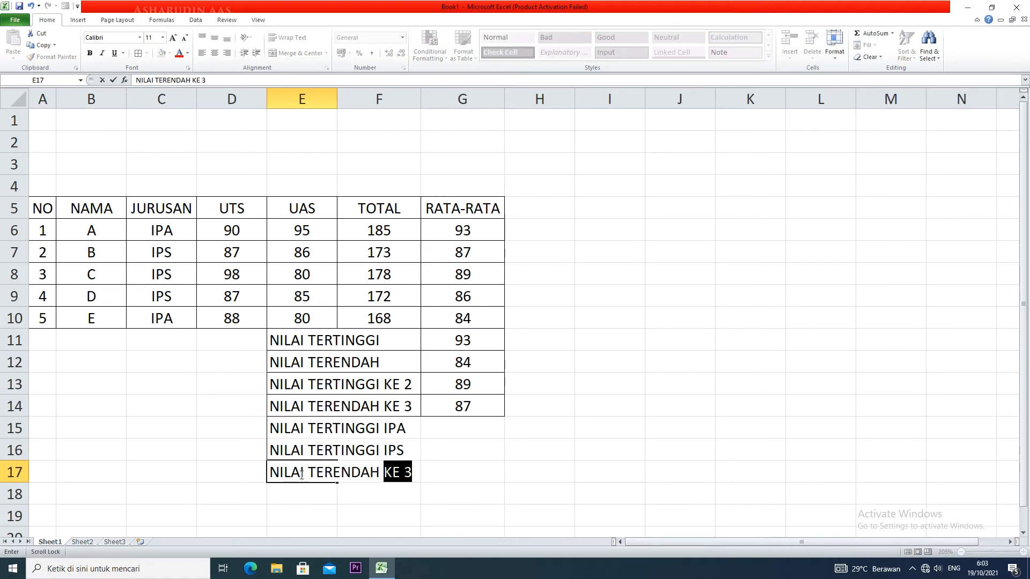
pyautogui.click(295, 490)
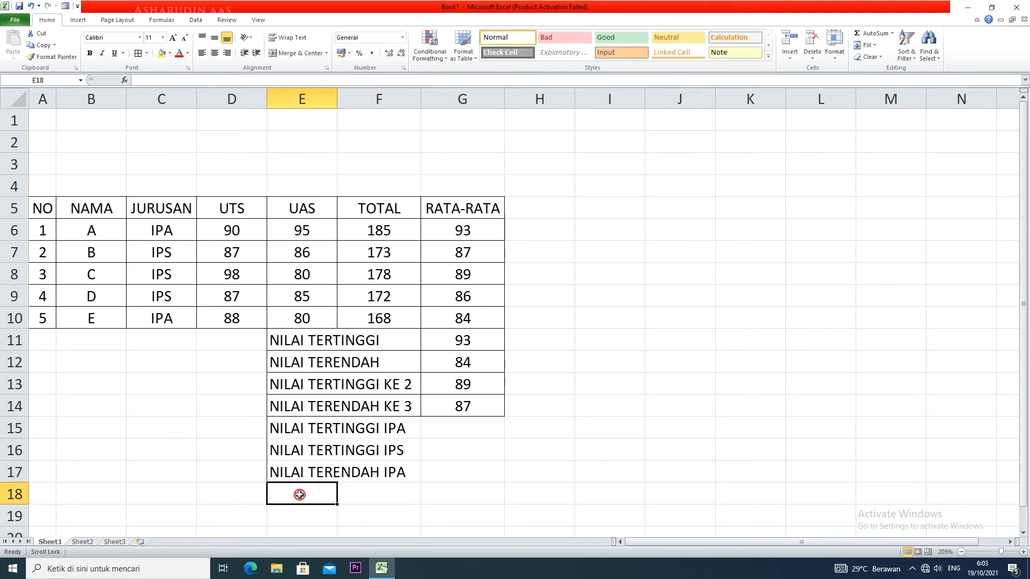
pyautogui.write('NILAI')
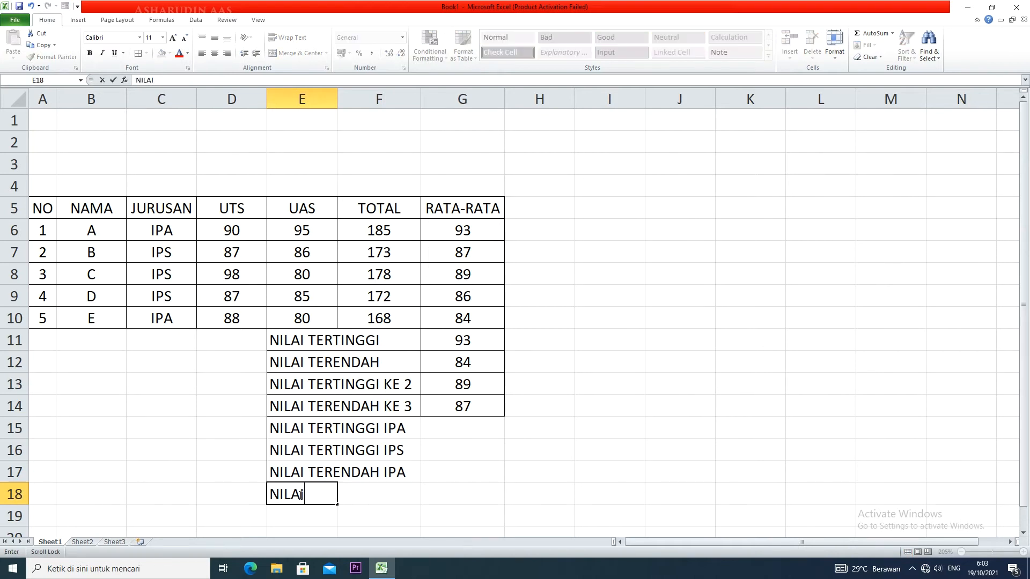
pyautogui.write(' TERENDAH IPS')
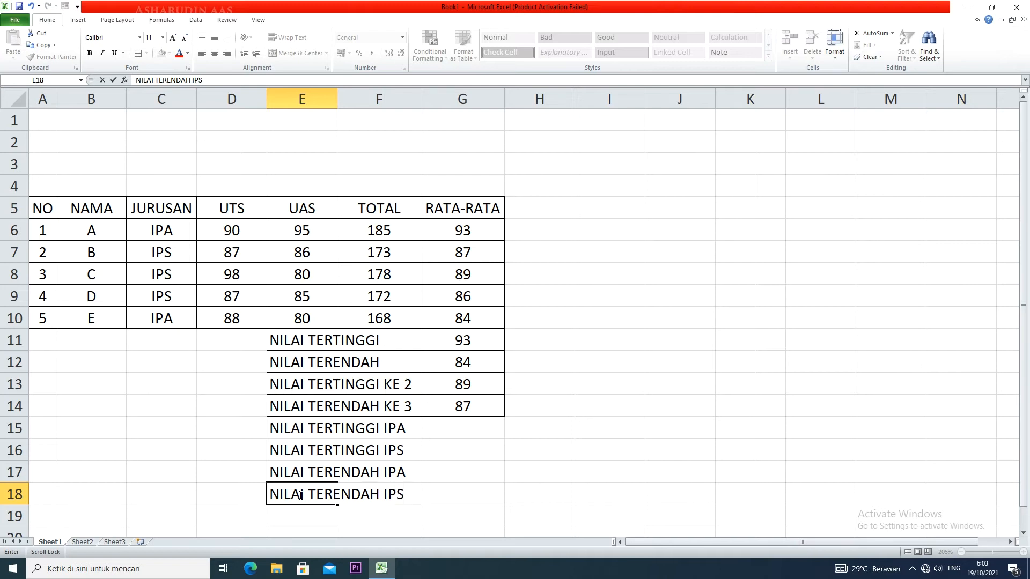
pyautogui.moveTo(298, 429); pyautogui.dragTo(476, 489)
pyautogui.click(138, 53)
# - Enter =MAX(IF(C6:C10="IPA";G6:G10)) in G15 to find the highest IPA average score
pyautogui.click(461, 426)
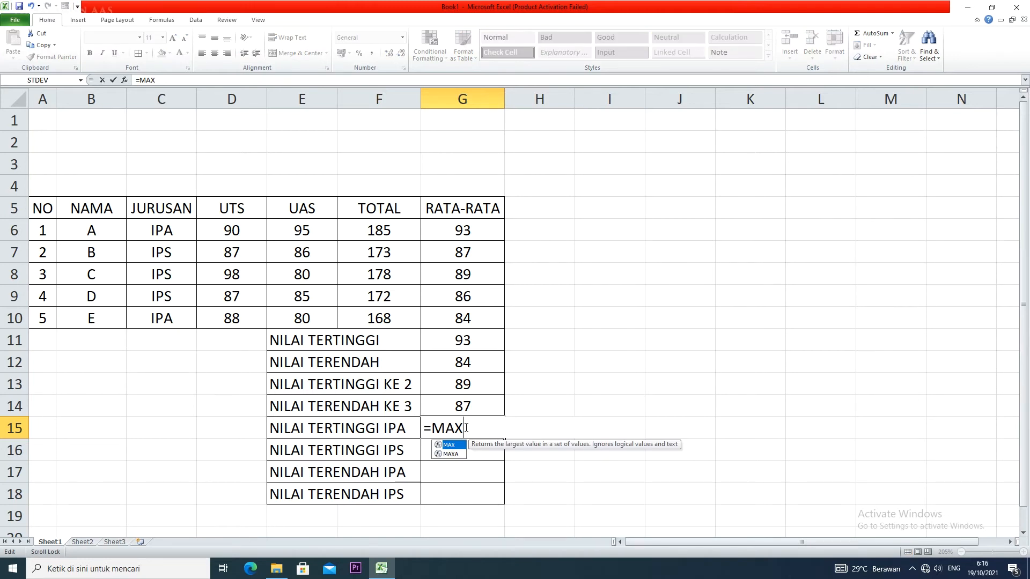
pyautogui.write('(IF(')
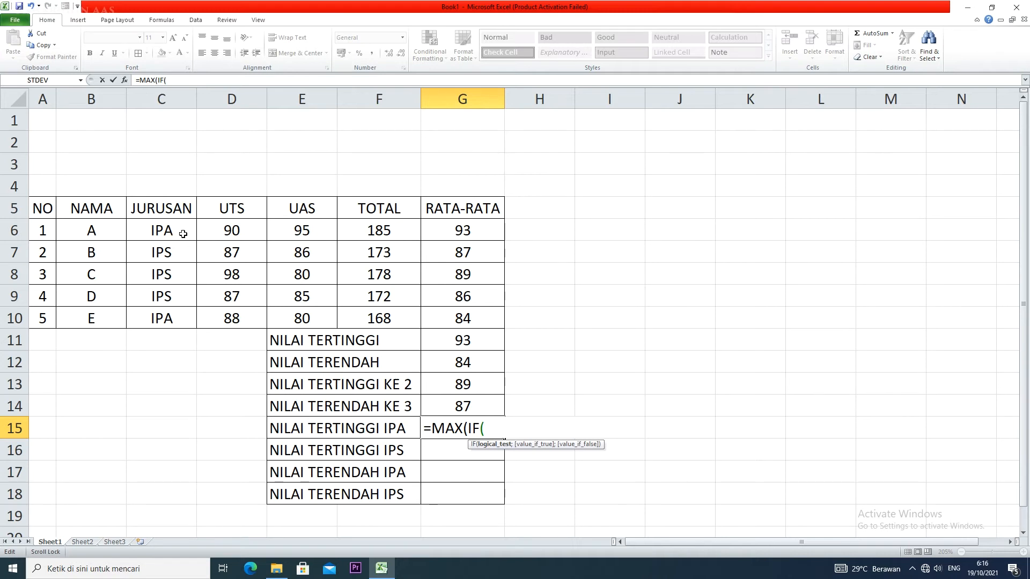
pyautogui.moveTo(182, 234); pyautogui.dragTo(171, 321)
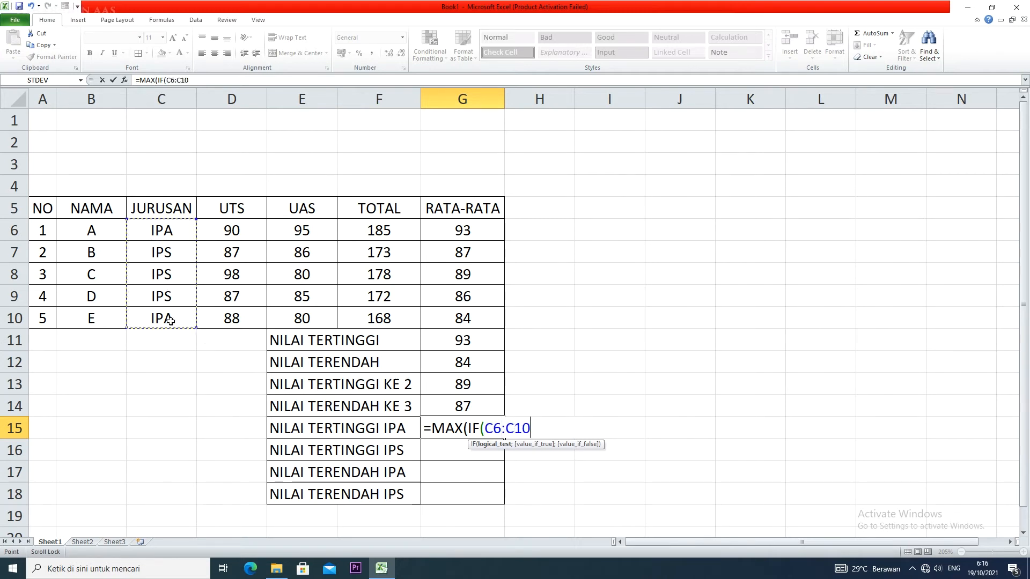
pyautogui.write('="IP')
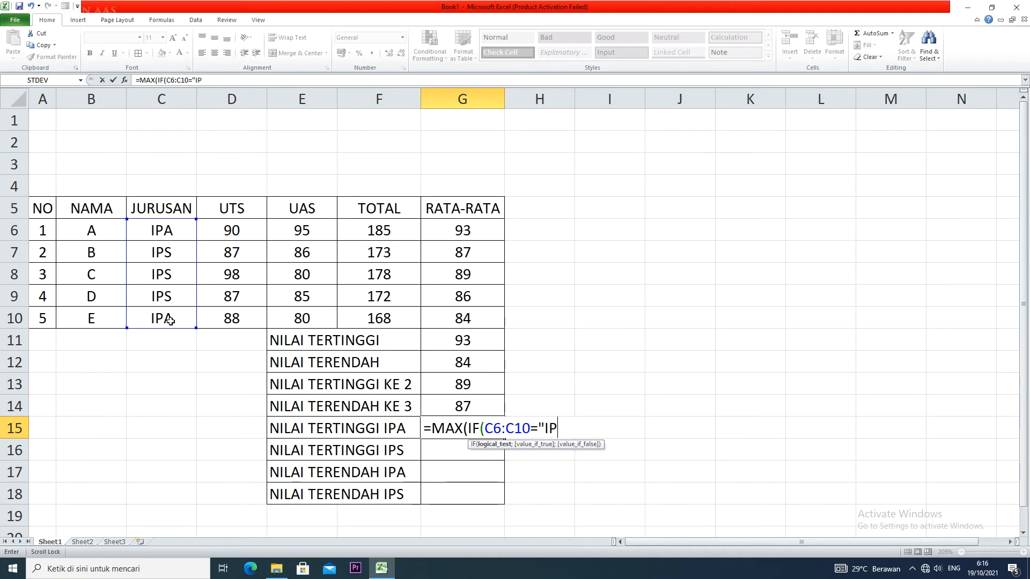
pyautogui.write('A";')
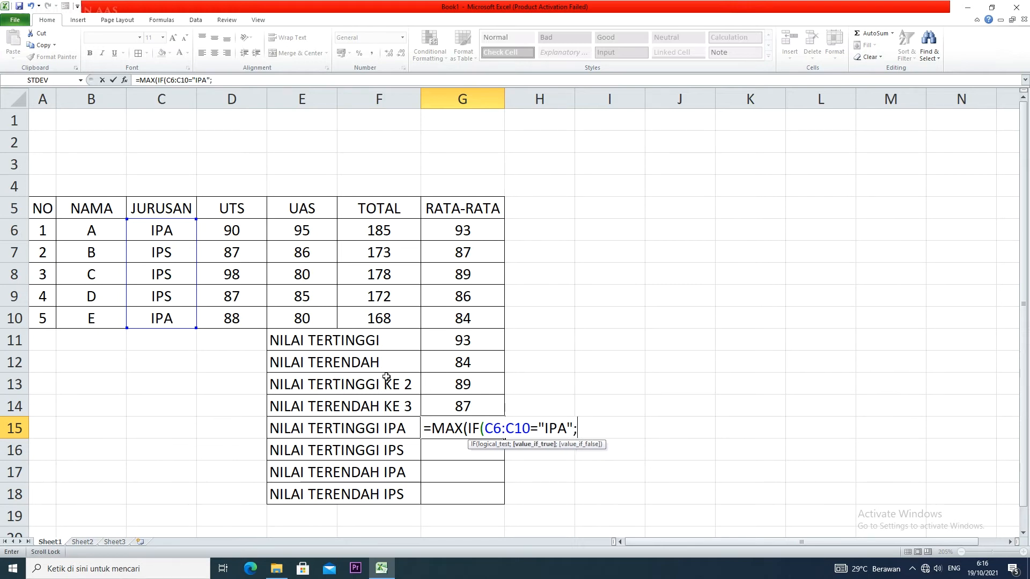
pyautogui.moveTo(462, 230); pyautogui.dragTo(466, 319)
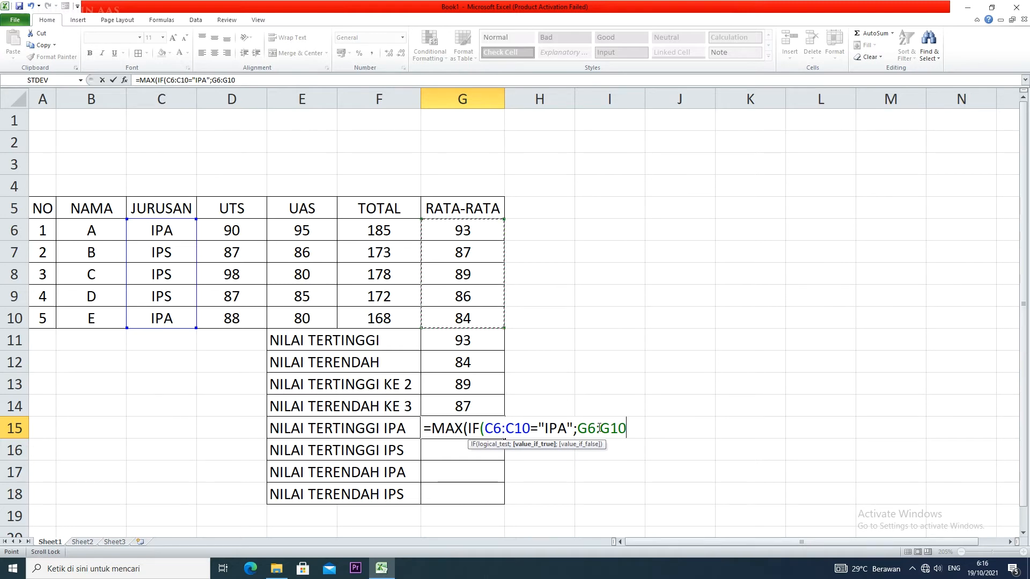
pyautogui.write('))')
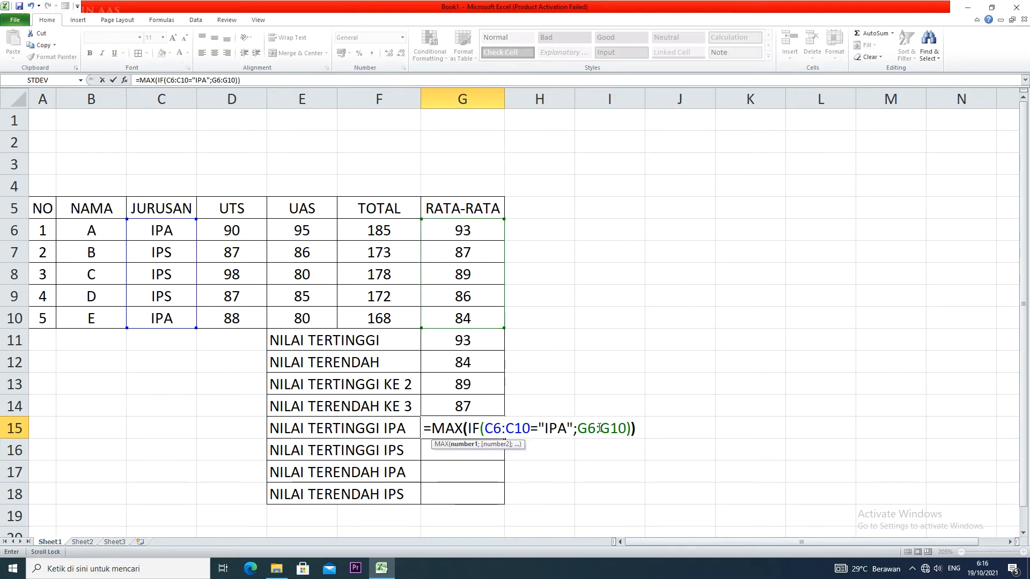
pyautogui.press('Return')
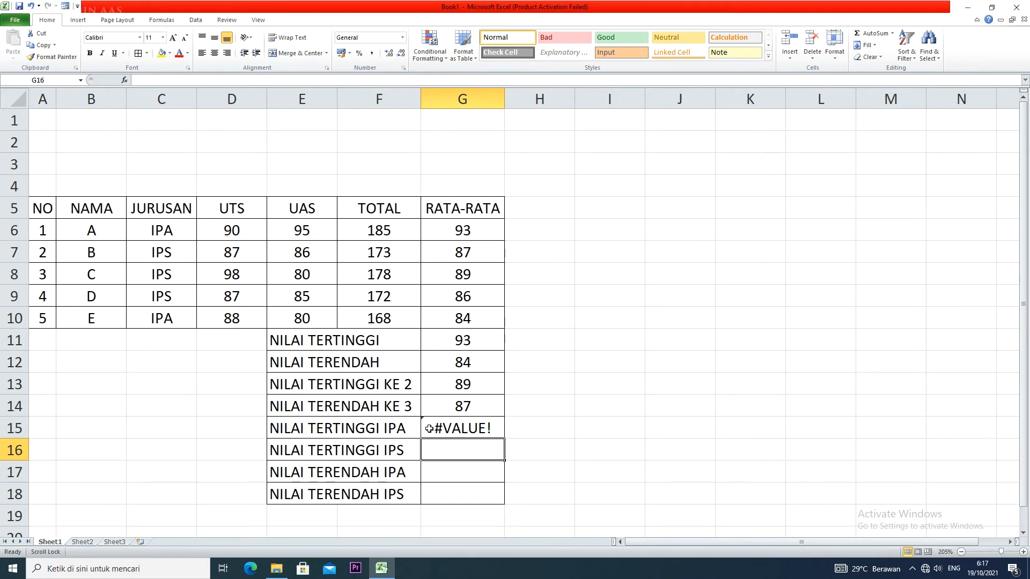
# - Re-enter the G15 formula as an array formula and display its value with no decimal places
pyautogui.doubleClick(486, 428)
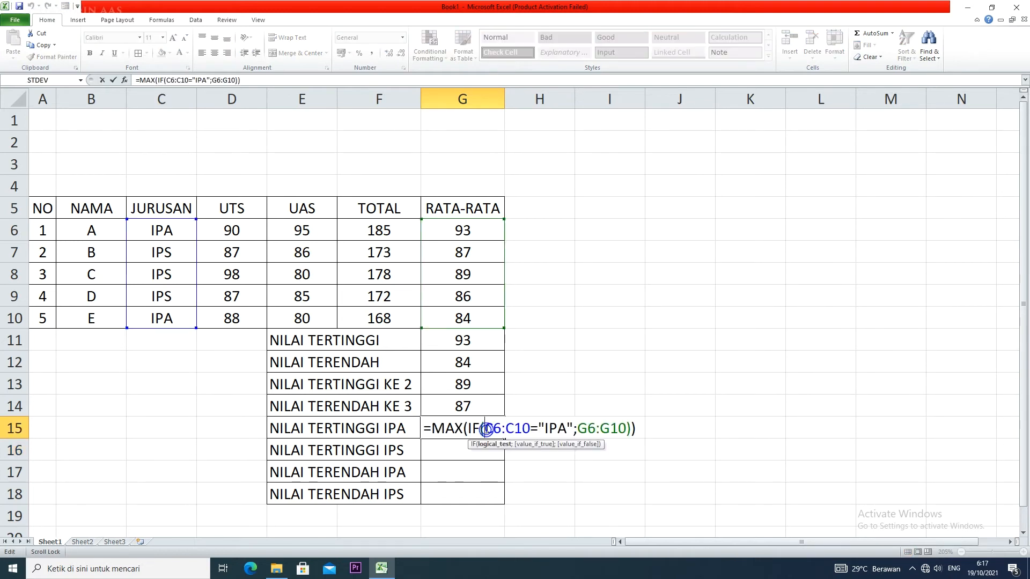
pyautogui.click(636, 426)
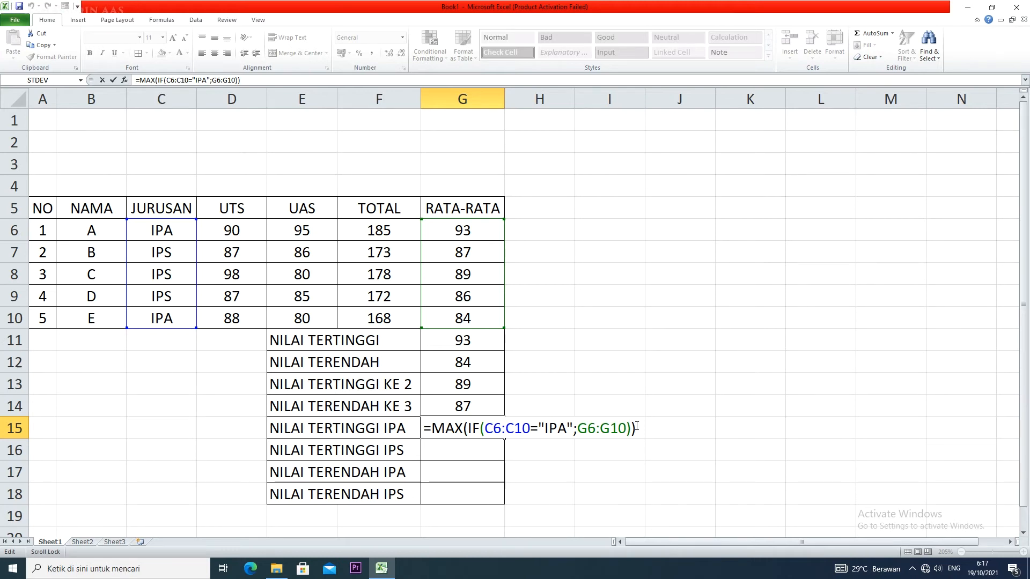
pyautogui.hotkey('ctrl', 'shift', 'Return')
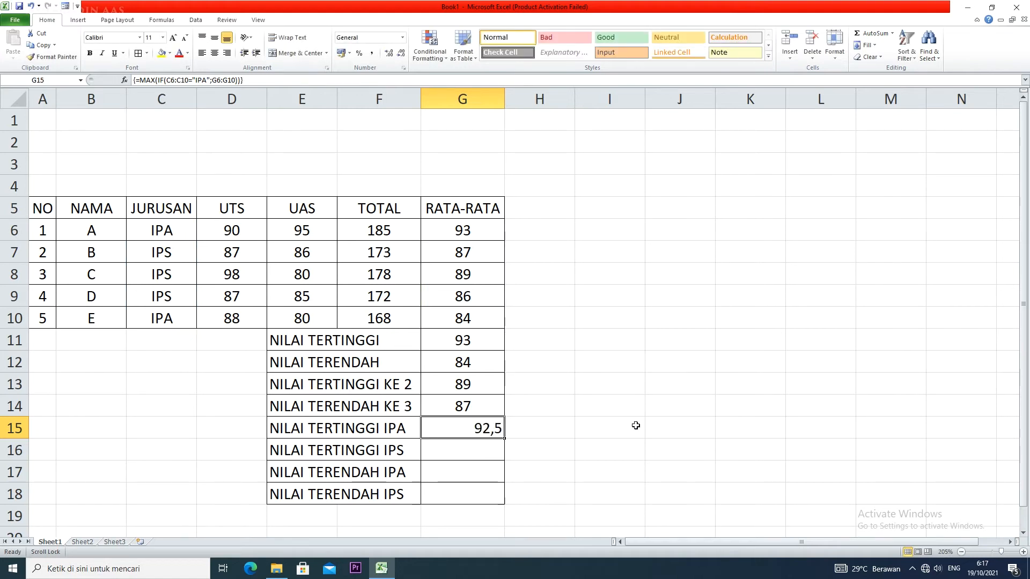
pyautogui.click(402, 56)
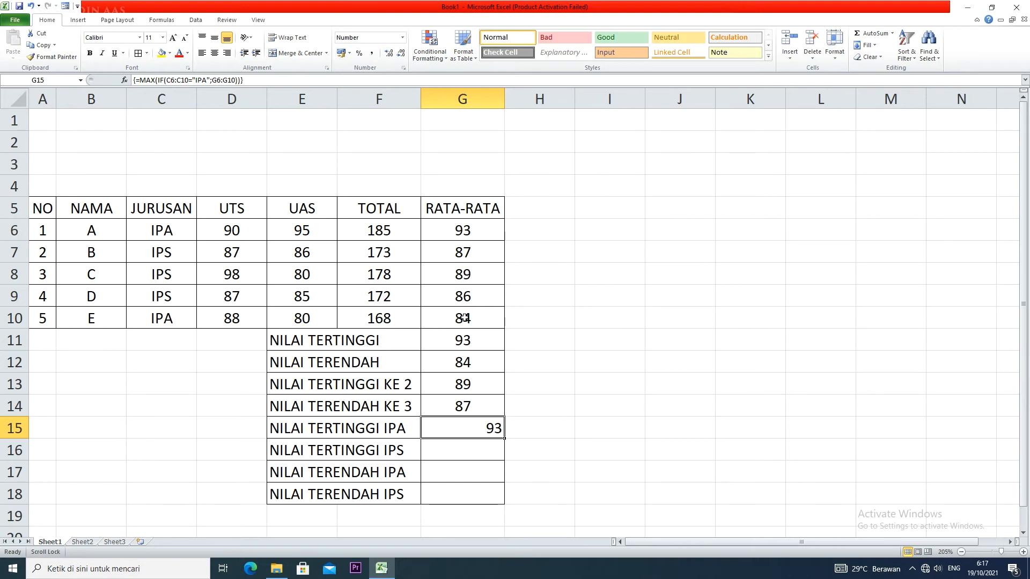
# - Center the contents of cells G15:G18 horizontally
pyautogui.moveTo(473, 432); pyautogui.dragTo(467, 497)
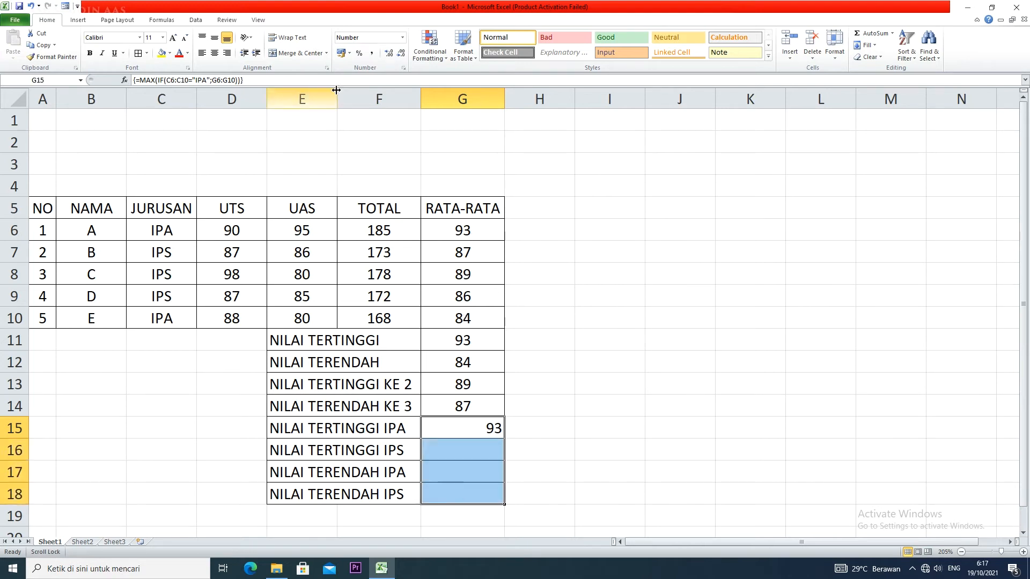
pyautogui.click(217, 58)
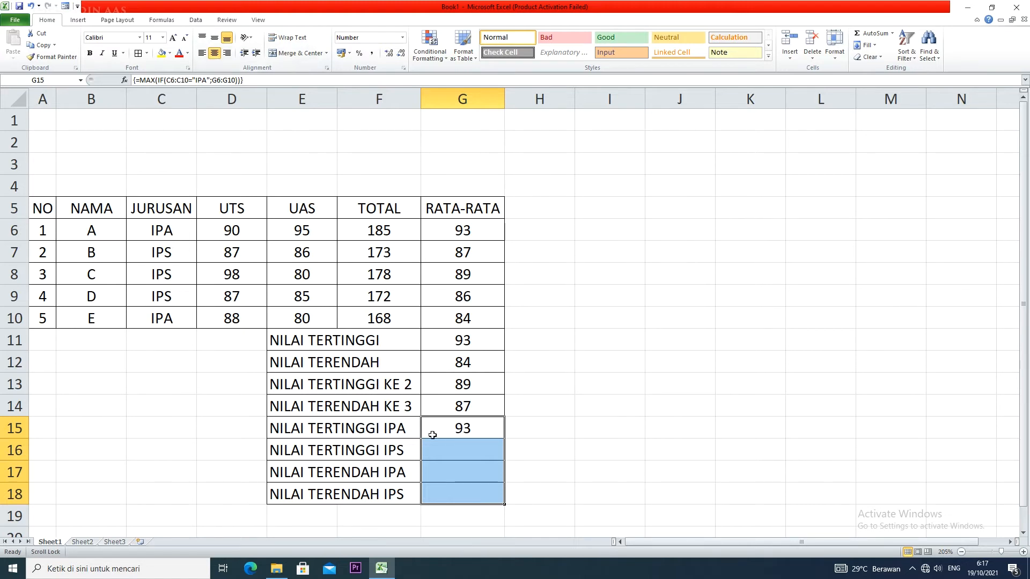
# - Enter =MAX(IF(C6:C10="IPS";G6:G10)) in G16 as an array formula to find the highest IPS average score
pyautogui.click(480, 447)
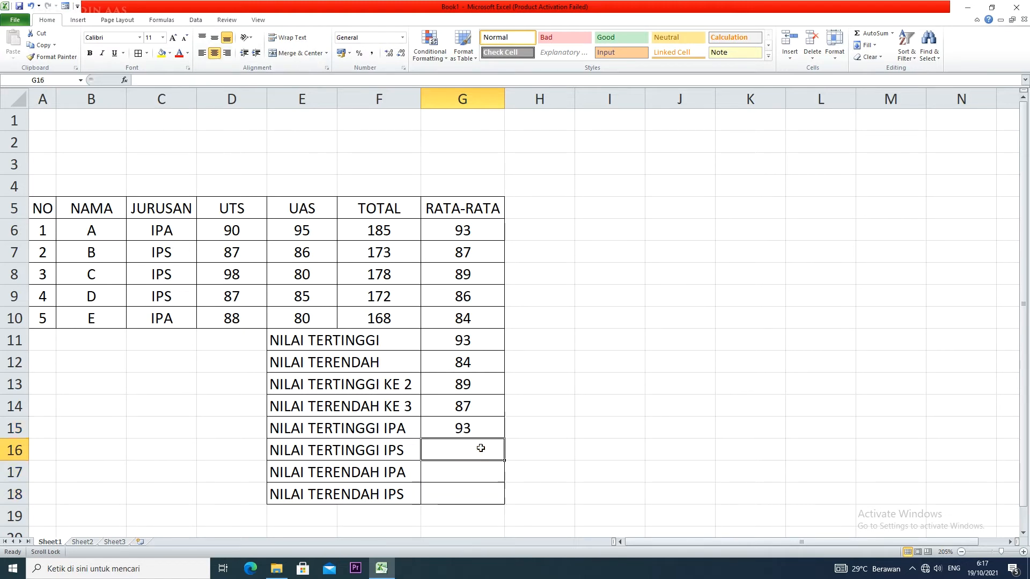
pyautogui.write('=MAX(')
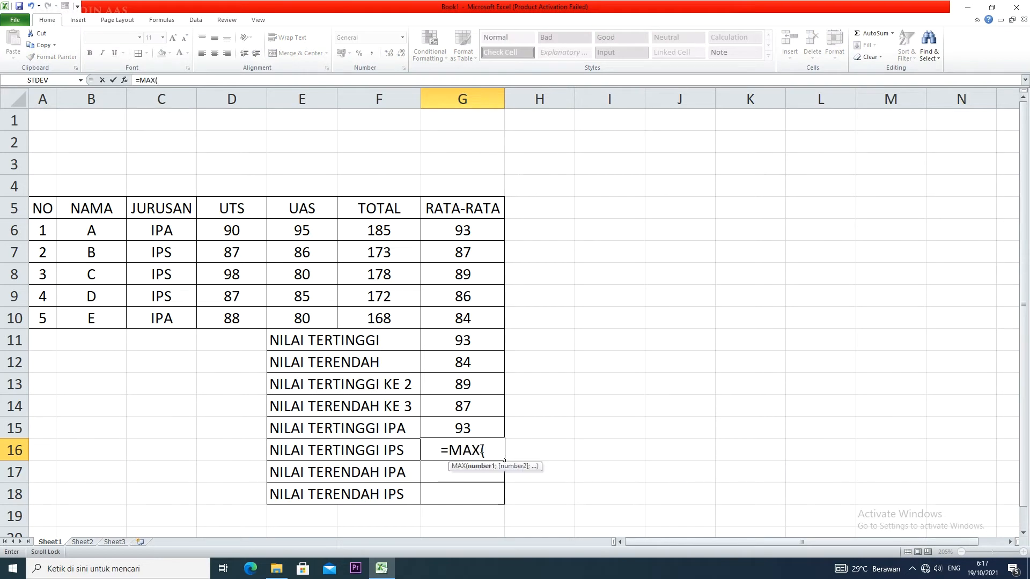
pyautogui.write('IF(')
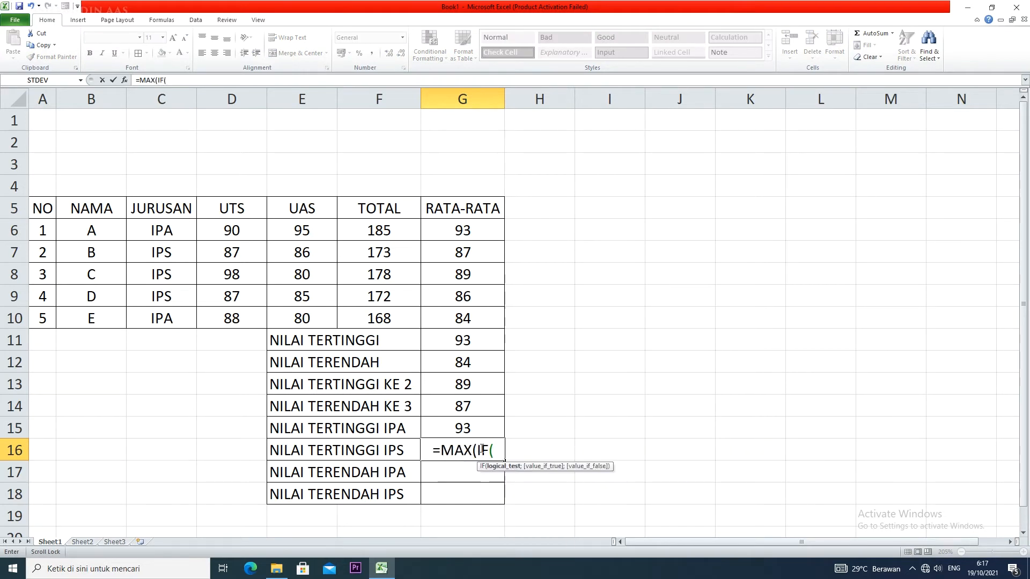
pyautogui.moveTo(170, 229); pyautogui.dragTo(174, 315)
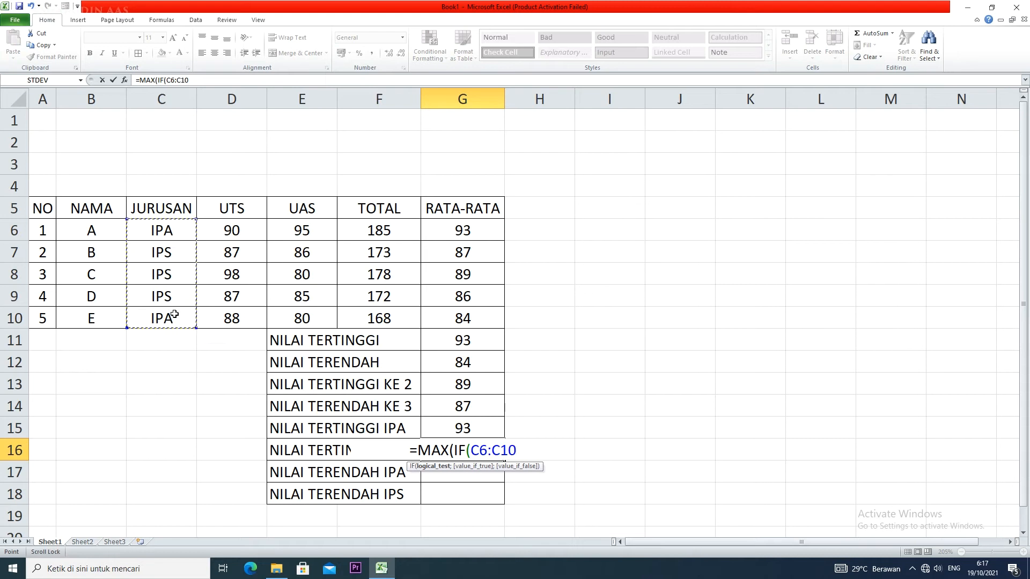
pyautogui.write('=')
pyautogui.write('"IP')
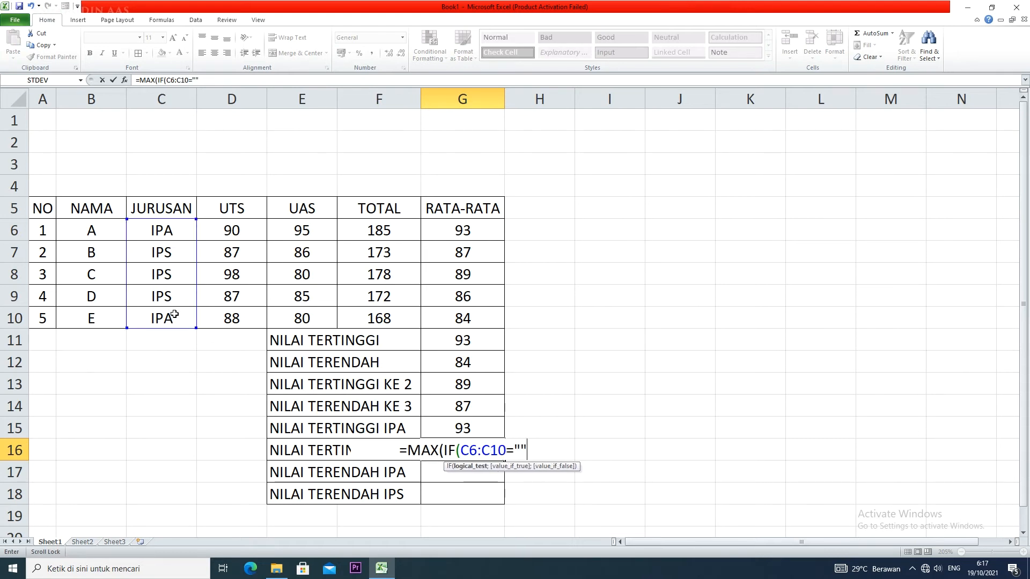
pyautogui.write('S')
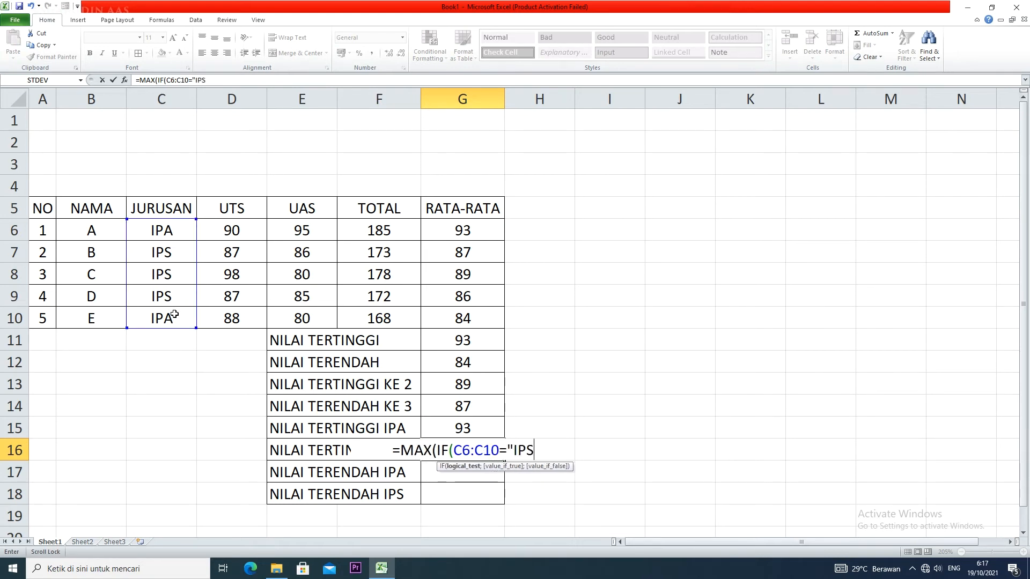
pyautogui.write('";')
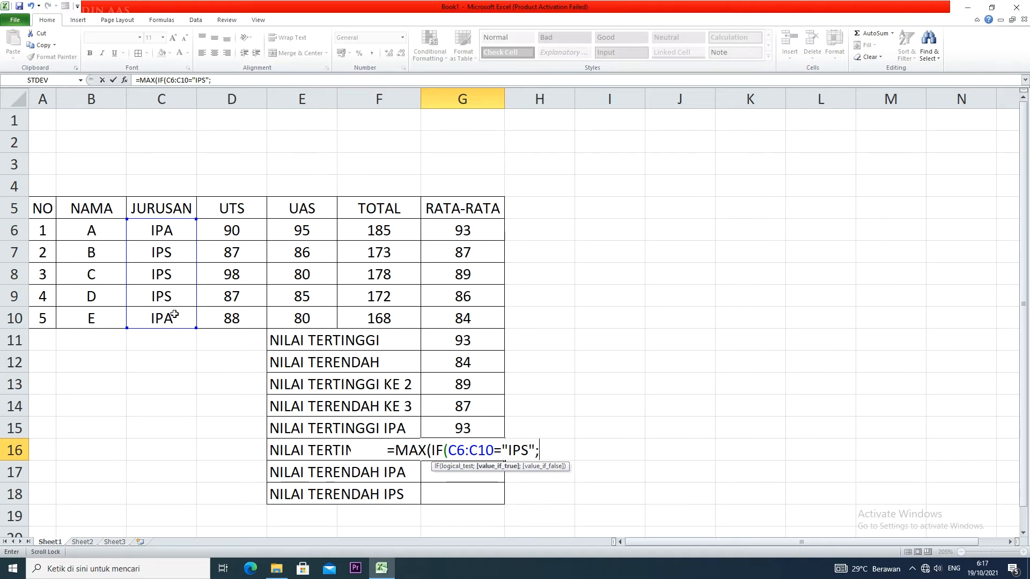
pyautogui.moveTo(481, 232); pyautogui.dragTo(470, 319)
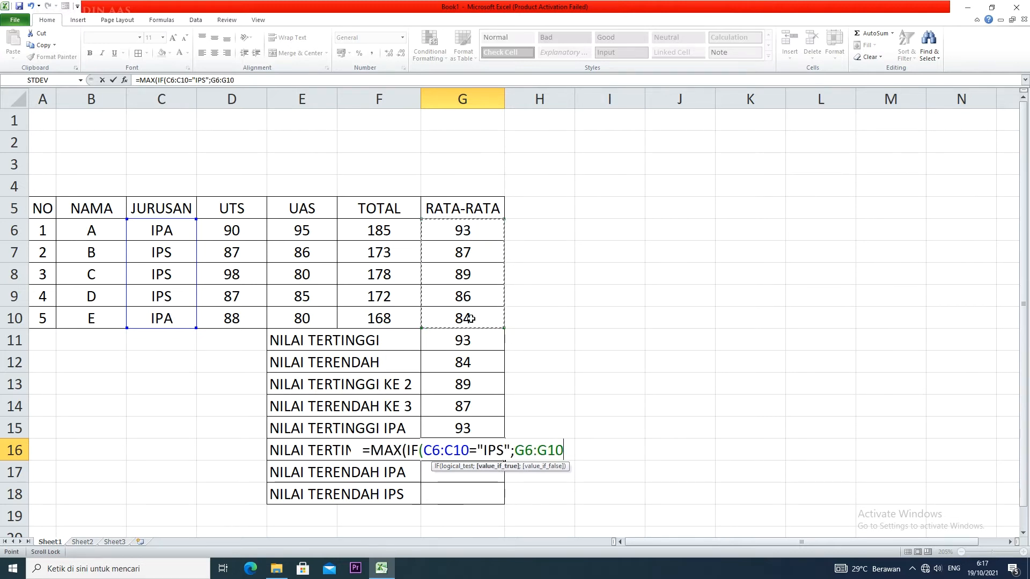
pyautogui.write('))')
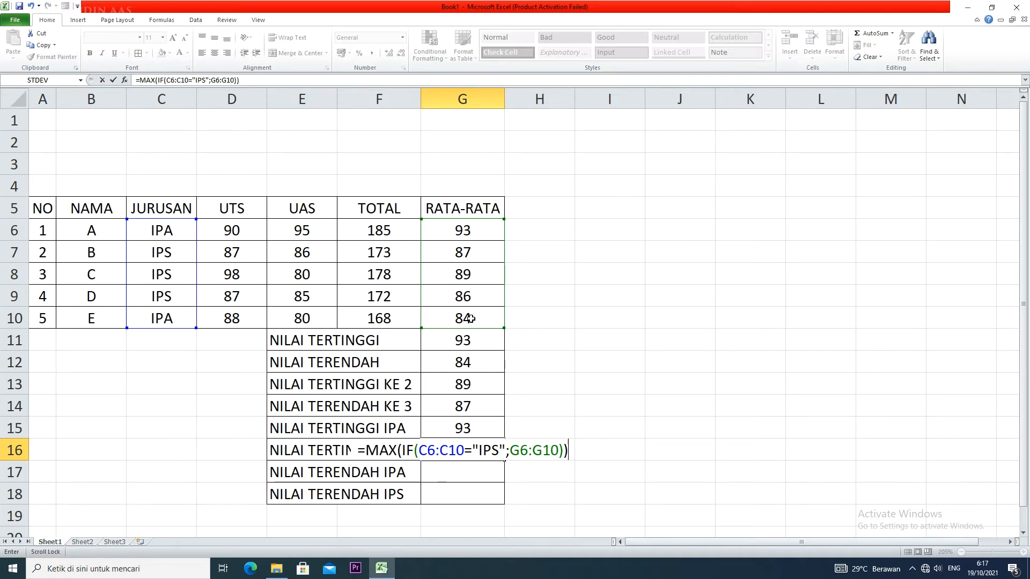
pyautogui.hotkey('ctrl', 'shift', 'Return')
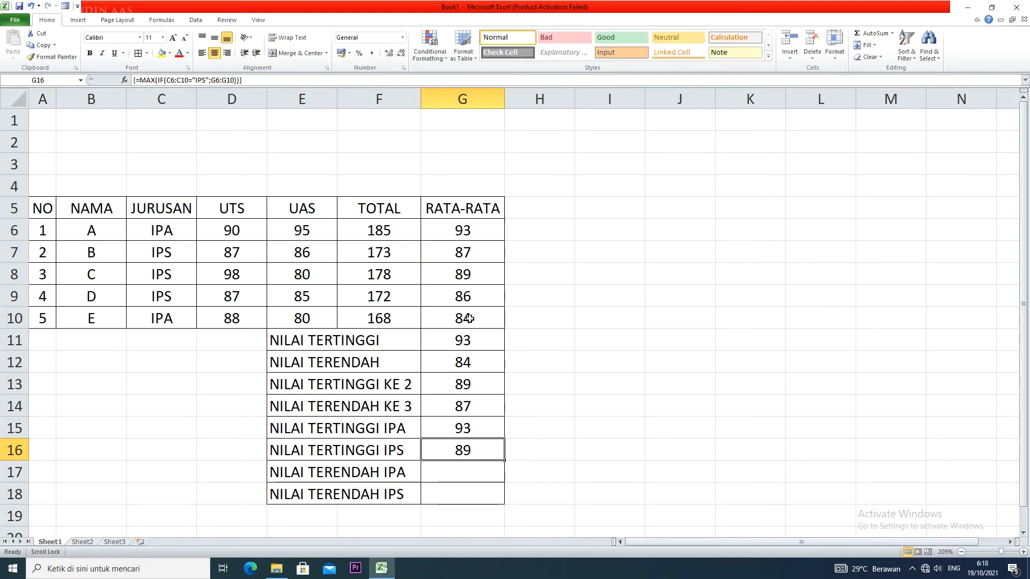
# - Check the highest IPA and IPS scores in G15:G16 against the students' averages in G6:G10
pyautogui.click(481, 433)
pyautogui.click(479, 446)
pyautogui.click(485, 225)
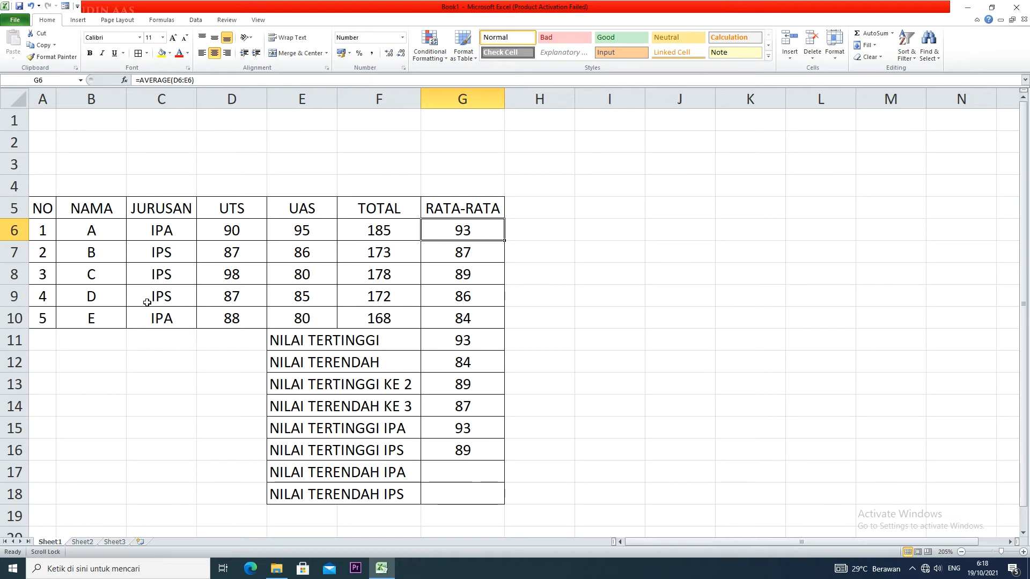
pyautogui.moveTo(452, 257); pyautogui.dragTo(469, 296)
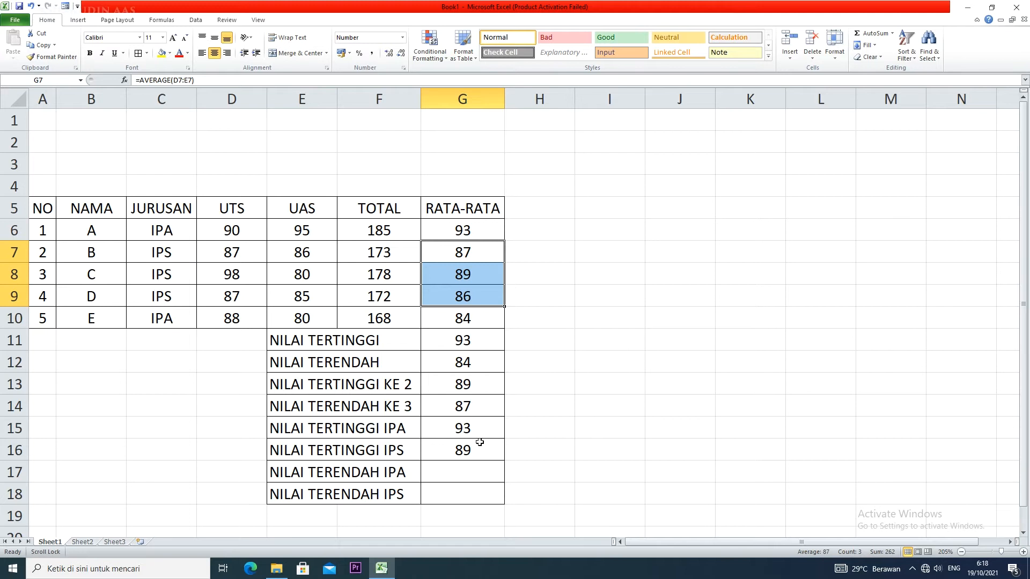
pyautogui.click(481, 474)
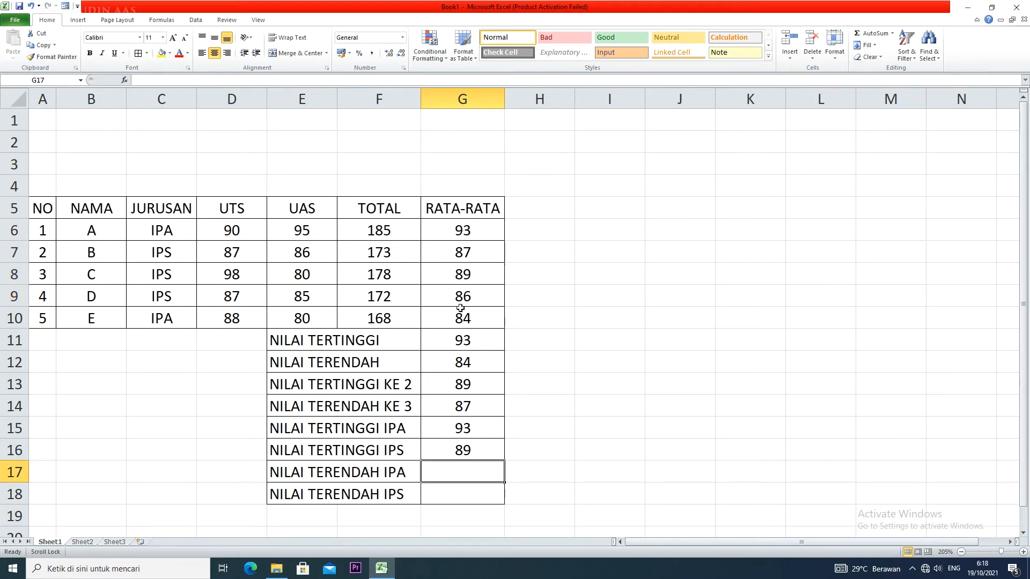
pyautogui.click(474, 326)
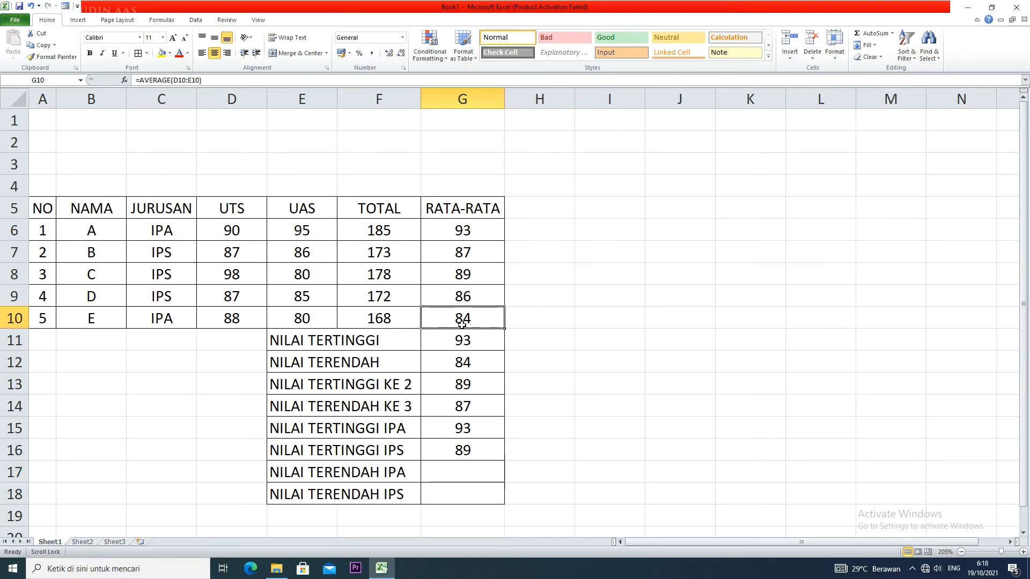
# - Enter =MIN(IF(C6:C10="IPA";G6:G10)) in G17 as an array formula to find the lowest IPA average score
pyautogui.click(477, 479)
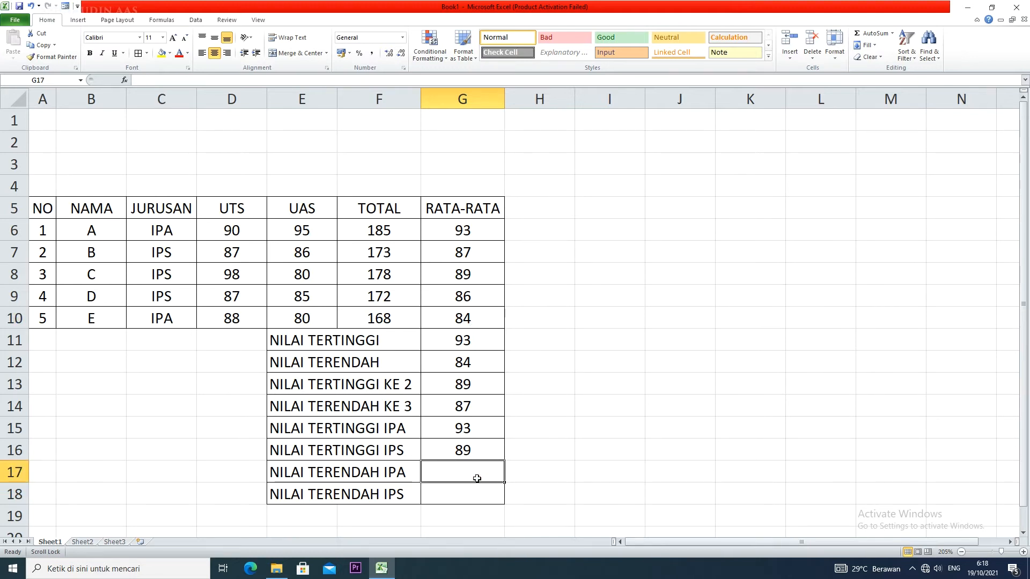
pyautogui.write('=MIN()')
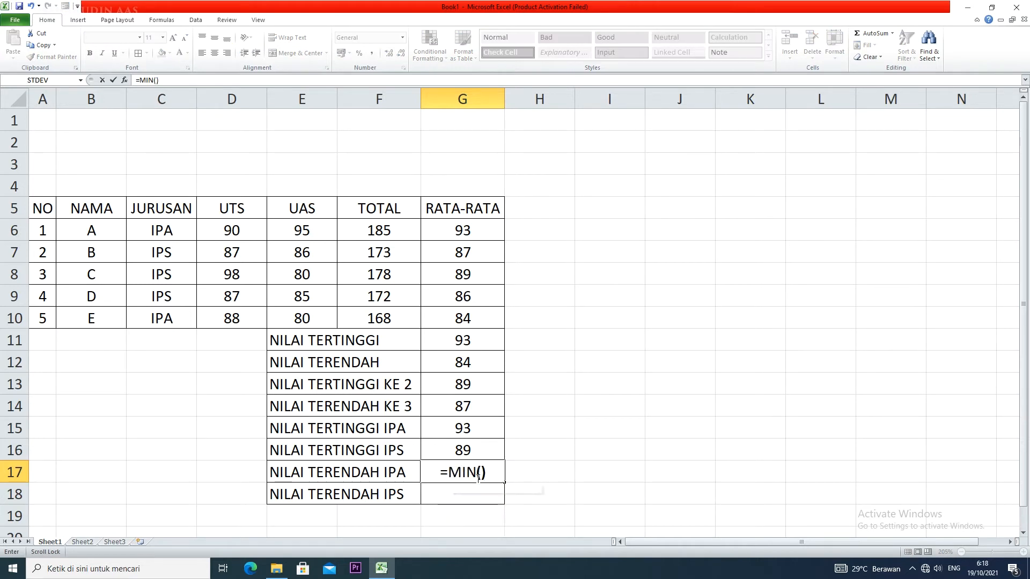
pyautogui.press('BackSpace')
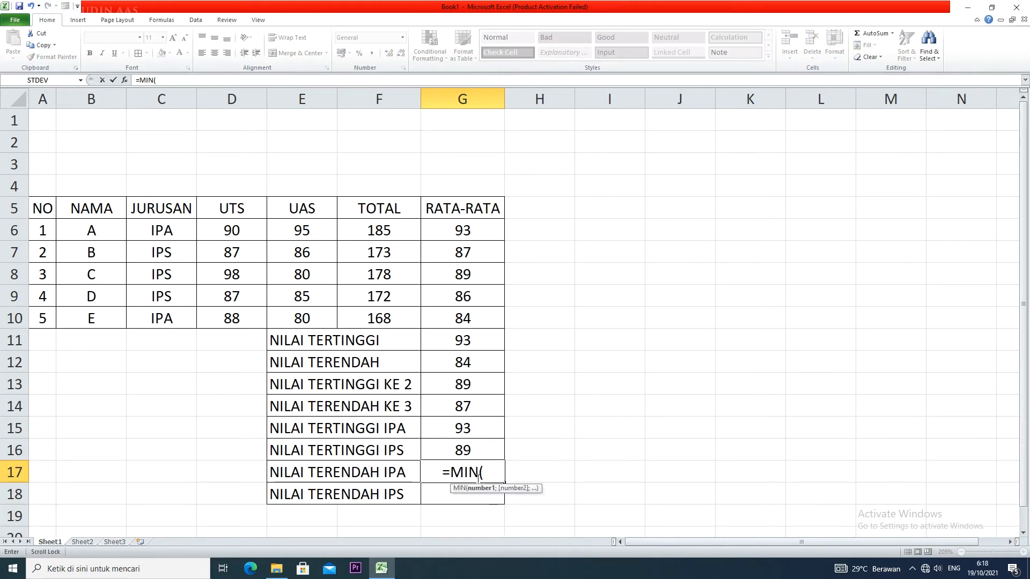
pyautogui.write('IF(')
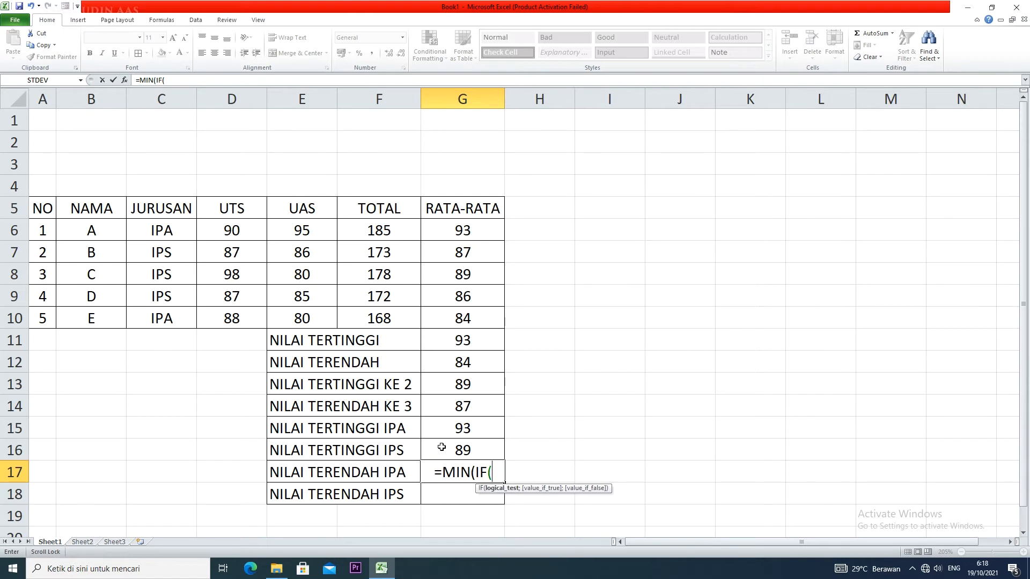
pyautogui.moveTo(183, 226); pyautogui.dragTo(185, 313)
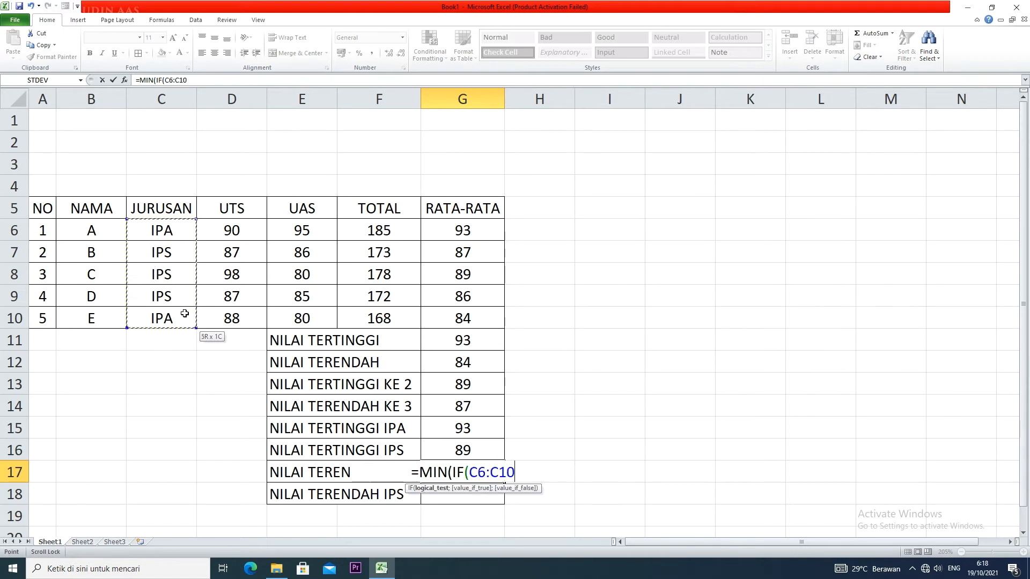
pyautogui.write('=')
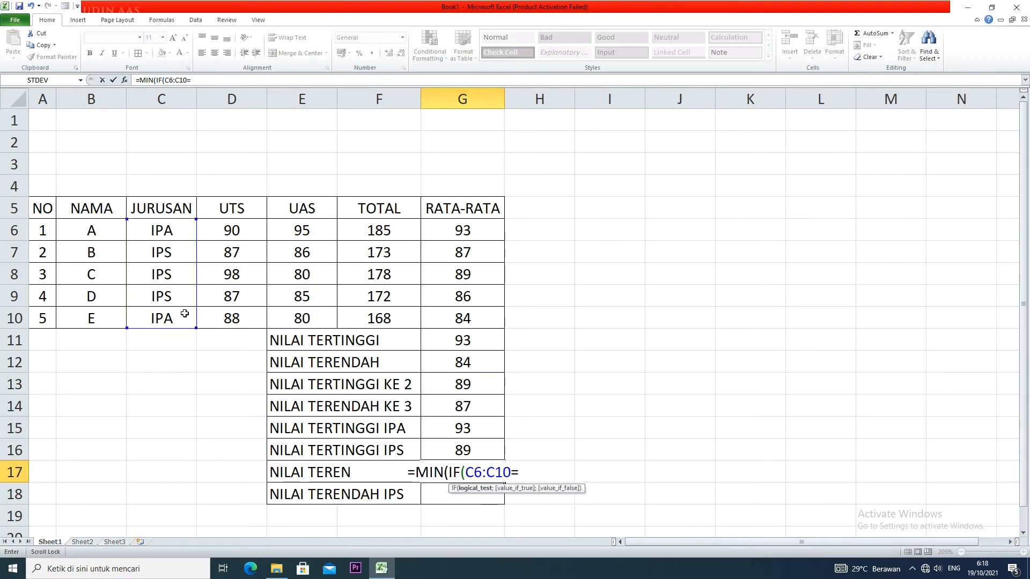
pyautogui.write('"IPS')
pyautogui.press('BackSpace')
pyautogui.write('A')
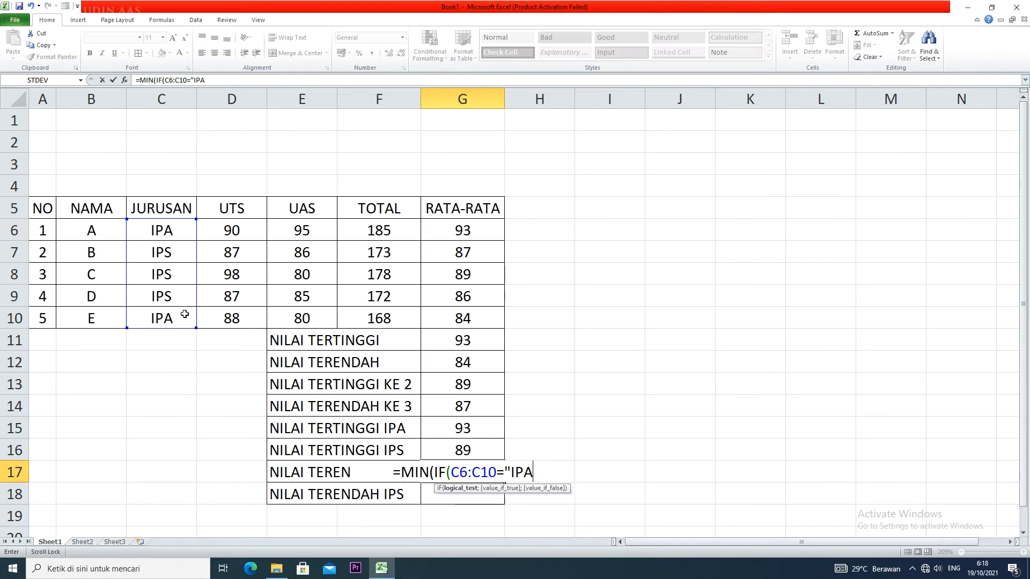
pyautogui.write('";')
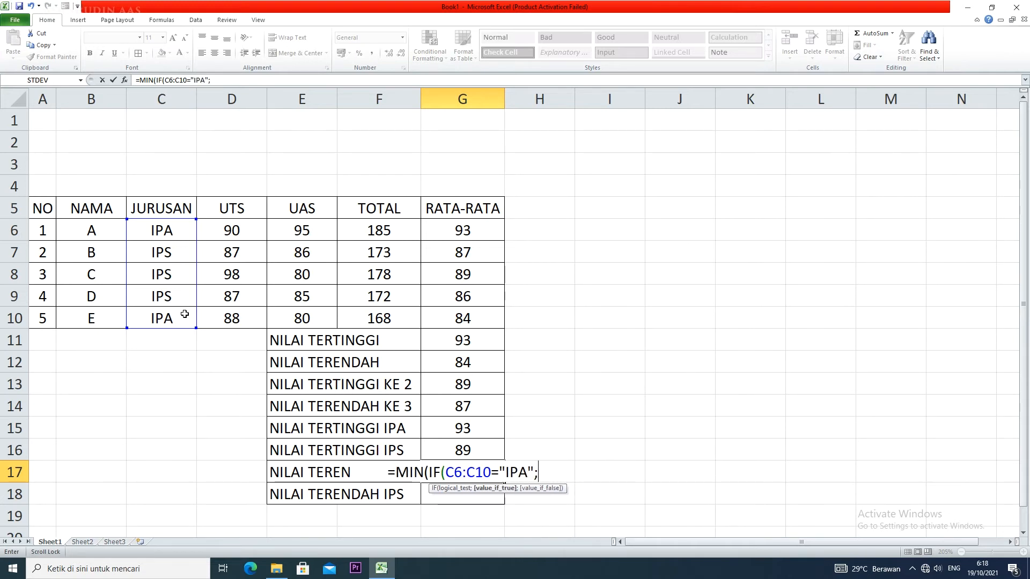
pyautogui.moveTo(466, 233); pyautogui.dragTo(475, 318)
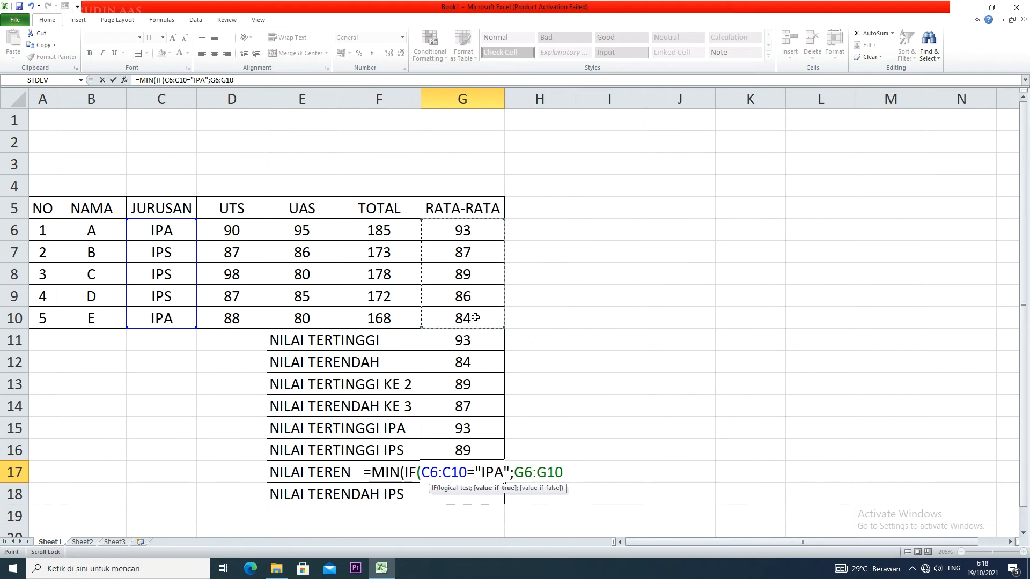
pyautogui.write('))')
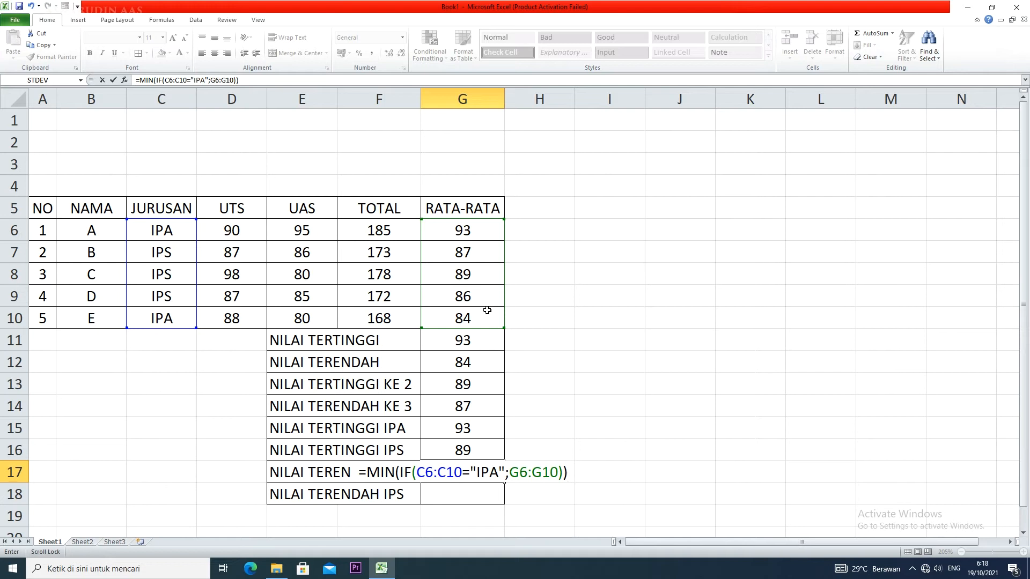
pyautogui.hotkey('ctrl', 'shift', 'Return')
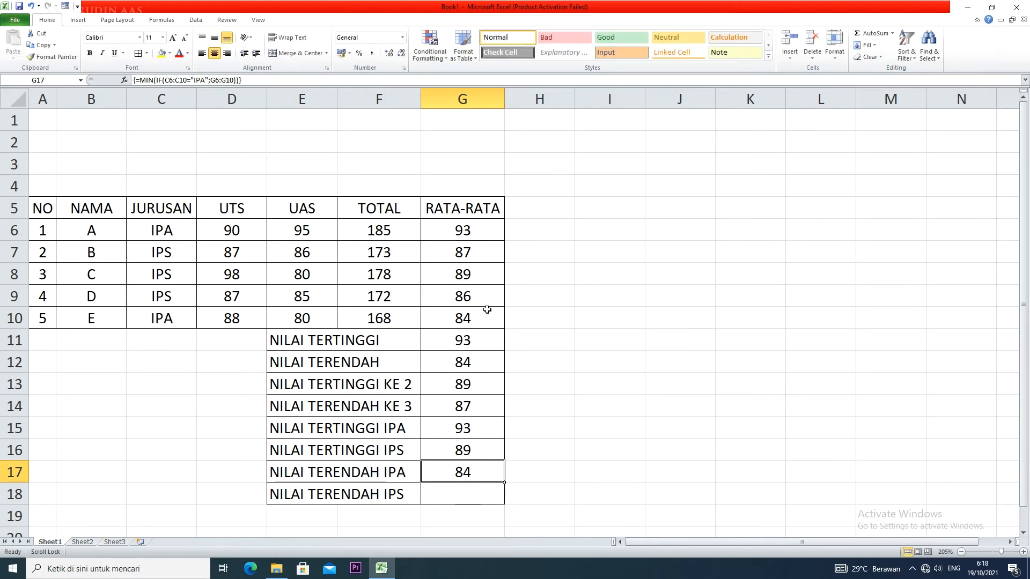
# - Enter =MIN(IF(C6:C10="IPS";G6:G10)) in G18 as an array formula to find the lowest IPS average score
pyautogui.click(470, 489)
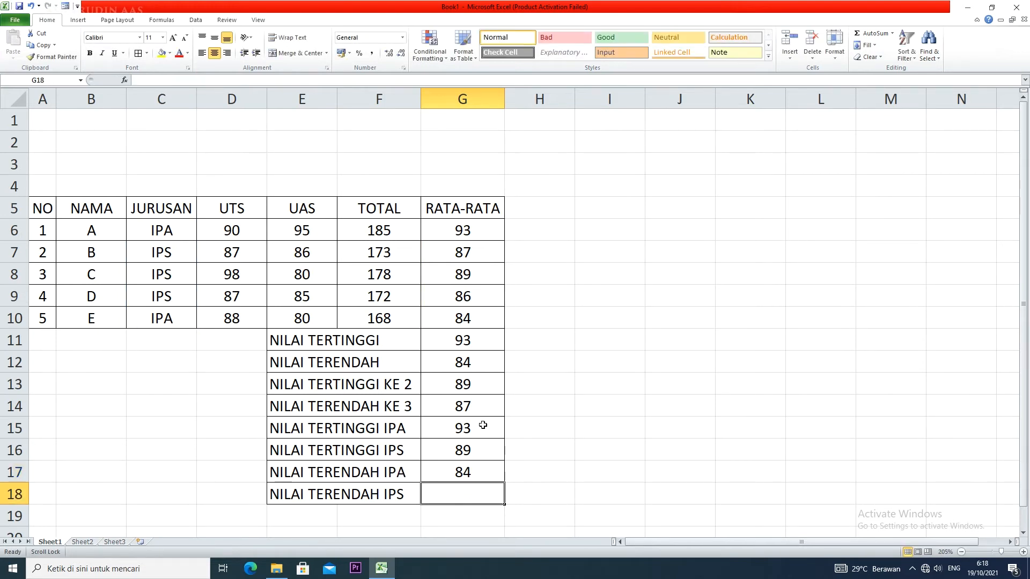
pyautogui.write('=MIN(')
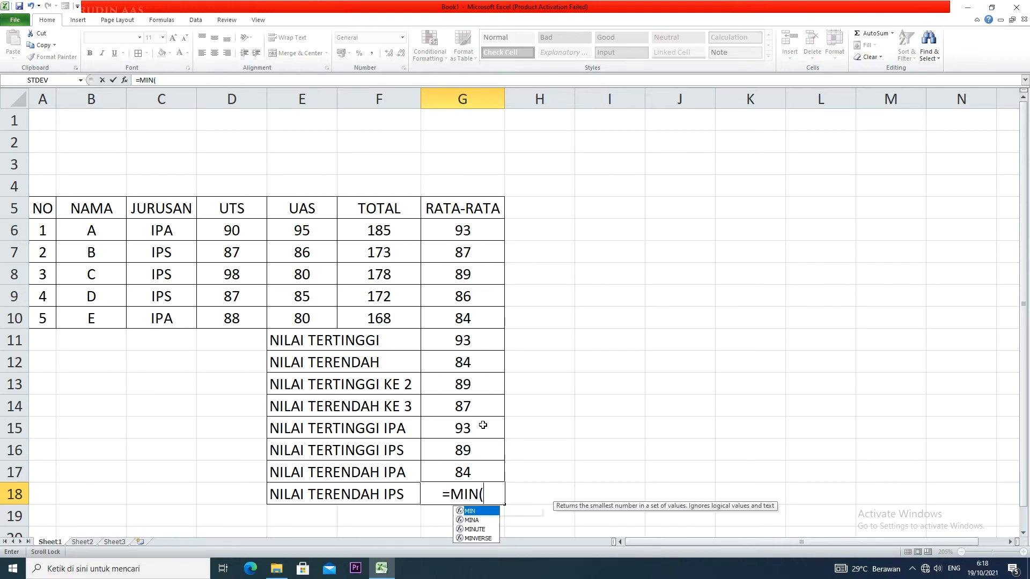
pyautogui.write('IF(')
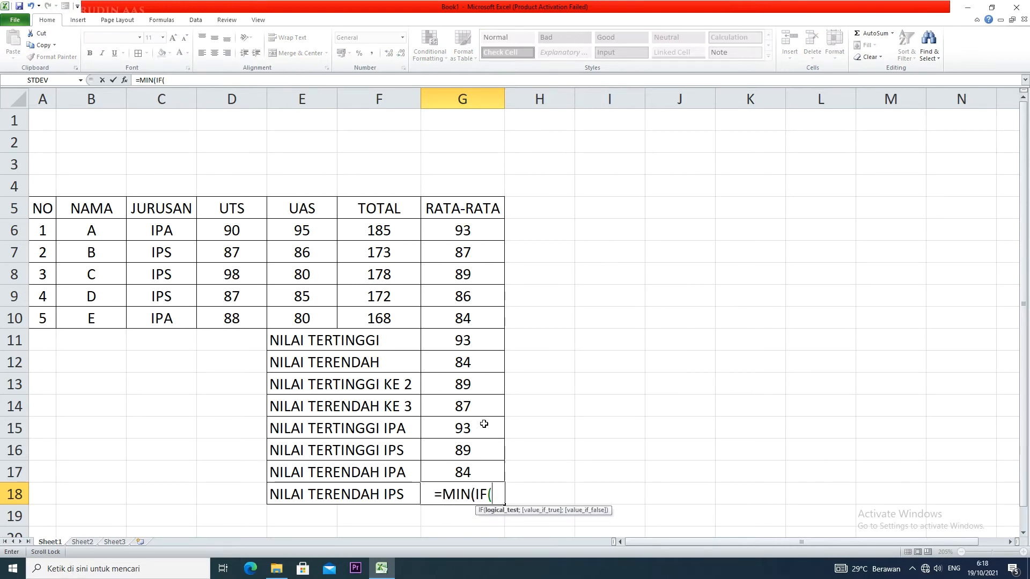
pyautogui.moveTo(163, 232); pyautogui.dragTo(175, 320)
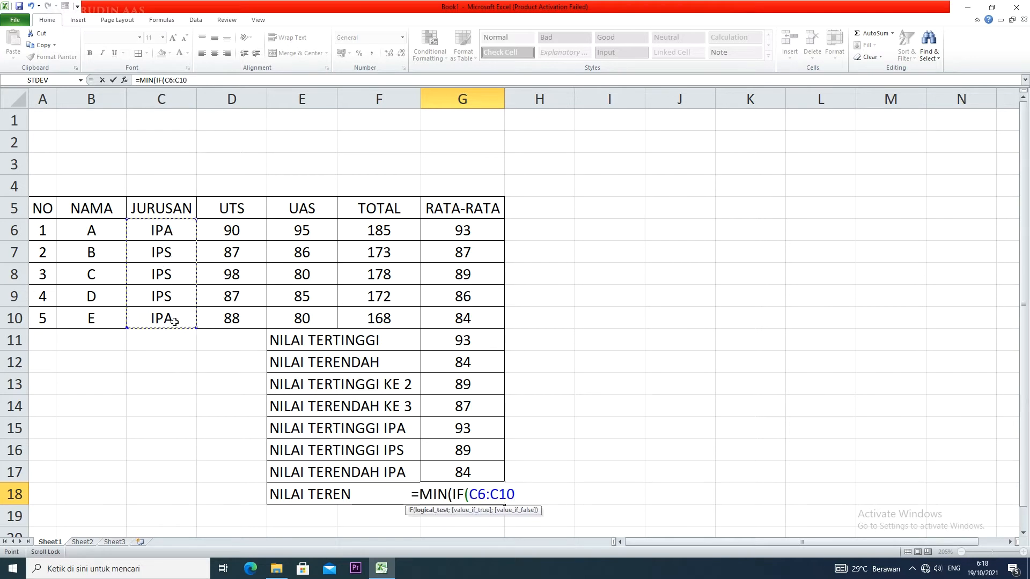
pyautogui.write('=""')
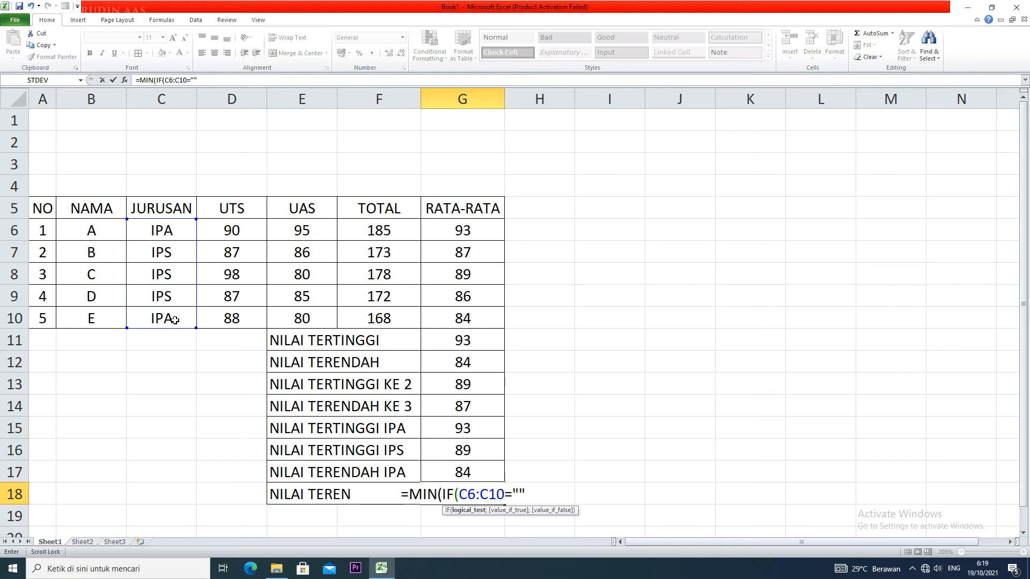
pyautogui.press('BackSpace')
pyautogui.write('IPS')
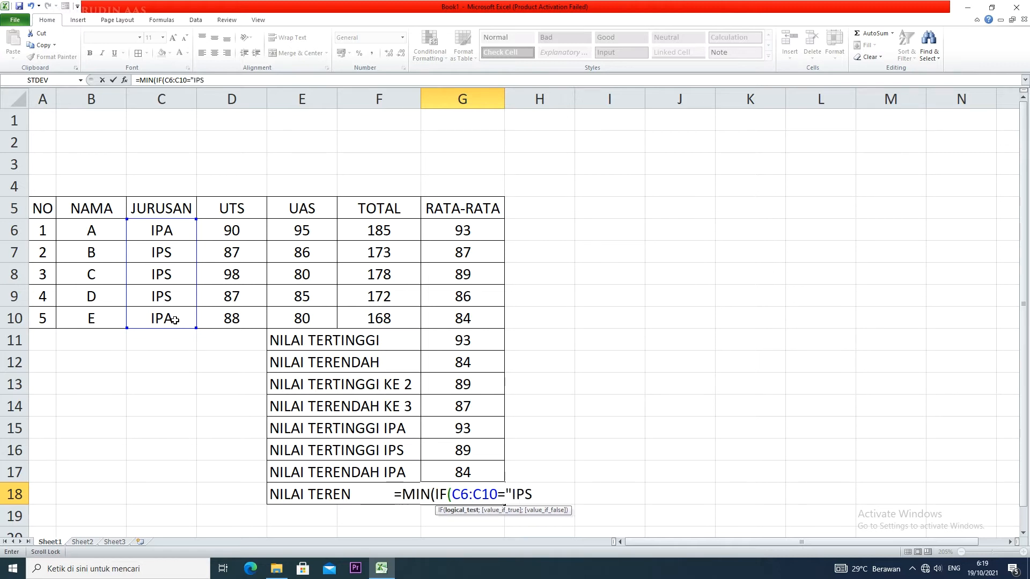
pyautogui.write('"')
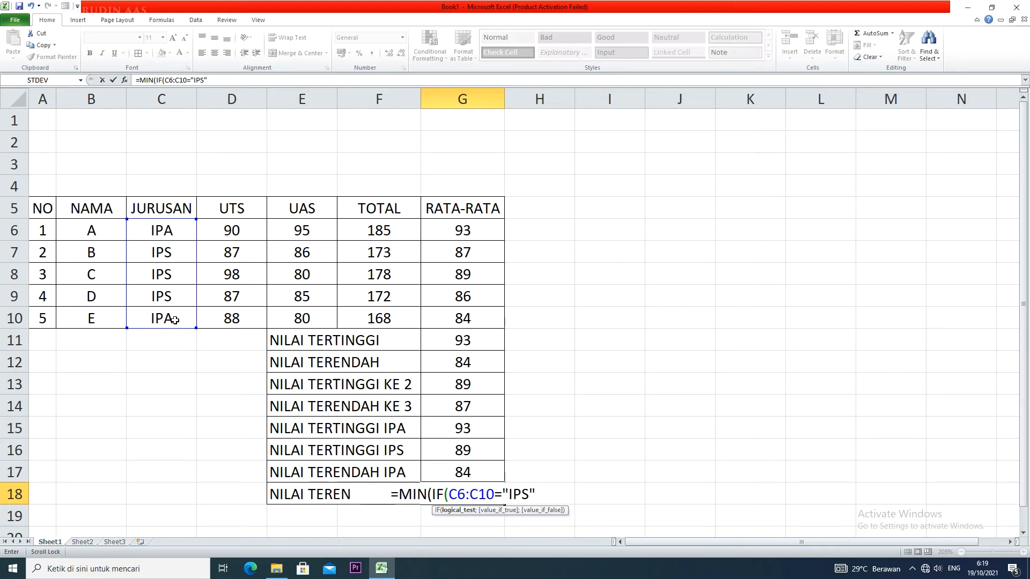
pyautogui.write(';')
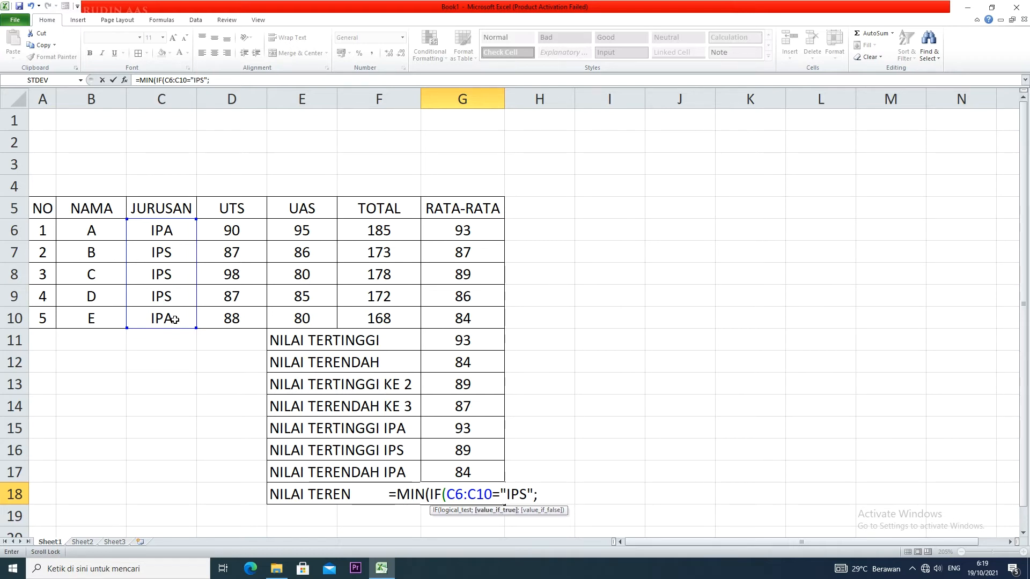
pyautogui.moveTo(485, 232); pyautogui.dragTo(485, 314)
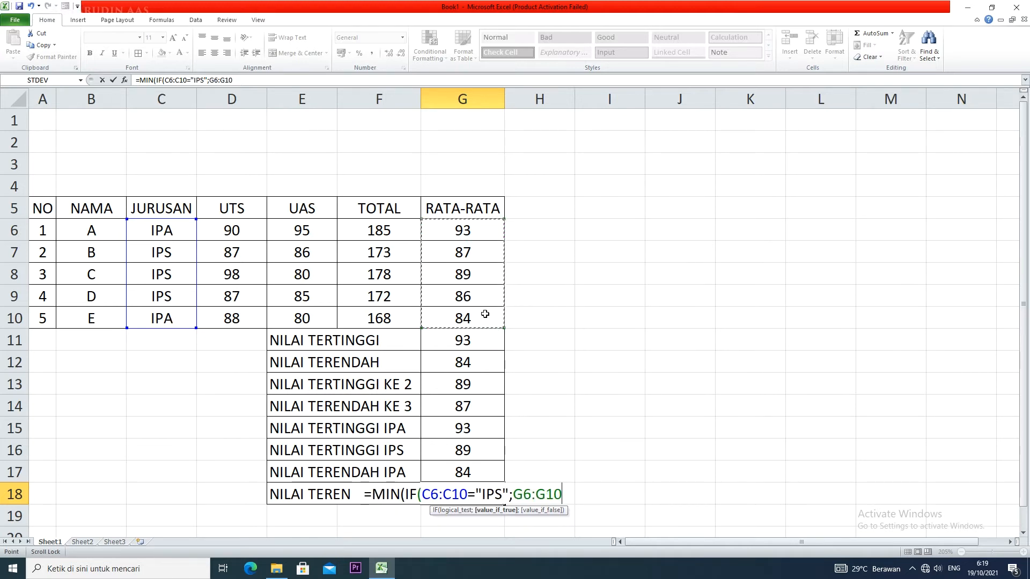
pyautogui.write('))')
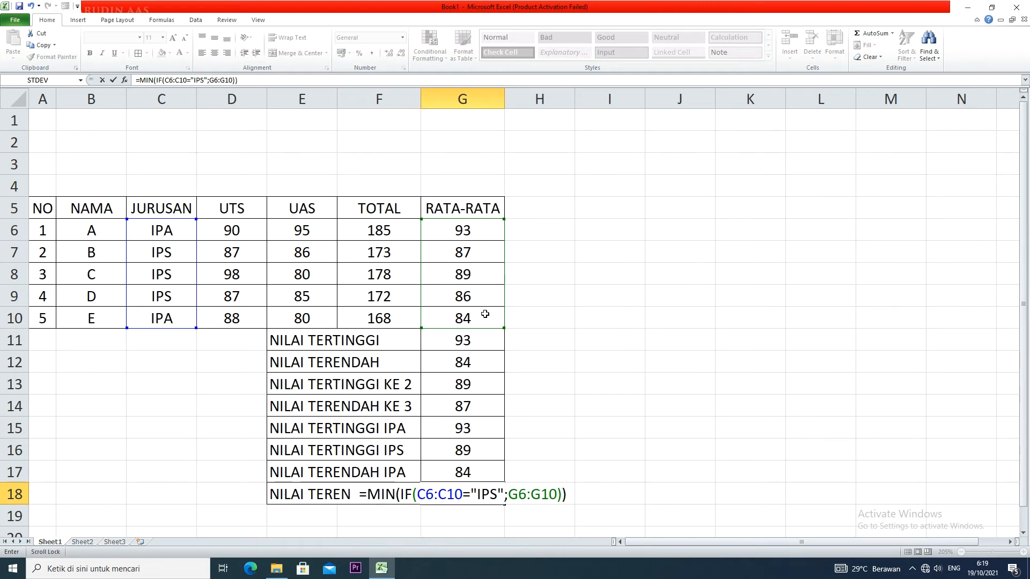
pyautogui.hotkey('ctrl', 'shift', 'Return')
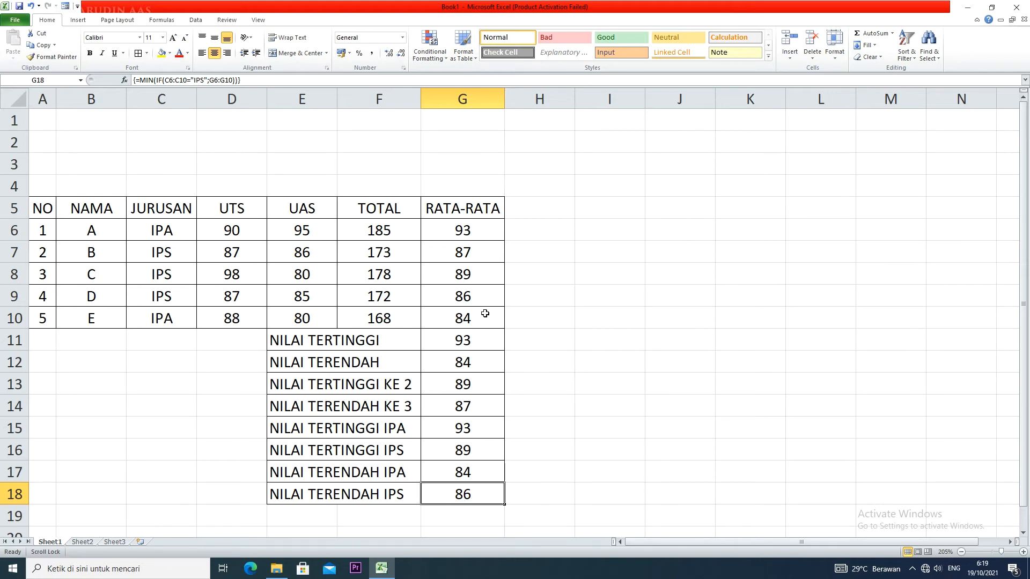
# - Enter =MAX((C6:C10="IPA")*(G6:G10)) in H15 as an alternative formula for the highest IPA average score
pyautogui.click(542, 427)
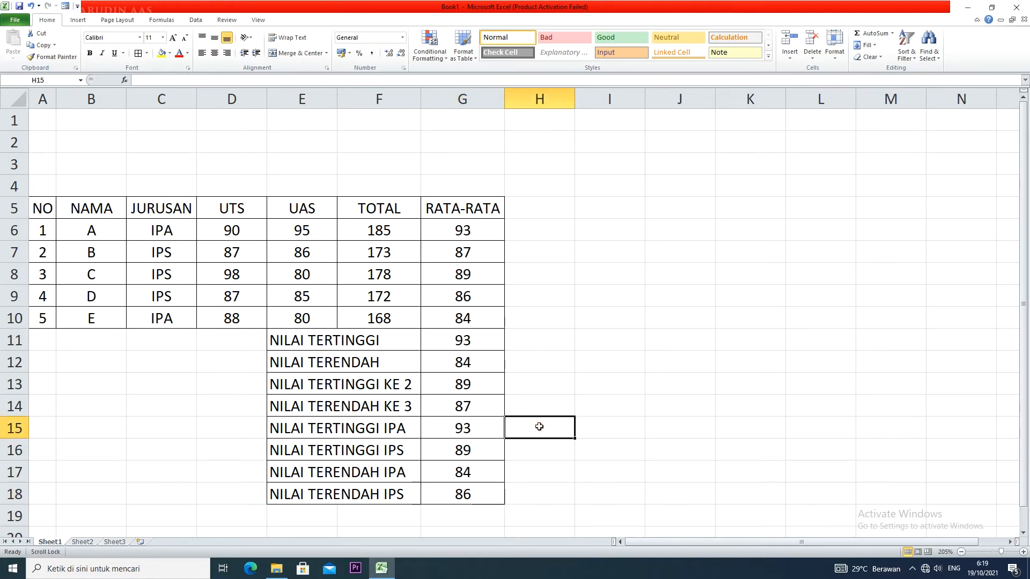
pyautogui.write('=')
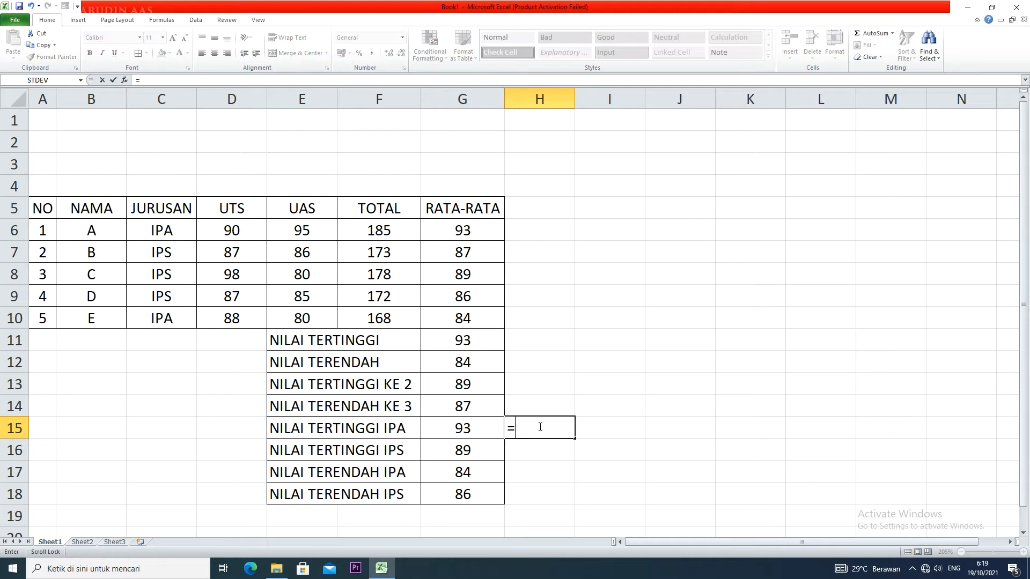
pyautogui.write('MAX(')
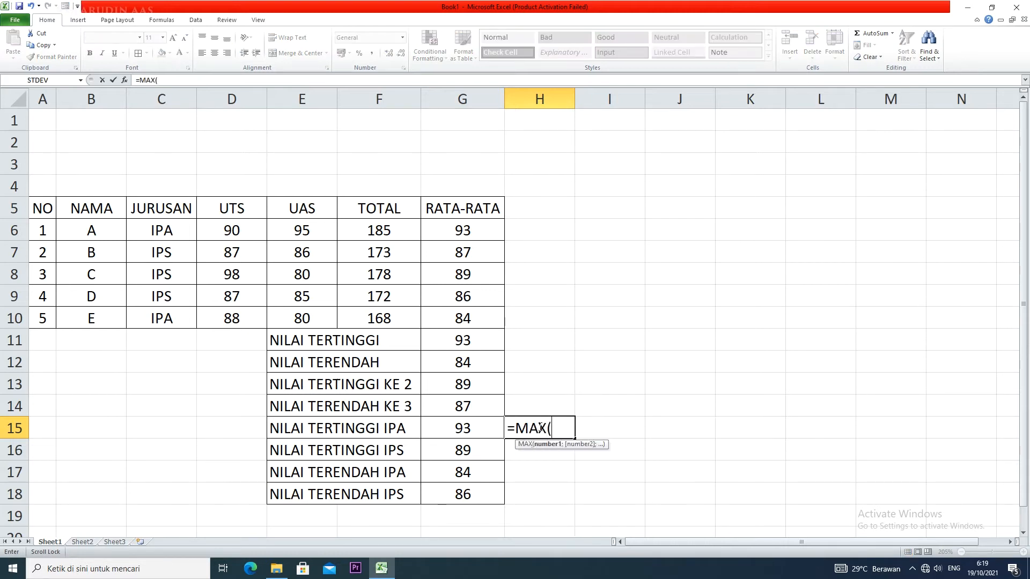
pyautogui.write('(')
pyautogui.moveTo(179, 226); pyautogui.dragTo(179, 315)
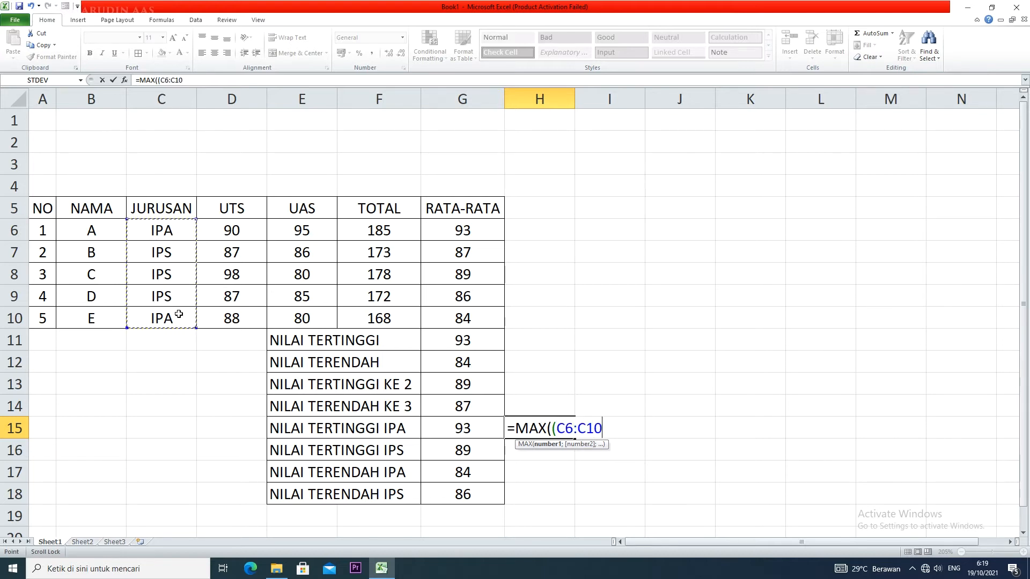
pyautogui.write('=""')
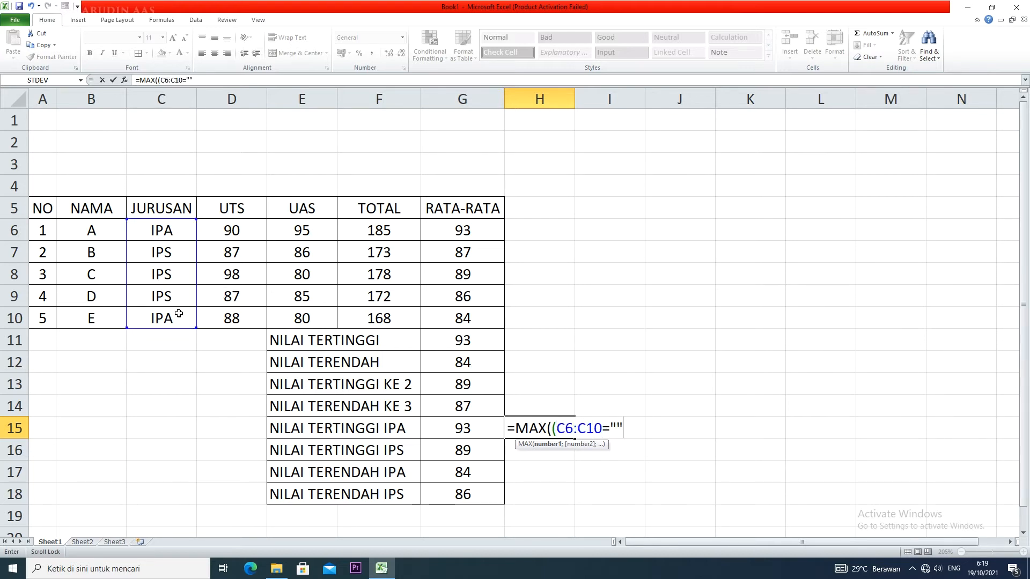
pyautogui.press('BackSpace')
pyautogui.write('IPA')
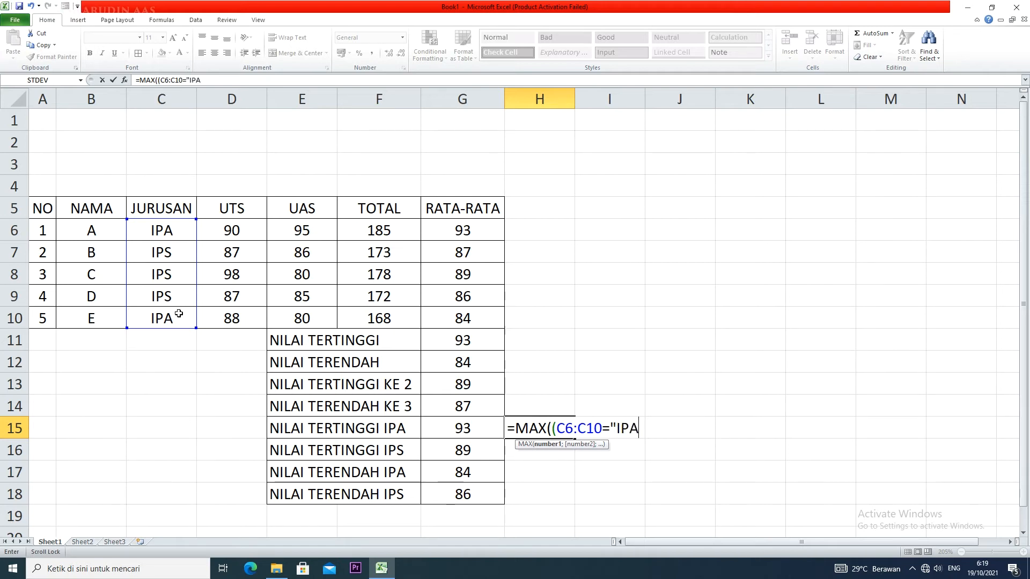
pyautogui.write('")*(')
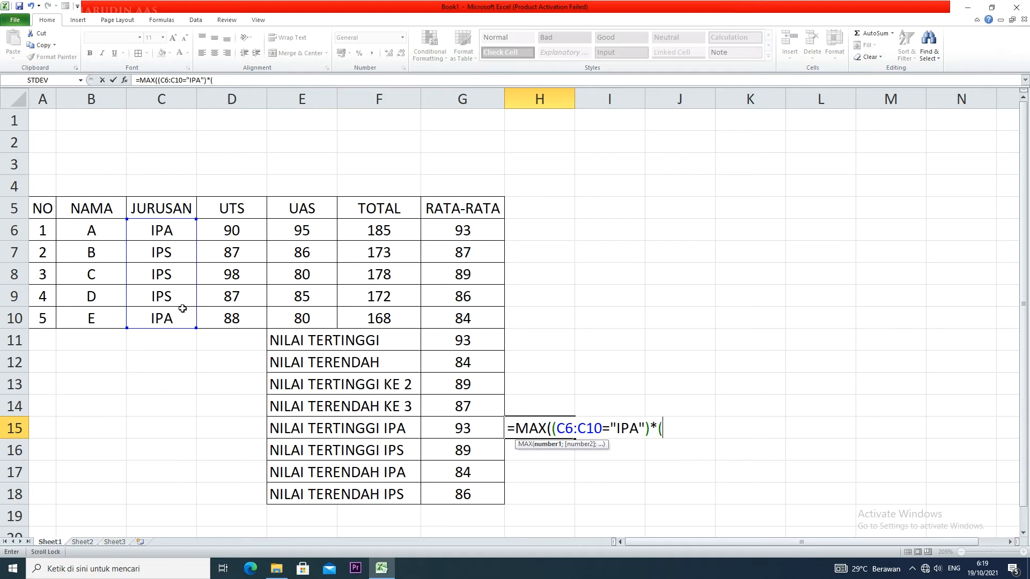
pyautogui.moveTo(478, 231); pyautogui.dragTo(473, 318)
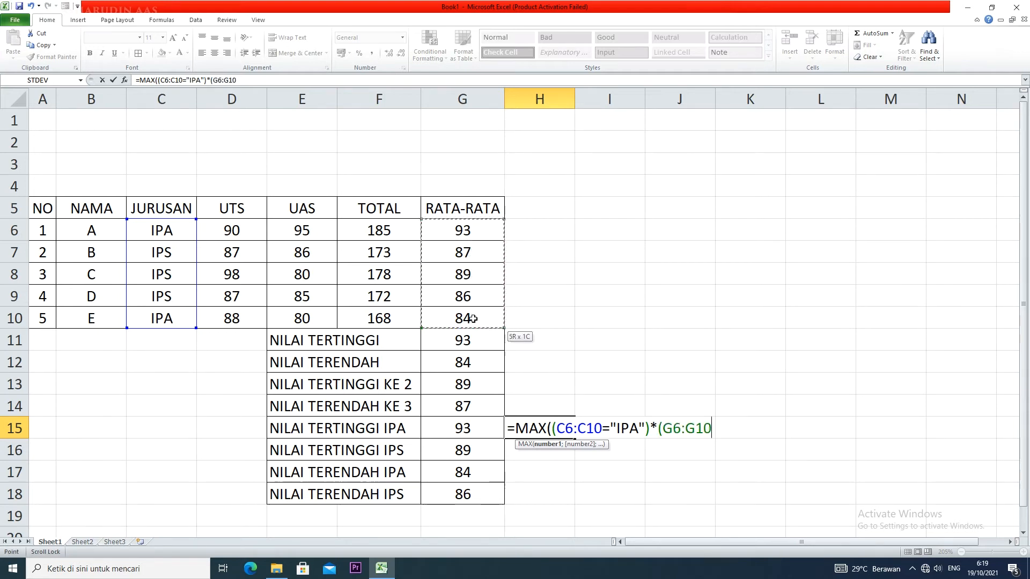
pyautogui.write(')')
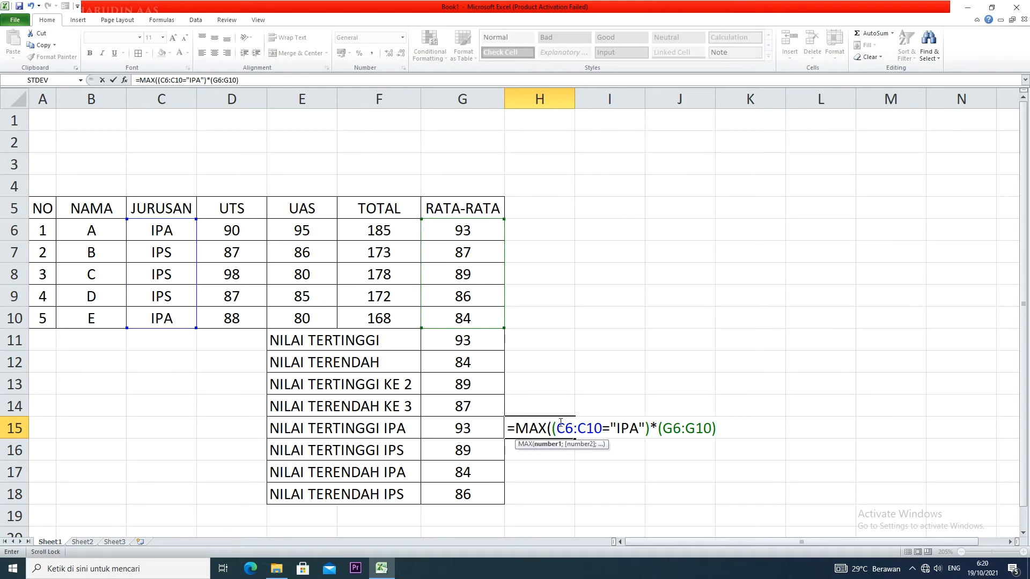
pyautogui.moveTo(551, 427); pyautogui.dragTo(711, 427)
pyautogui.click(545, 429)
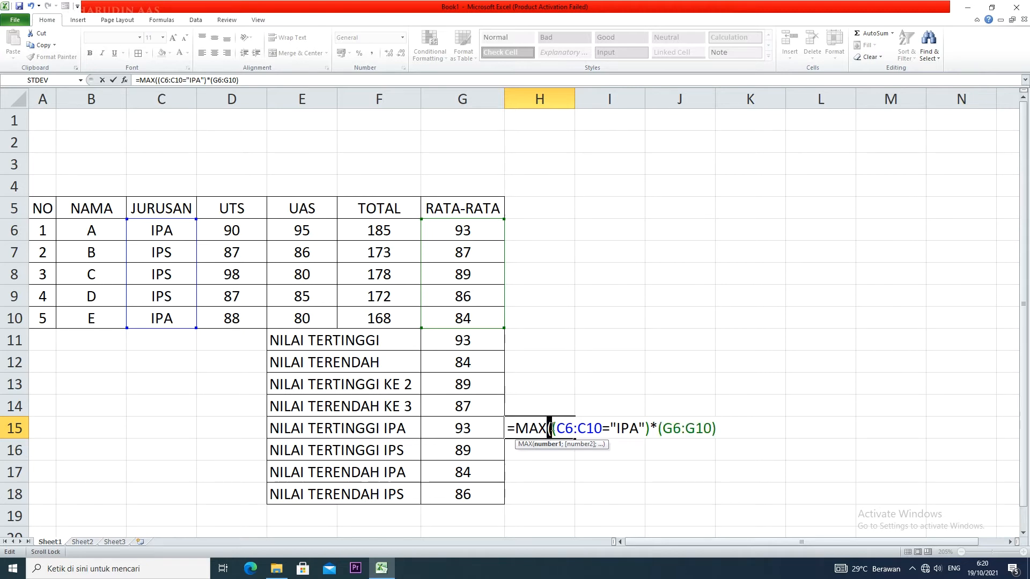
pyautogui.click(716, 428)
pyautogui.write(')')
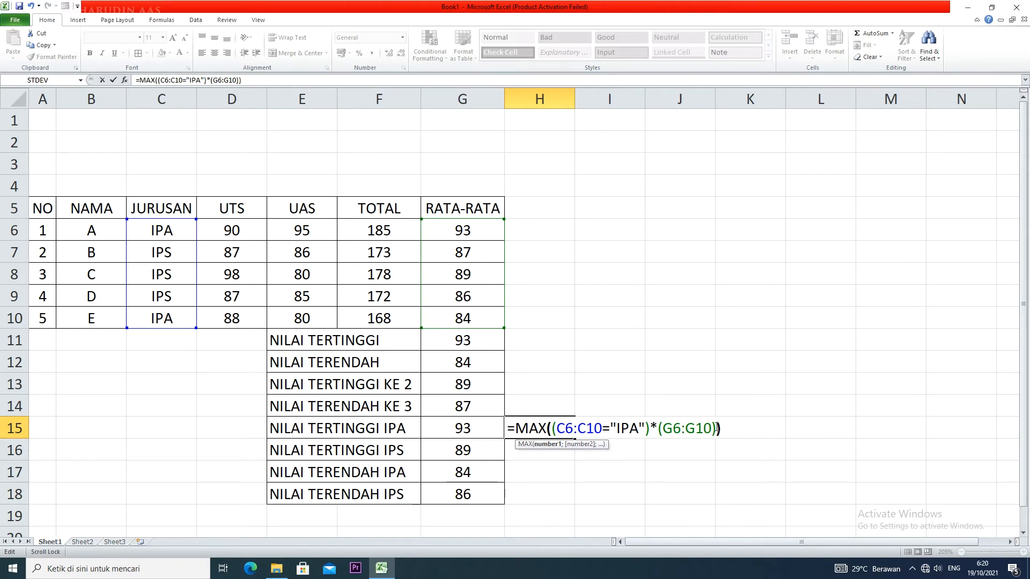
pyautogui.press('Return')
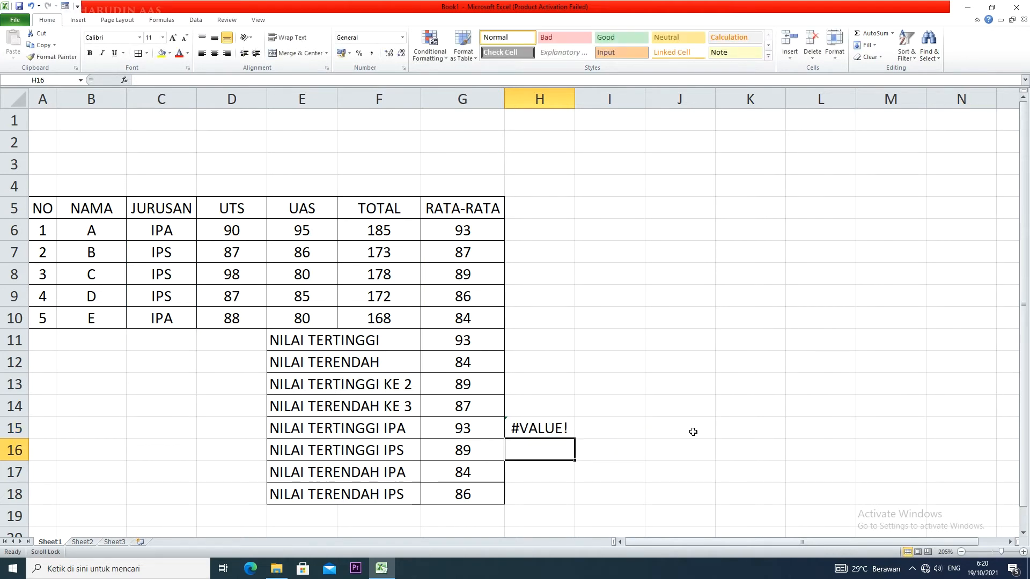
# - Convert the formula in H15 to an array formula and display its result centered without decimals
pyautogui.click(560, 432)
pyautogui.doubleClick(560, 432)
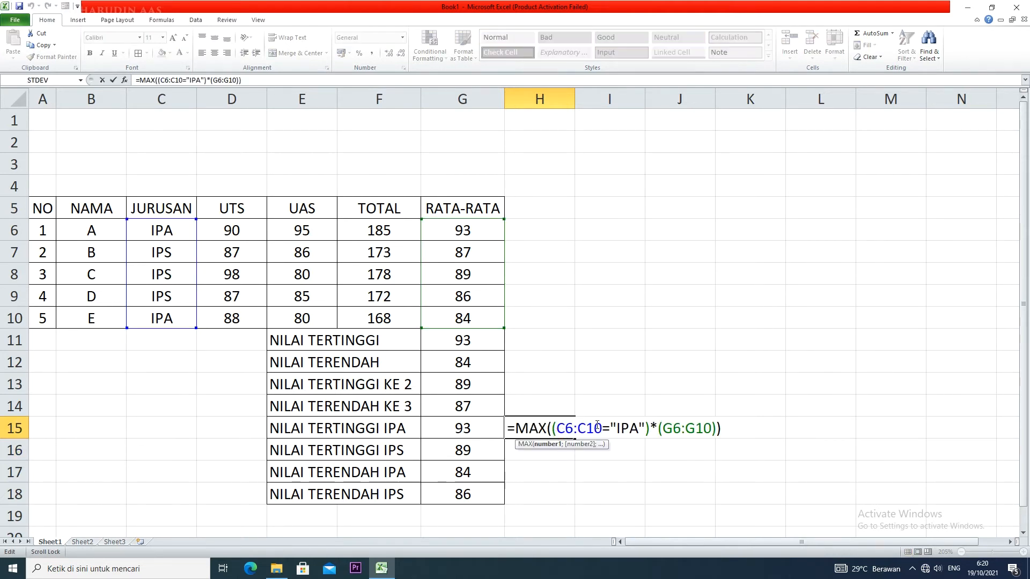
pyautogui.hotkey('ctrl', 'shift', 'Return')
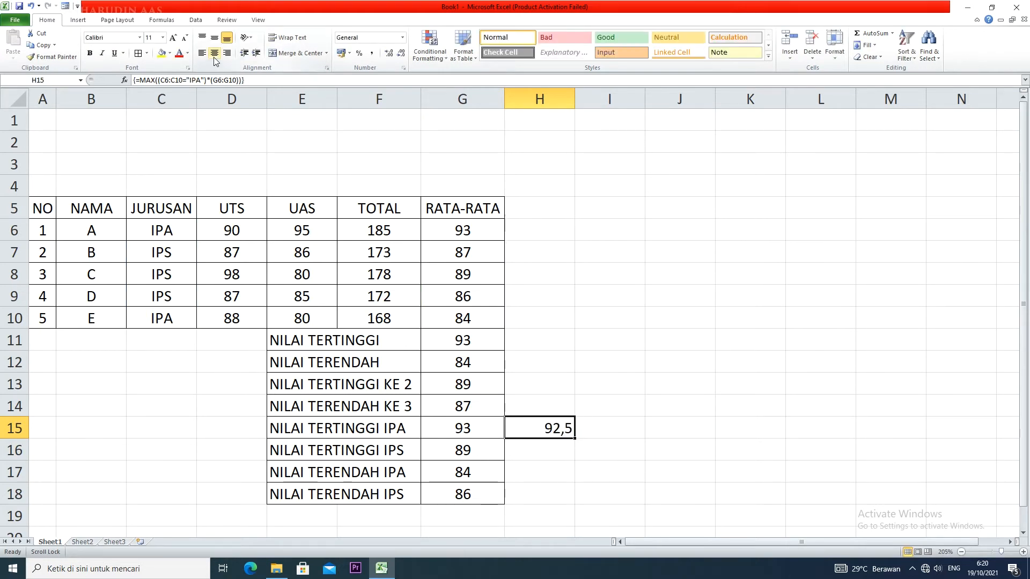
pyautogui.click(400, 54)
pyautogui.click(214, 53)
# - Try to enter =MAX((C6:C10="IPS";(G6:G10)) in H16 as an alternative formula for the highest IPS average score
pyautogui.click(536, 454)
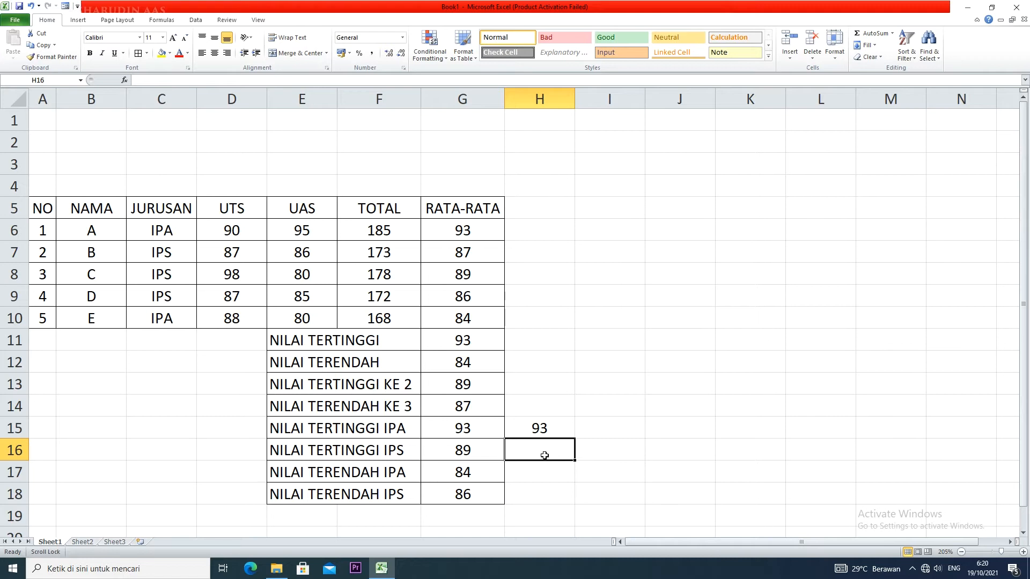
pyautogui.write('=MAX')
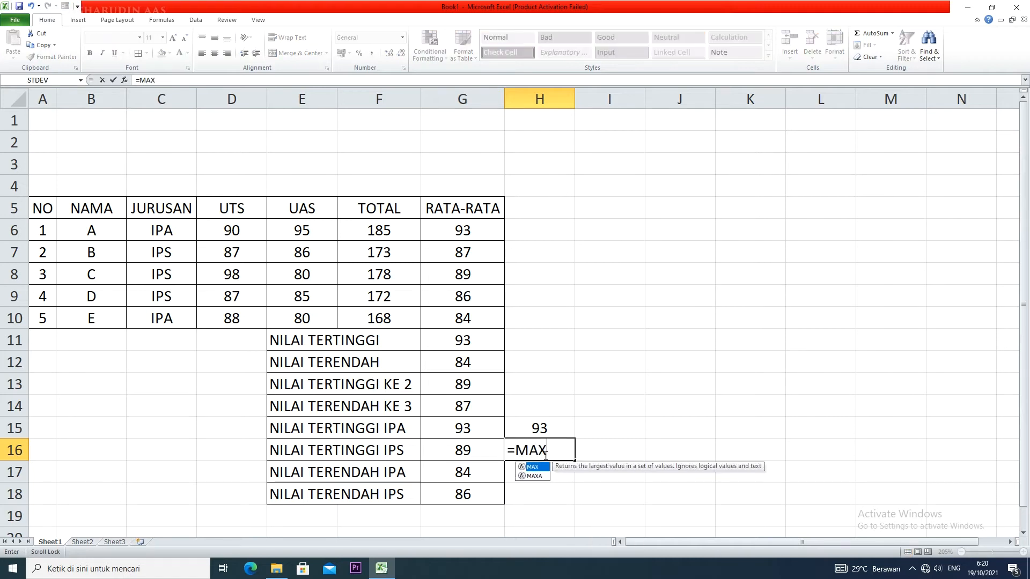
pyautogui.write('((')
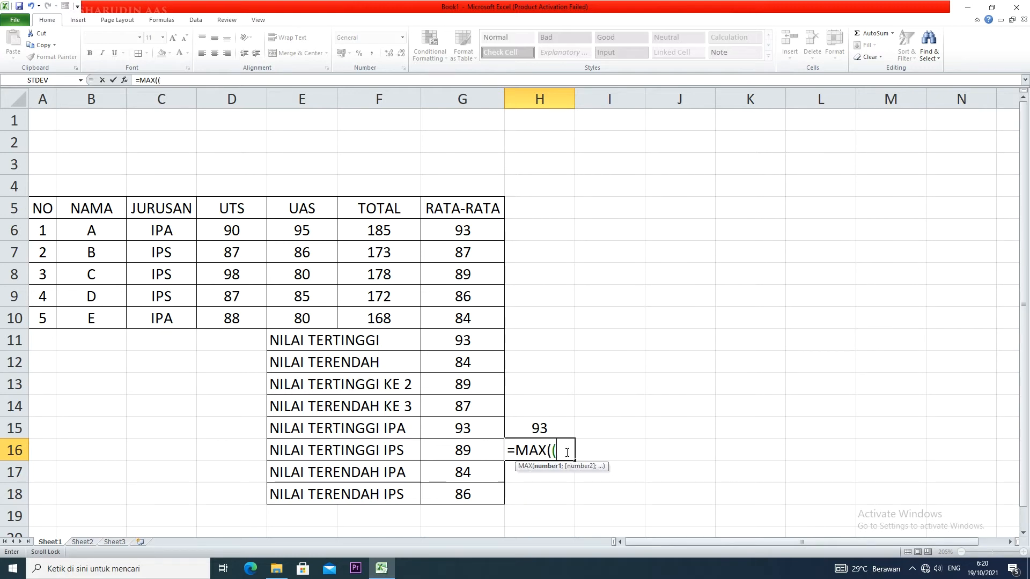
pyautogui.moveTo(166, 227); pyautogui.dragTo(167, 321)
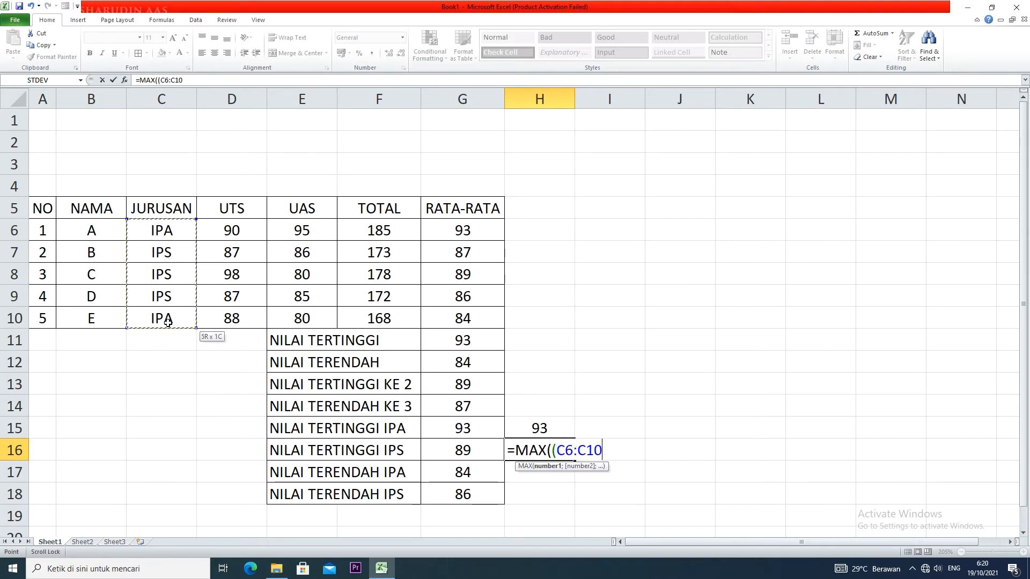
pyautogui.write('=')
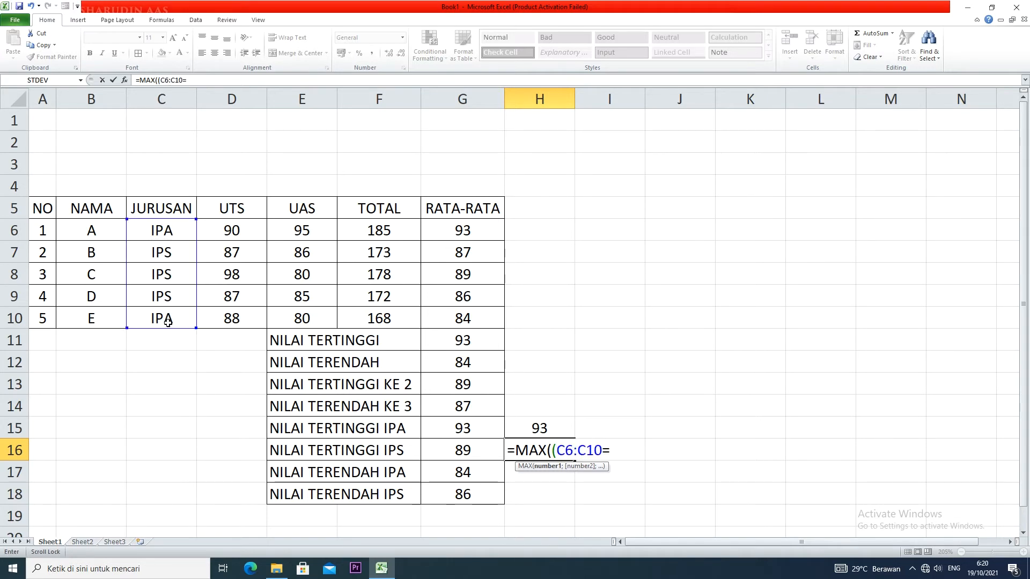
pyautogui.write('"IPS";')
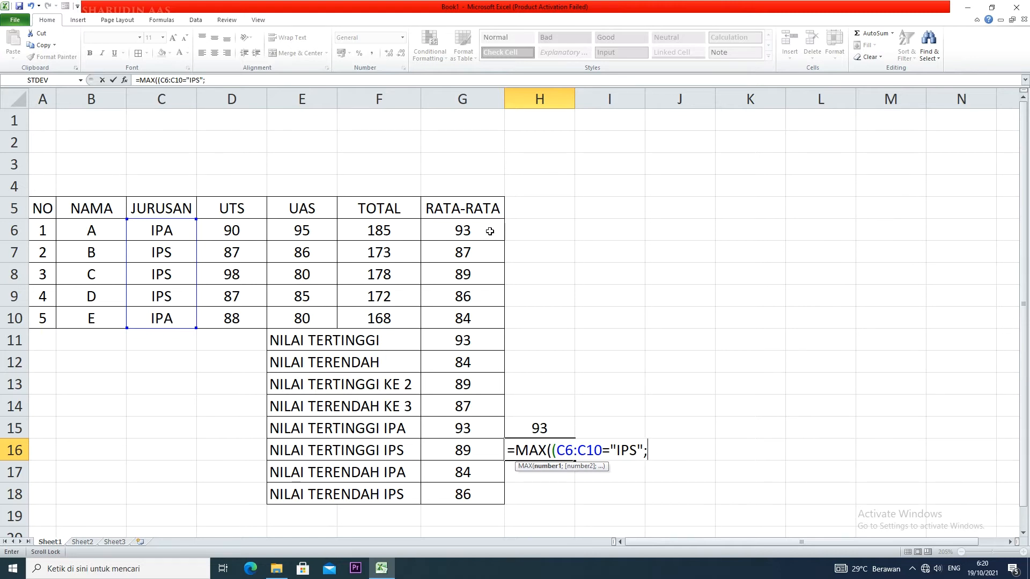
pyautogui.write('(')
pyautogui.moveTo(490, 231); pyautogui.dragTo(486, 323)
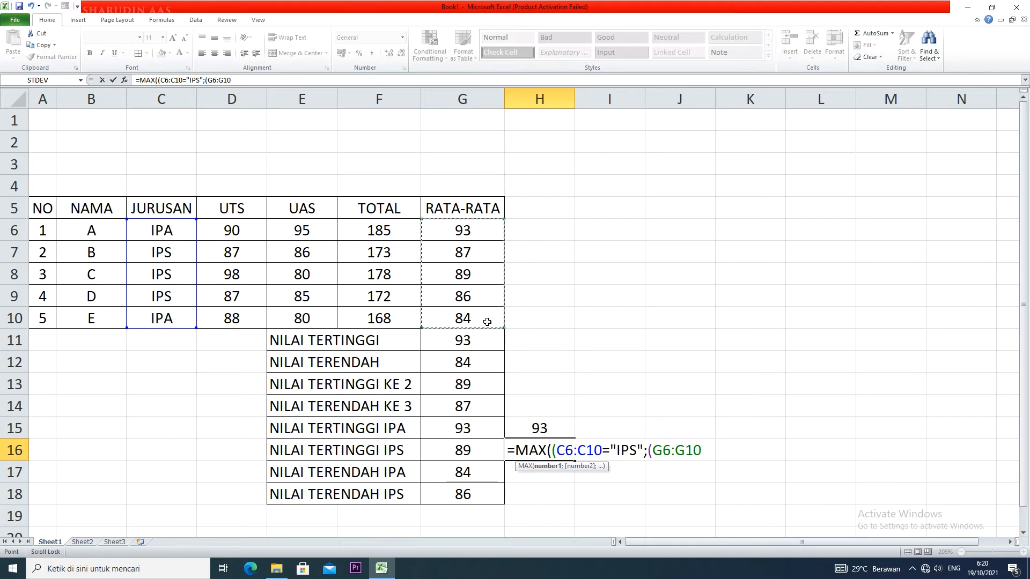
pyautogui.write('))')
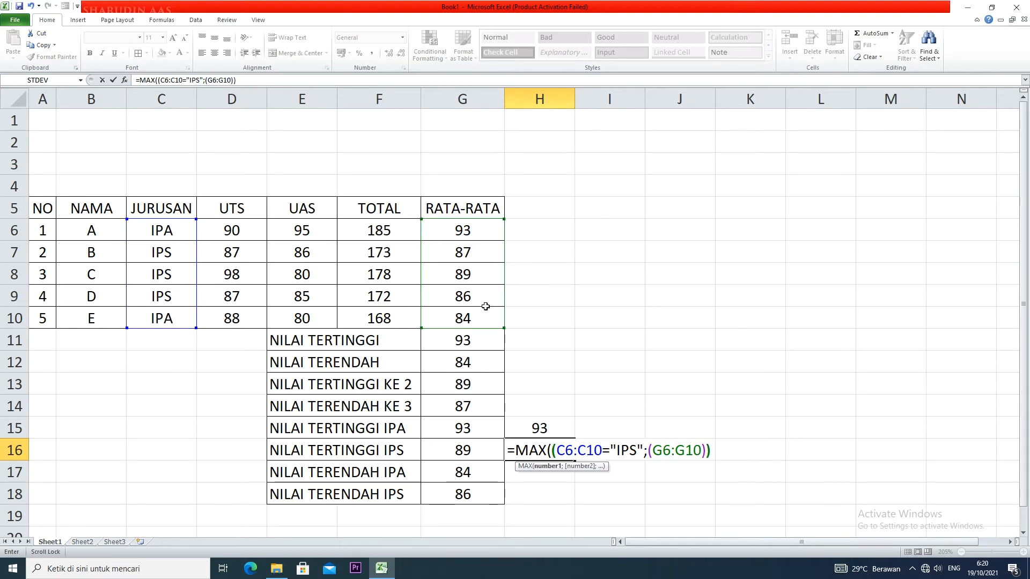
pyautogui.press('Return')
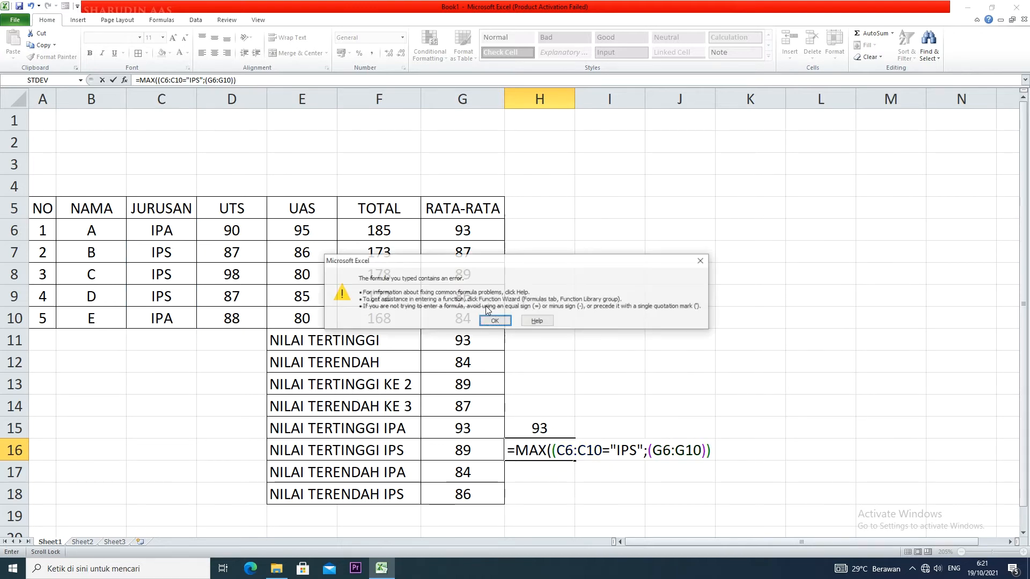
pyautogui.press('Return')
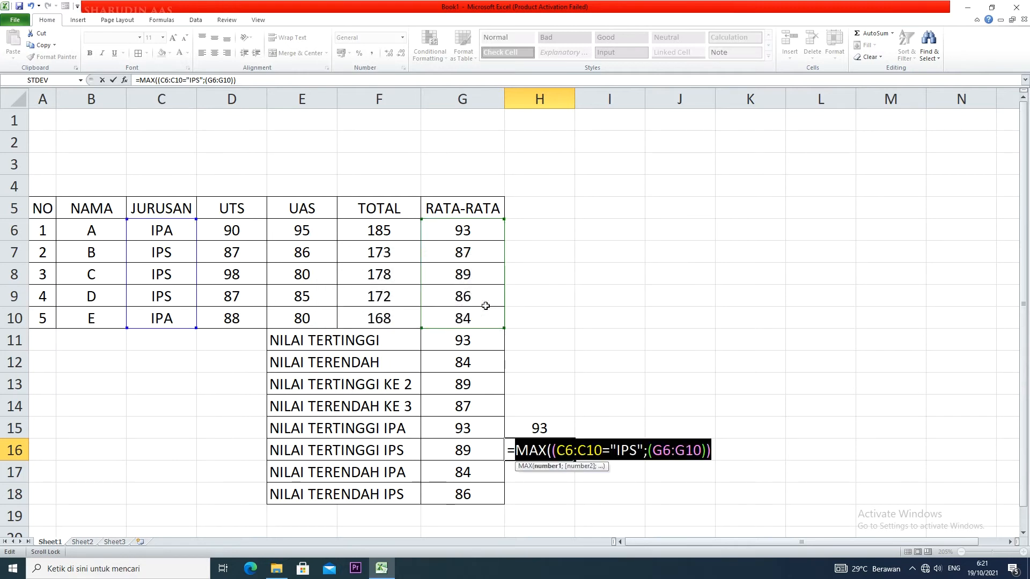
# - Correct the H16 formula to =MAX((C6:C10="IPS")*(G6:G10)) and enter it as an array formula
pyautogui.click(647, 449)
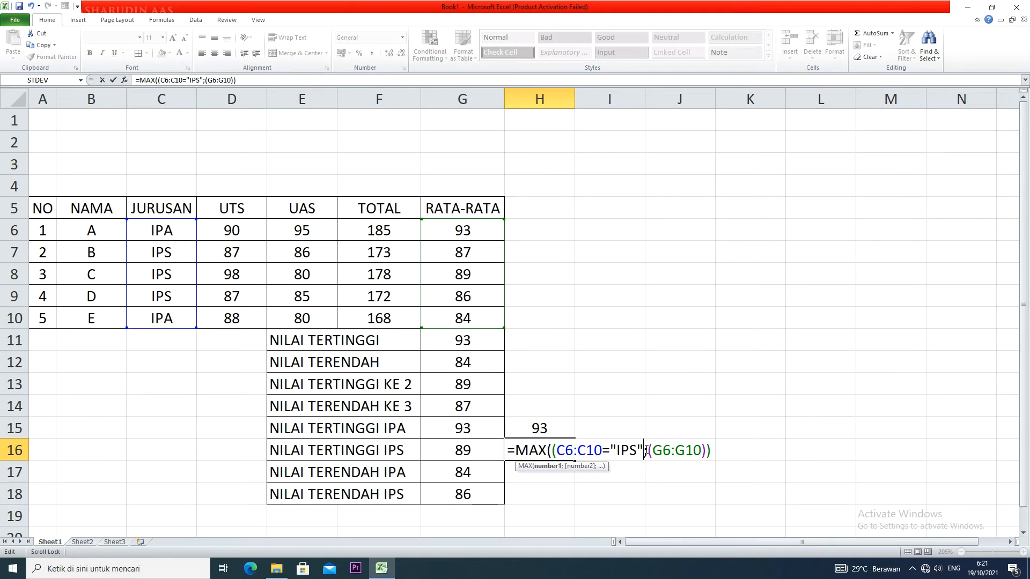
pyautogui.press('BackSpace')
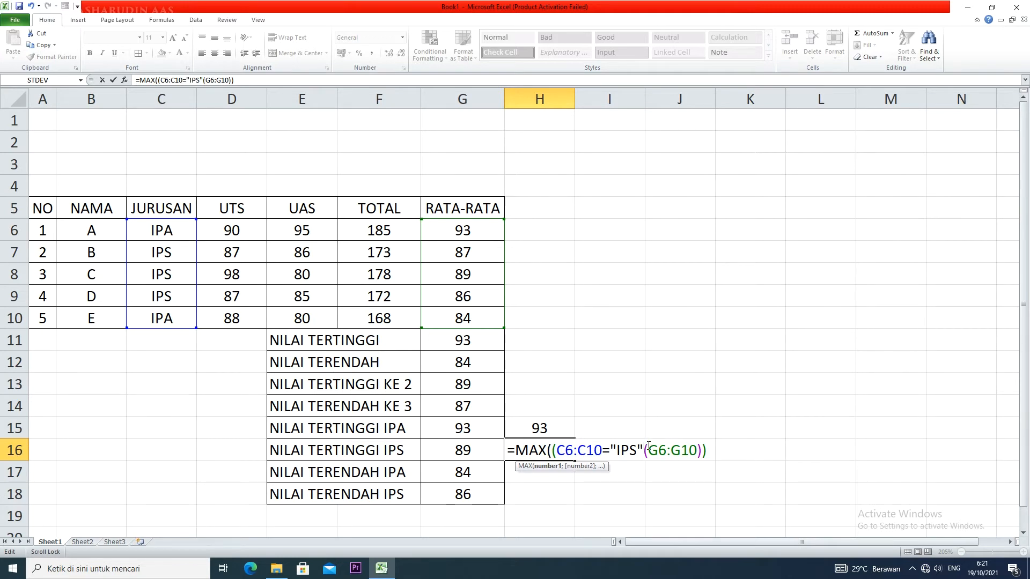
pyautogui.write(')*')
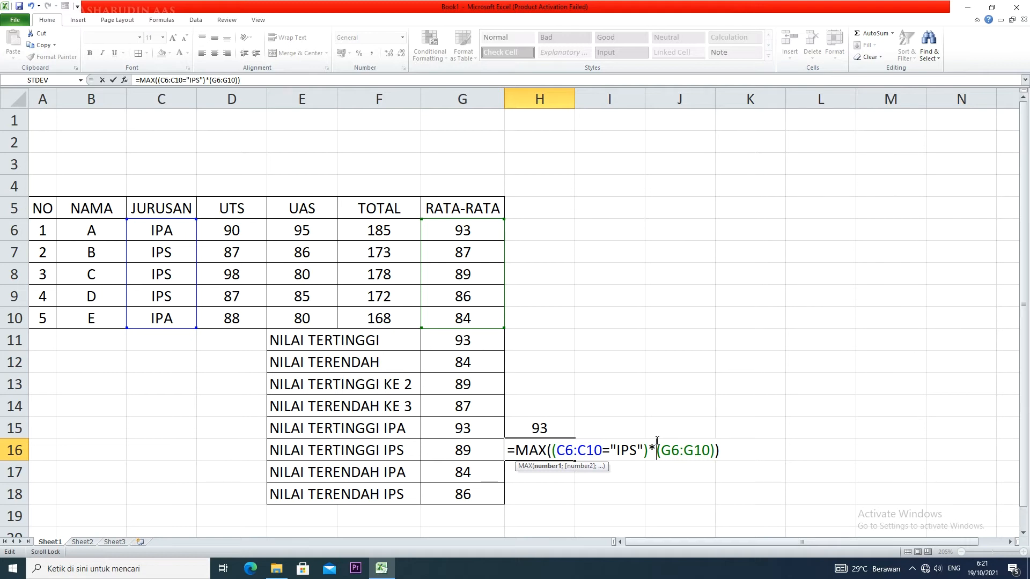
pyautogui.hotkey('ctrl', 'shift', 'Return')
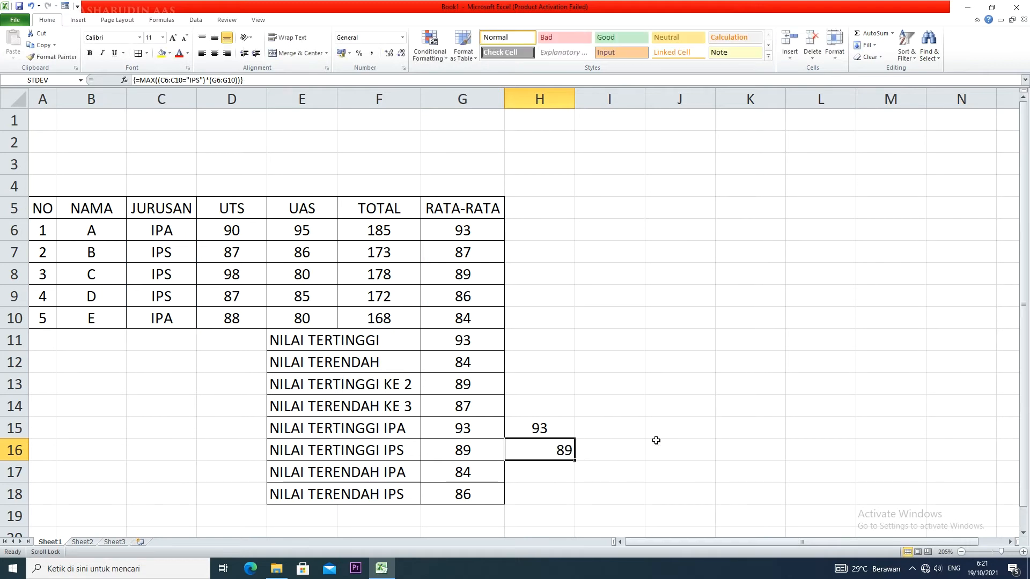
# - Center the cells H15:H18 and copy the array formula from H16 down to H18
pyautogui.click(558, 470)
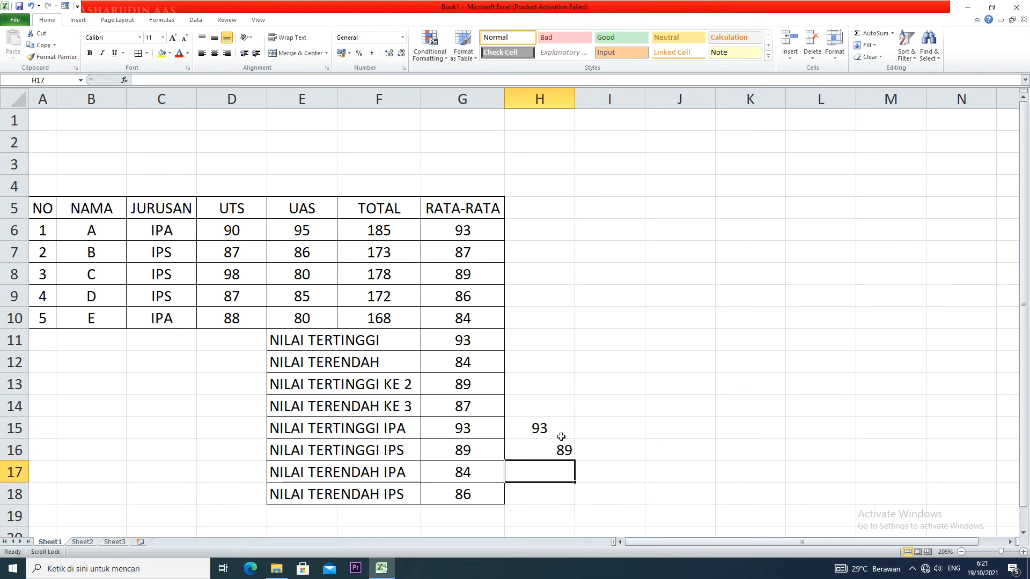
pyautogui.moveTo(558, 428); pyautogui.dragTo(557, 492)
pyautogui.click(215, 52)
pyautogui.click(215, 52)
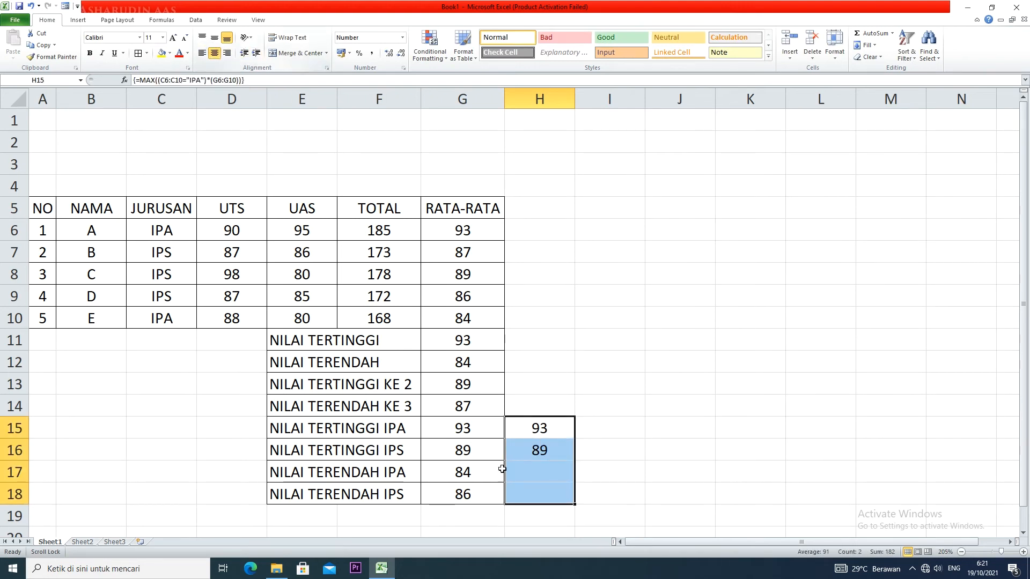
pyautogui.click(534, 474)
pyautogui.click(560, 452)
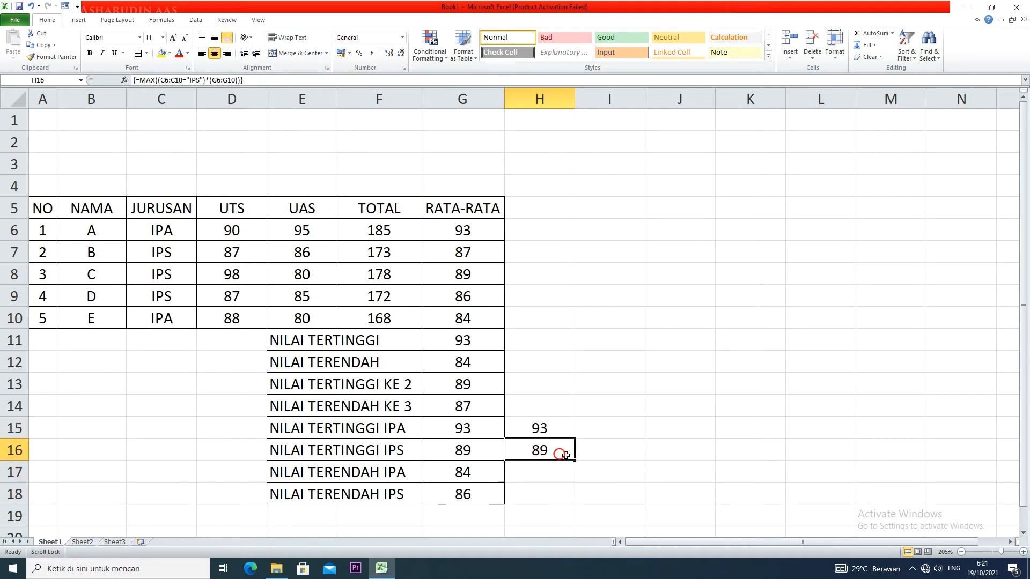
pyautogui.moveTo(573, 460); pyautogui.dragTo(577, 506)
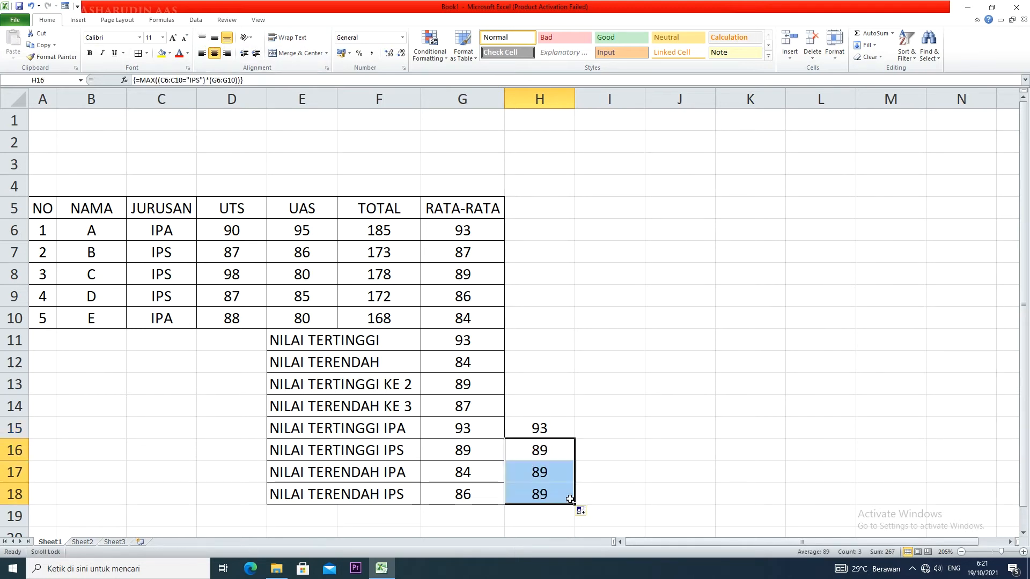
# - Try changing the copied formula in H17 to the array formula =MIN((C7:C11="IPA")*(G7:G11))
pyautogui.doubleClick(548, 474)
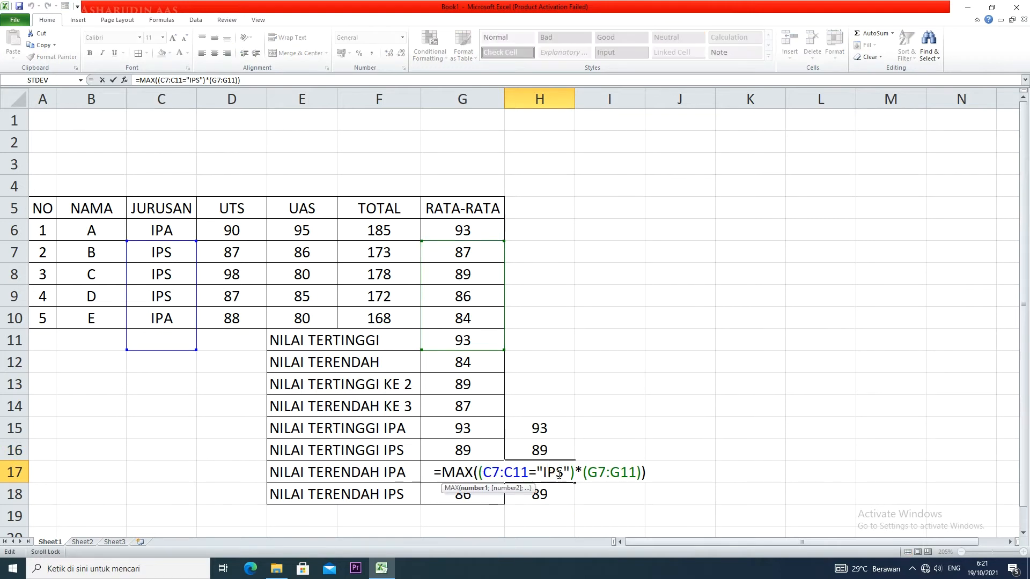
pyautogui.moveTo(473, 470); pyautogui.dragTo(455, 472)
pyautogui.write('IJN')
pyautogui.press('BackSpace')
pyautogui.press('BackSpace')
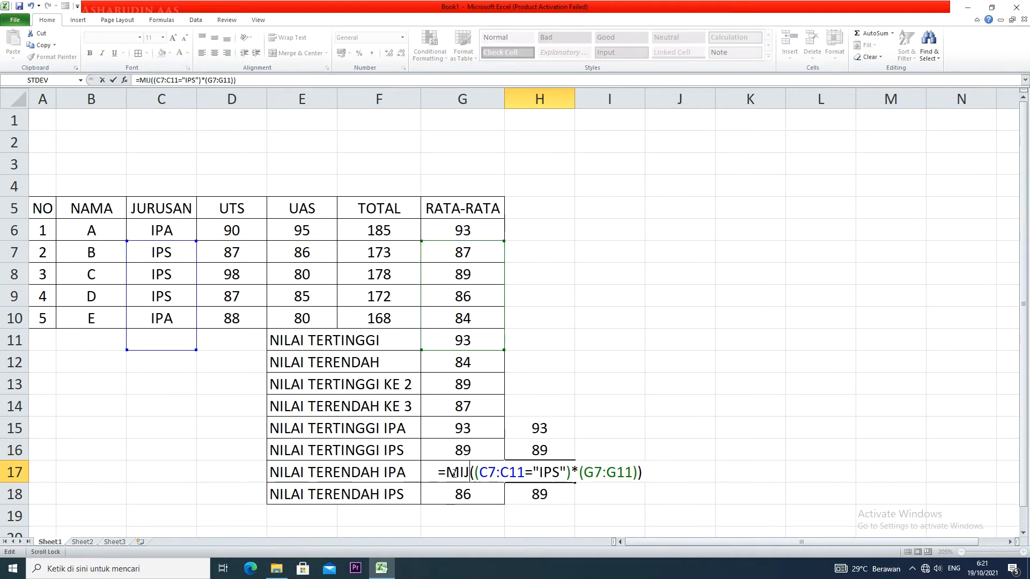
pyautogui.write('N')
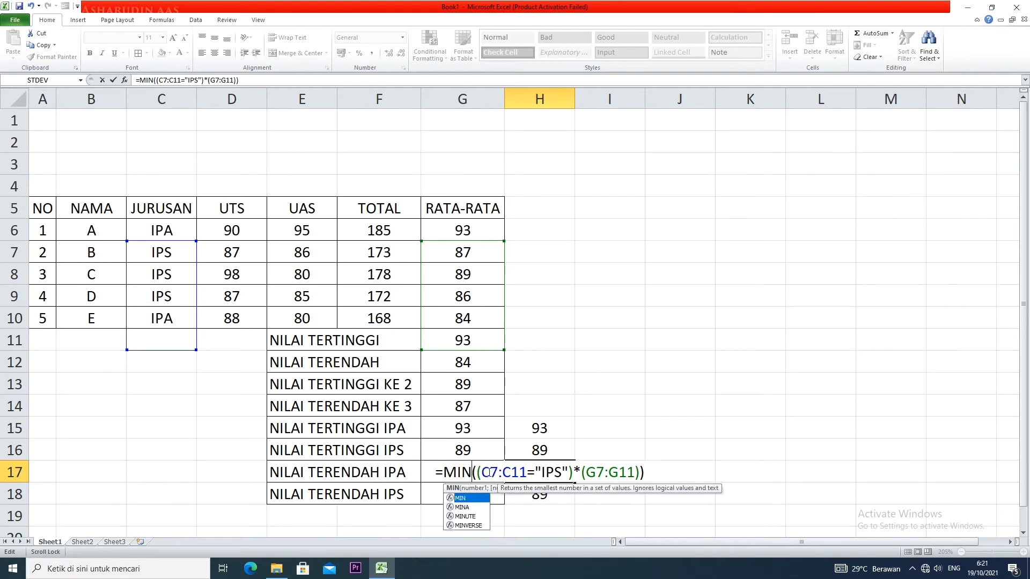
pyautogui.click(562, 472)
pyautogui.press('BackSpace')
pyautogui.write('A')
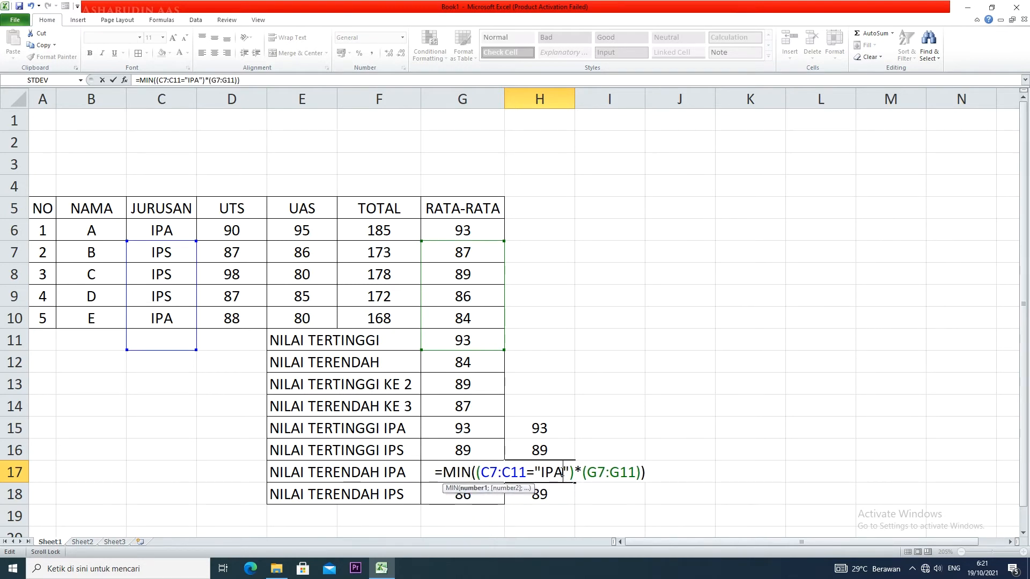
pyautogui.hotkey('ctrl', 'shift', 'Return')
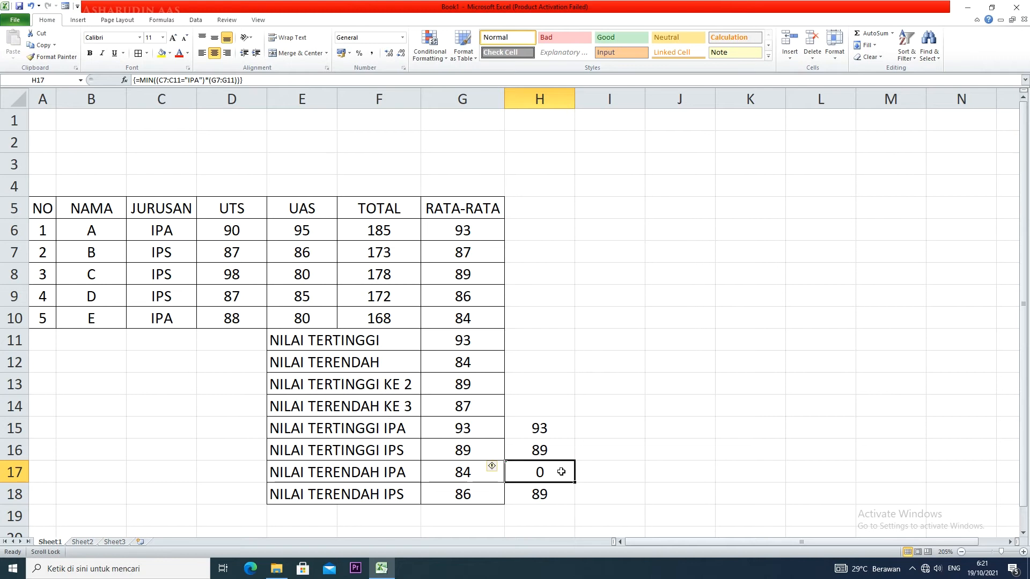
# - Shift the ranges in the H17 array formula to C6:C10 and G6:G10 to try to get the lowest IPA average
pyautogui.doubleClick(561, 472)
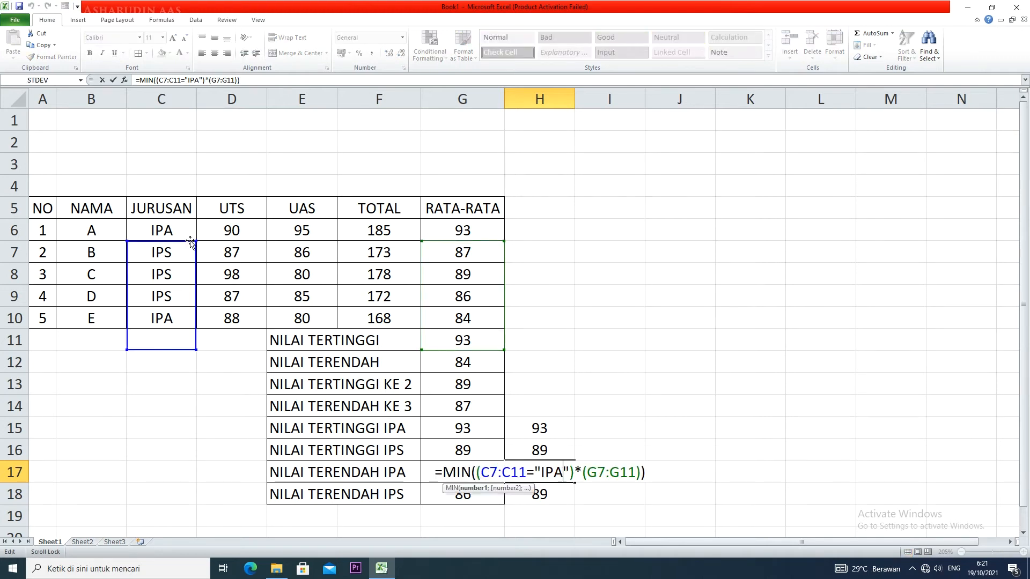
pyautogui.moveTo(191, 242); pyautogui.dragTo(192, 226)
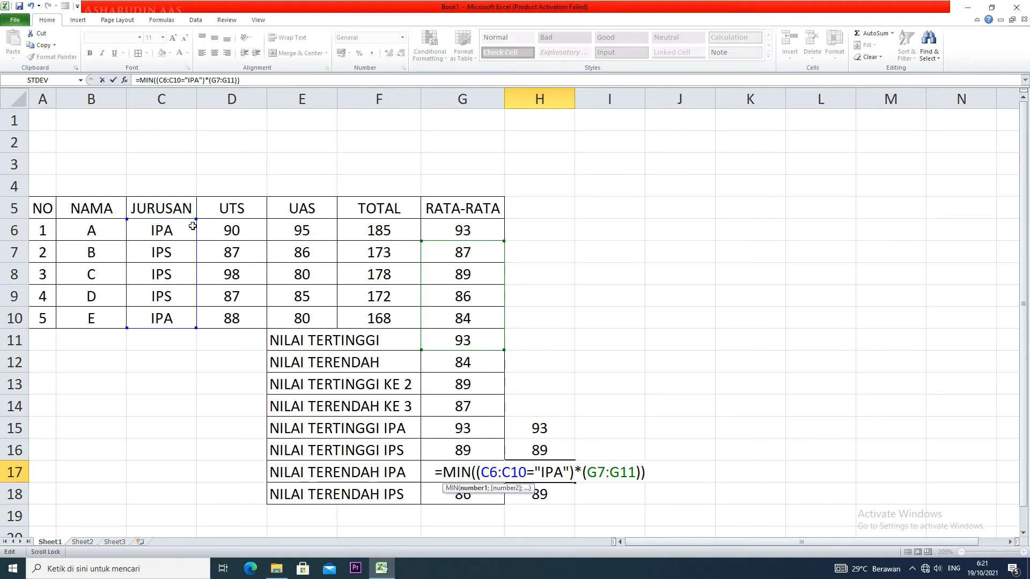
pyautogui.hotkey('ctrl', 'shift', 'Return')
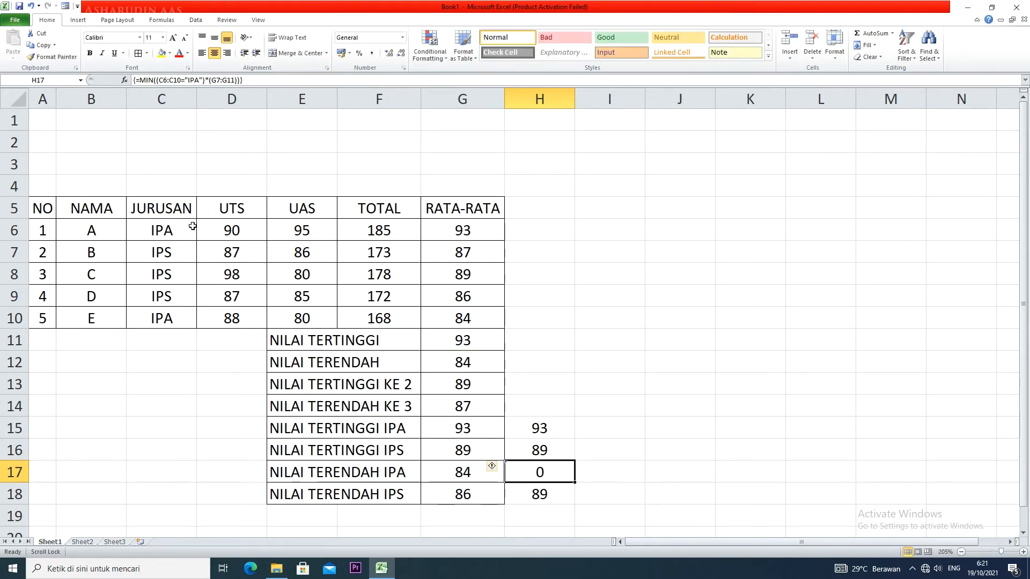
pyautogui.doubleClick(558, 477)
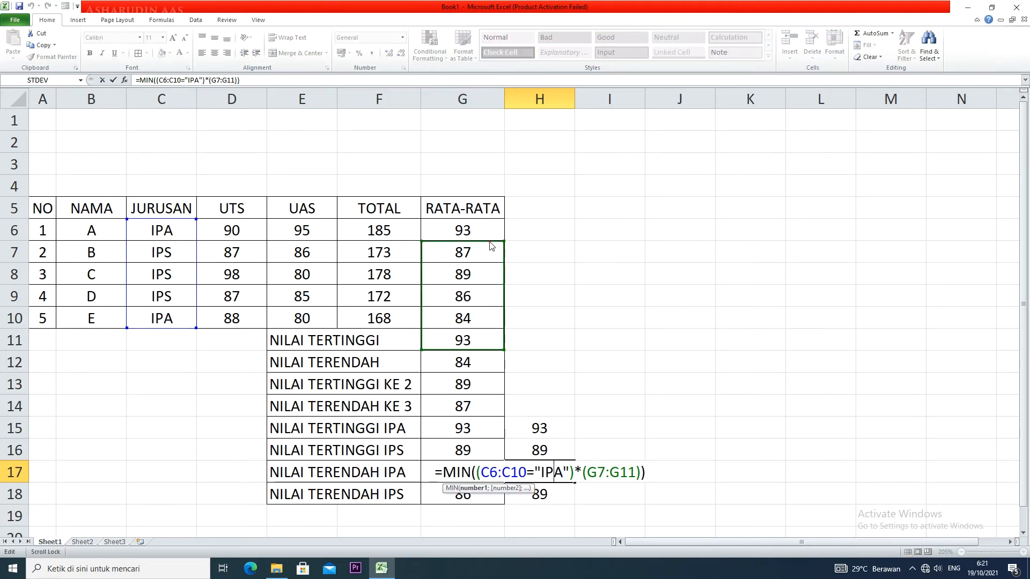
pyautogui.moveTo(489, 241); pyautogui.dragTo(492, 230)
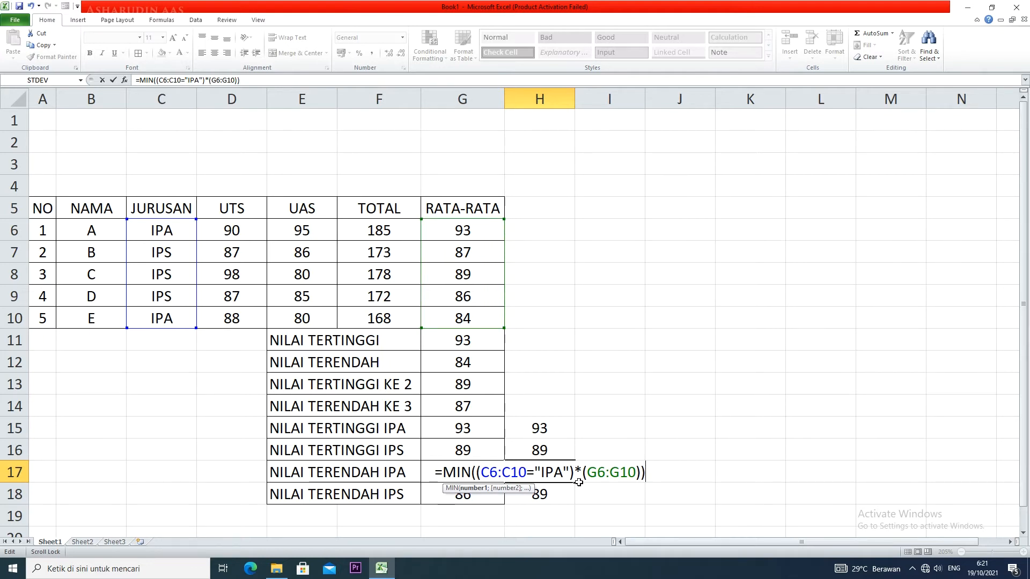
pyautogui.click(647, 474)
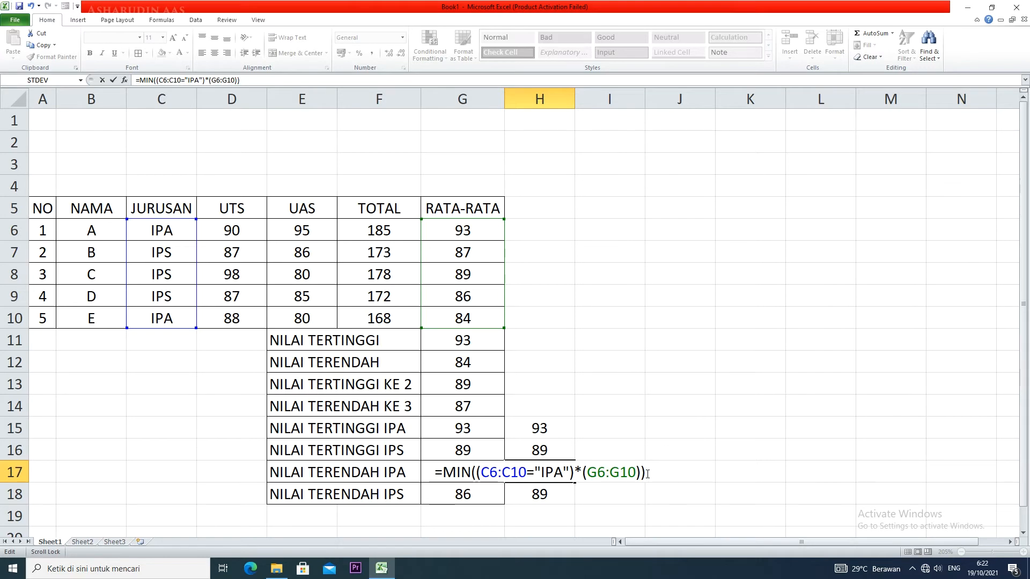
pyautogui.hotkey('ctrl', 'shift', 'Return')
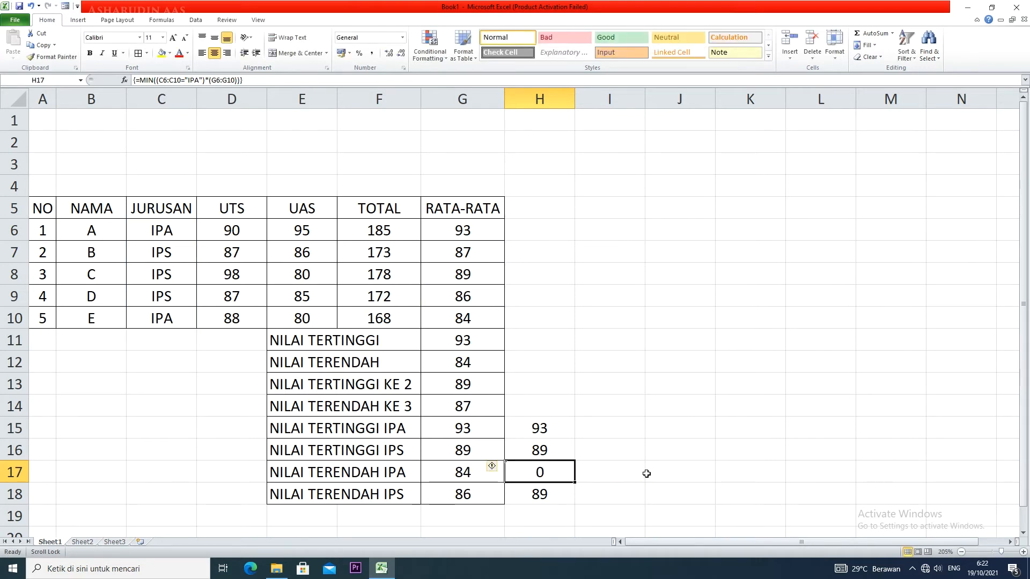
# - Clear the existing array formula from H17 in the NILAI TERENDAH IPA row
pyautogui.doubleClick(558, 472)
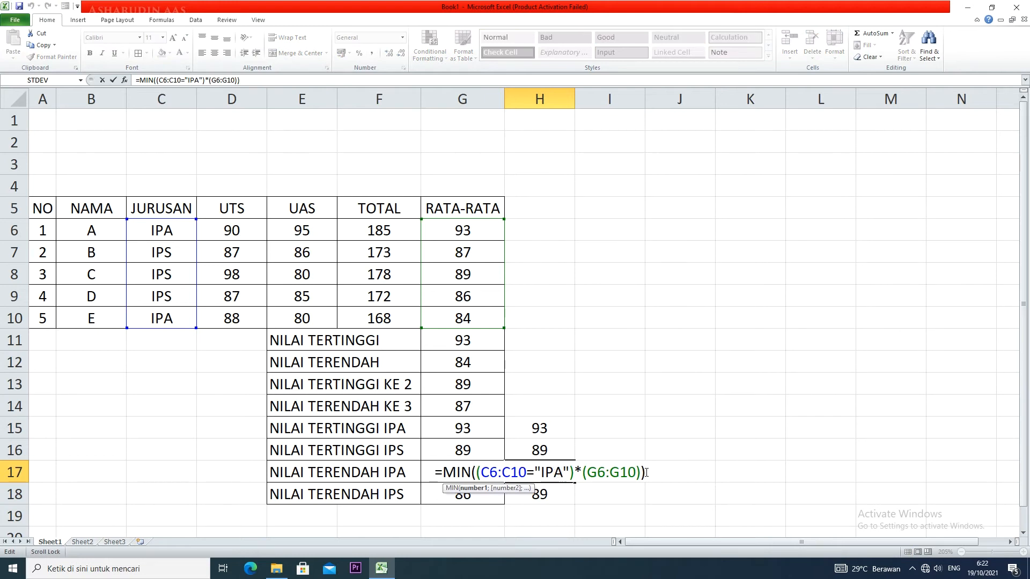
pyautogui.moveTo(654, 478); pyautogui.dragTo(384, 470)
pyautogui.press('Delete')
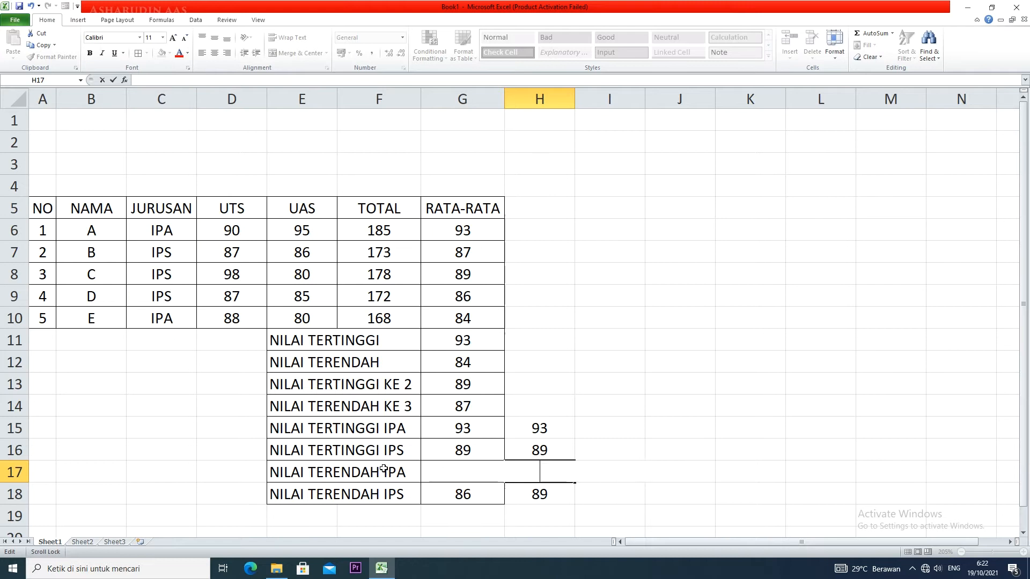
# - Try entering =MIN((C6:C10="IPA")*(G6:G10)) anew in H17 as an array formula
pyautogui.write('=MI')
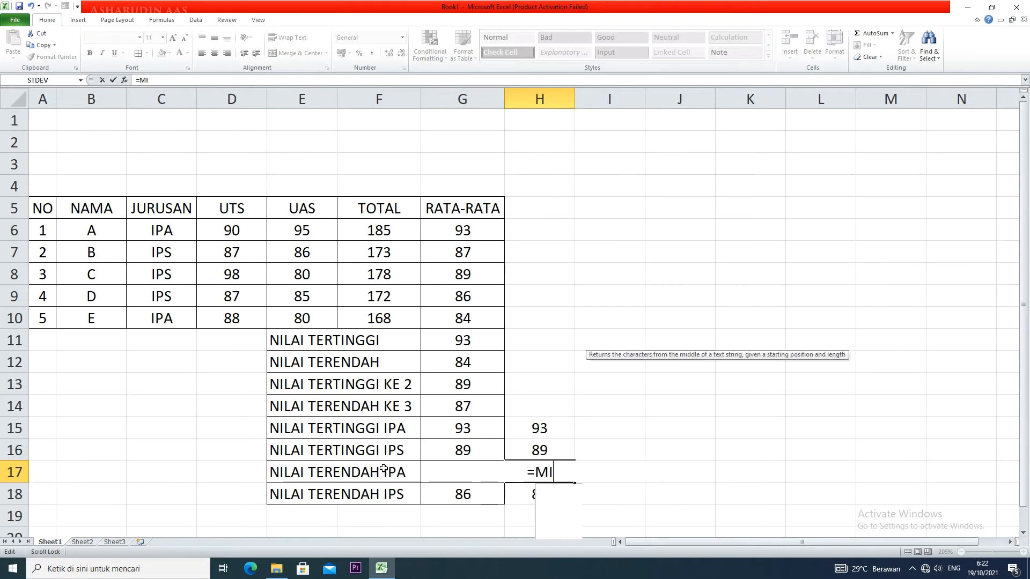
pyautogui.write('N((')
pyautogui.moveTo(173, 231); pyautogui.dragTo(182, 313)
pyautogui.write('==')
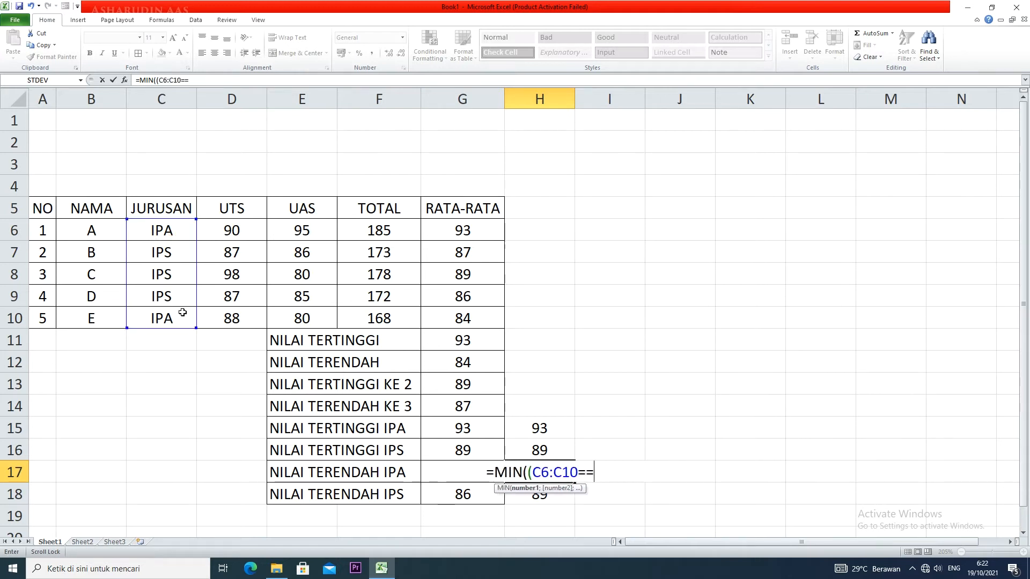
pyautogui.press('BackSpace')
pyautogui.write('"')
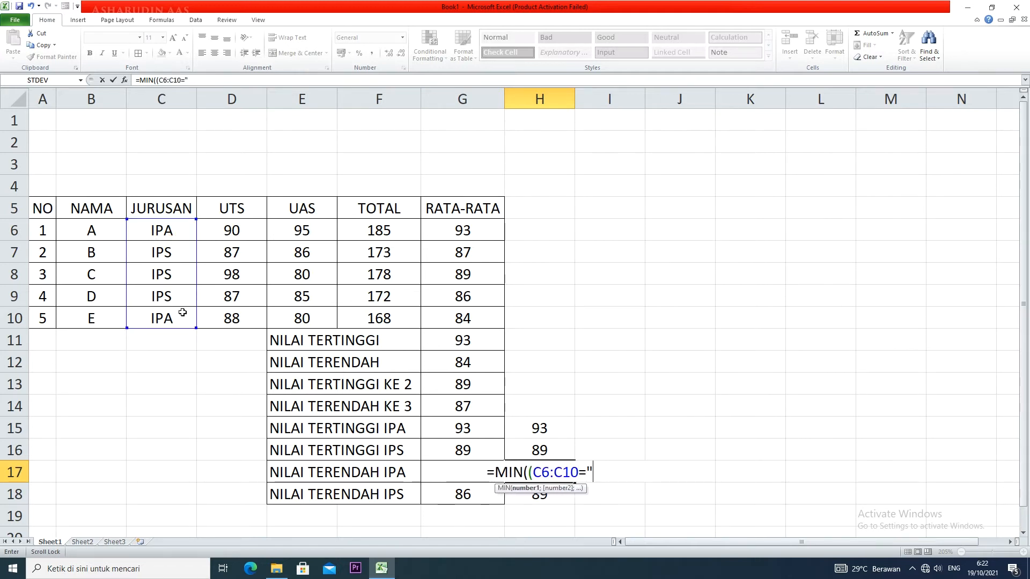
pyautogui.write('IPA')
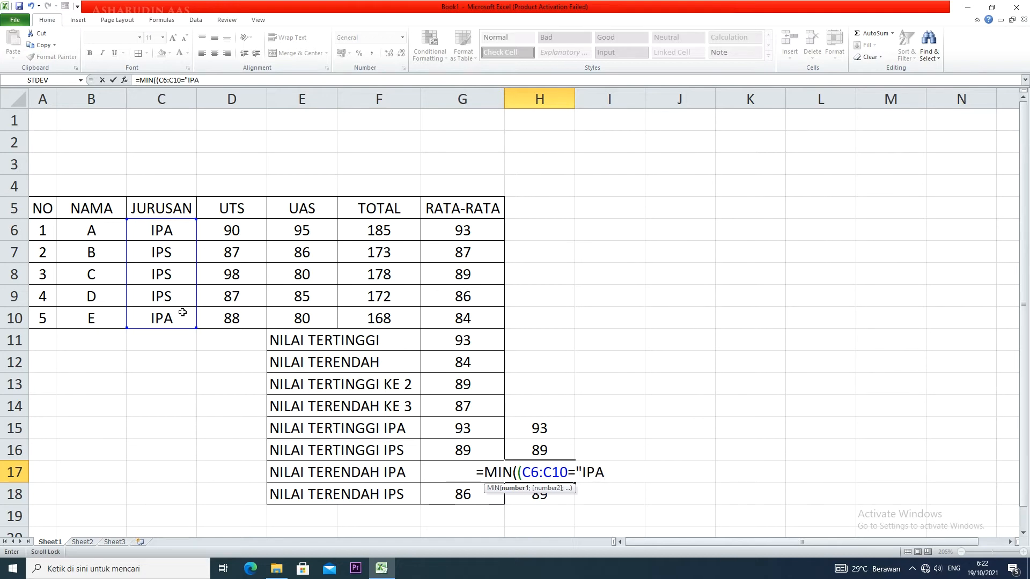
pyautogui.write('"')
pyautogui.write(')')
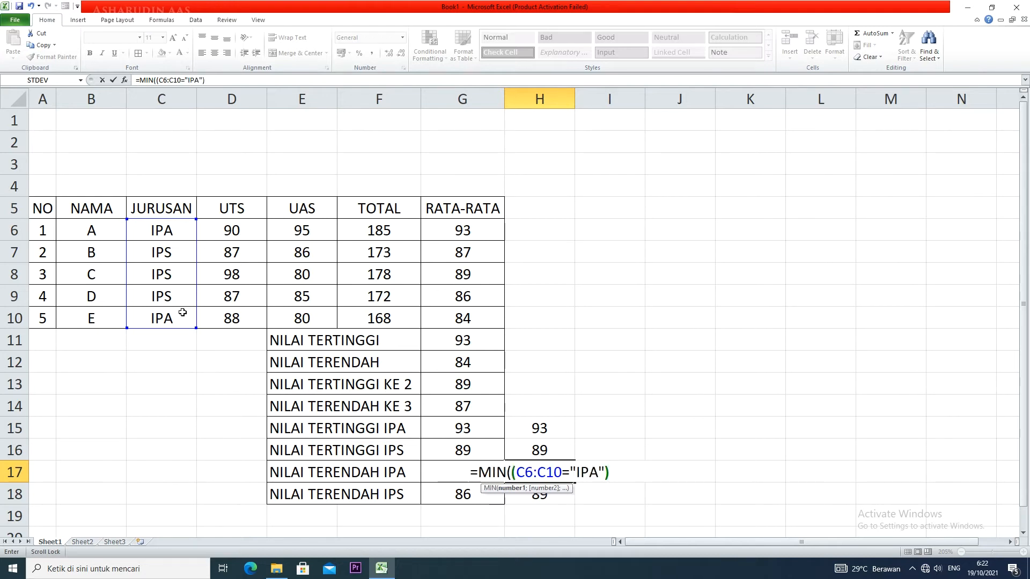
pyautogui.write('*(')
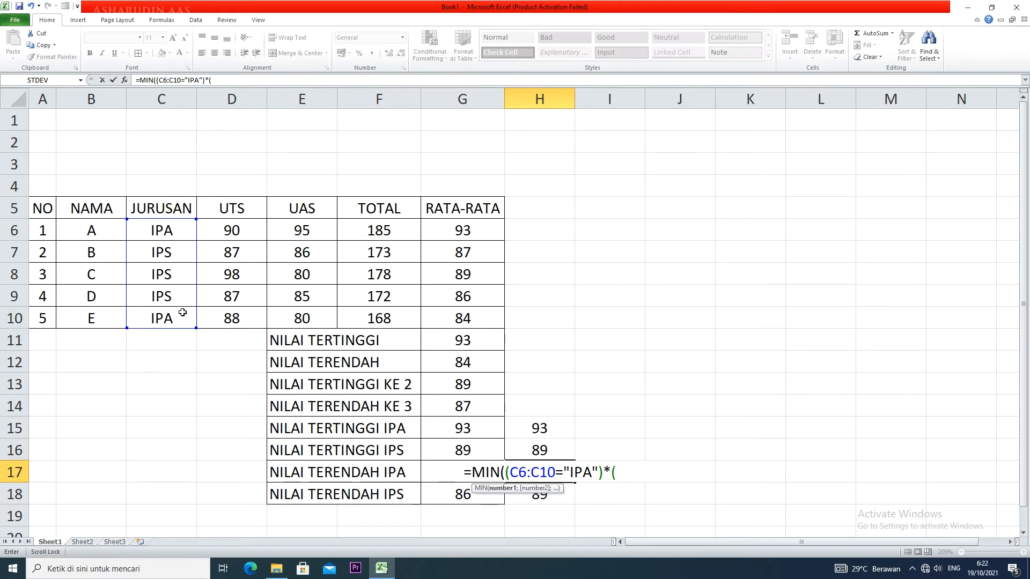
pyautogui.click(461, 230)
pyautogui.moveTo(460, 242); pyautogui.dragTo(461, 318)
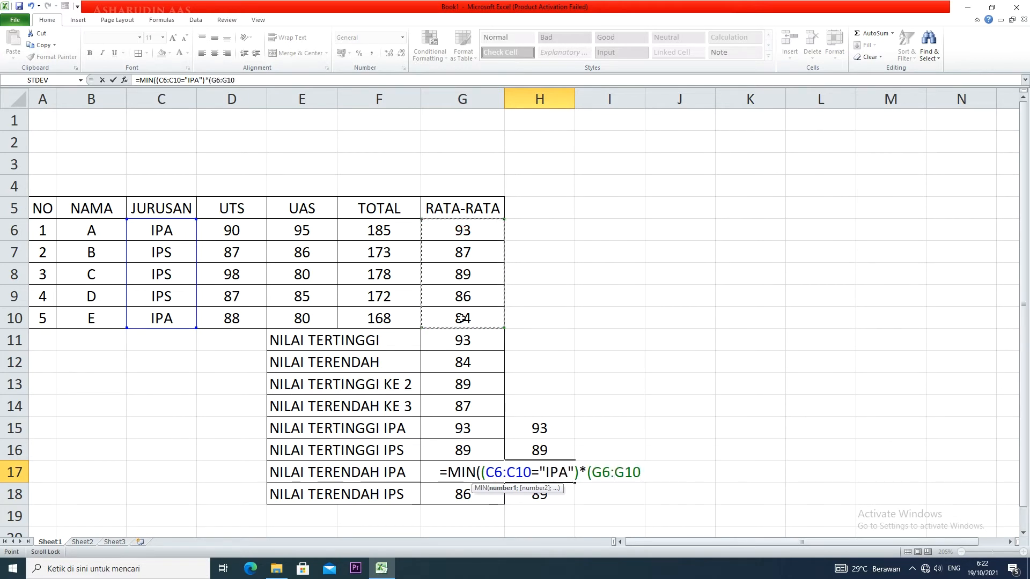
pyautogui.write('))')
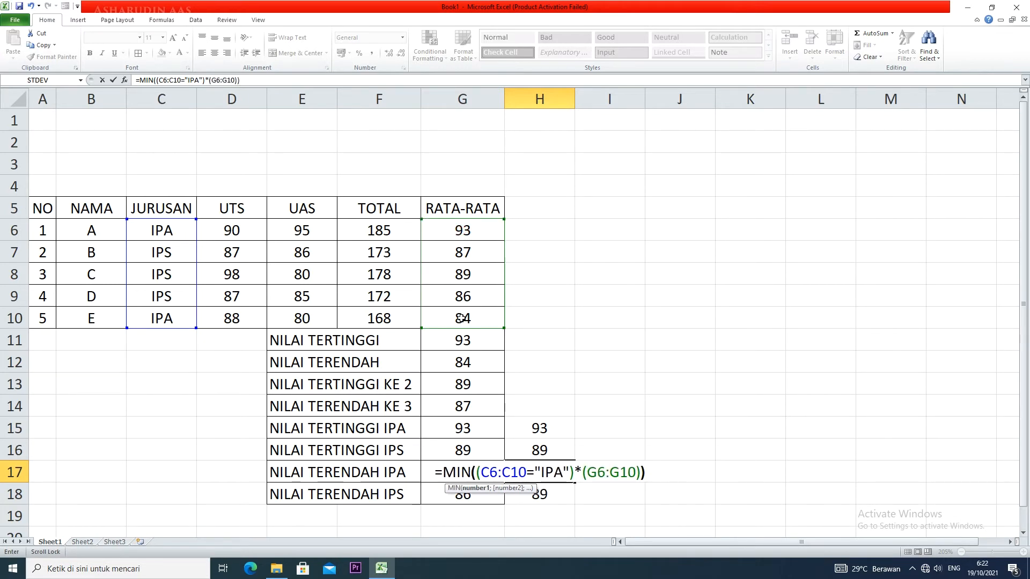
pyautogui.hotkey('ctrl', 'shift', 'Return')
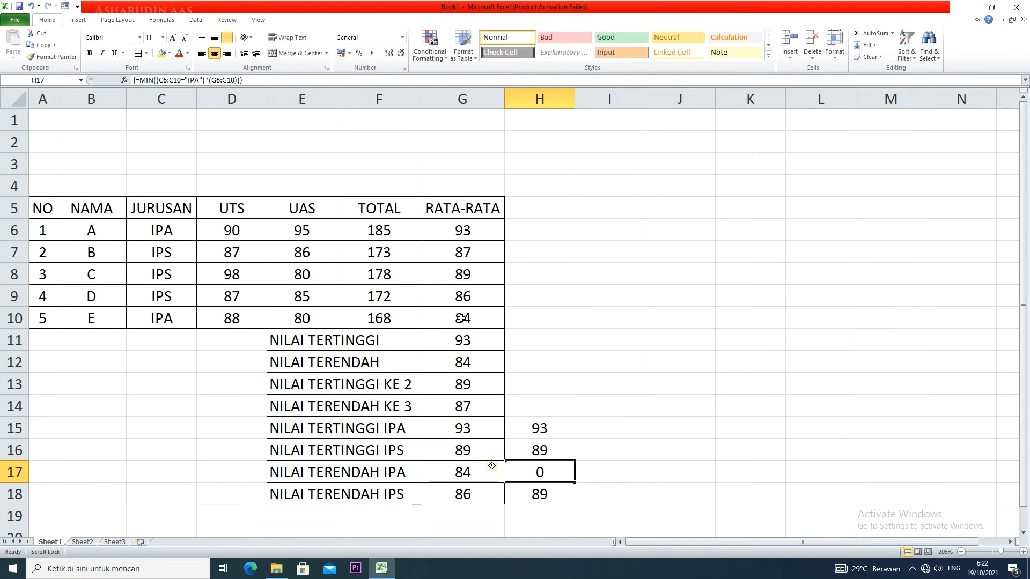
# - Check the H17 formula, then undo the recent edits back to before the array formula was copied into H17:H18
pyautogui.click(255, 80)
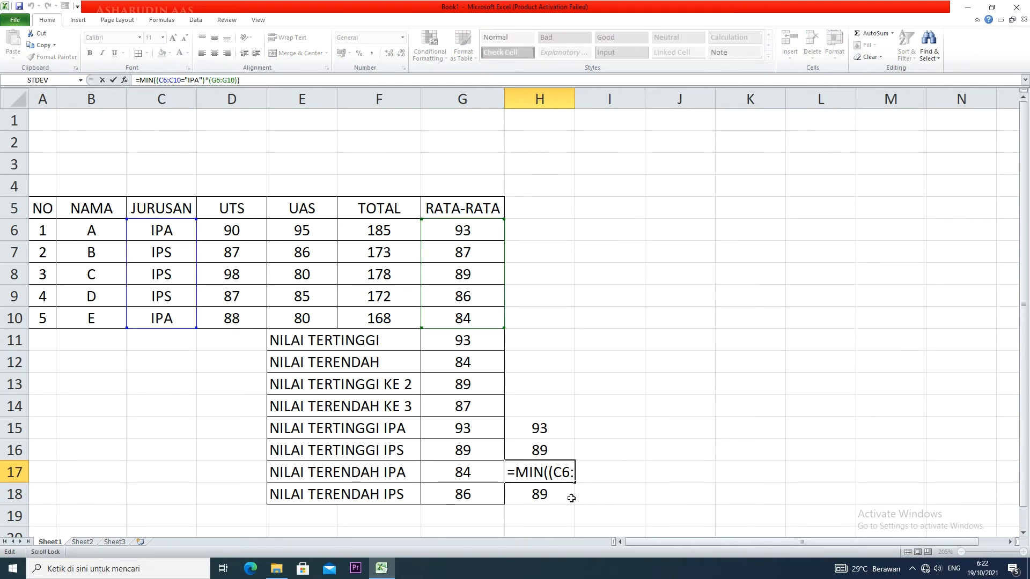
pyautogui.press('End')
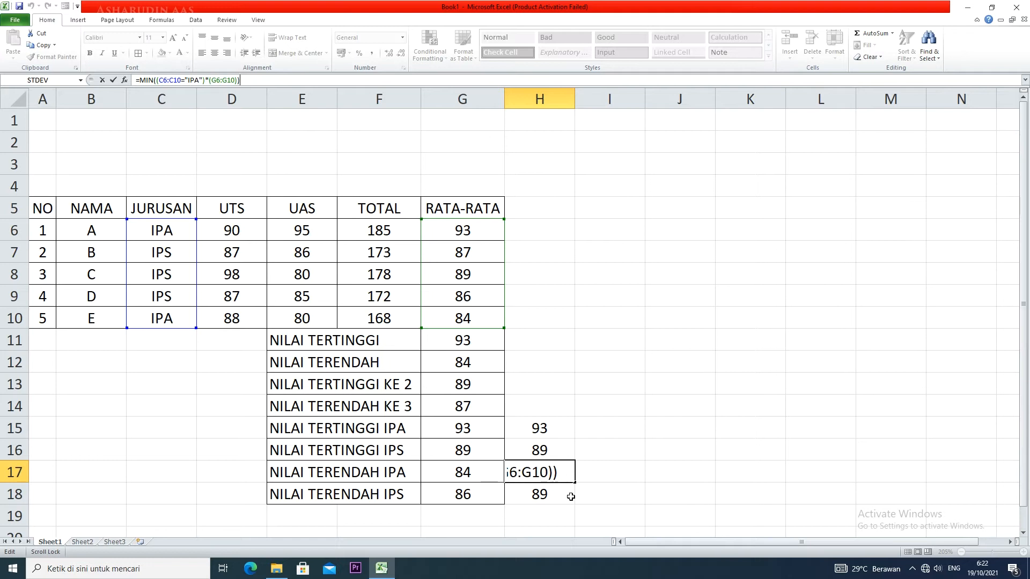
pyautogui.click(571, 497)
pyautogui.hotkey('ctrl', 'z')
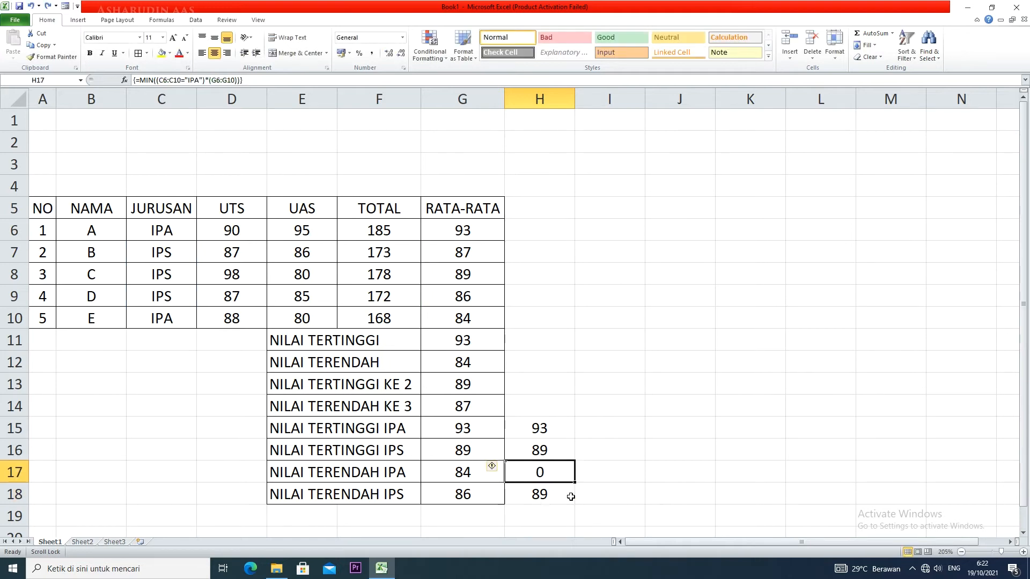
pyautogui.hotkey('ctrl', 'z')
pyautogui.hotkey('ctrl', 'z')
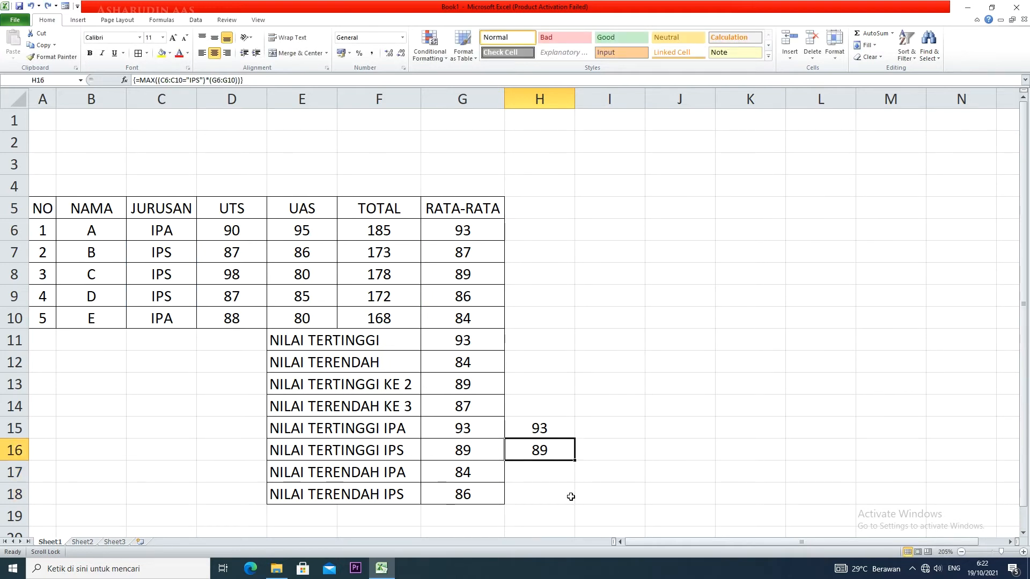
# - Try the array formula =MIN((C6:C10="IPS")*(G6:G10)) in H18 for the lowest IPS average
pyautogui.click(561, 479)
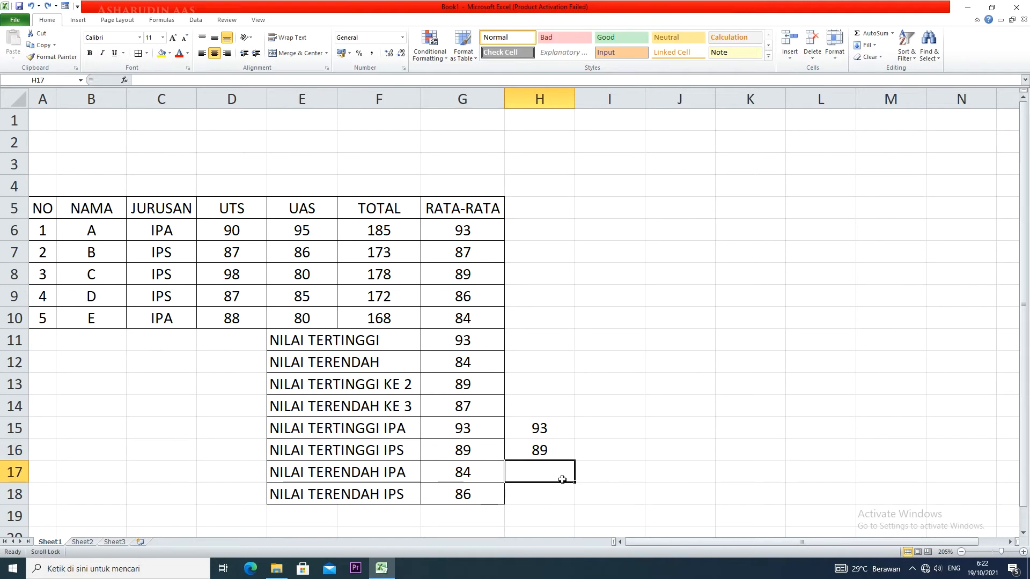
pyautogui.click(544, 500)
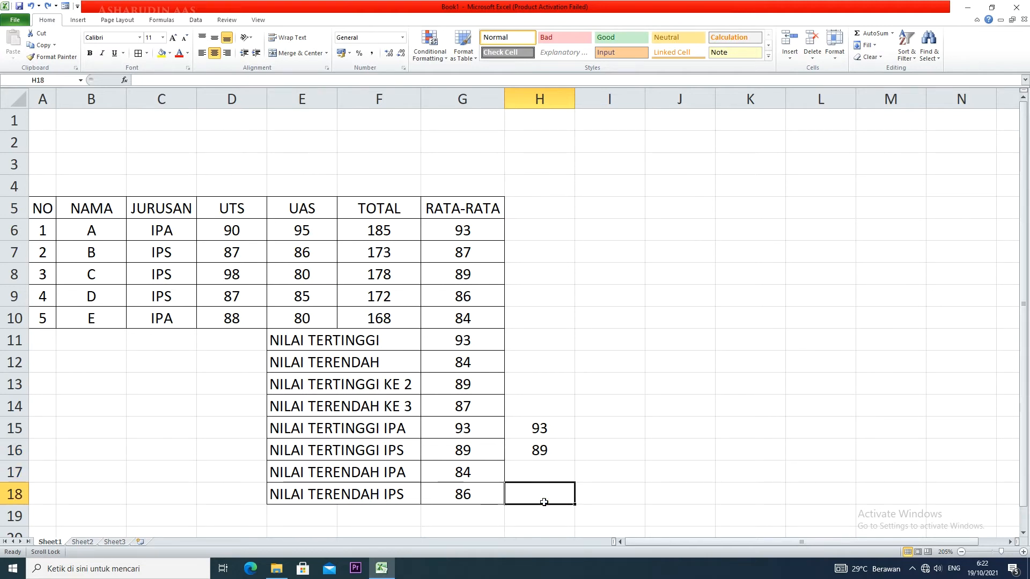
pyautogui.write('=MK')
pyautogui.press('BackSpace')
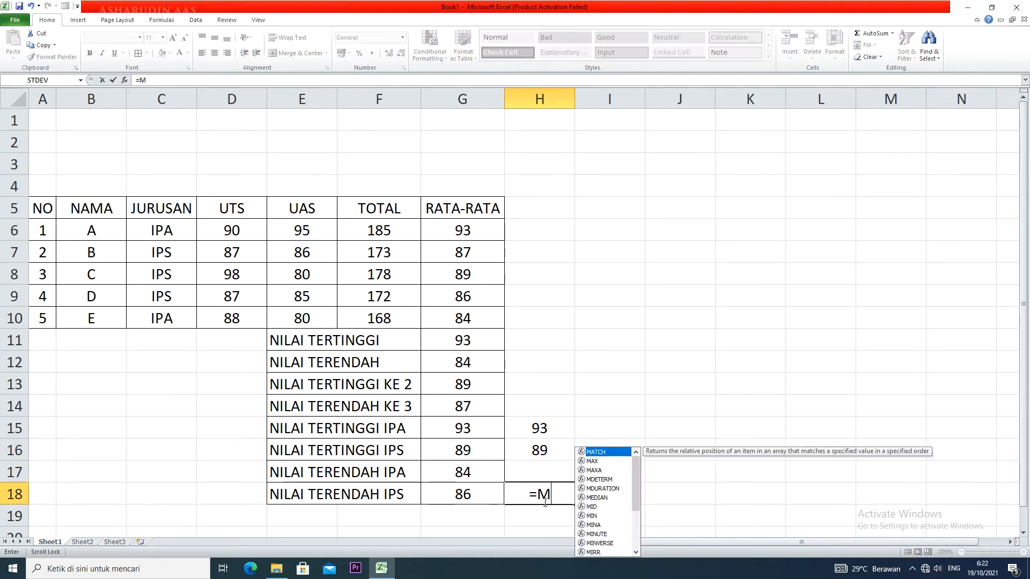
pyautogui.write('IN')
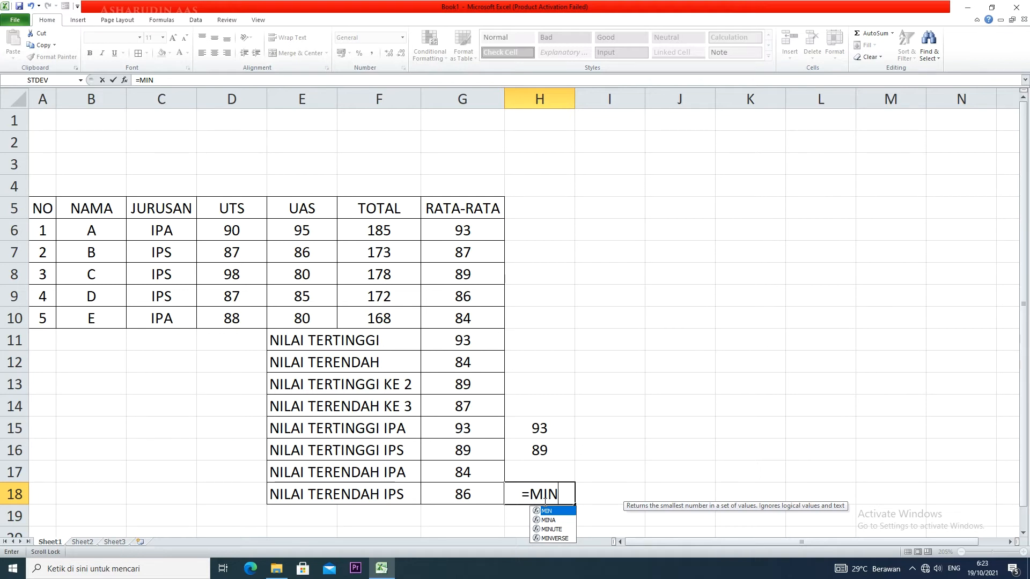
pyautogui.write('((')
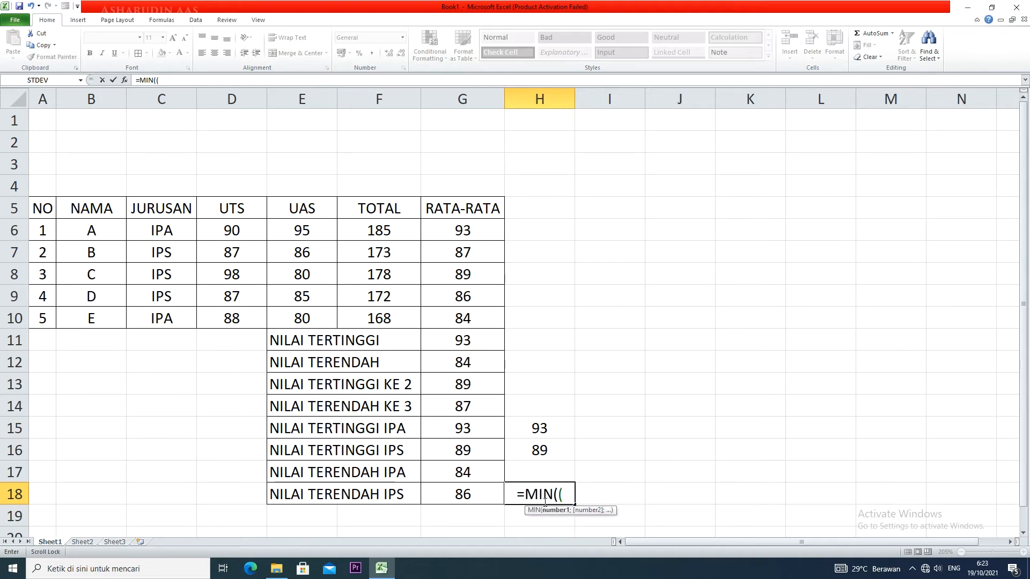
pyautogui.moveTo(176, 228); pyautogui.dragTo(179, 317)
pyautogui.write('=')
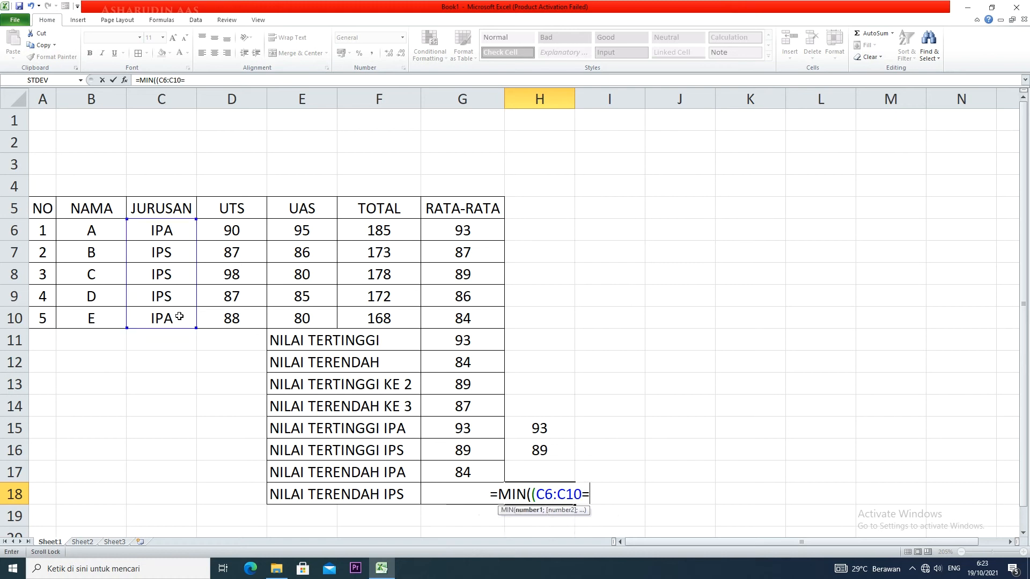
pyautogui.write('"IUPS')
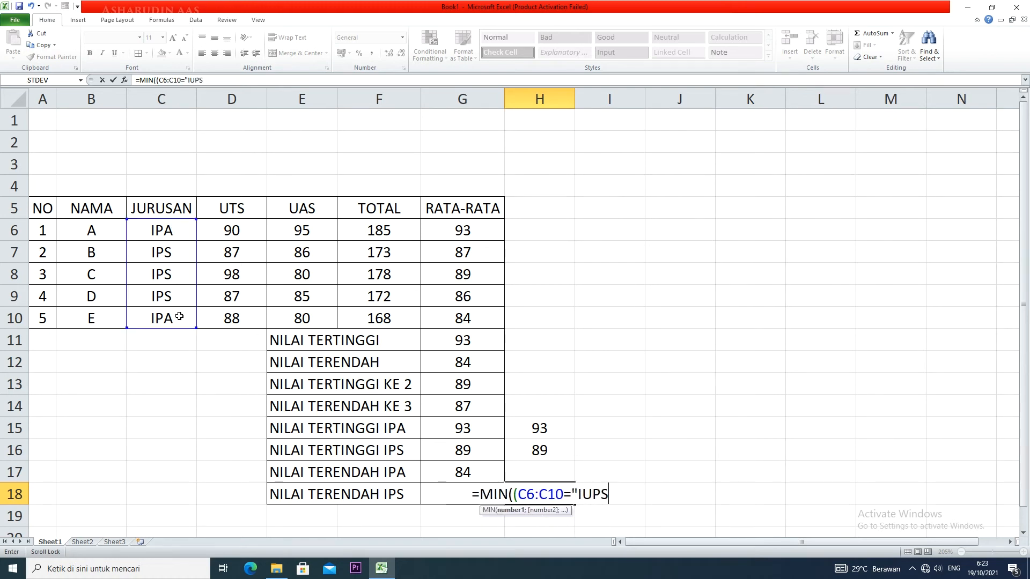
pyautogui.press('BackSpace')
pyautogui.press('BackSpace')
pyautogui.press('BackSpace')
pyautogui.write('PS')
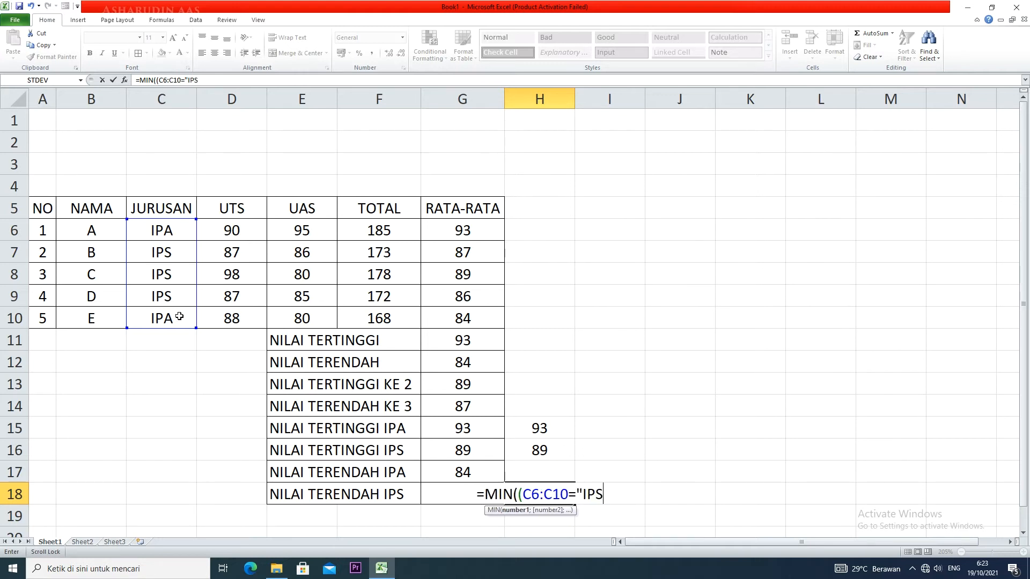
pyautogui.write('")*(')
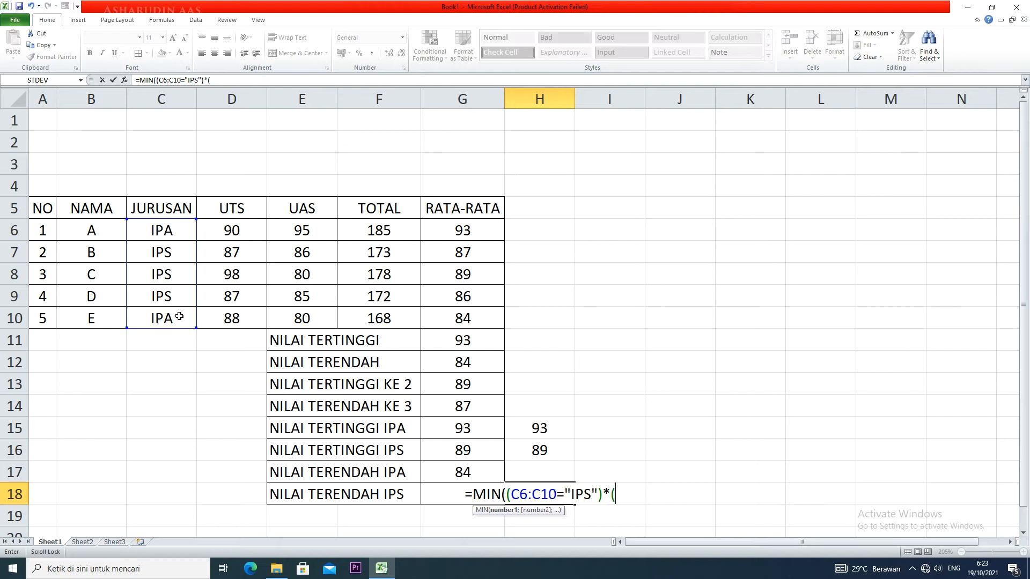
pyautogui.moveTo(459, 232); pyautogui.dragTo(460, 265)
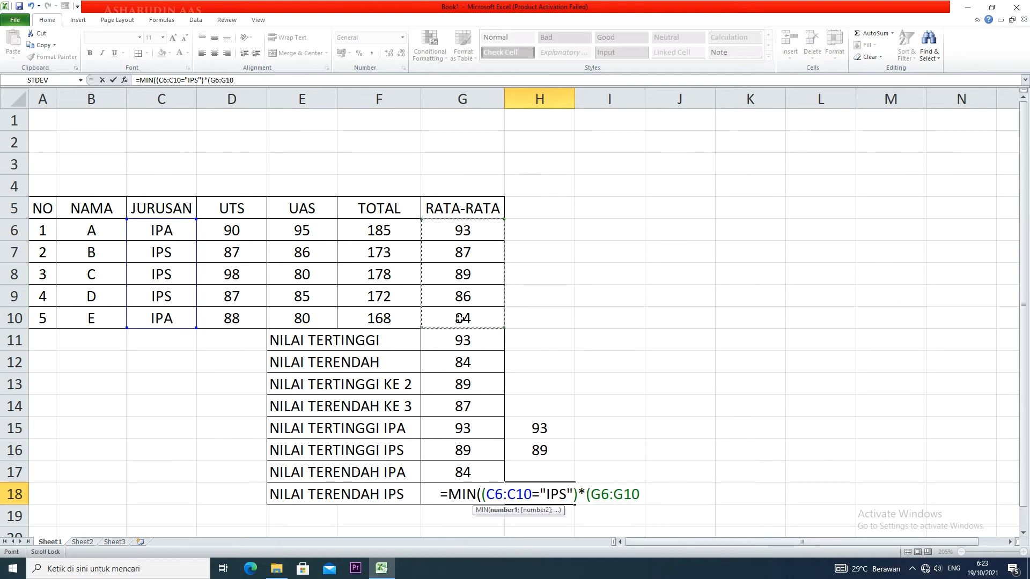
pyautogui.write('))')
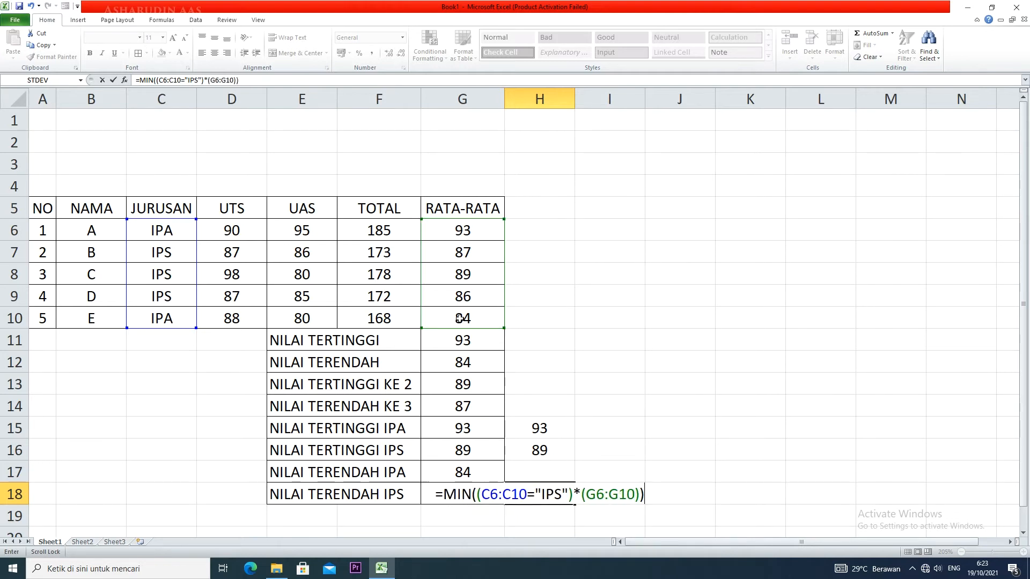
pyautogui.hotkey('ctrl', 'shift', 'Return')
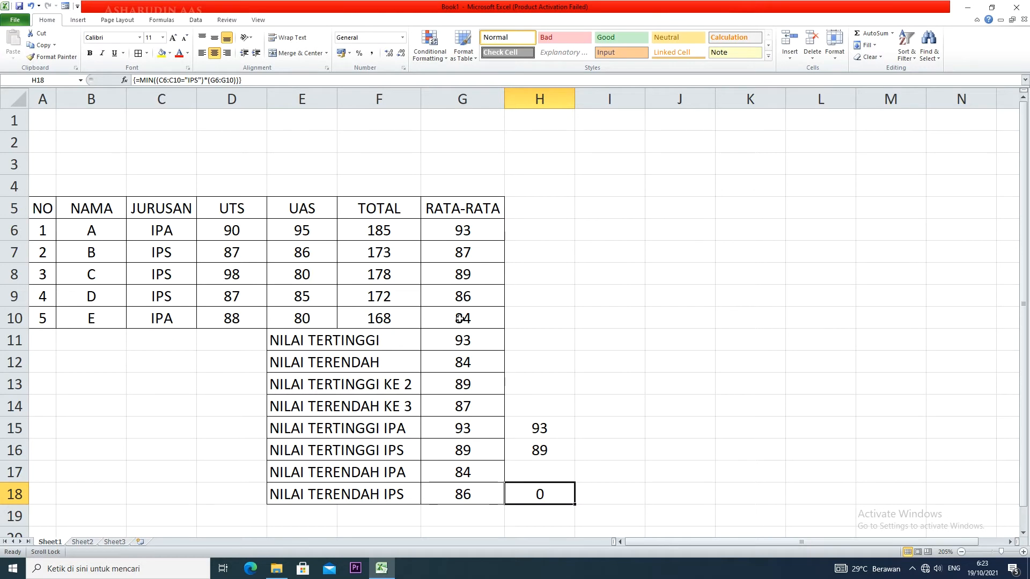
# - Review the H18 formula by entering it as a normal formula, then as an array formula again
pyautogui.doubleClick(555, 494)
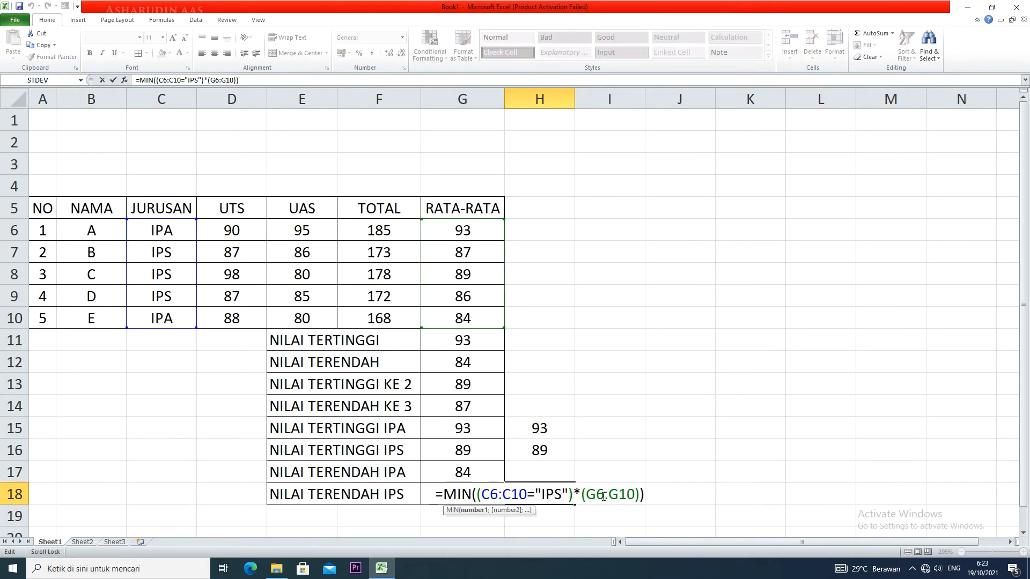
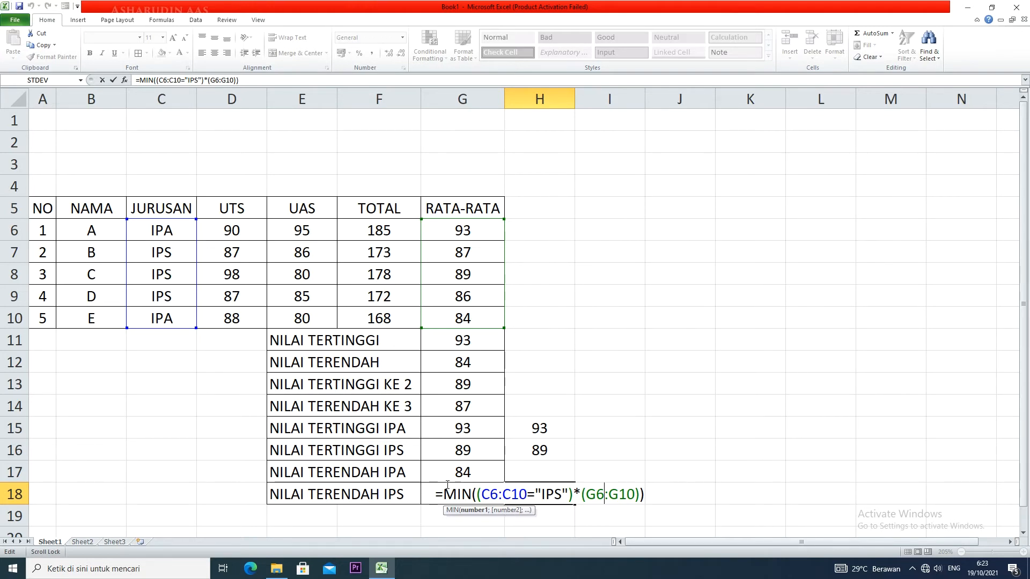
pyautogui.press('Return')
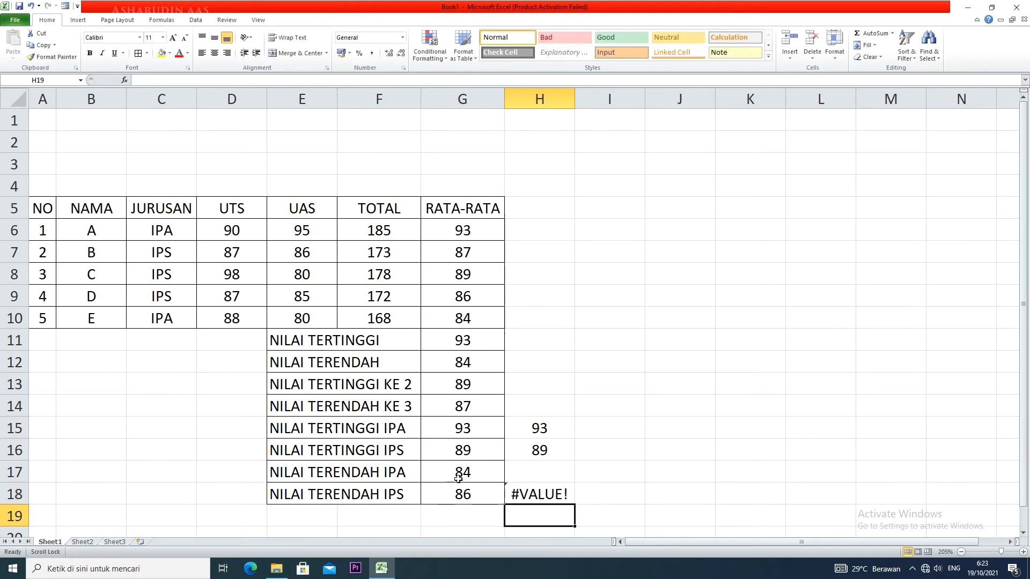
pyautogui.doubleClick(534, 497)
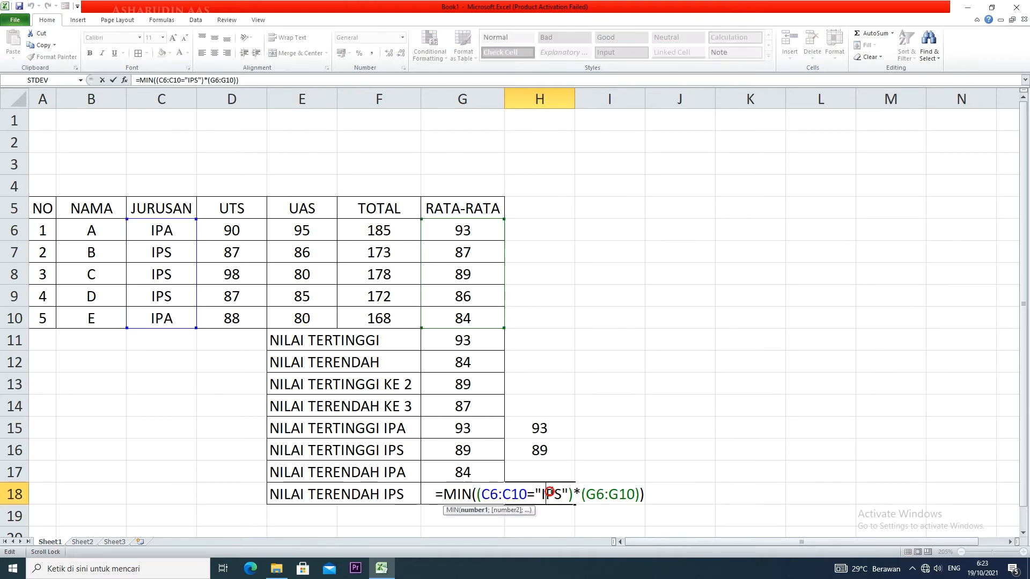
pyautogui.hotkey('ctrl', 'shift', 'Return')
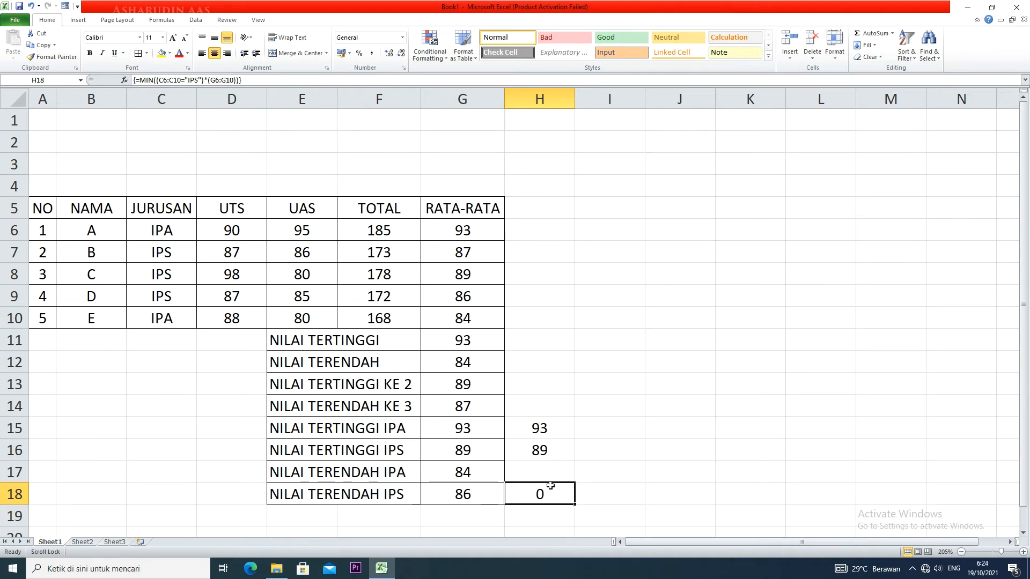
# - Compare the array formulas in H15 and H16 with the one in H18, and delete the formula from H18
pyautogui.click(550, 451)
pyautogui.click(555, 430)
pyautogui.click(551, 450)
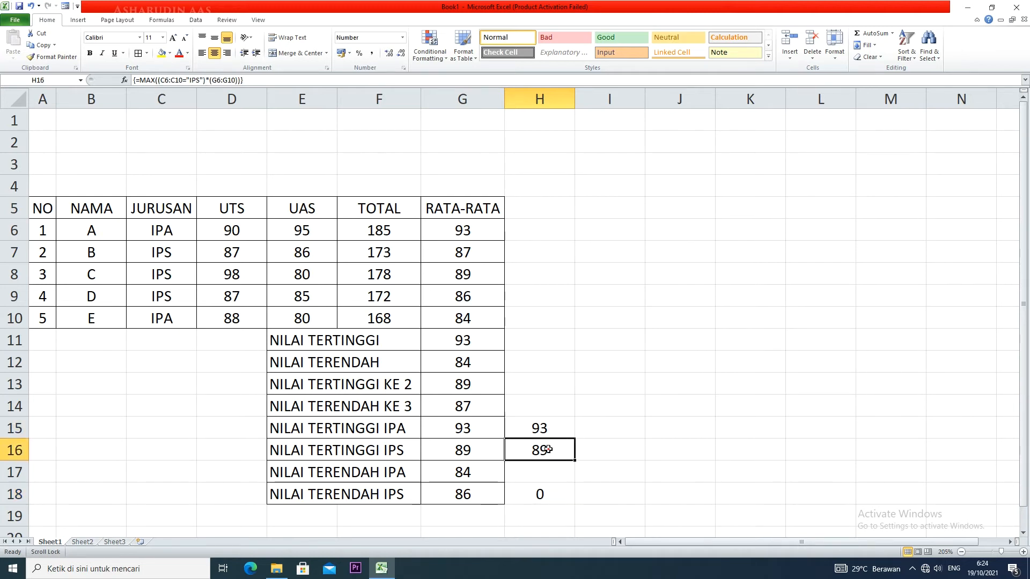
pyautogui.click(541, 494)
pyautogui.click(547, 456)
pyautogui.click(543, 489)
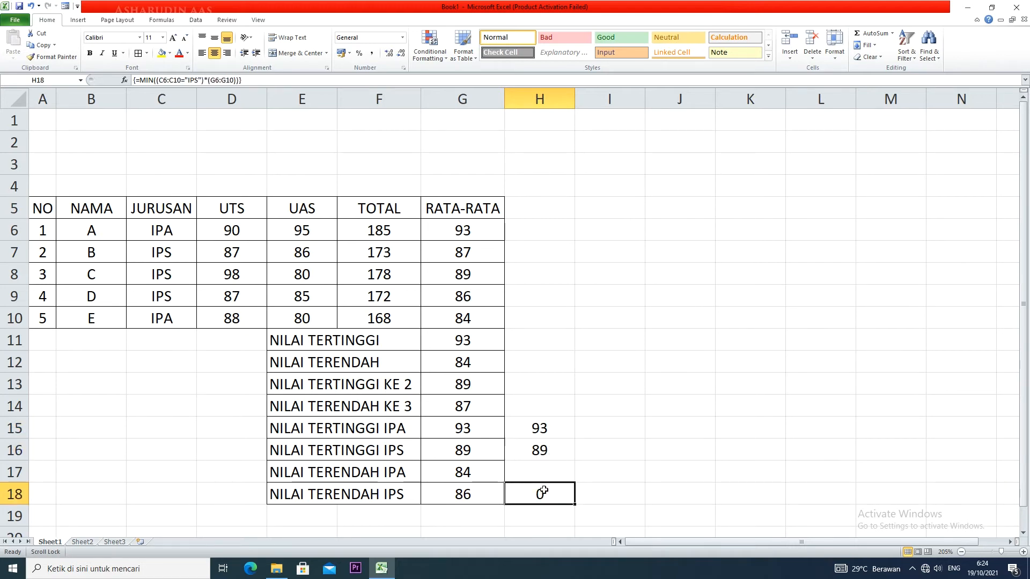
pyautogui.press('Delete')
pyautogui.click(545, 476)
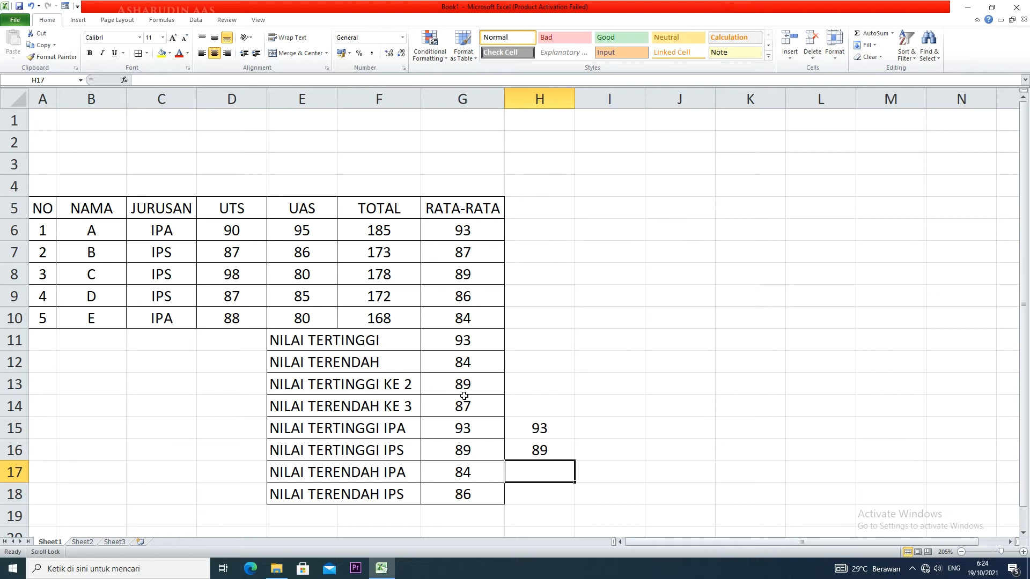
# - Delete the alternative array formulas from H15:H16
pyautogui.moveTo(476, 384); pyautogui.dragTo(472, 403)
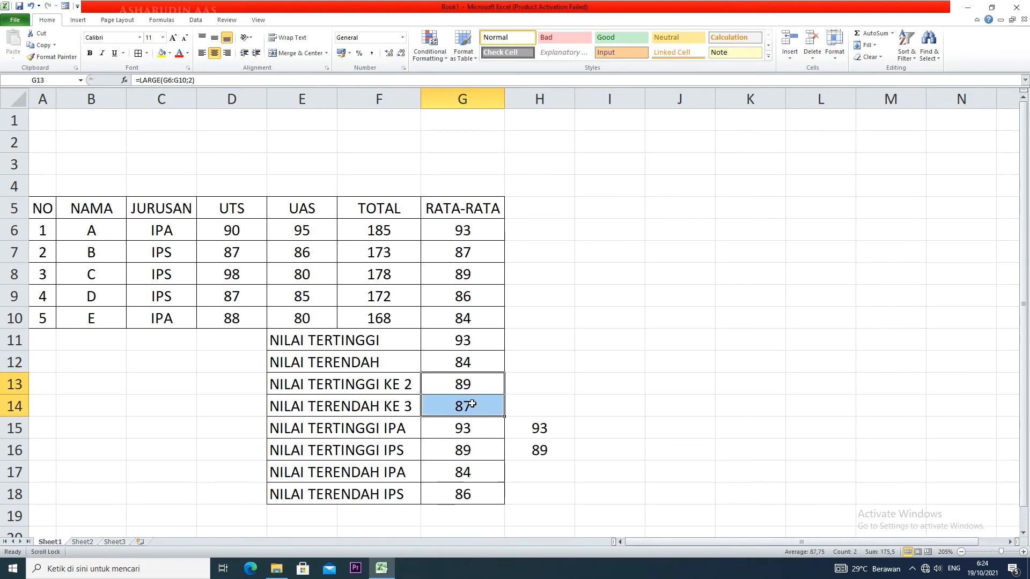
pyautogui.moveTo(539, 426); pyautogui.dragTo(539, 451)
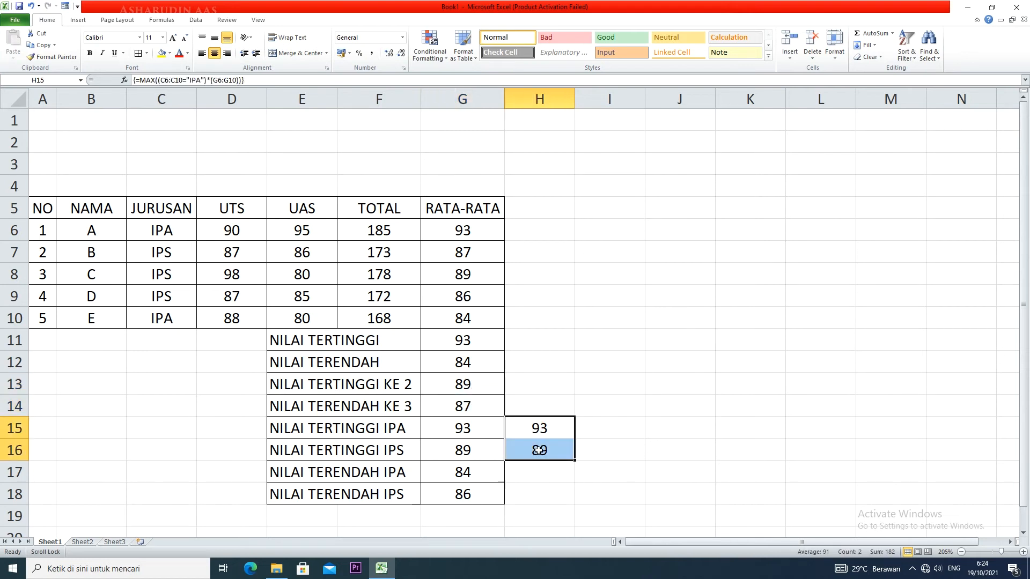
pyautogui.press('Delete')
# - Enter =LARGE(IF(C6:C10="IPA";G6:G10);2) in H13 as a normal formula for the second-highest IPA average
pyautogui.click(540, 389)
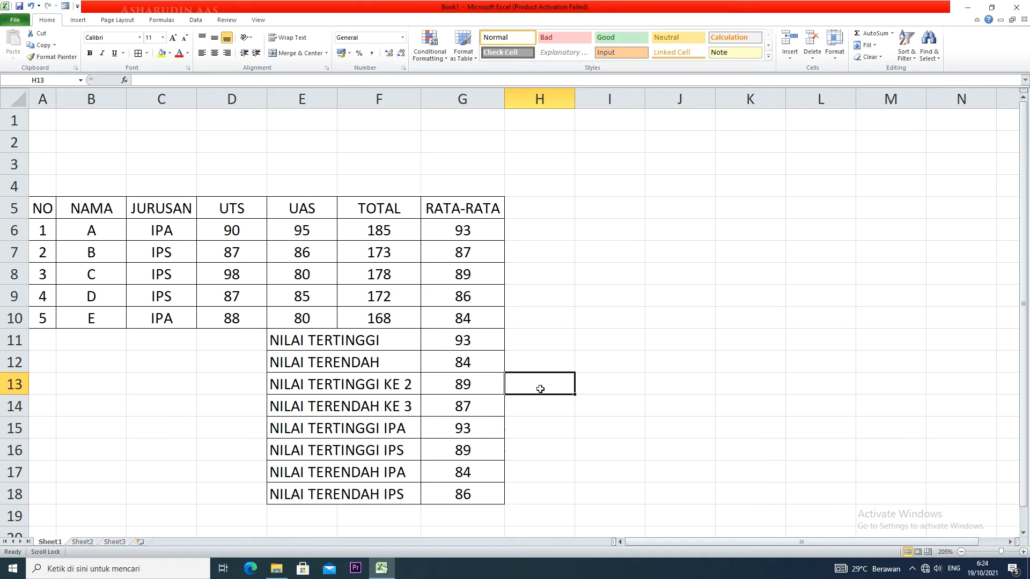
pyautogui.write('=LARGE')
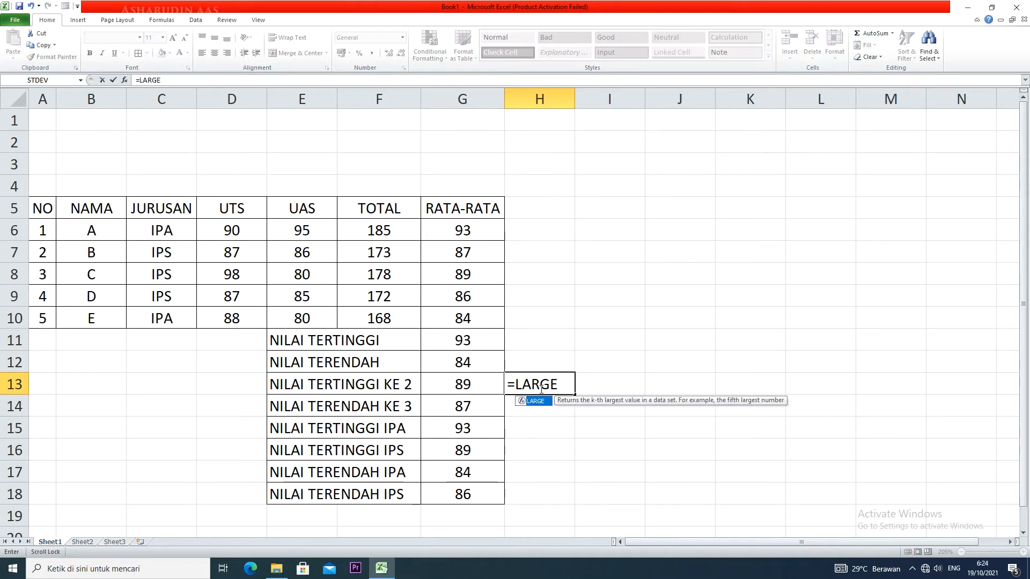
pyautogui.write('(IF(')
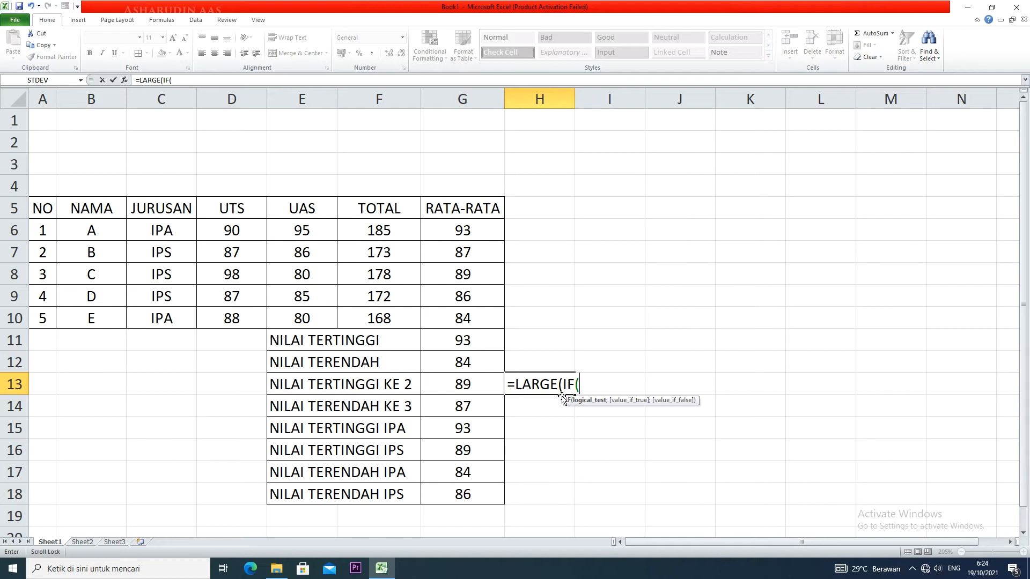
pyautogui.moveTo(185, 227); pyautogui.dragTo(178, 319)
pyautogui.write('=')
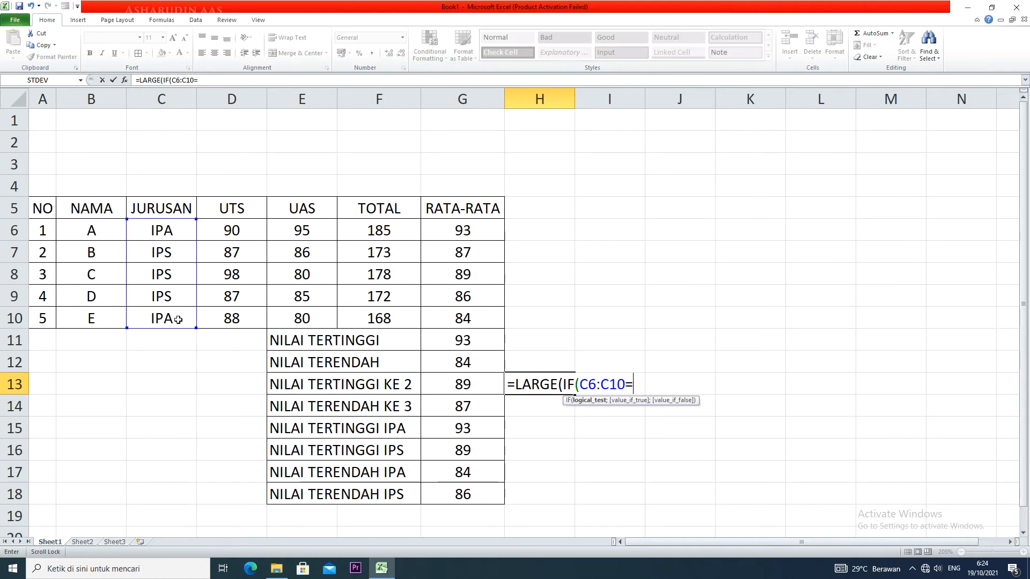
pyautogui.write('"IPA"')
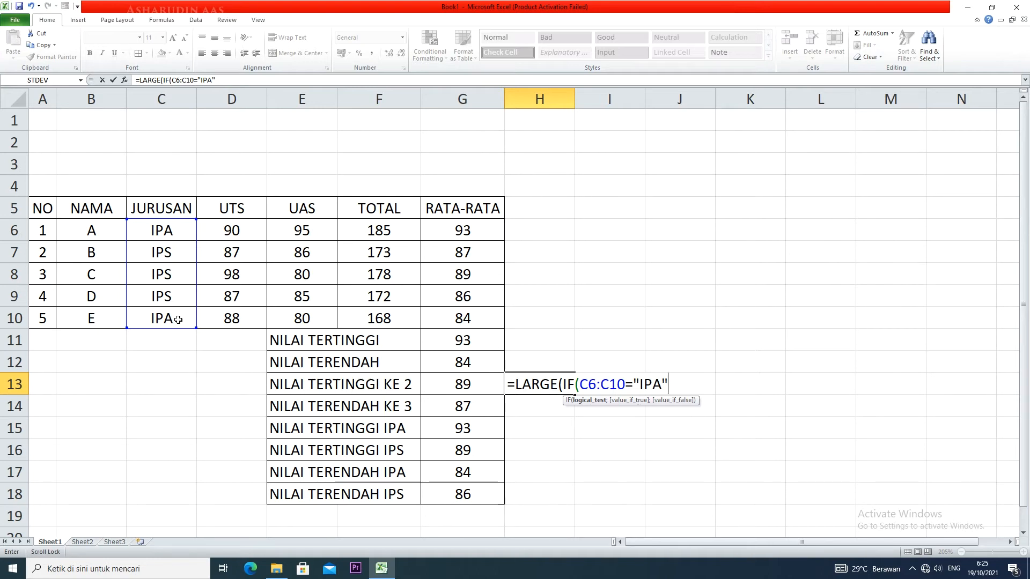
pyautogui.write(';')
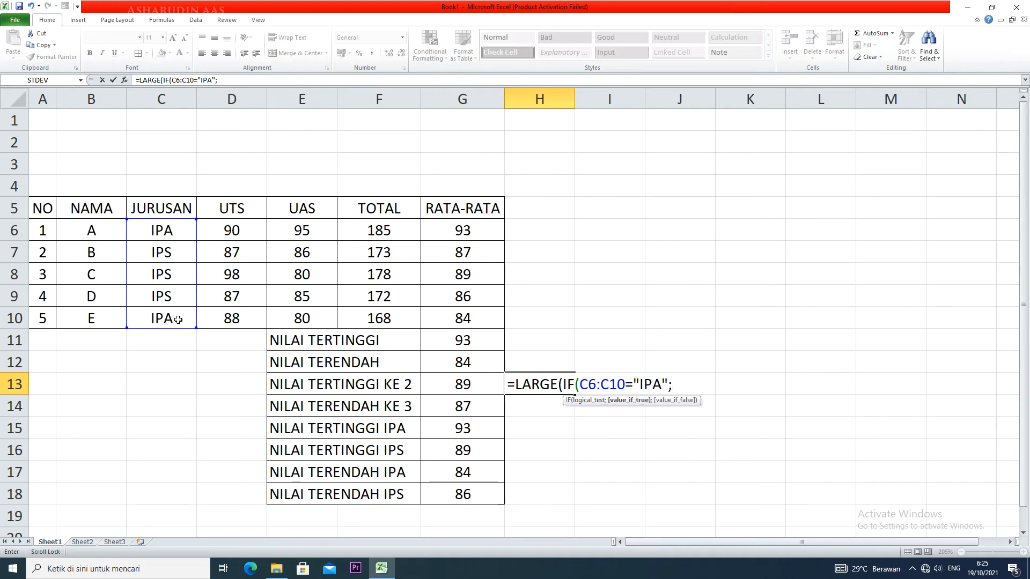
pyautogui.moveTo(453, 230); pyautogui.dragTo(457, 316)
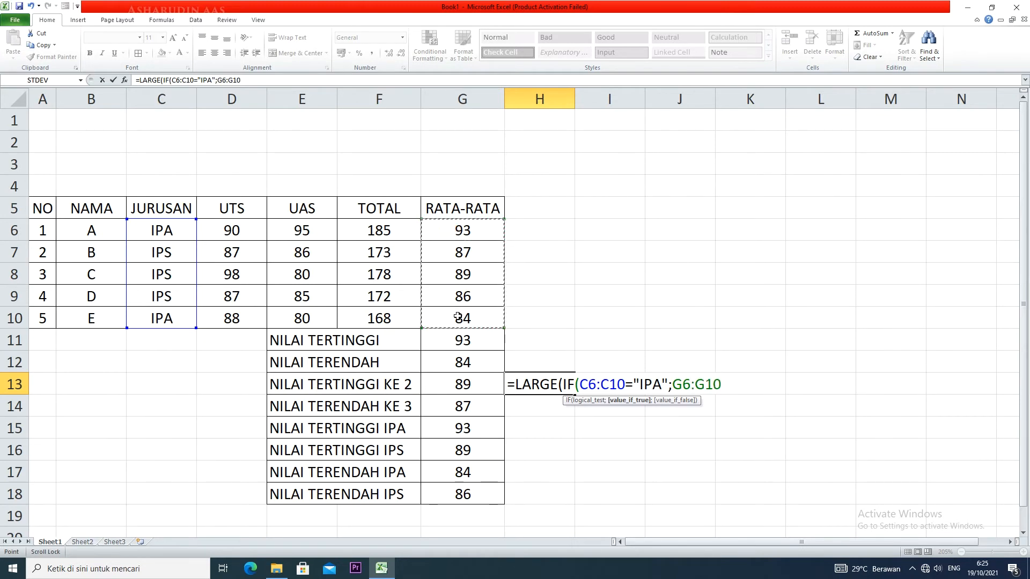
pyautogui.write(');')
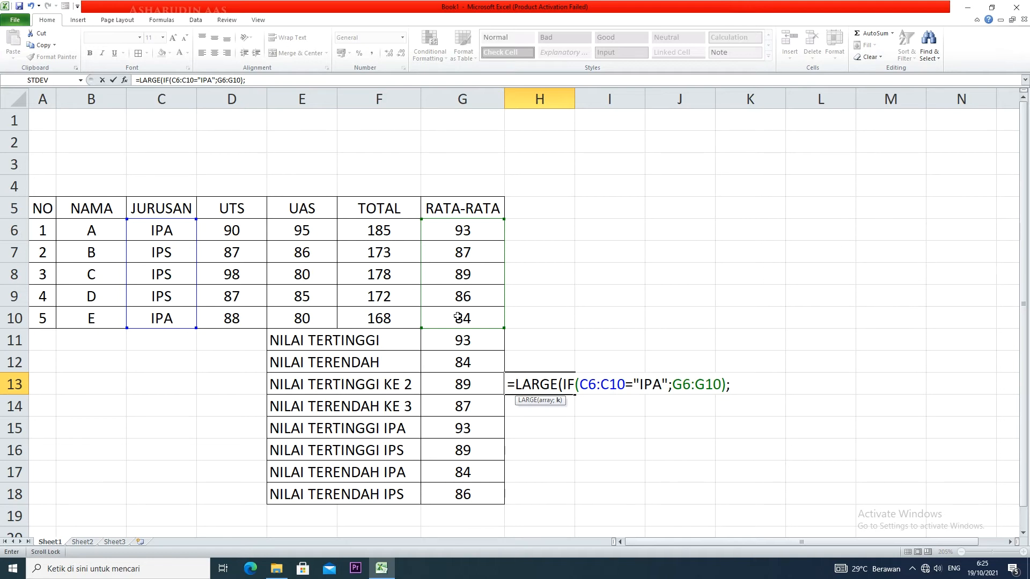
pyautogui.write('2)')
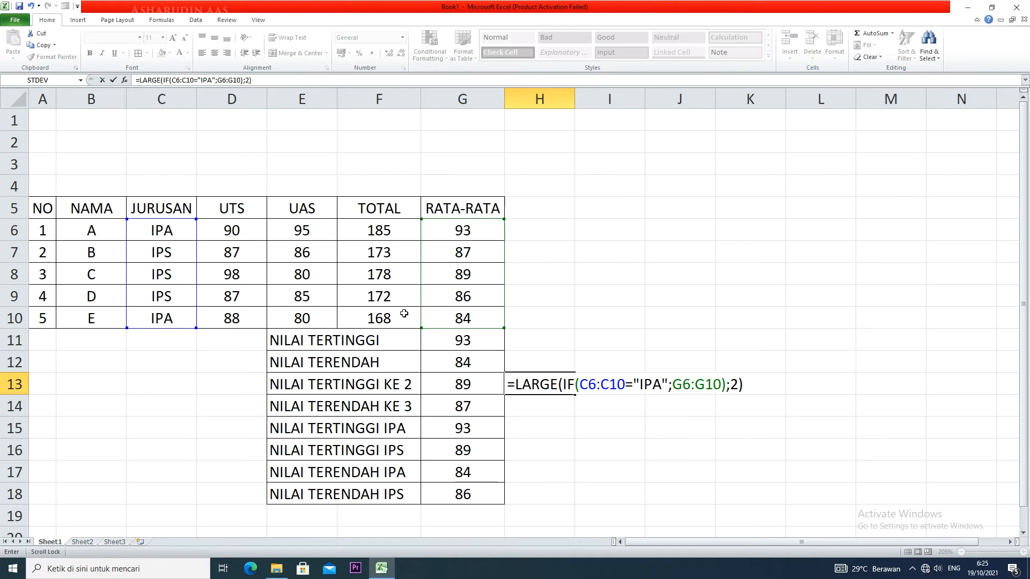
pyautogui.click(467, 320)
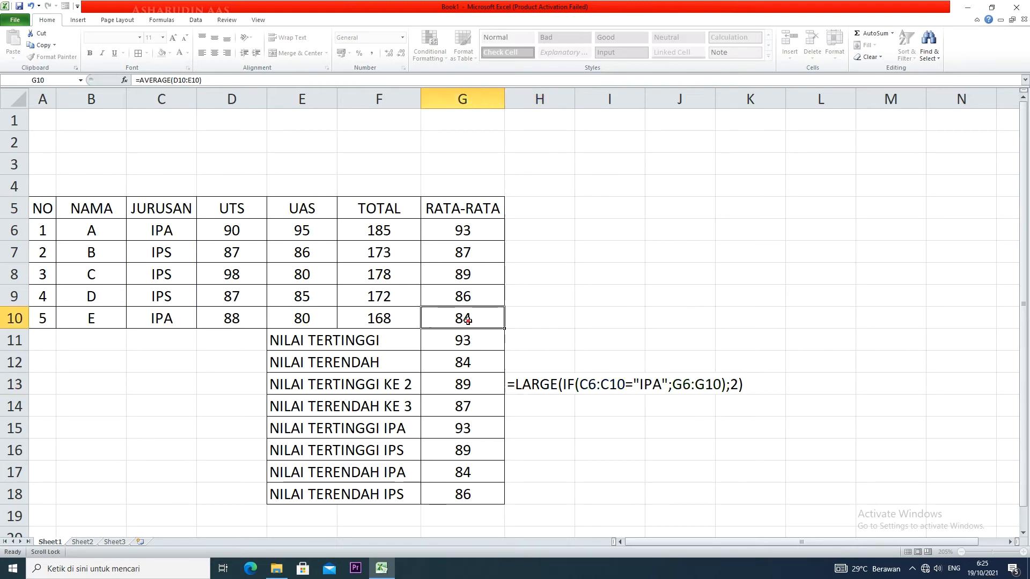
pyautogui.click(539, 384)
pyautogui.doubleClick(550, 384)
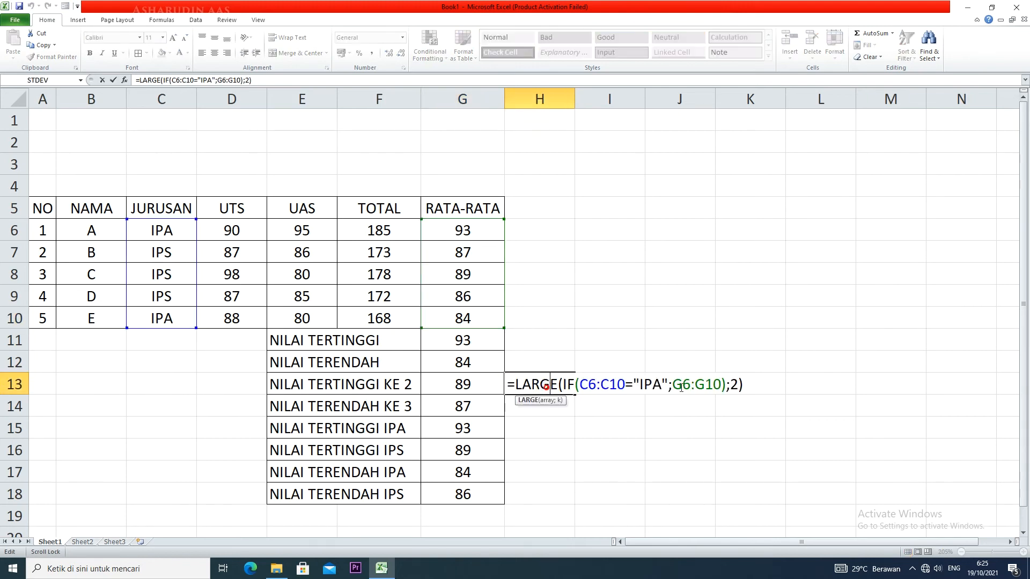
pyautogui.press('Return')
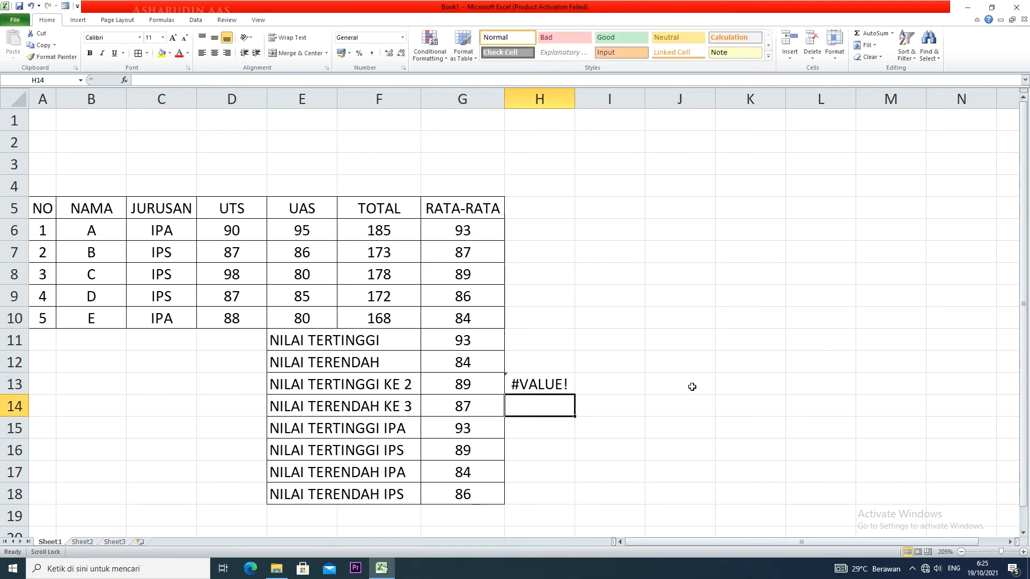
# - Convert the LARGE formula in H13 into an array formula
pyautogui.click(552, 382)
pyautogui.doubleClick(553, 380)
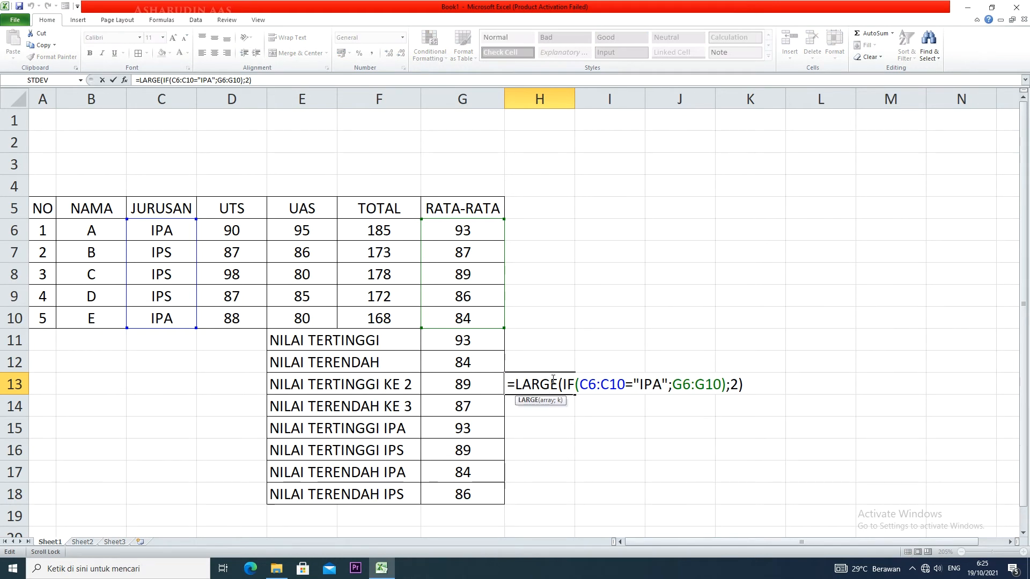
pyautogui.hotkey('ctrl', 'shift', 'Return')
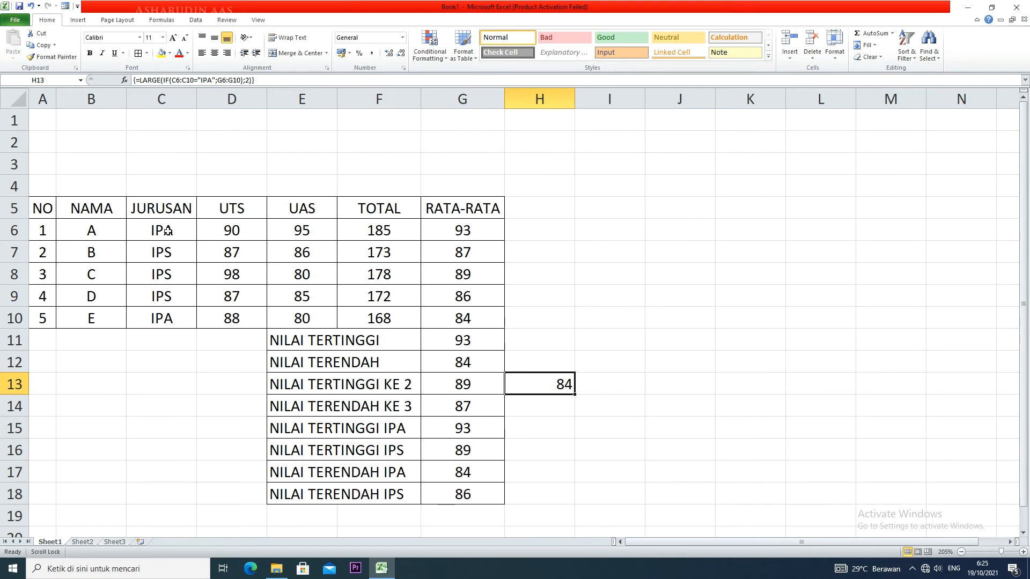
pyautogui.click(546, 407)
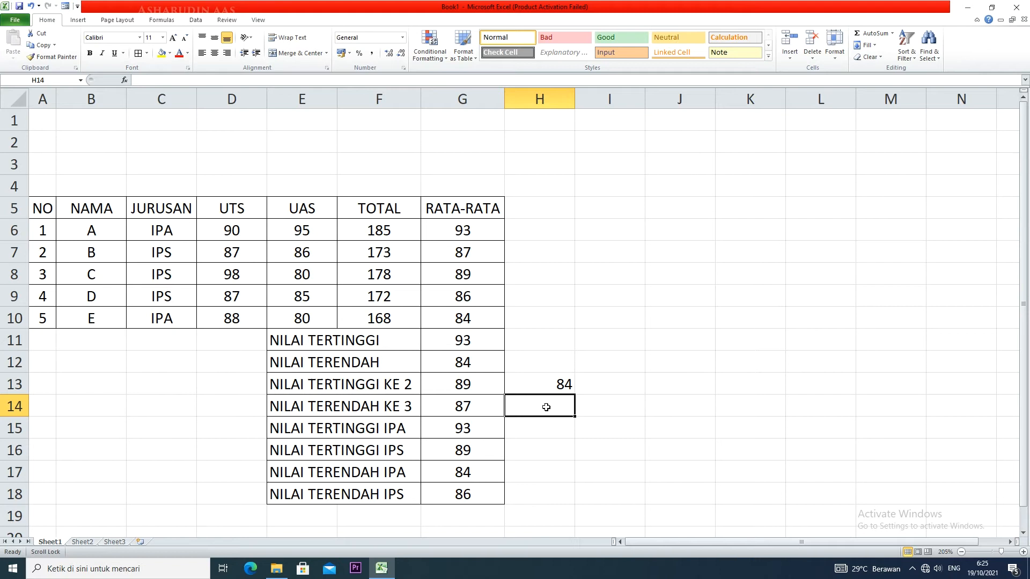
# - Enter the array formula =SMALL(IF(C6:C10="IPS";G6:G10);3) in cell H14
pyautogui.write('=SMAL;')
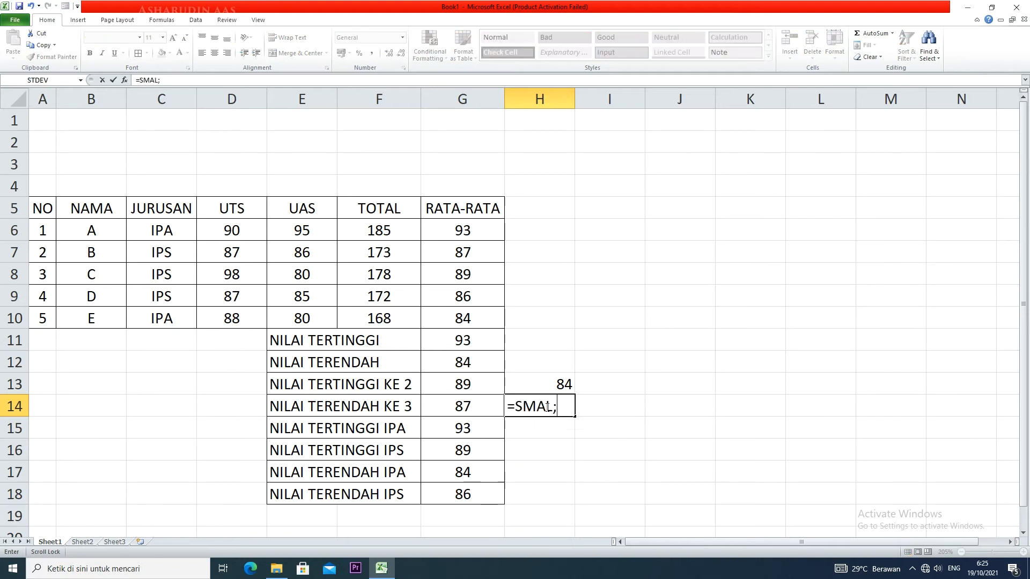
pyautogui.press('BackSpace')
pyautogui.write('L(IF')
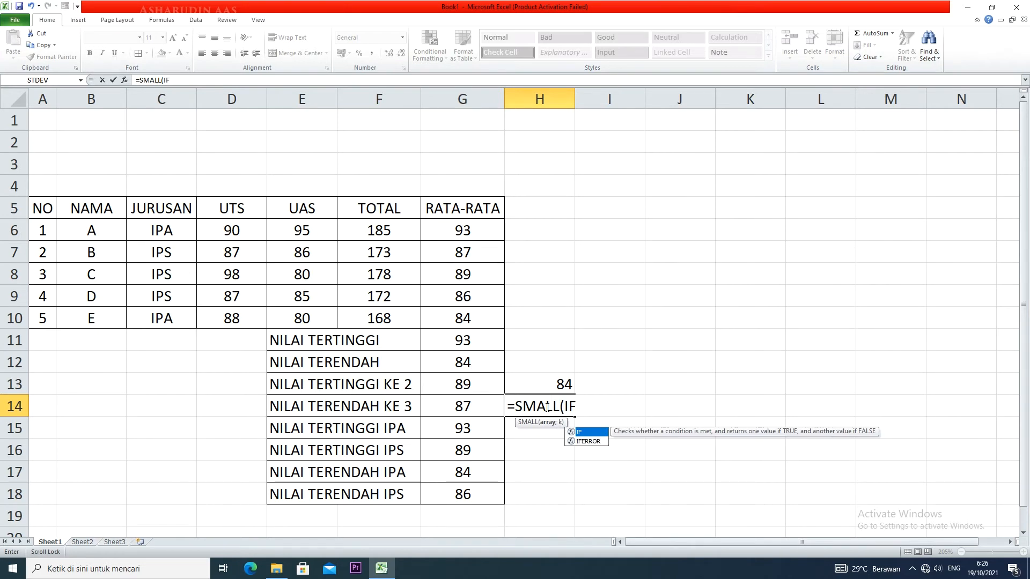
pyautogui.write('(')
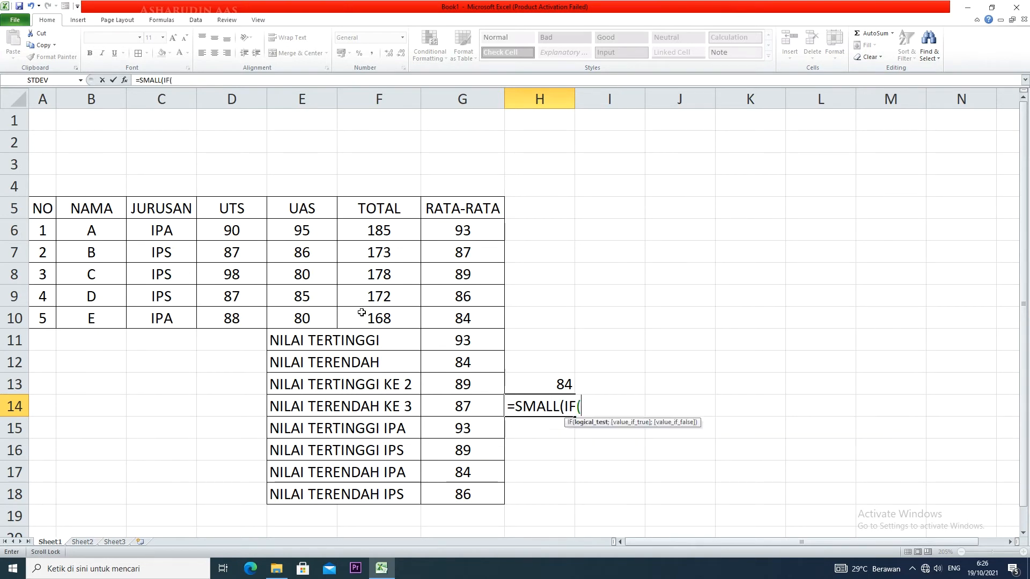
pyautogui.moveTo(163, 228); pyautogui.dragTo(157, 311)
pyautogui.write('=')
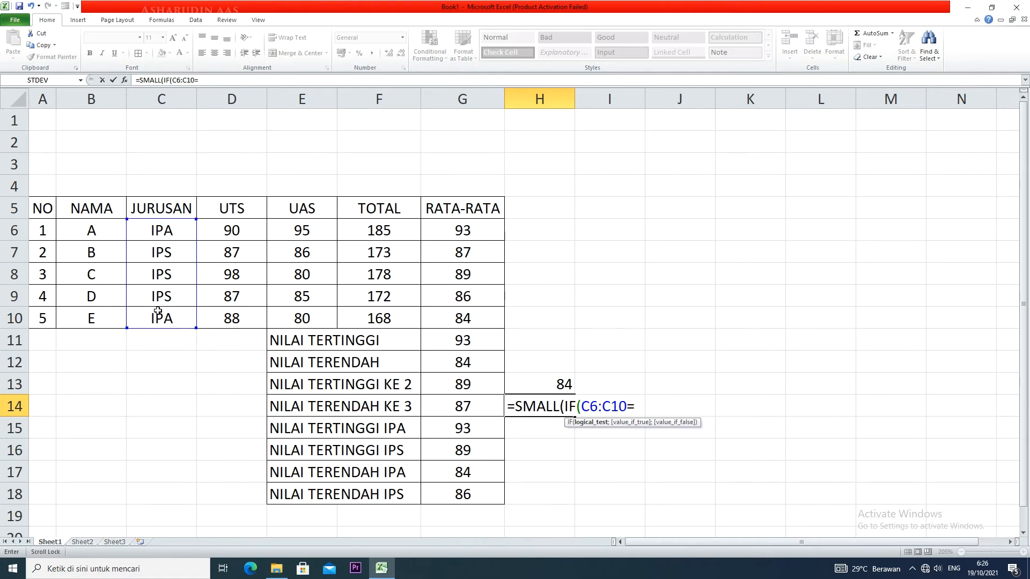
pyautogui.write('"IPS";')
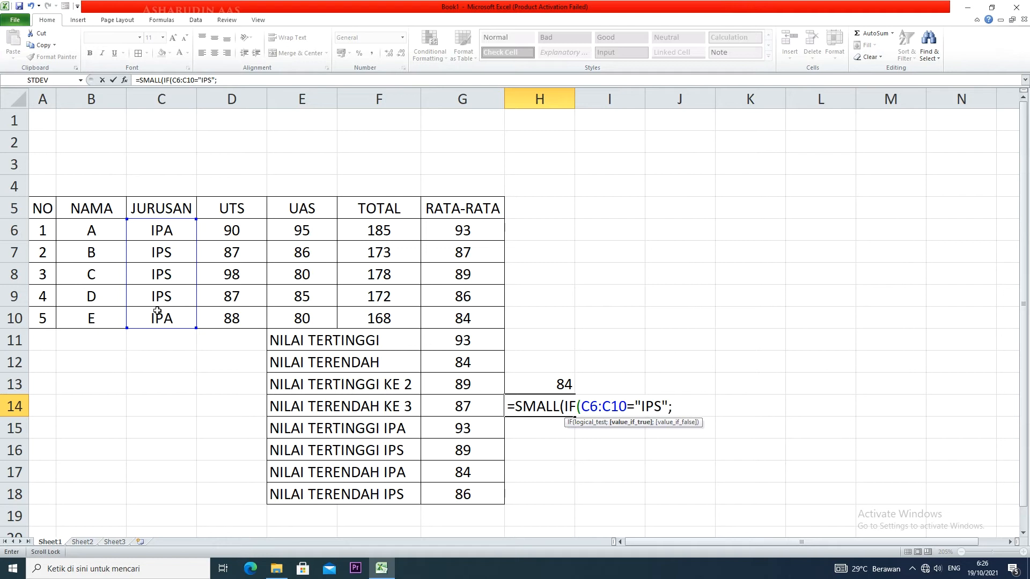
pyautogui.moveTo(486, 234); pyautogui.dragTo(479, 319)
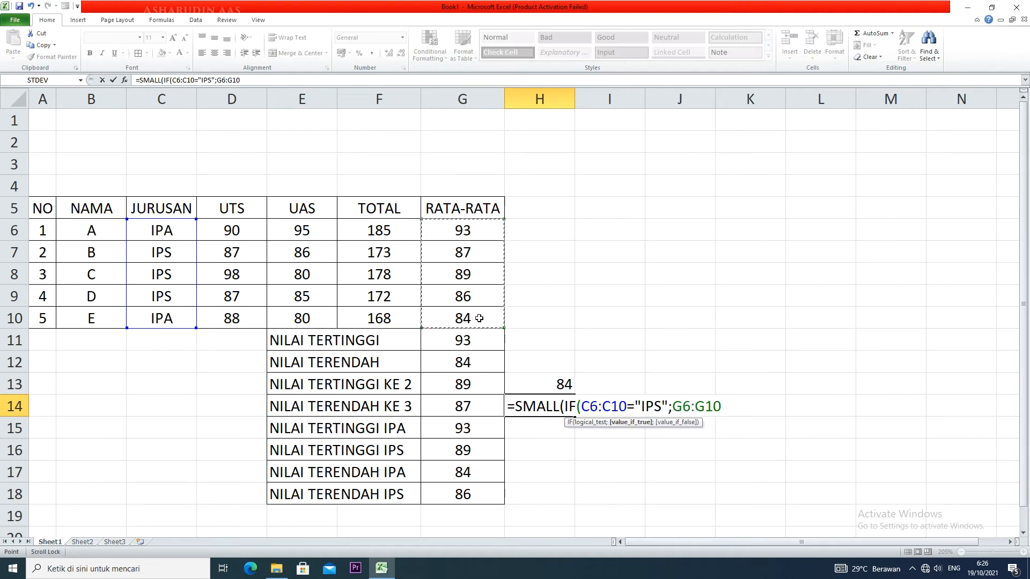
pyautogui.write(')')
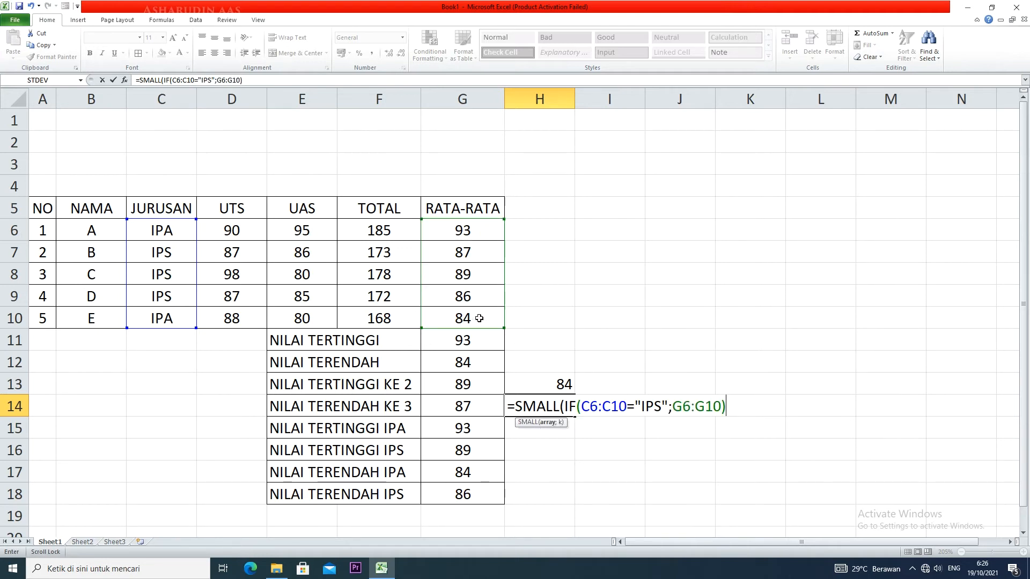
pyautogui.write(';')
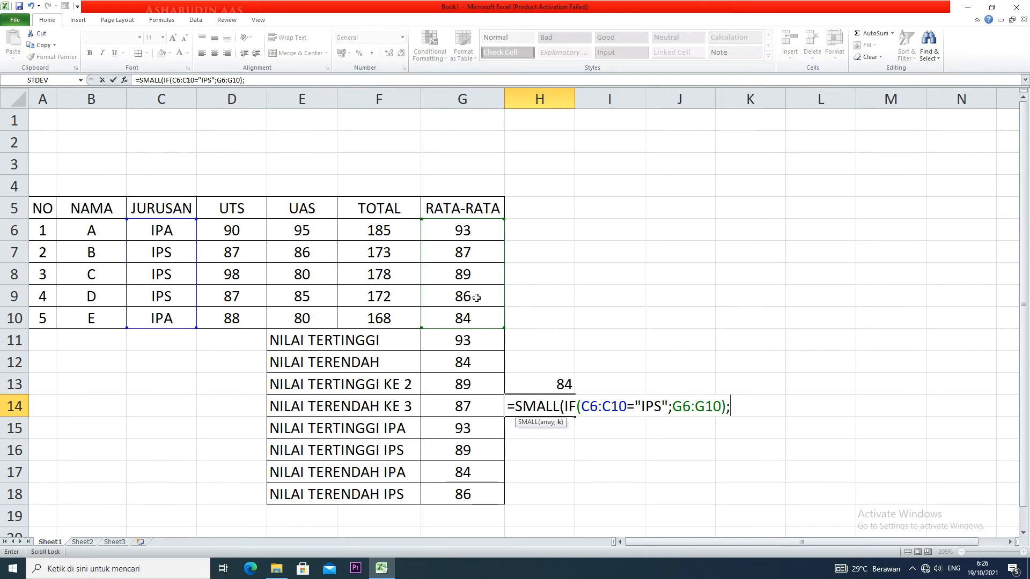
pyautogui.write('3)')
pyautogui.hotkey('ctrl', 'shift', 'Return')
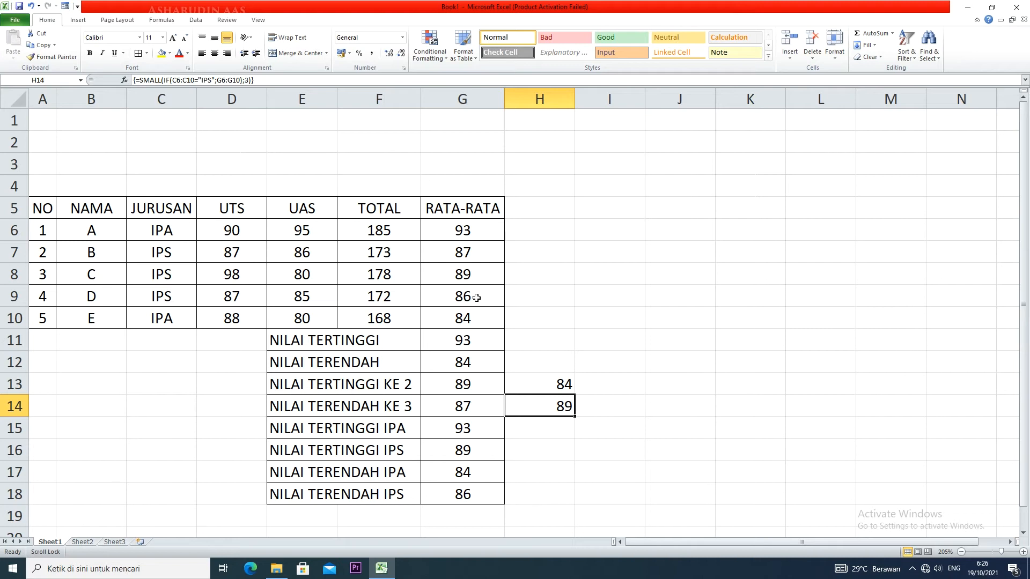
# - Change the k argument of the SMALL array formula in H14 to 2, keeping it an array formula
pyautogui.doubleClick(561, 411)
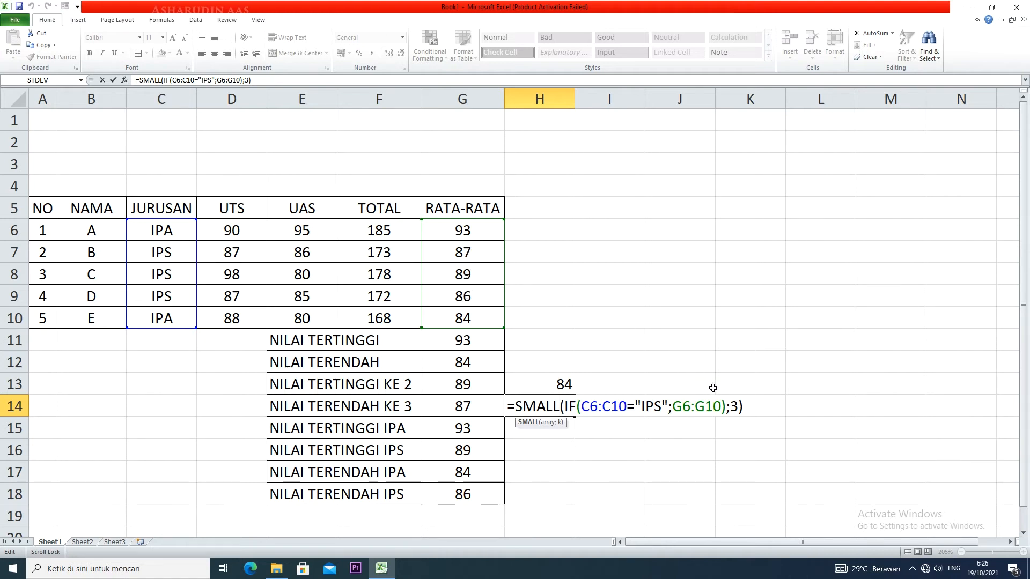
pyautogui.click(738, 406)
pyautogui.press('BackSpace')
pyautogui.write('2')
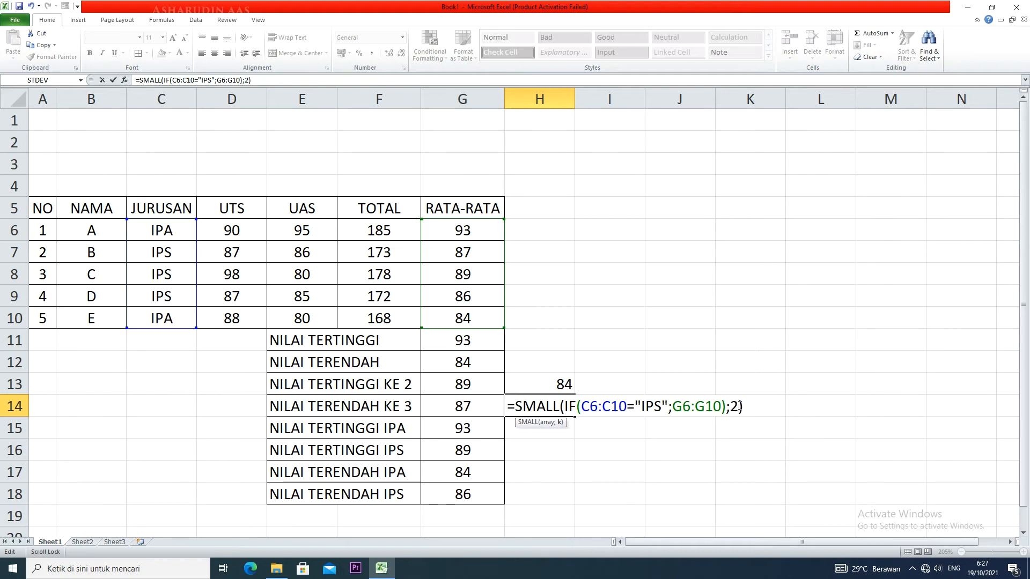
pyautogui.hotkey('ctrl', 'shift', 'Return')
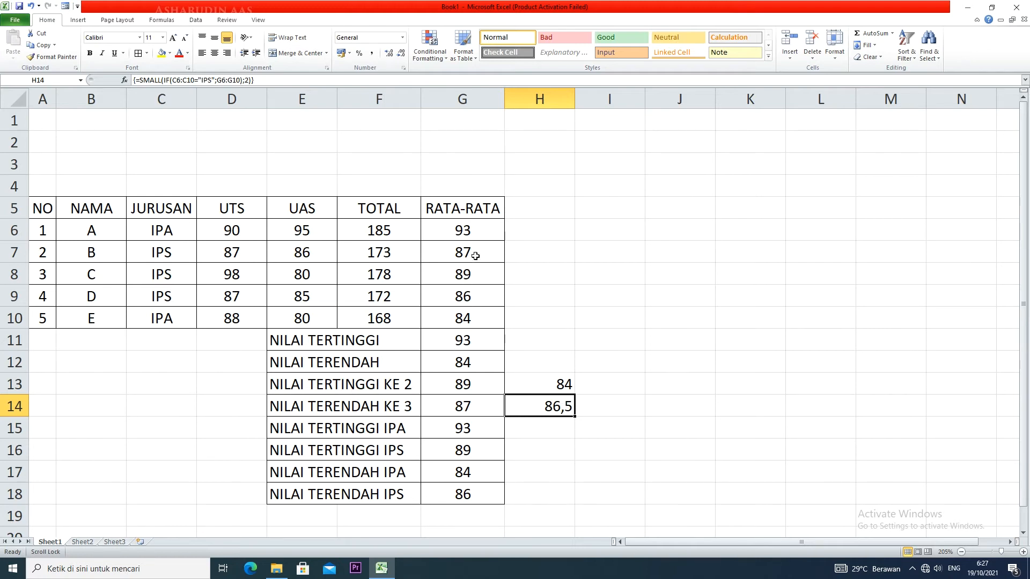
# - Format the result in cell H14 to show no decimal places
pyautogui.moveTo(475, 256); pyautogui.dragTo(468, 297)
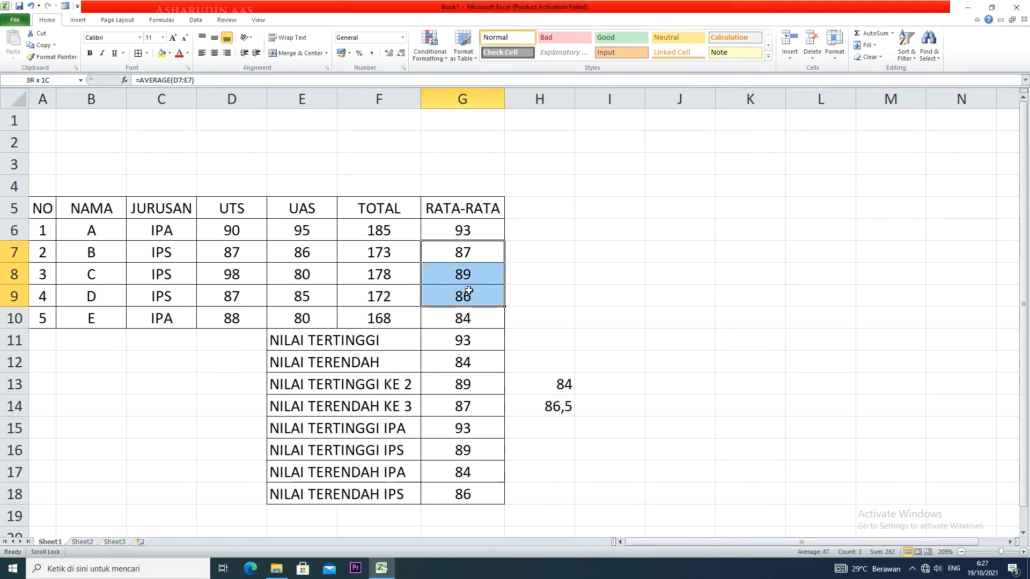
pyautogui.click(542, 399)
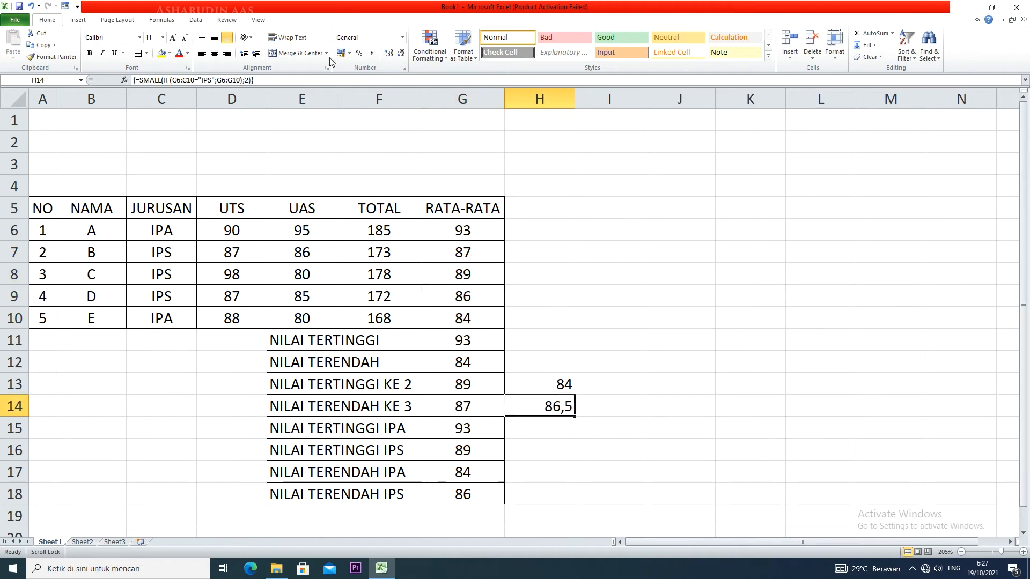
pyautogui.click(402, 54)
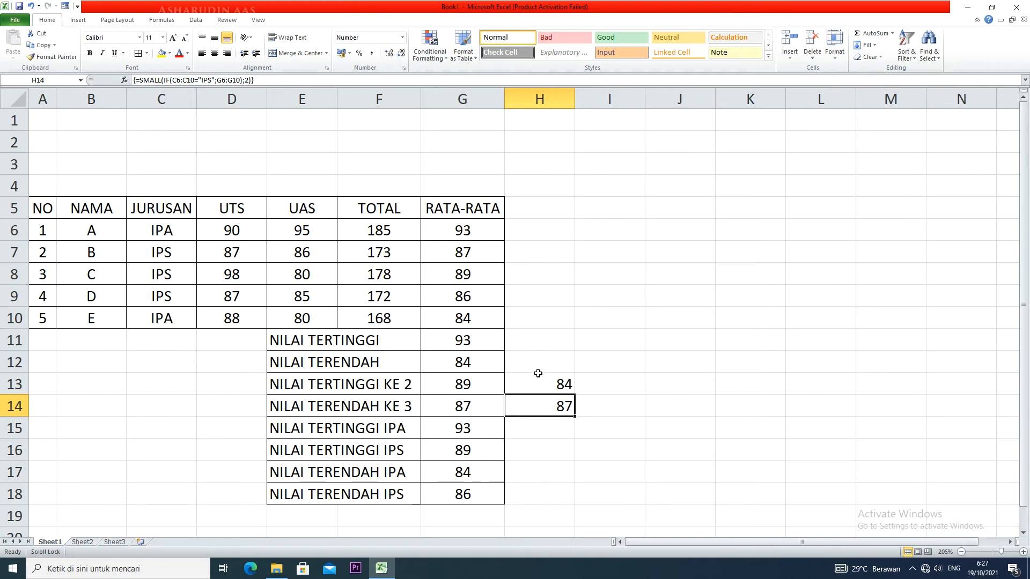
# - Clear the contents of cells H13:H14 and widen column H slightly
pyautogui.moveTo(538, 375); pyautogui.dragTo(539, 396)
pyautogui.press('Delete')
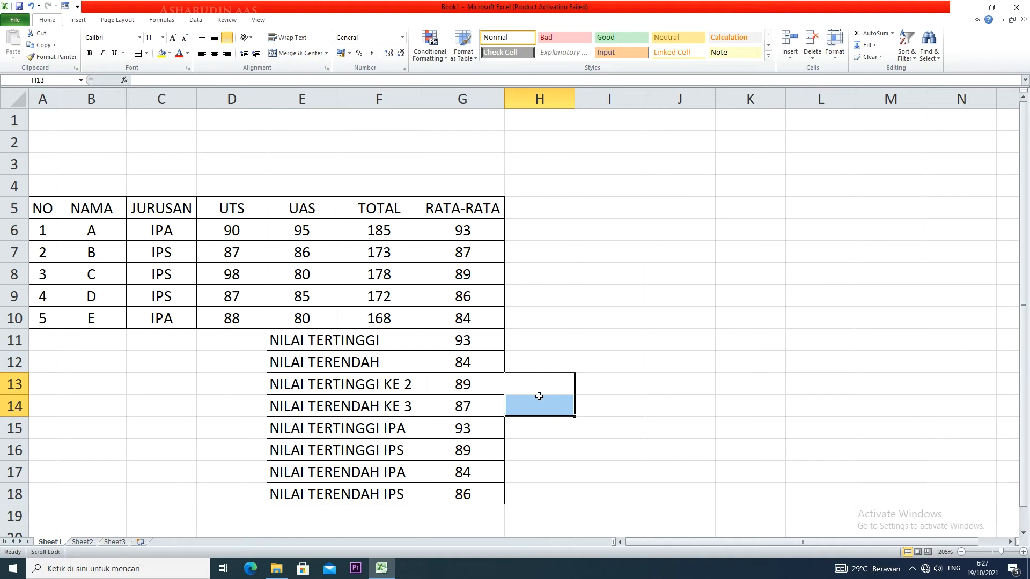
pyautogui.moveTo(574, 99); pyautogui.dragTo(602, 100)
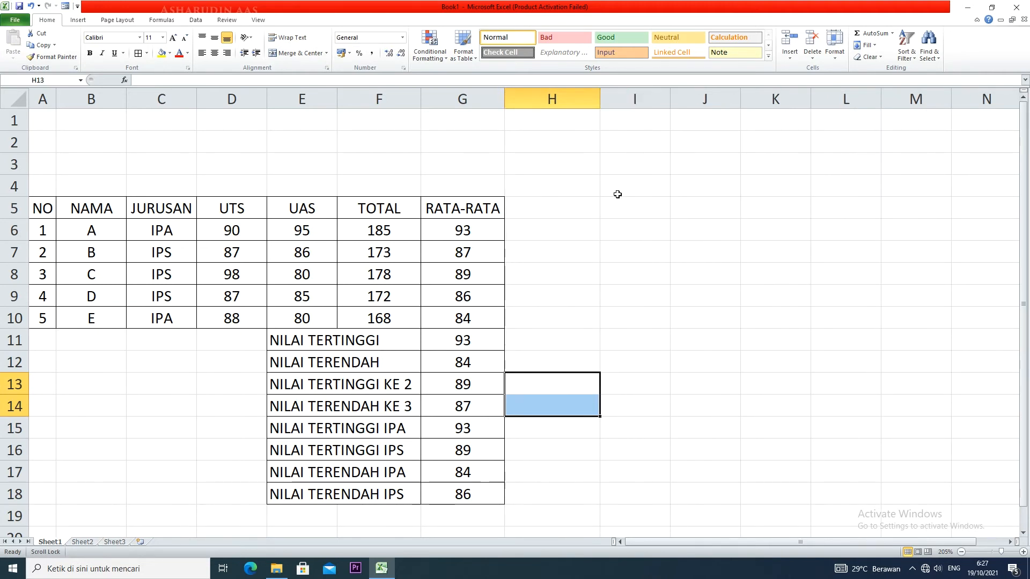
# - Enter the label RATA-RATA IPA in cell E19, directly below NILAI TERENDAH IPS
pyautogui.scroll(-1, 616, 197)
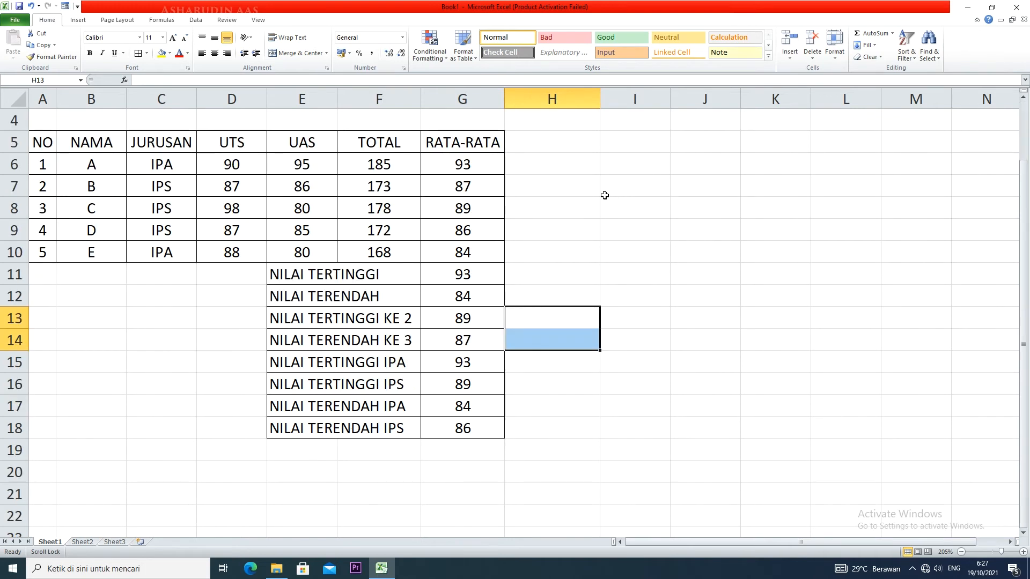
pyautogui.click(334, 454)
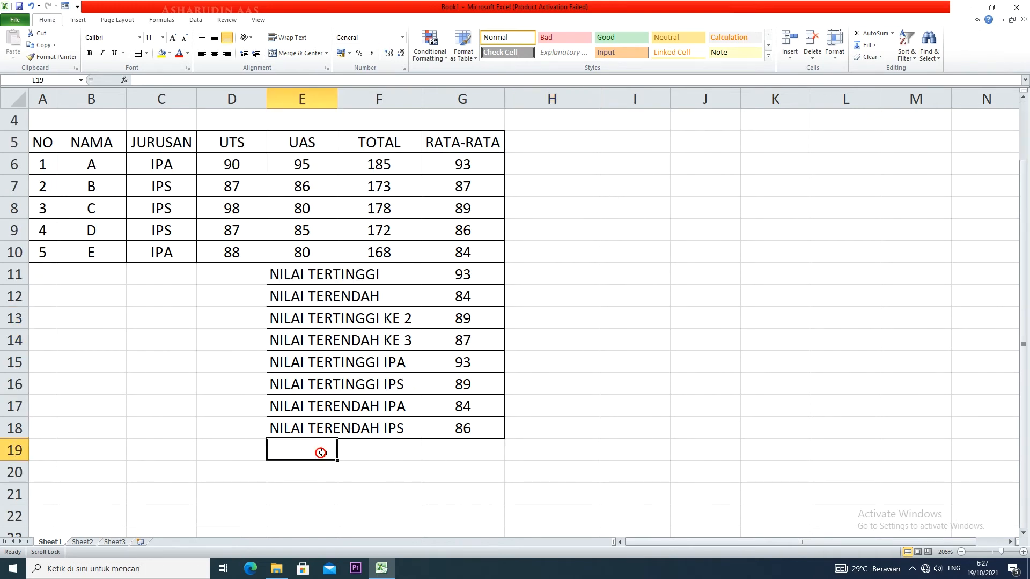
pyautogui.write('RATA-RATA')
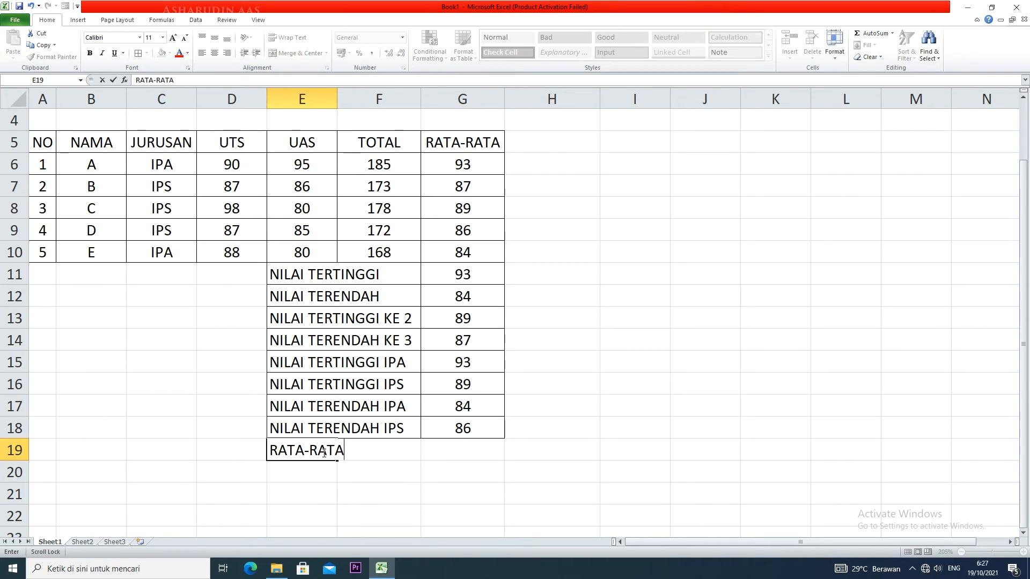
pyautogui.moveTo(487, 164); pyautogui.dragTo(481, 222)
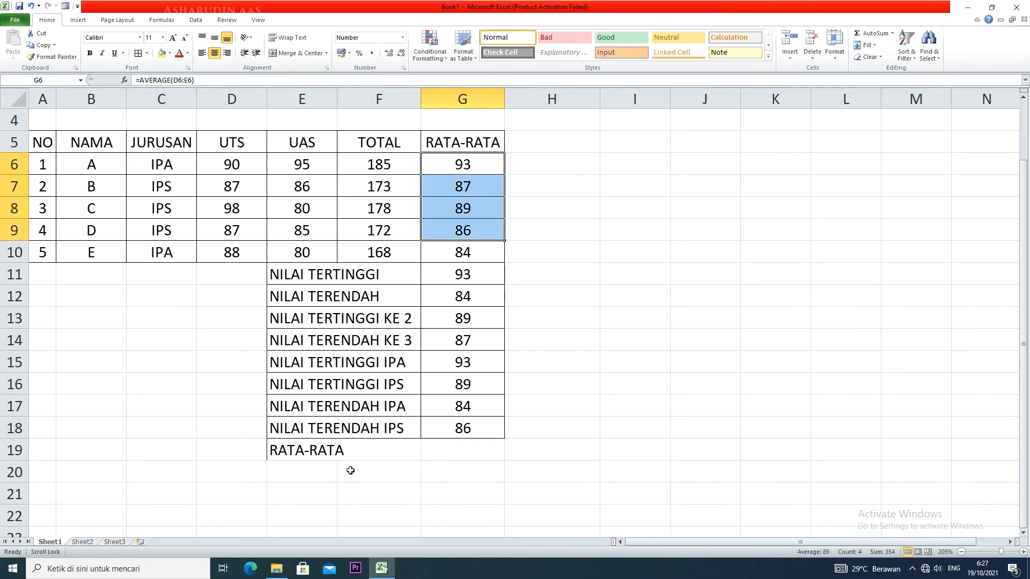
pyautogui.click(352, 450)
pyautogui.click(304, 449)
pyautogui.doubleClick(304, 450)
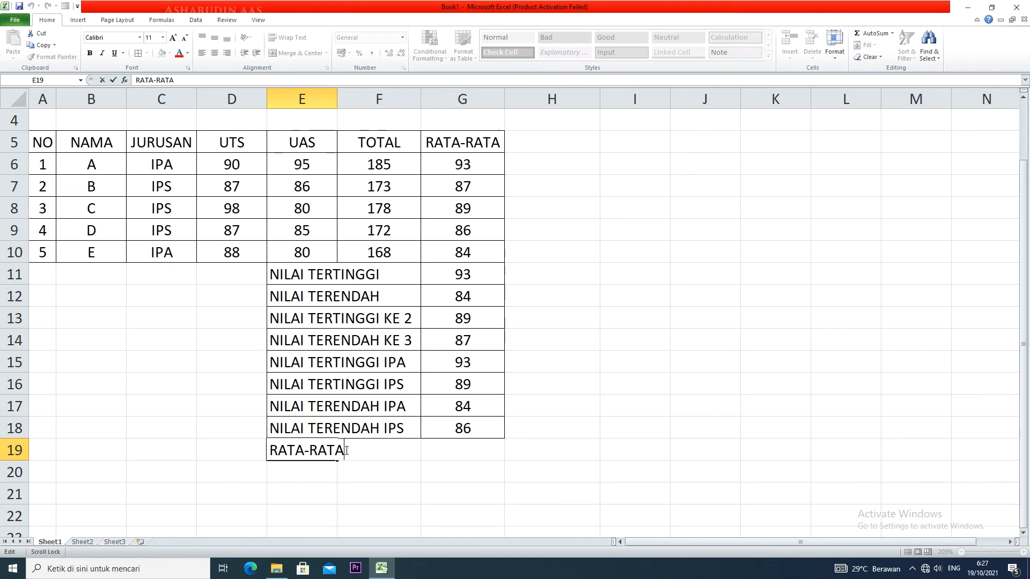
pyautogui.write('IPA')
# - Enter the label RATA-RATA IPS in cell E20 and apply borders to the range E19:G20
pyautogui.click(325, 469)
pyautogui.write('RATA')
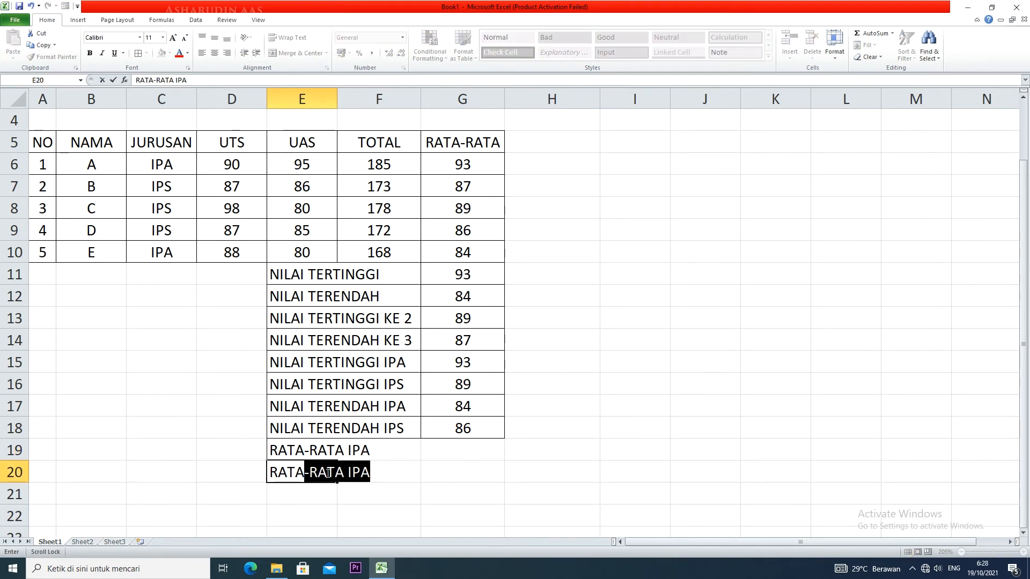
pyautogui.hscroll(1, 327, 473)
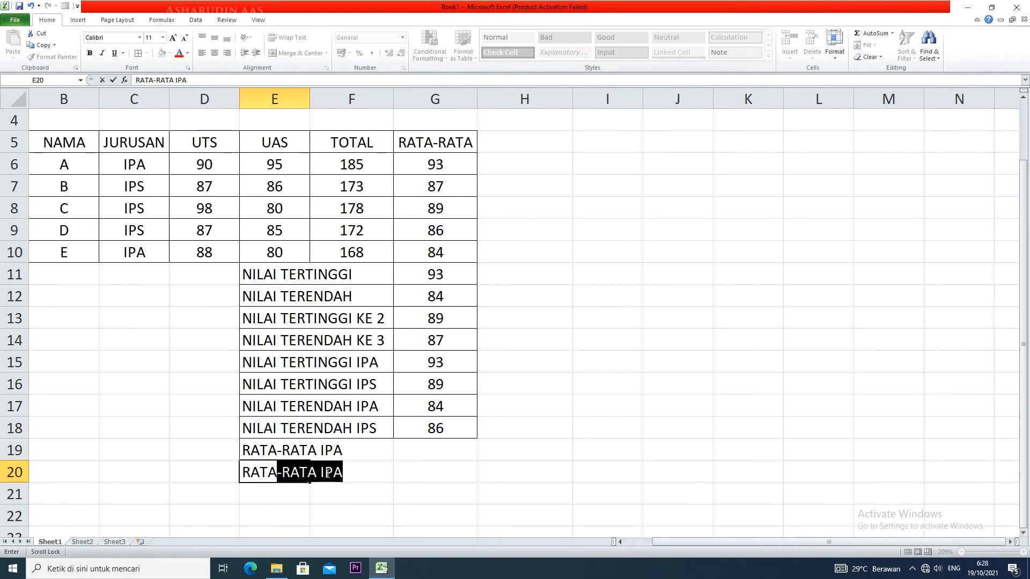
pyautogui.press('BackSpace')
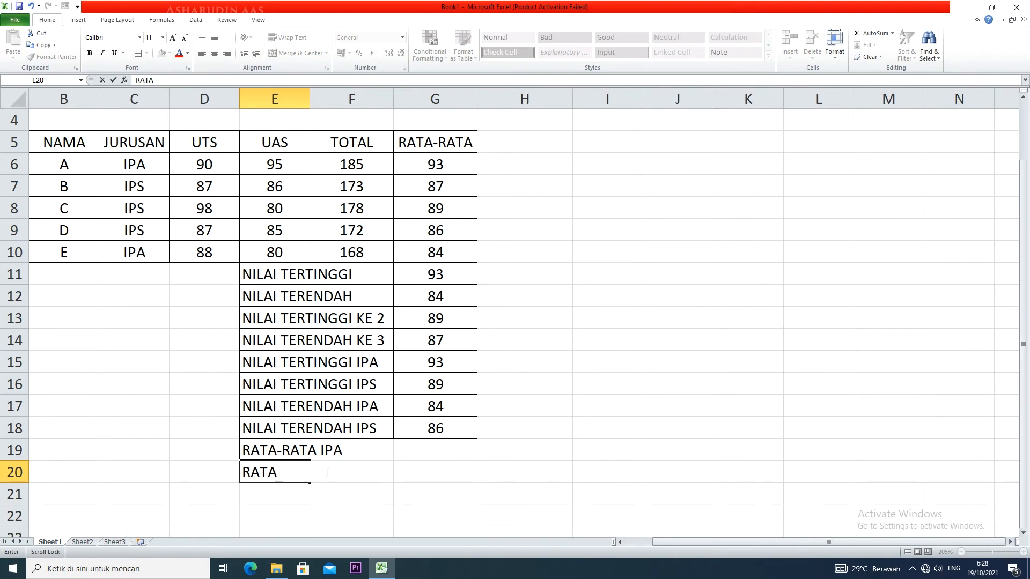
pyautogui.write('-RATA ')
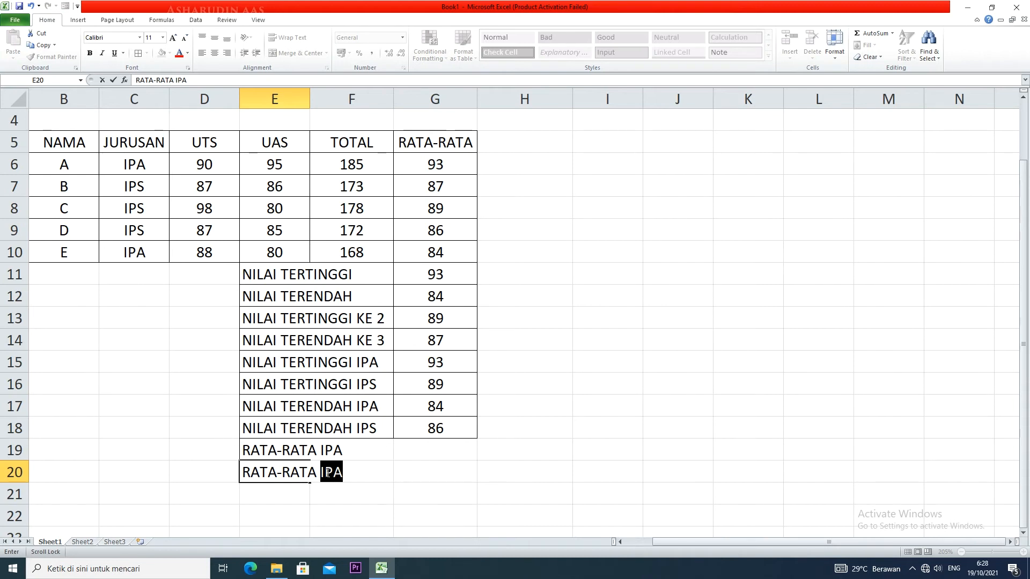
pyautogui.write('IPS')
pyautogui.moveTo(309, 450); pyautogui.dragTo(461, 468)
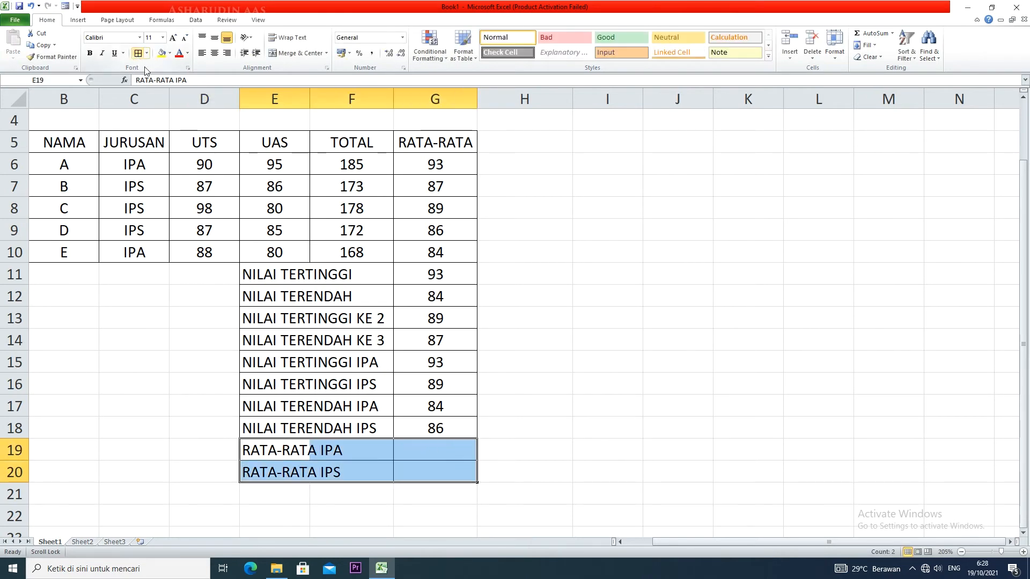
# - Enter the formula =AVERAGEIF(C6:C10;"IPA";G6:G10) in cell G19 beside RATA-RATA IPA
pyautogui.click(430, 451)
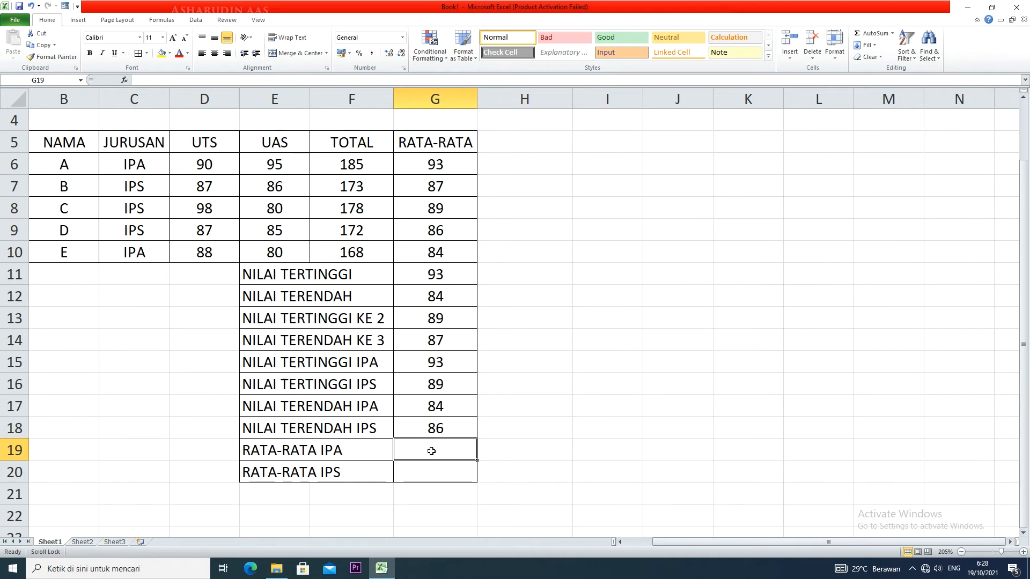
pyautogui.write('=')
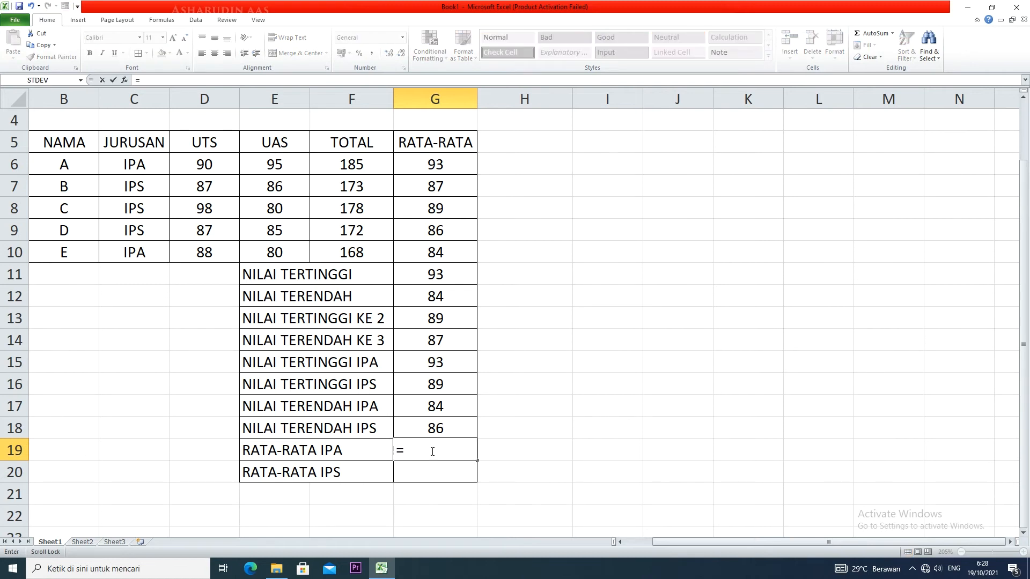
pyautogui.write('AVERAGE')
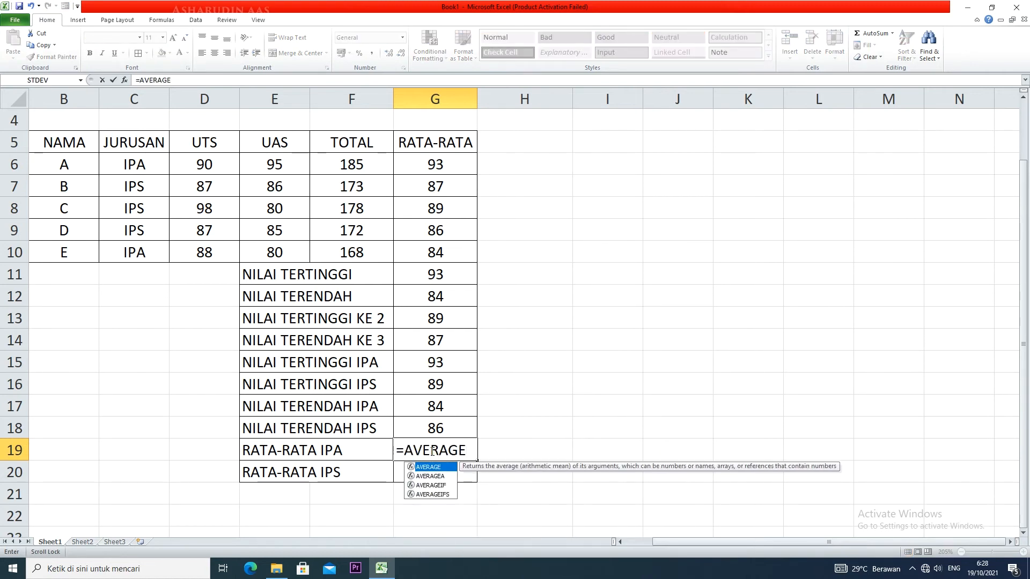
pyautogui.write('IF(')
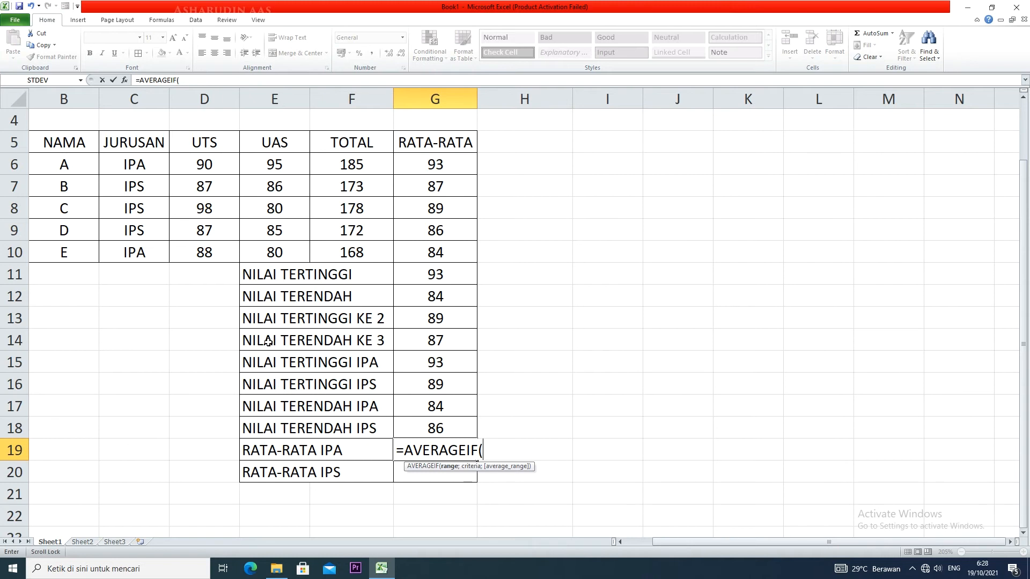
pyautogui.moveTo(159, 161); pyautogui.dragTo(154, 253)
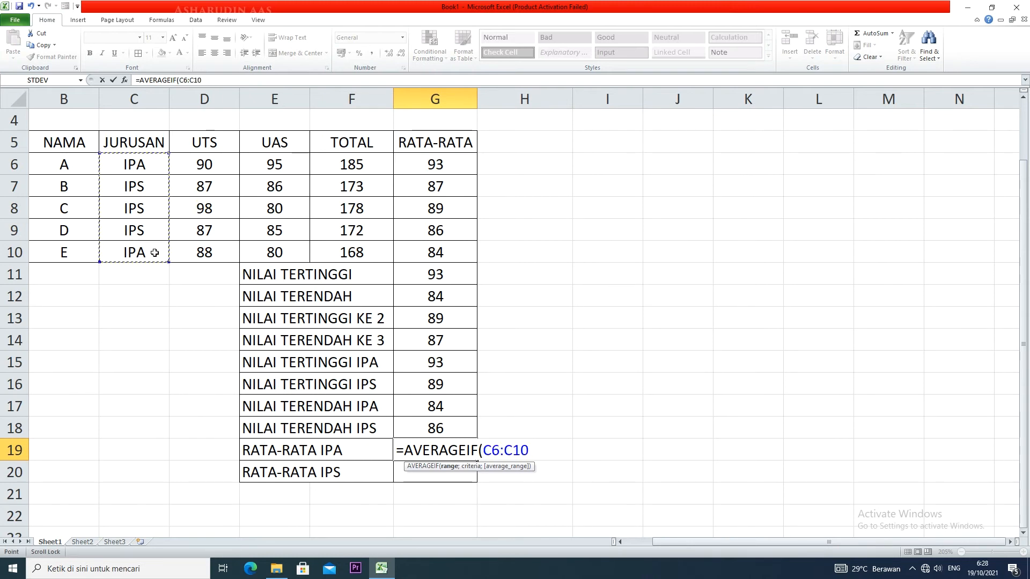
pyautogui.write('=')
pyautogui.press('BackSpace')
pyautogui.write(';')
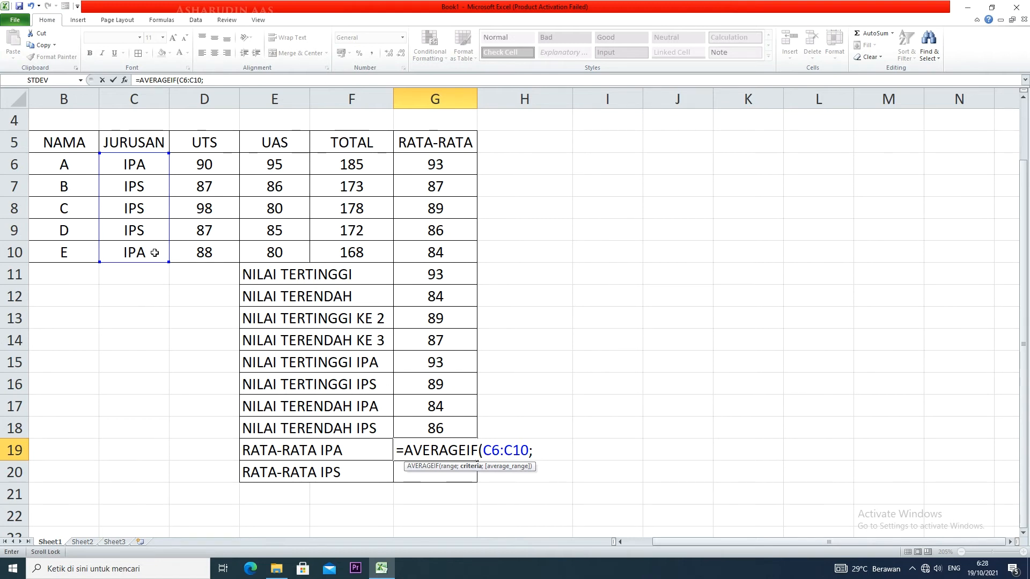
pyautogui.write('"IPA')
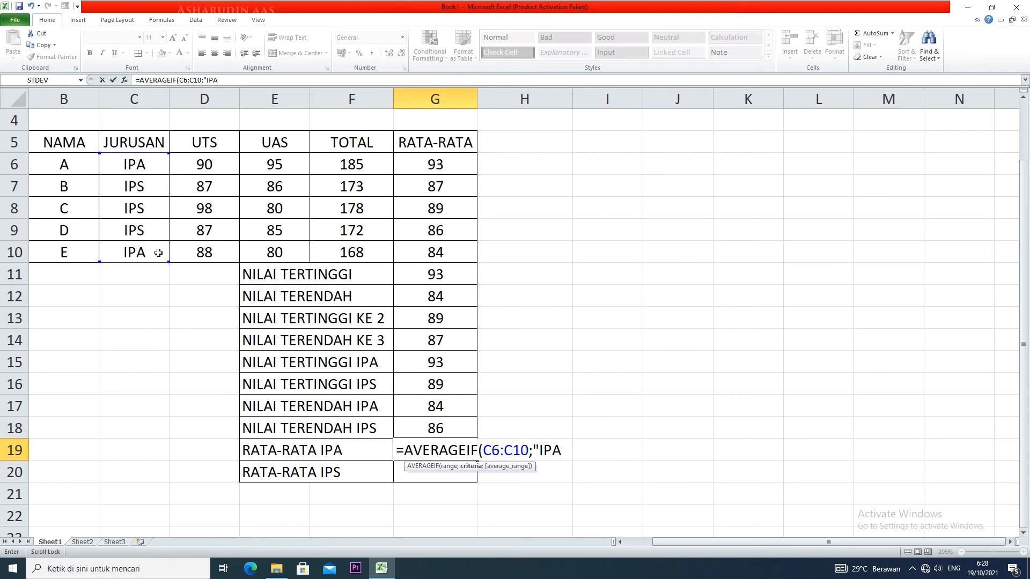
pyautogui.write('";')
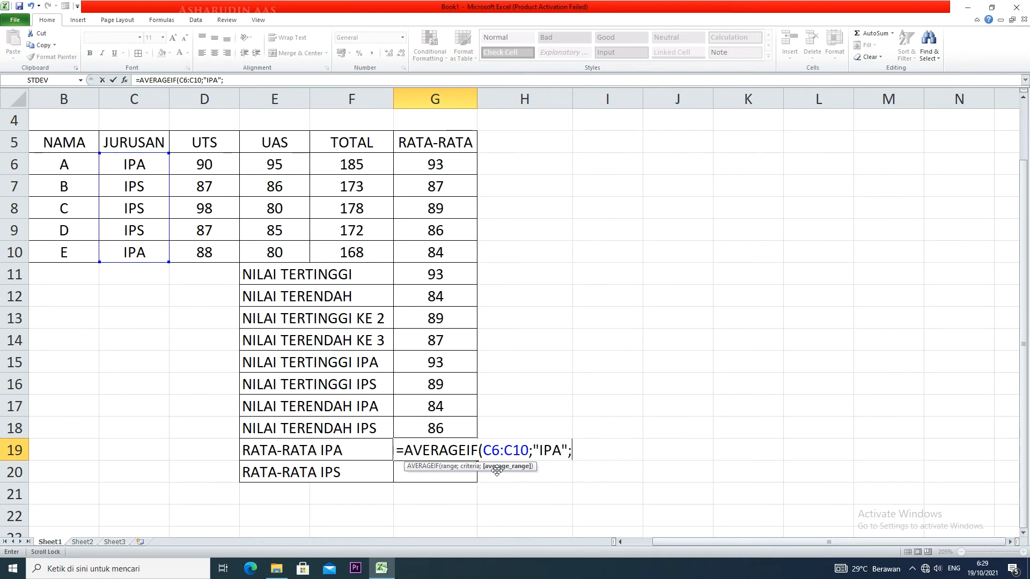
pyautogui.moveTo(443, 165); pyautogui.dragTo(436, 255)
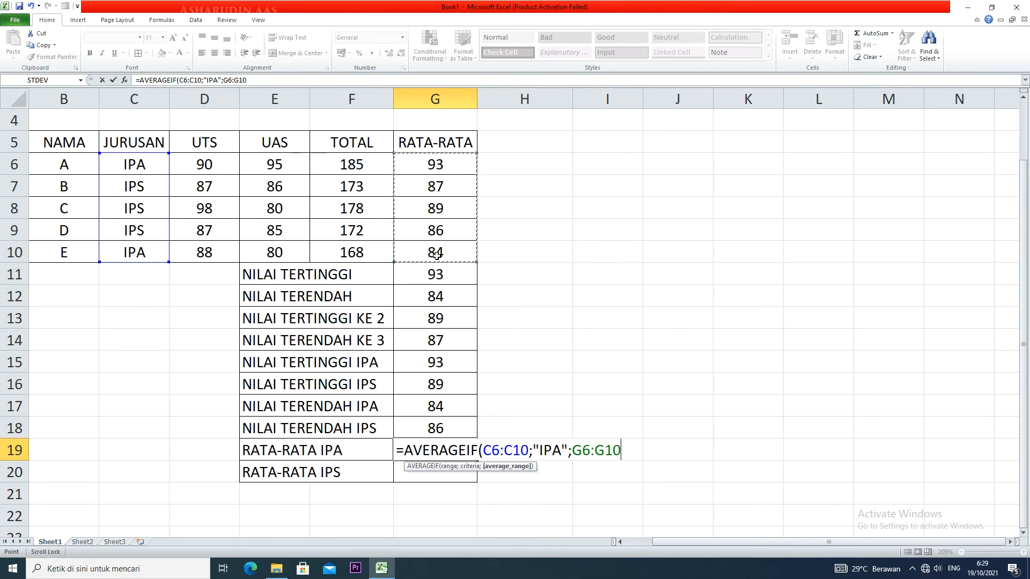
pyautogui.write(')')
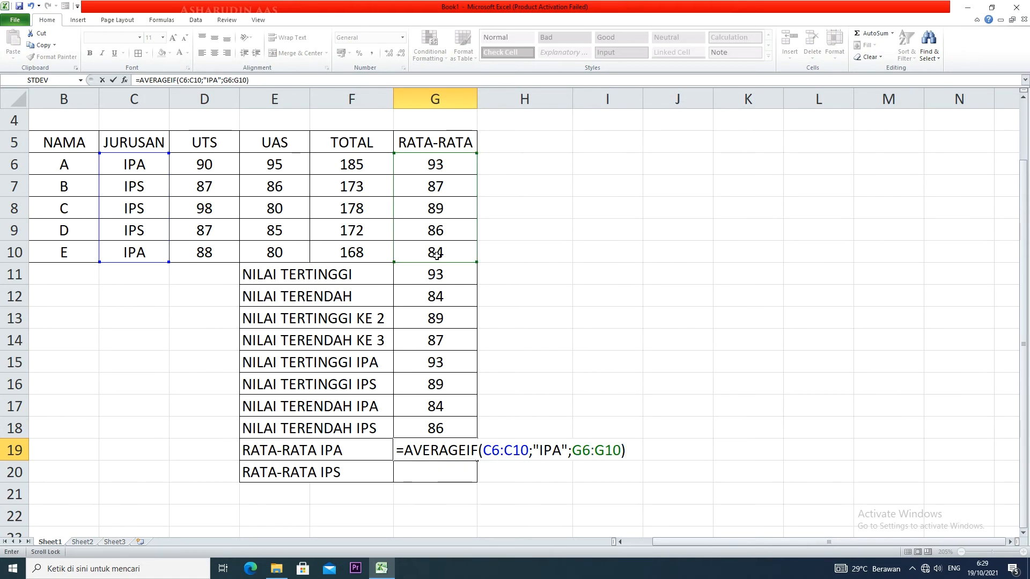
pyautogui.press('Return')
# - Format cell G19 to show no decimal places and centre the contents of G19:G20 horizontally
pyautogui.click(459, 453)
pyautogui.click(400, 53)
pyautogui.click(400, 53)
pyautogui.moveTo(448, 443); pyautogui.dragTo(450, 466)
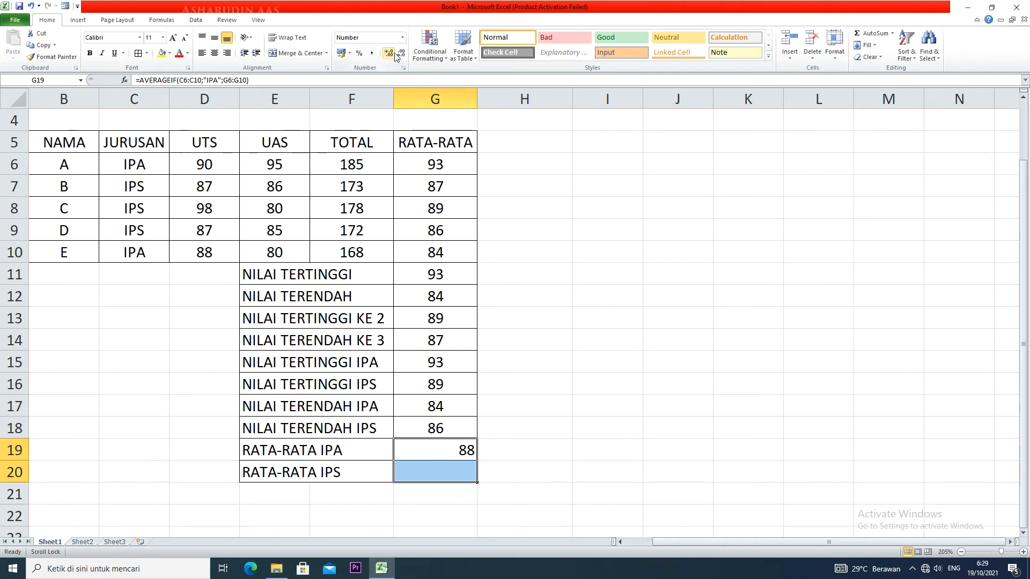
pyautogui.click(213, 53)
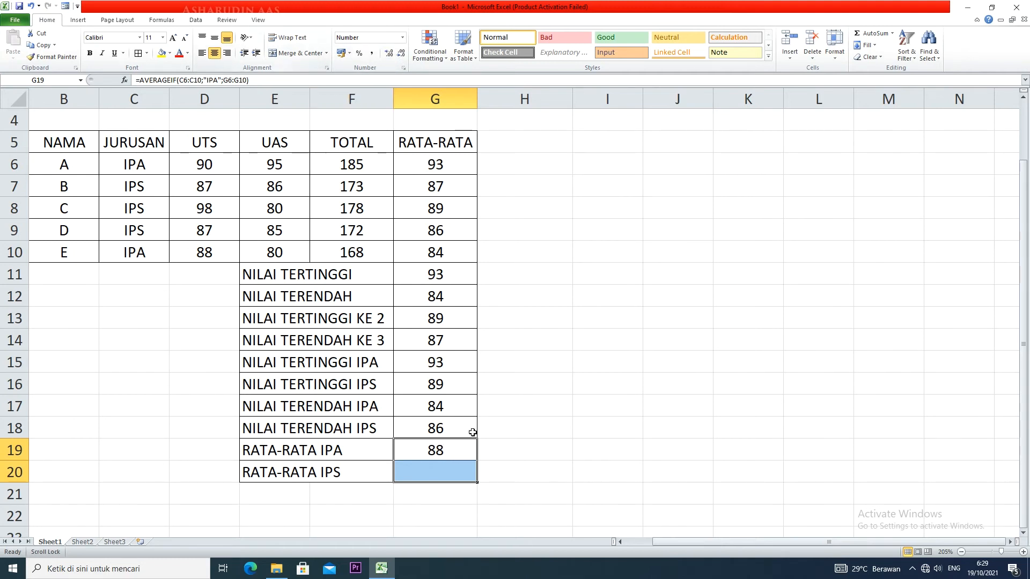
pyautogui.click(494, 458)
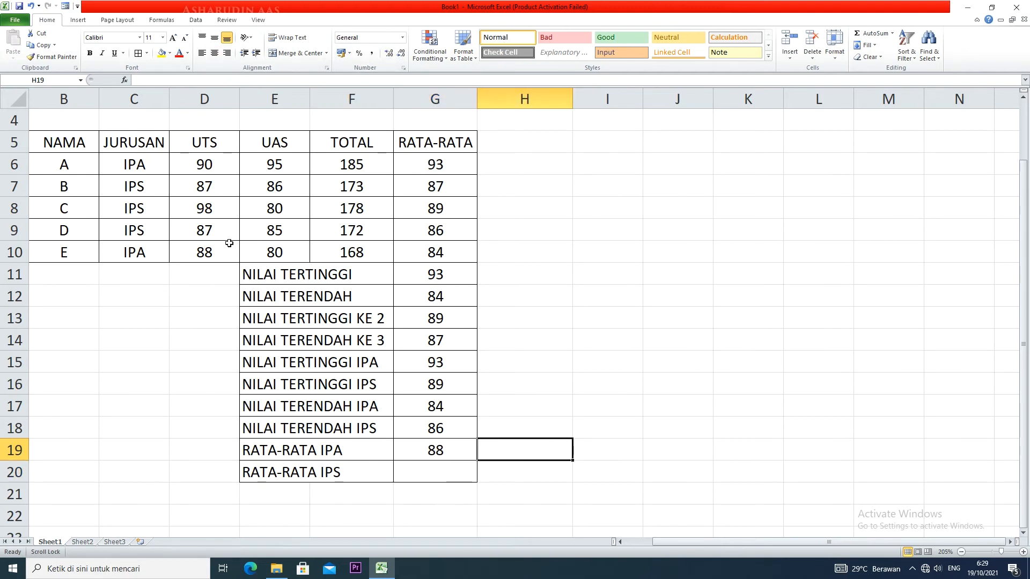
# - Check the IPA average by calculating =(G10+G6)/2 in cell H13, and clear that cell after the check
pyautogui.click(452, 256)
pyautogui.click(449, 168)
pyautogui.click(469, 255)
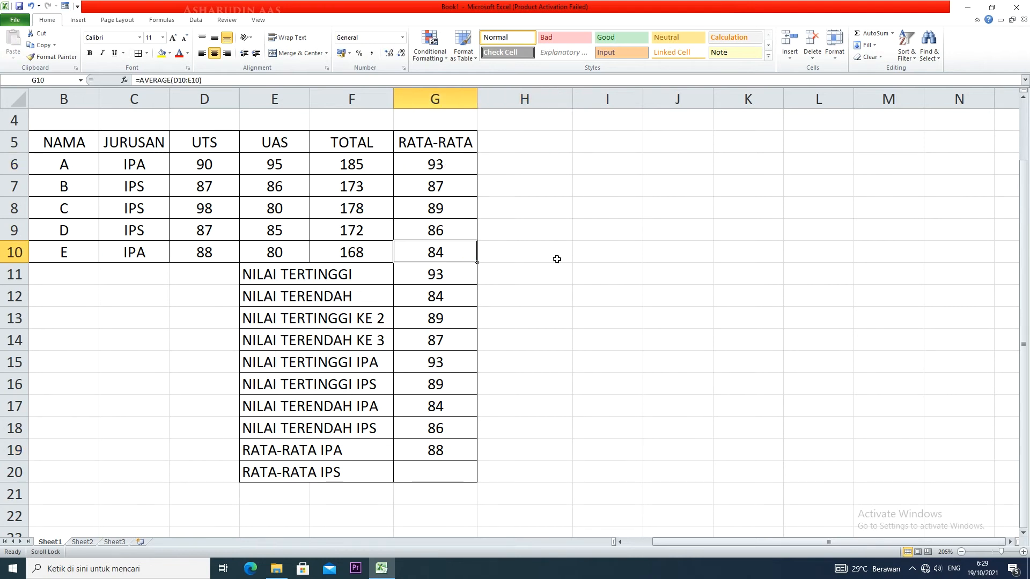
pyautogui.click(555, 310)
pyautogui.write('=')
pyautogui.click(461, 246)
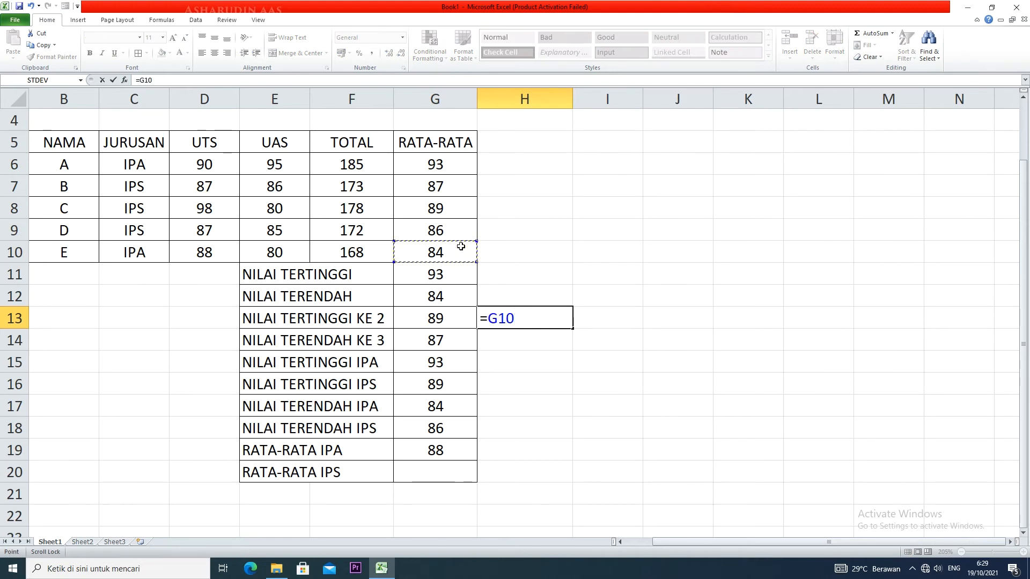
pyautogui.write('+')
pyautogui.click(458, 165)
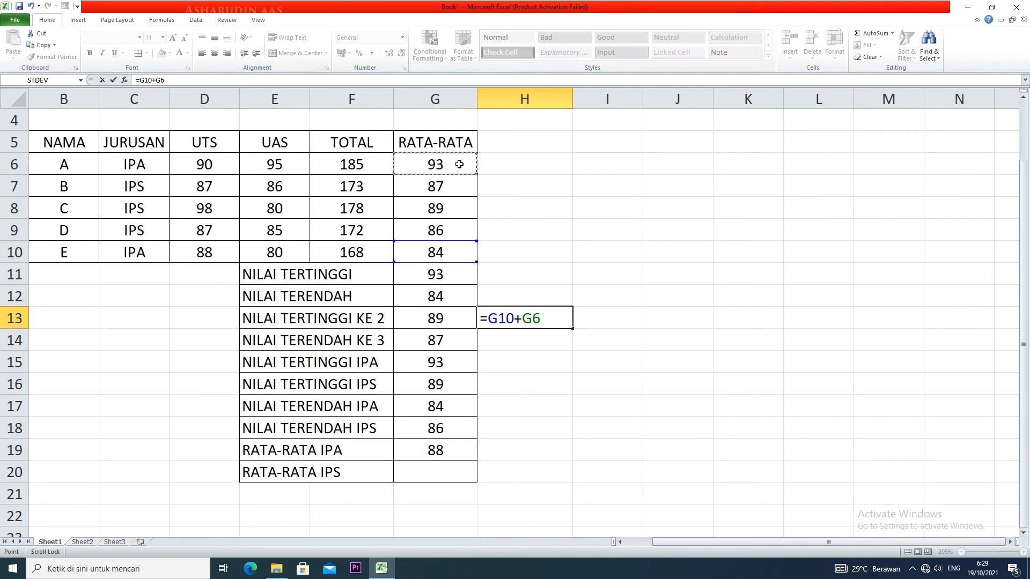
pyautogui.write('/2')
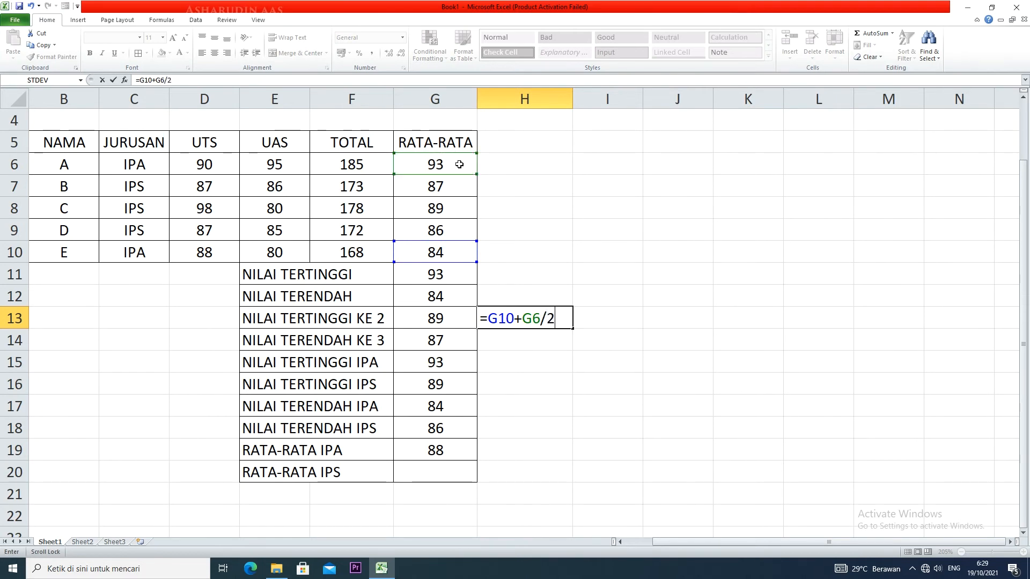
pyautogui.click(488, 318)
pyautogui.write('(')
pyautogui.click(545, 317)
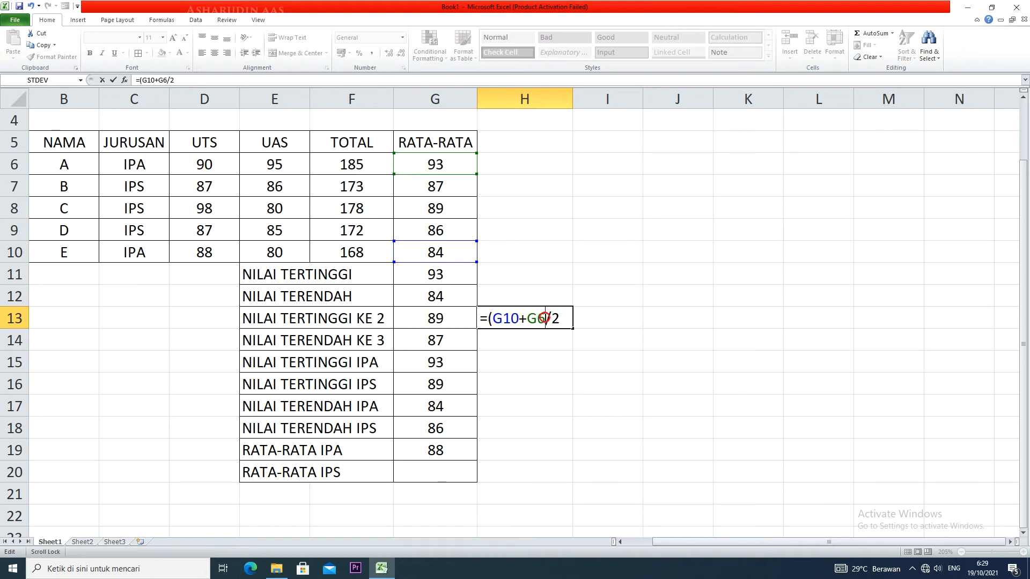
pyautogui.write(')')
pyautogui.press('Return')
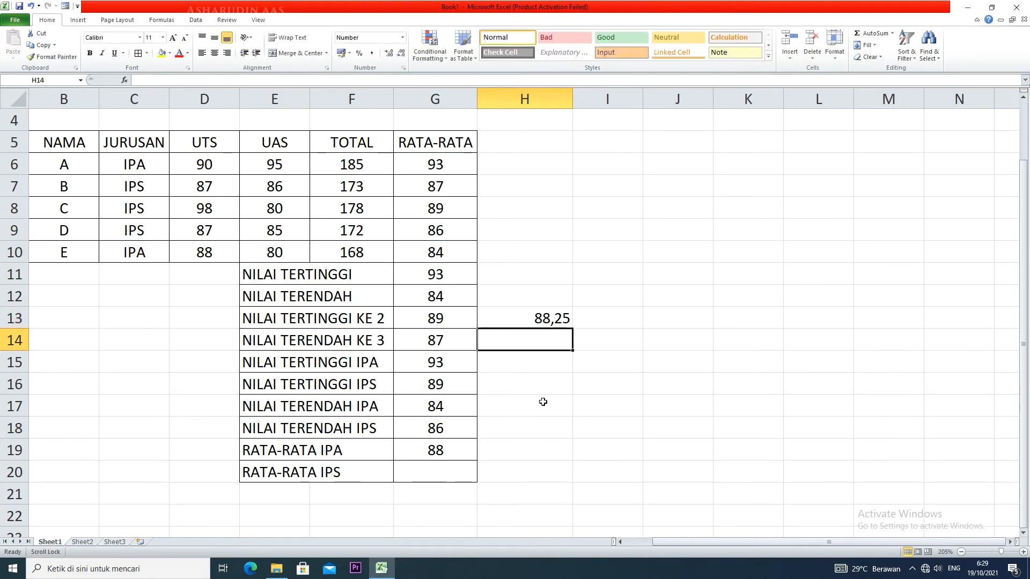
pyautogui.click(535, 321)
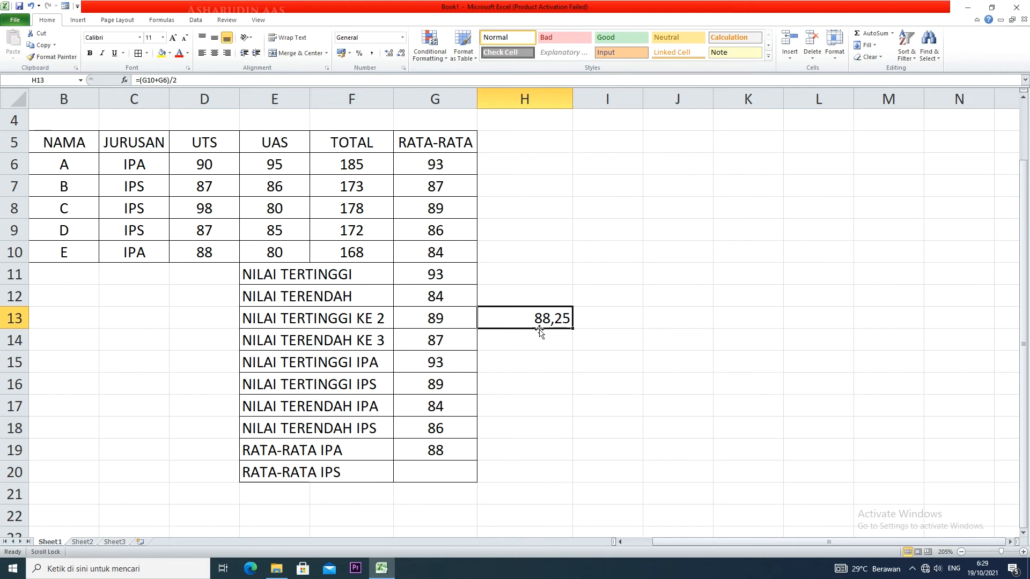
pyautogui.press('Delete')
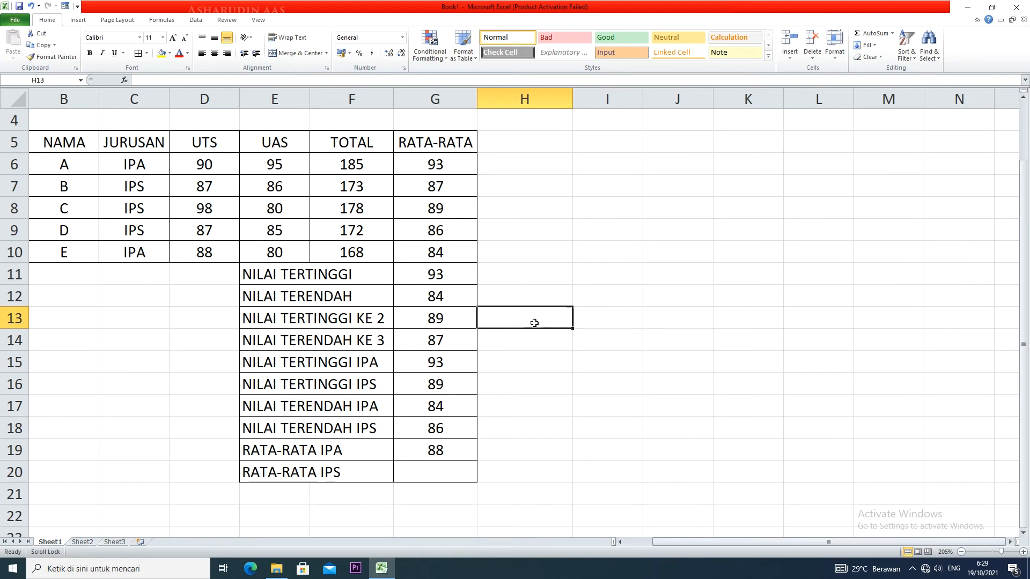
# - Start an AVERAGEIF formula in cell G20 beside RATA-RATA IPS, using the JURUSAN values C6:C10 as the range
pyautogui.click(428, 472)
pyautogui.write('=')
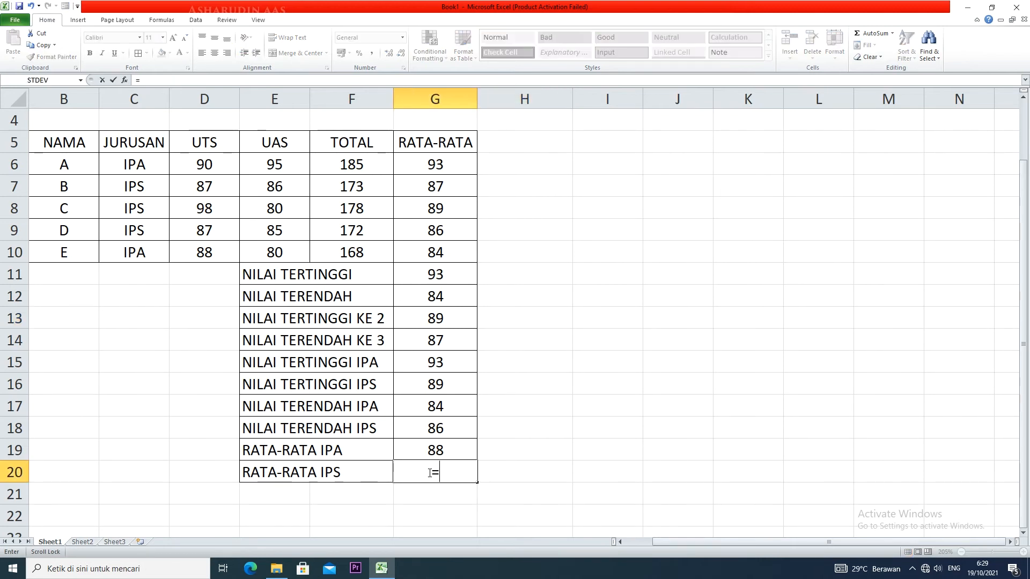
pyautogui.write('AVERAGE')
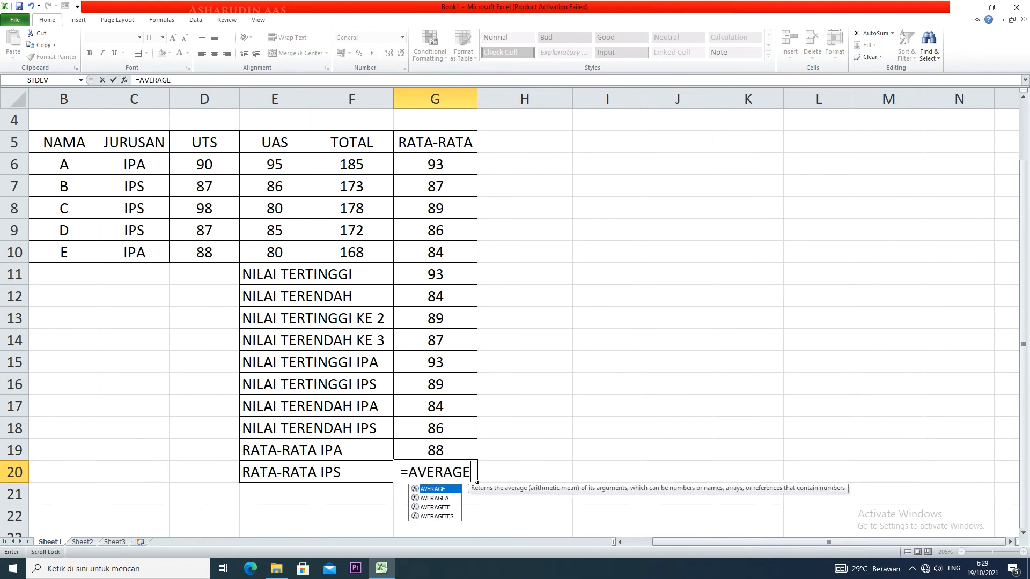
pyautogui.write('I')
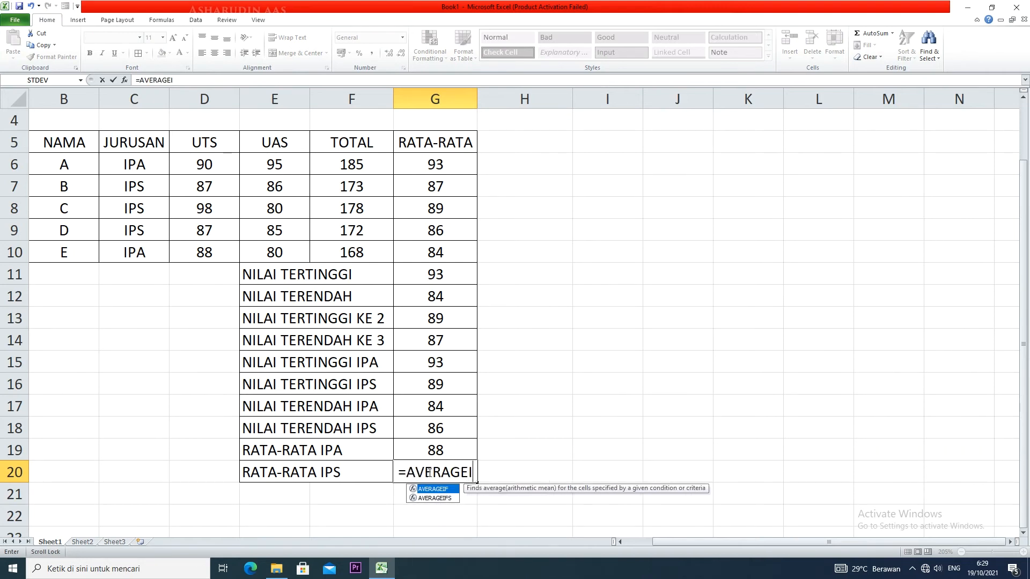
pyautogui.write('F(')
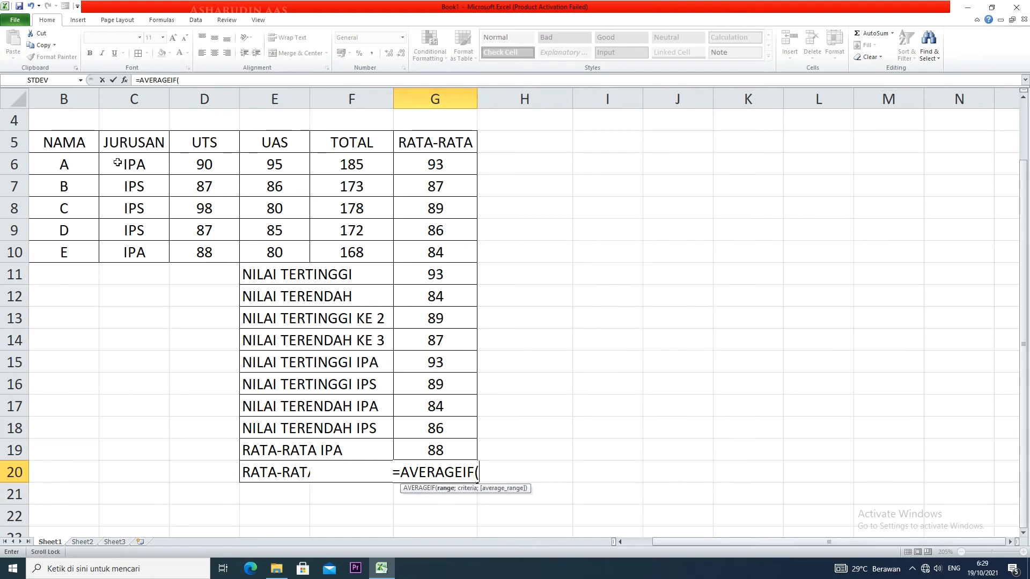
pyautogui.moveTo(116, 164); pyautogui.dragTo(130, 253)
pyautogui.write('=')
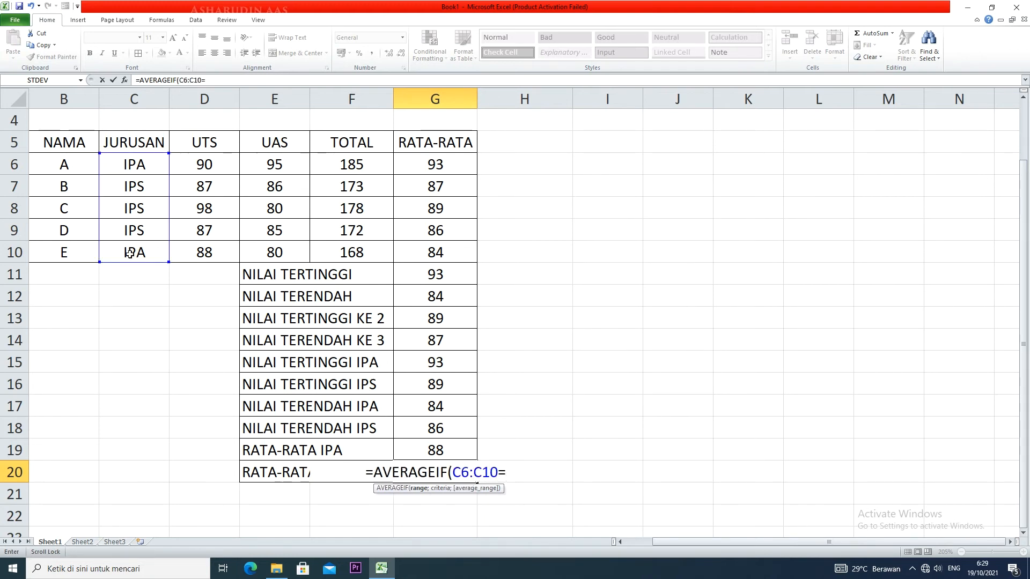
pyautogui.write('"IPS')
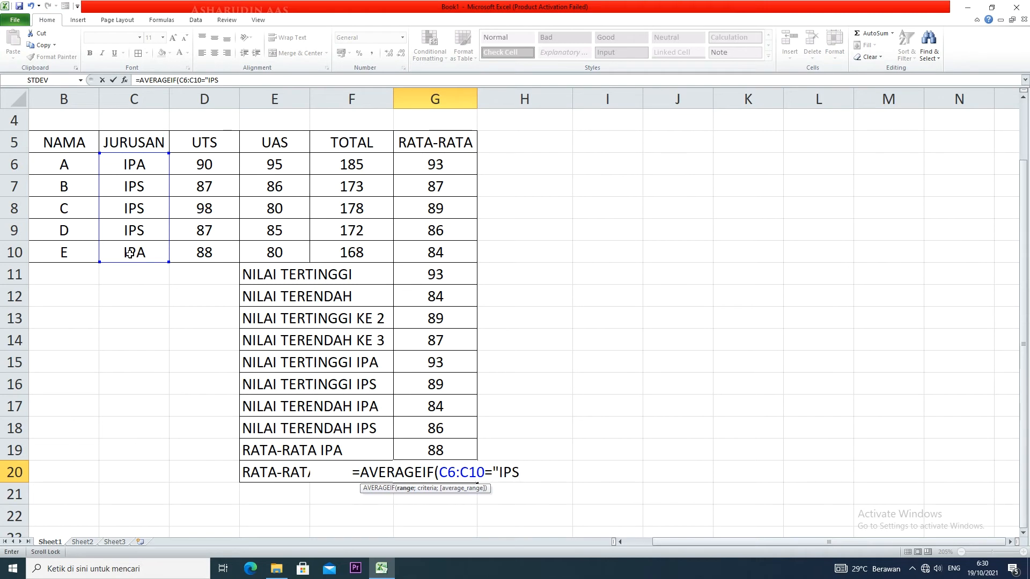
pyautogui.write('"')
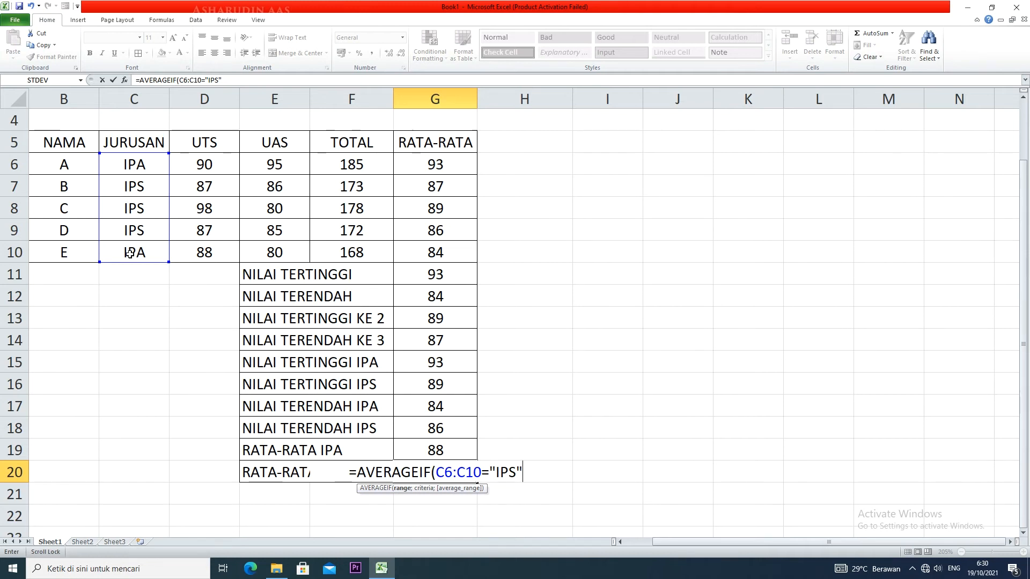
pyautogui.write(';')
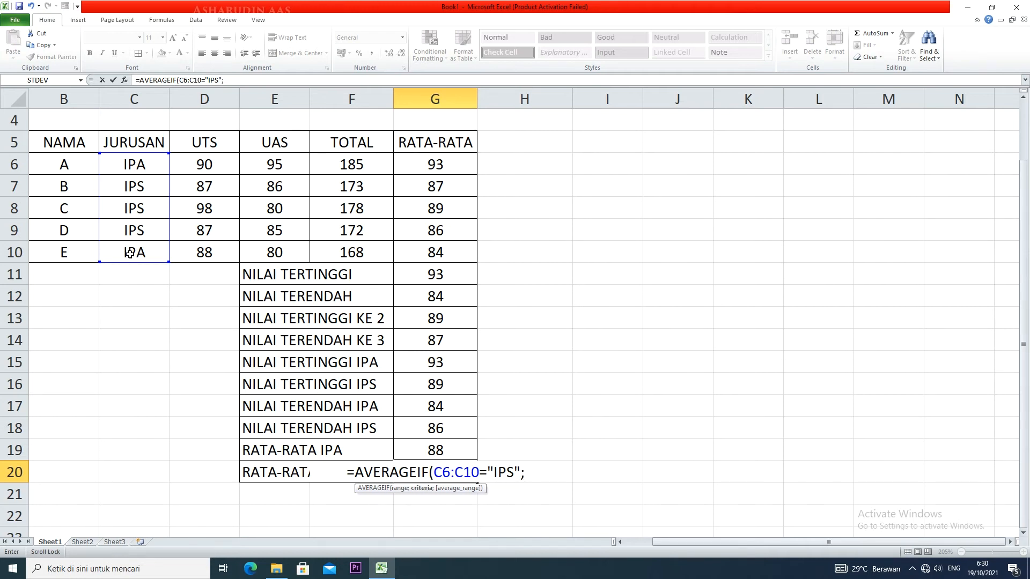
pyautogui.press('BackSpace')
pyautogui.press('BackSpace')
pyautogui.press('BackSpace')
pyautogui.press('BackSpace')
pyautogui.press('BackSpace')
pyautogui.press('BackSpace')
pyautogui.press('BackSpace')
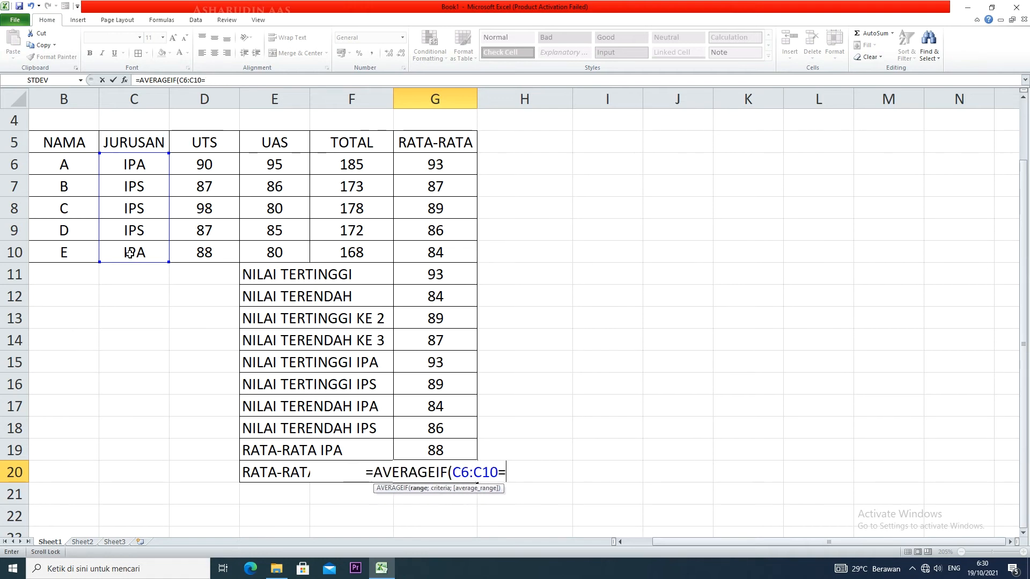
# - Complete the AVERAGEIF formula in G20 with the criterion "IPS" and the average range G6:G10
pyautogui.write(';')
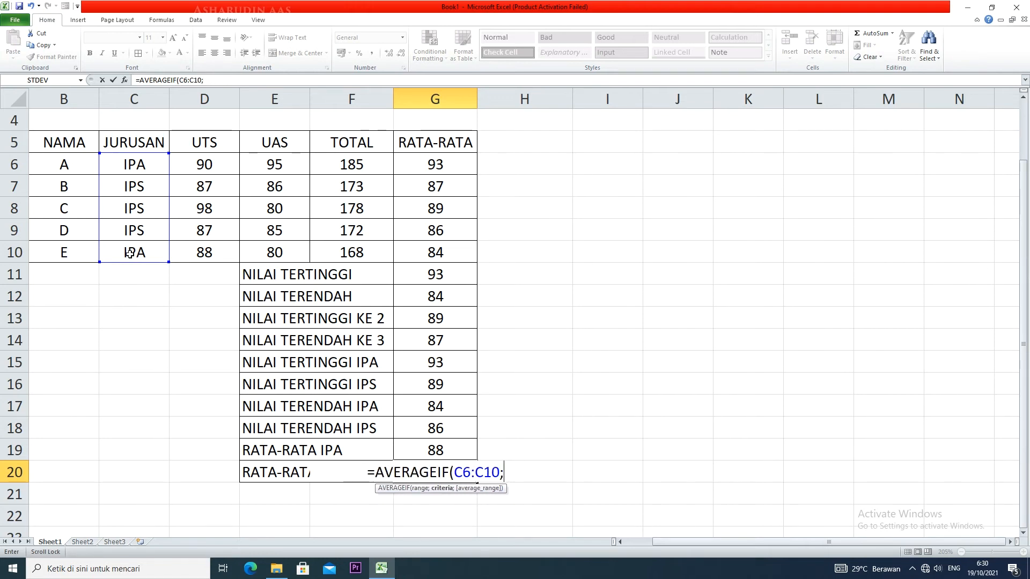
pyautogui.write('"IPS"')
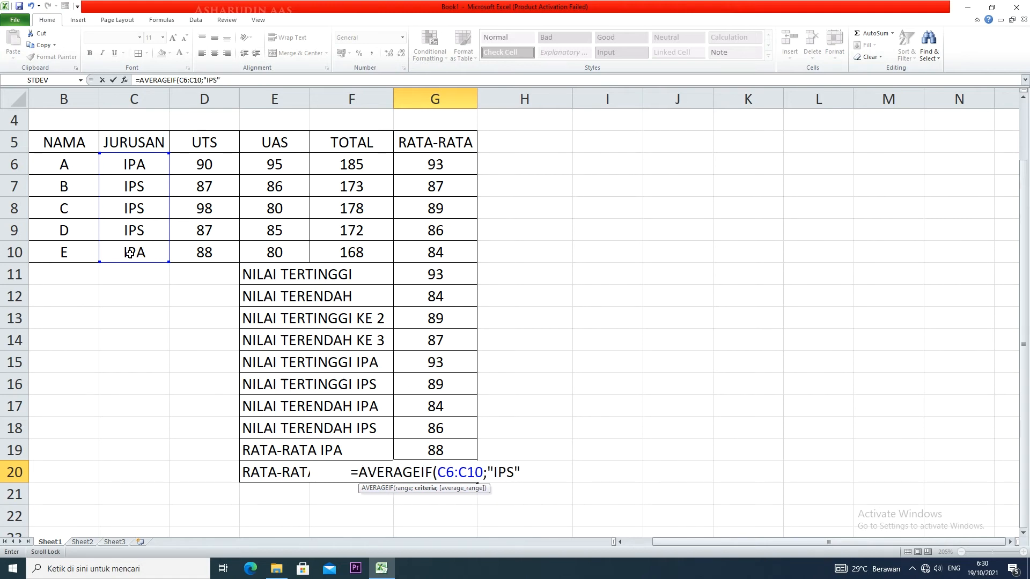
pyautogui.write(';')
pyautogui.moveTo(428, 161); pyautogui.dragTo(438, 252)
pyautogui.write(')')
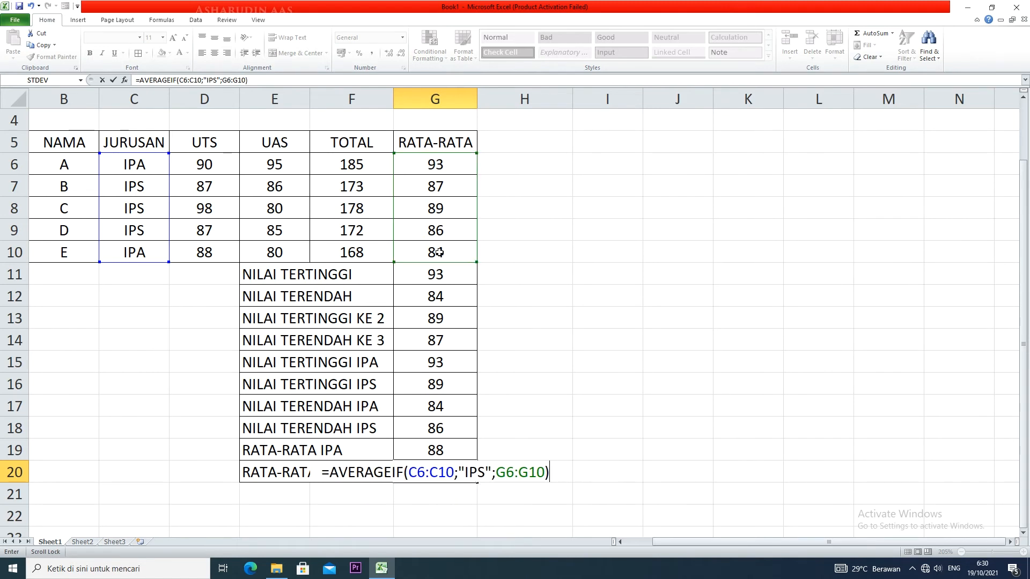
pyautogui.press('Return')
# - Format the IPS average in cell G20 to show no decimal places
pyautogui.click(441, 470)
pyautogui.click(401, 53)
pyautogui.click(401, 53)
pyautogui.click(401, 53)
pyautogui.click(401, 53)
pyautogui.click(401, 53)
pyautogui.click(401, 53)
pyautogui.click(401, 53)
pyautogui.click(401, 53)
pyautogui.click(437, 463)
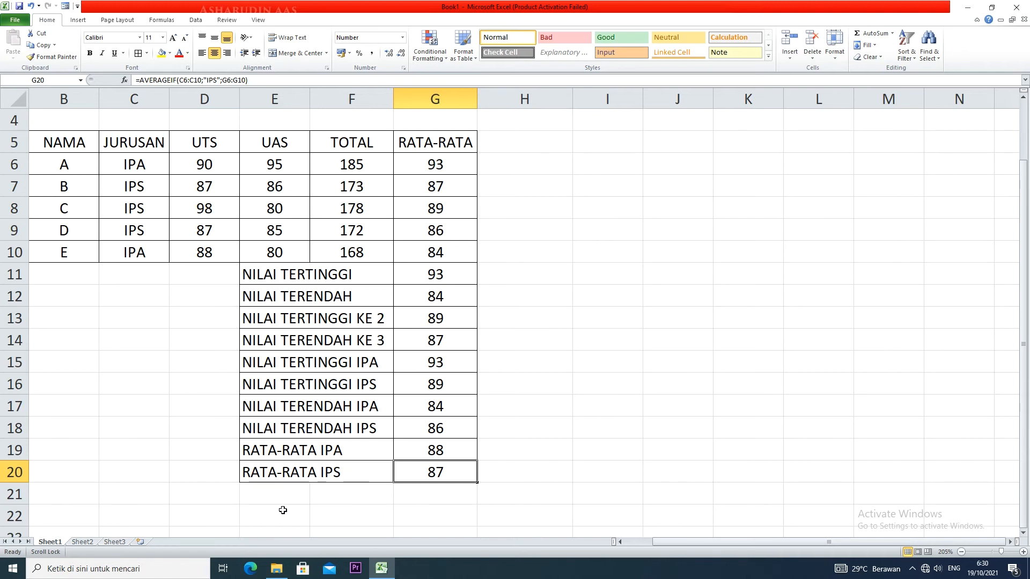
# - Insert a new column before UTS in the grade table and give it the header KELAS in cell D5
pyautogui.moveTo(187, 137); pyautogui.dragTo(188, 248)
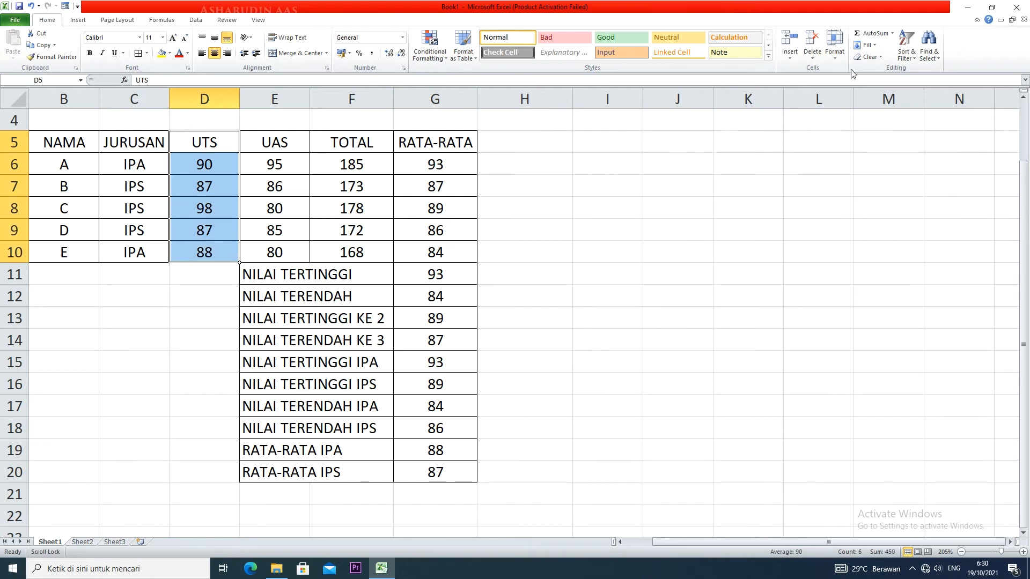
pyautogui.click(799, 52)
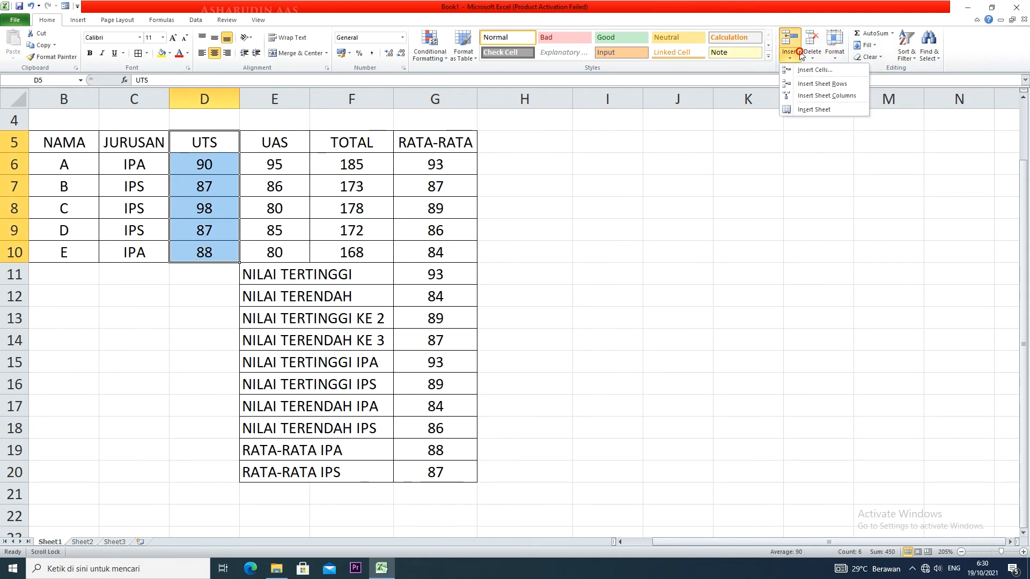
pyautogui.click(817, 95)
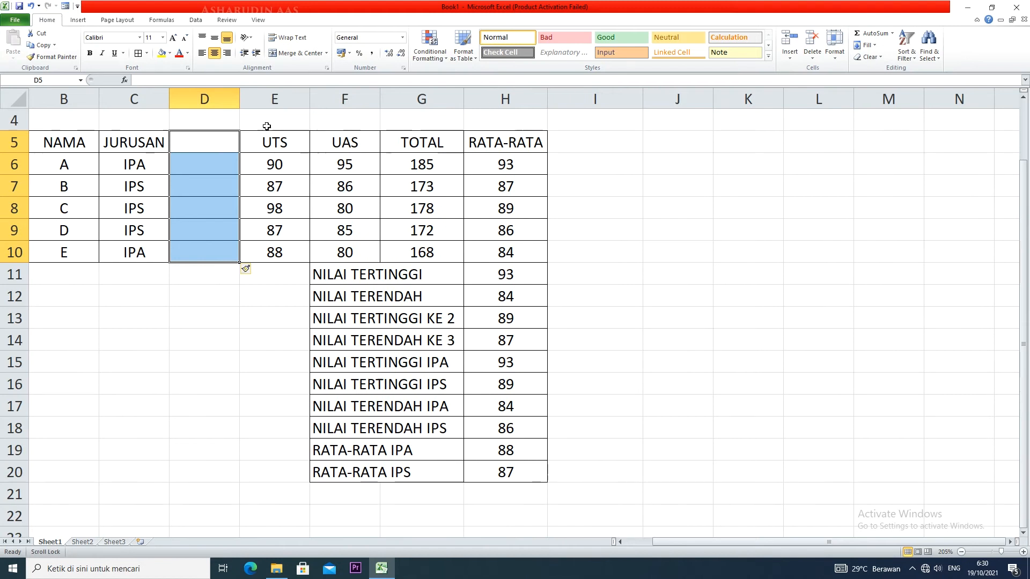
pyautogui.click(224, 140)
pyautogui.write('KELAS')
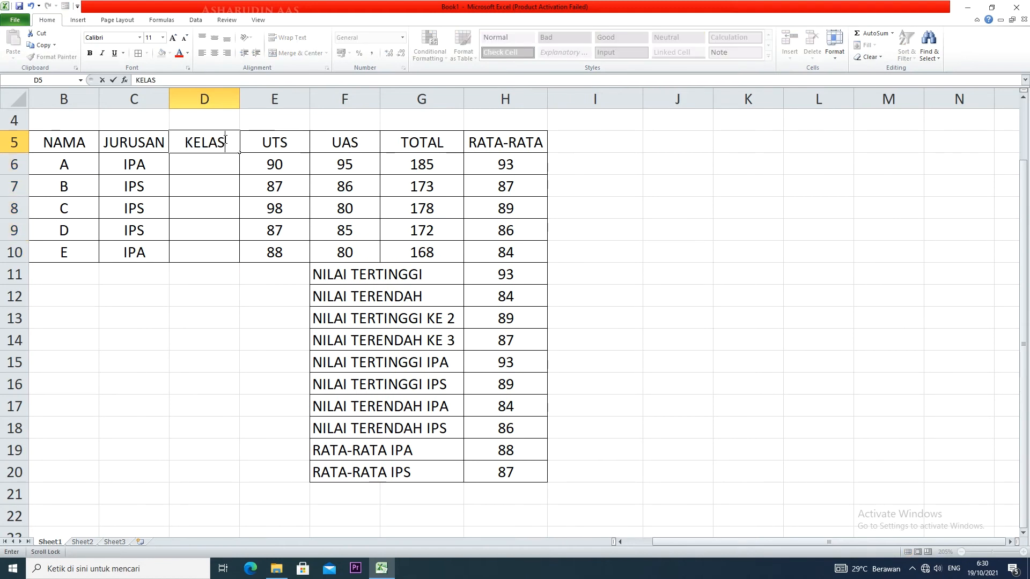
# - Fill the KELAS column with X for students A to C (D6:D8) and XI for students D and E (D9:D10)
pyautogui.click(219, 166)
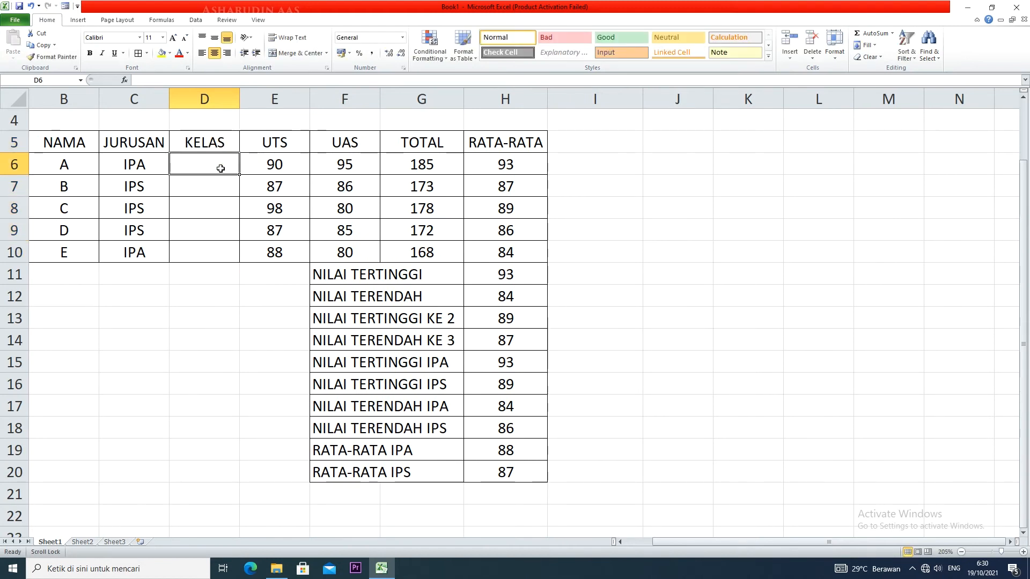
pyautogui.write('X')
pyautogui.click(229, 192)
pyautogui.write('X')
pyautogui.click(225, 213)
pyautogui.write('X')
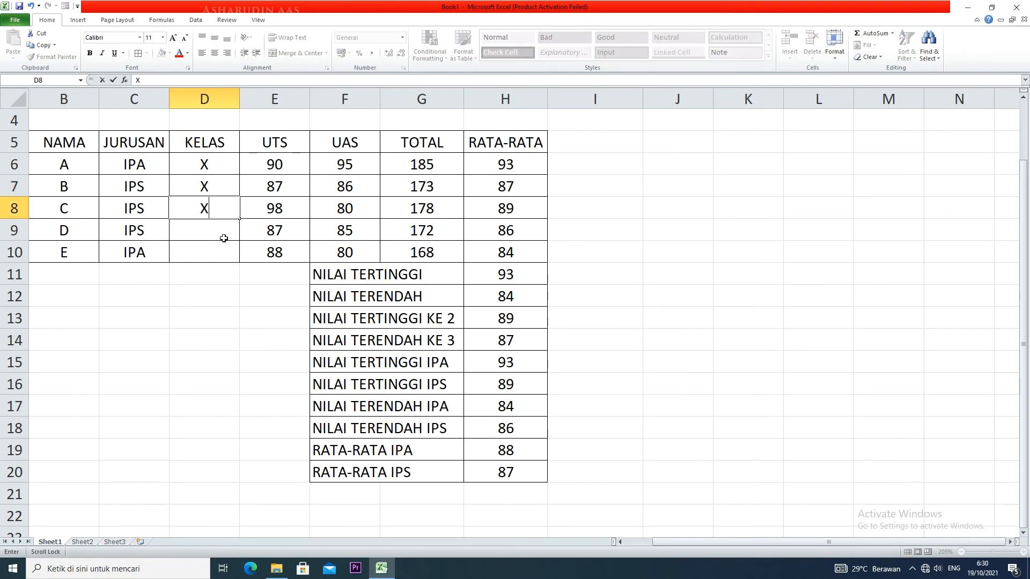
pyautogui.click(224, 236)
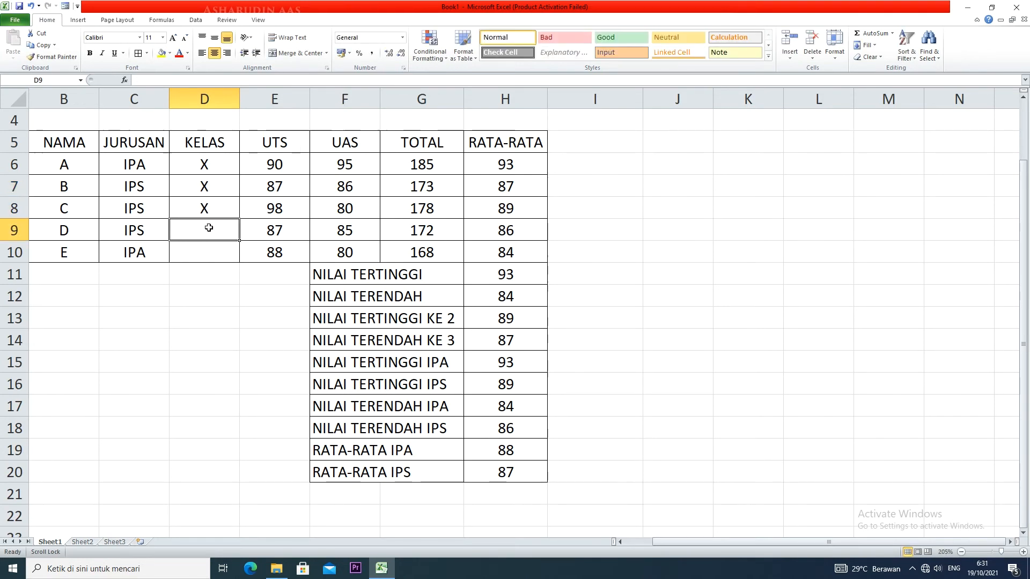
pyautogui.write('XI')
pyautogui.click(215, 266)
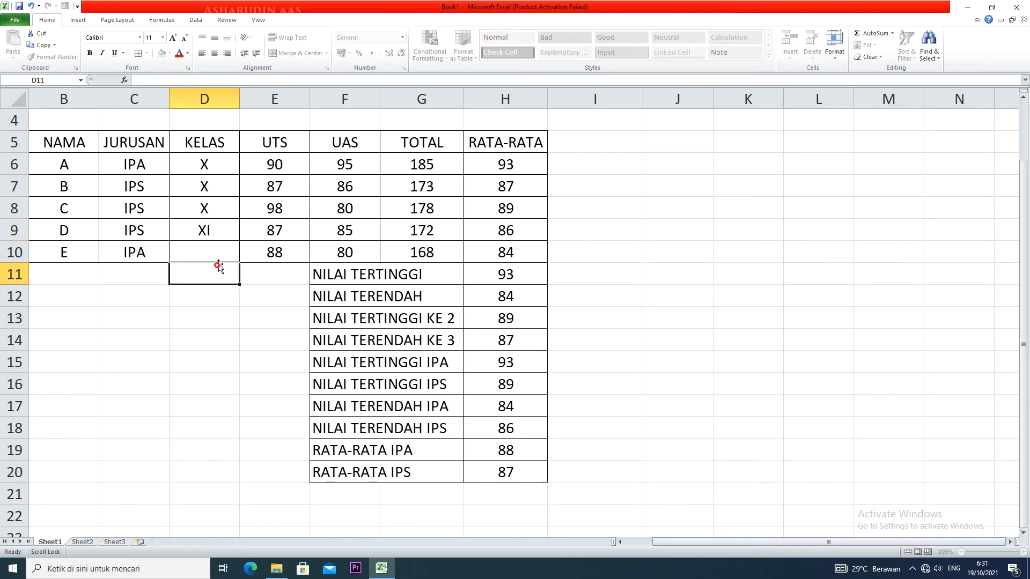
pyautogui.click(220, 252)
pyautogui.write('XI')
pyautogui.click(223, 273)
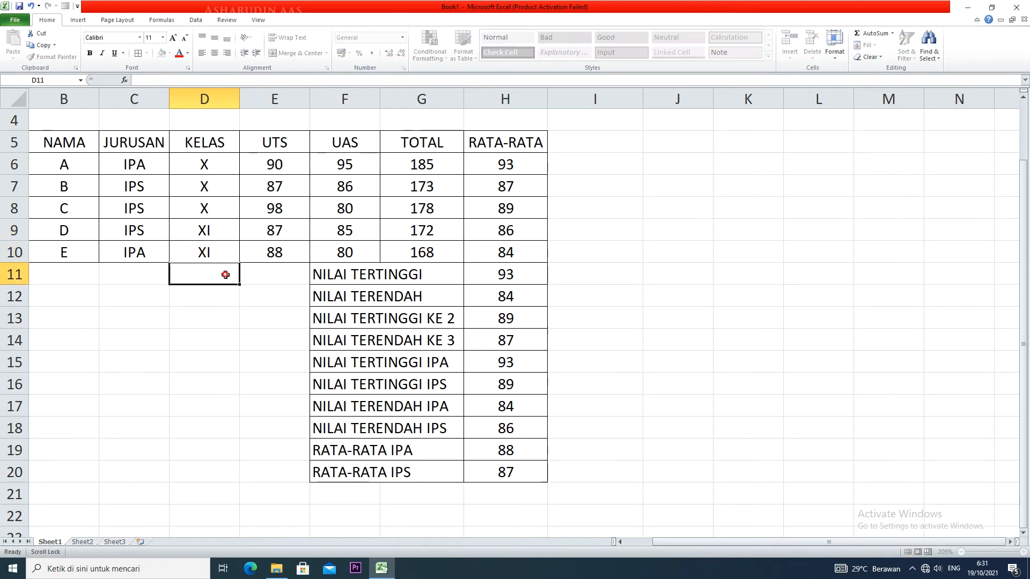
# - Enter the label RATA2 IPS KELAS X in both cells F21 and F22, below RATA-RATA IPS
pyautogui.click(334, 495)
pyautogui.write('RATA')
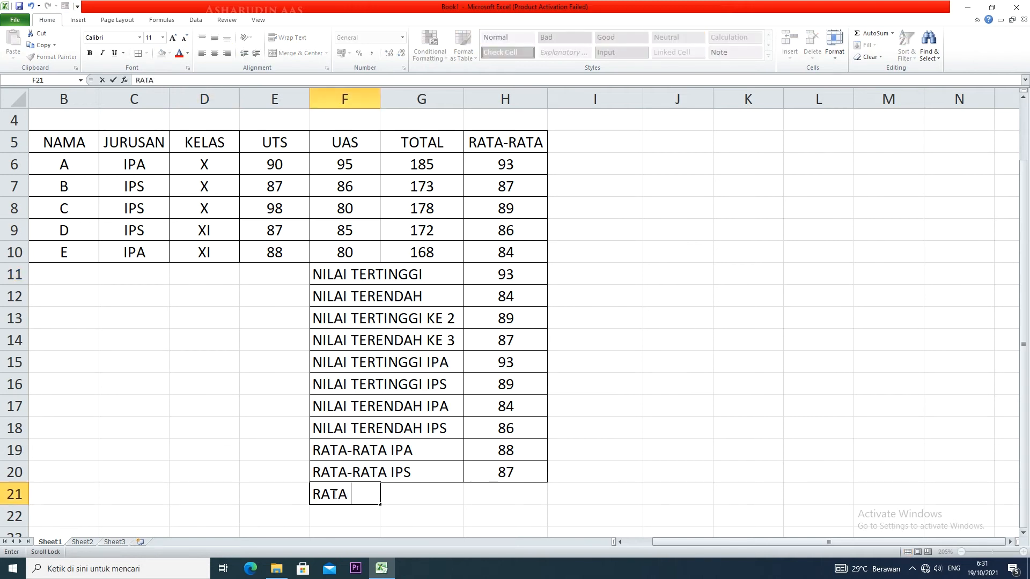
pyautogui.write('2 IPS KELAS')
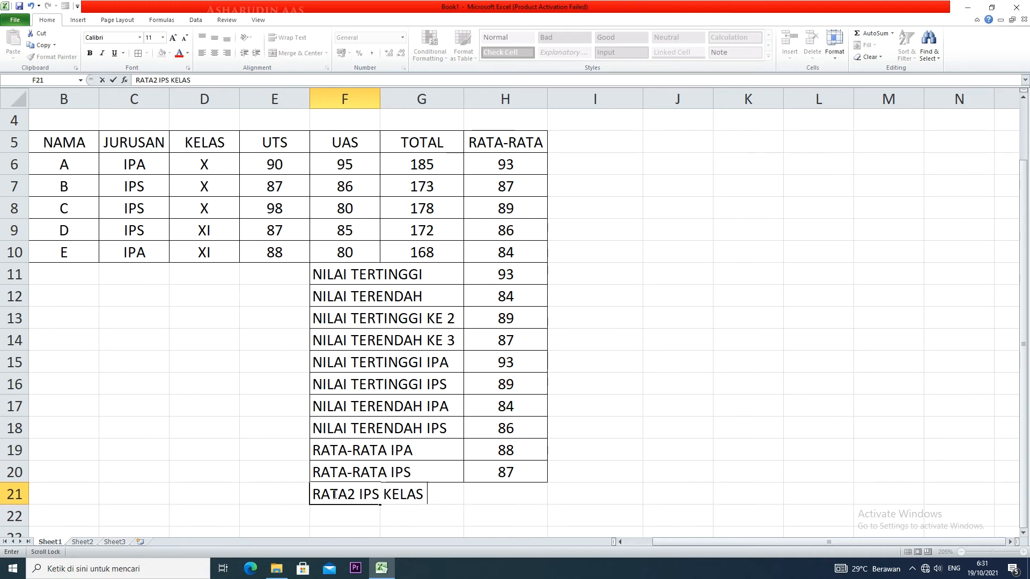
pyautogui.write(' X')
pyautogui.click(347, 515)
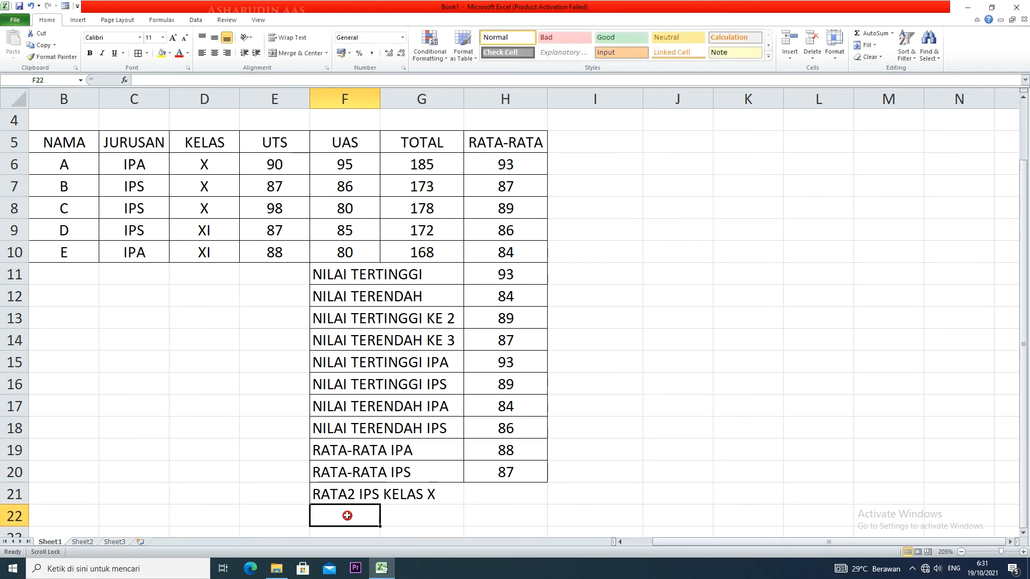
pyautogui.write('RATA')
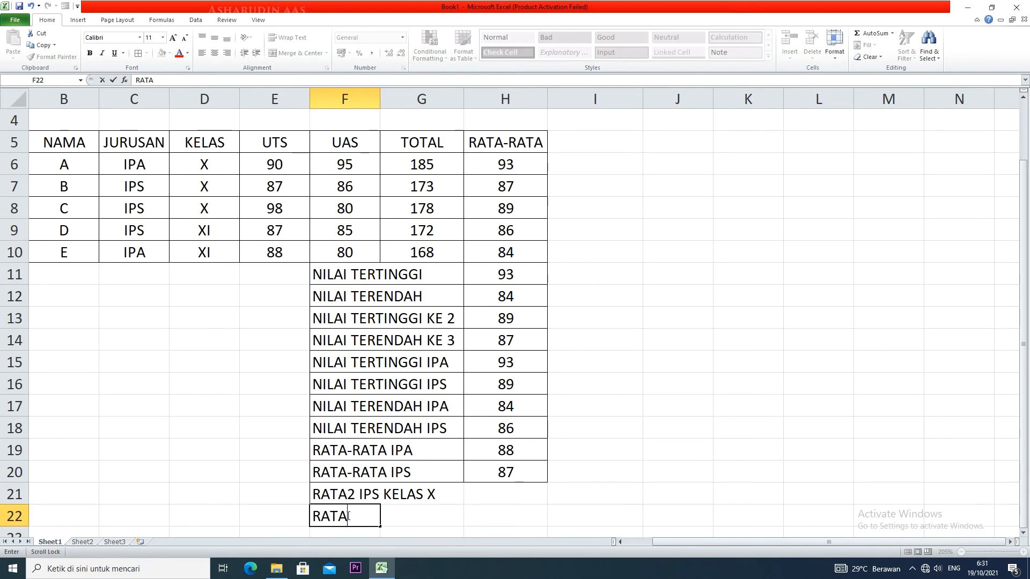
pyautogui.write('2 ')
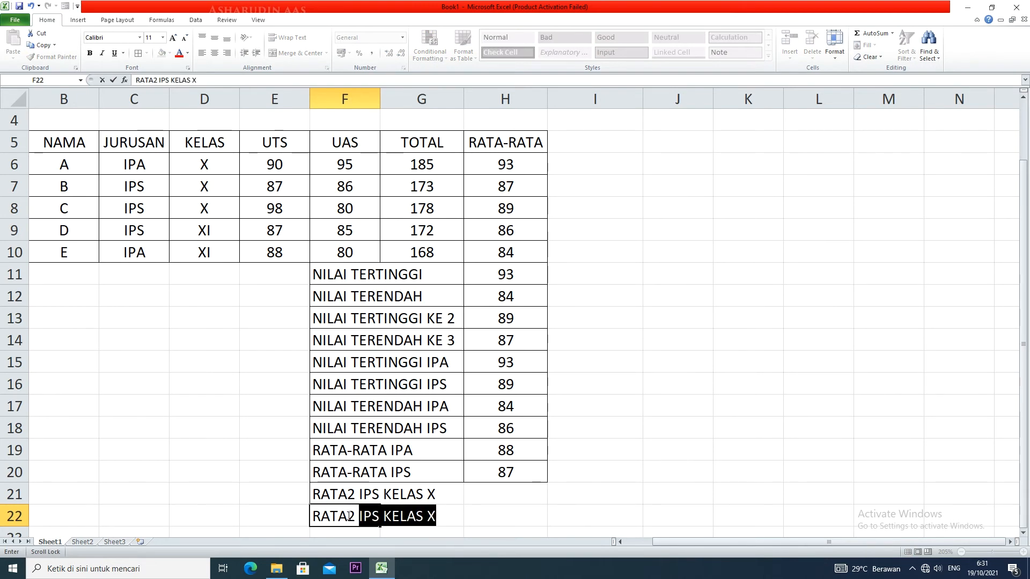
pyautogui.write('IPS')
# - Change the label in cell F21 to RATA2 IPA KELAS X
pyautogui.click(352, 491)
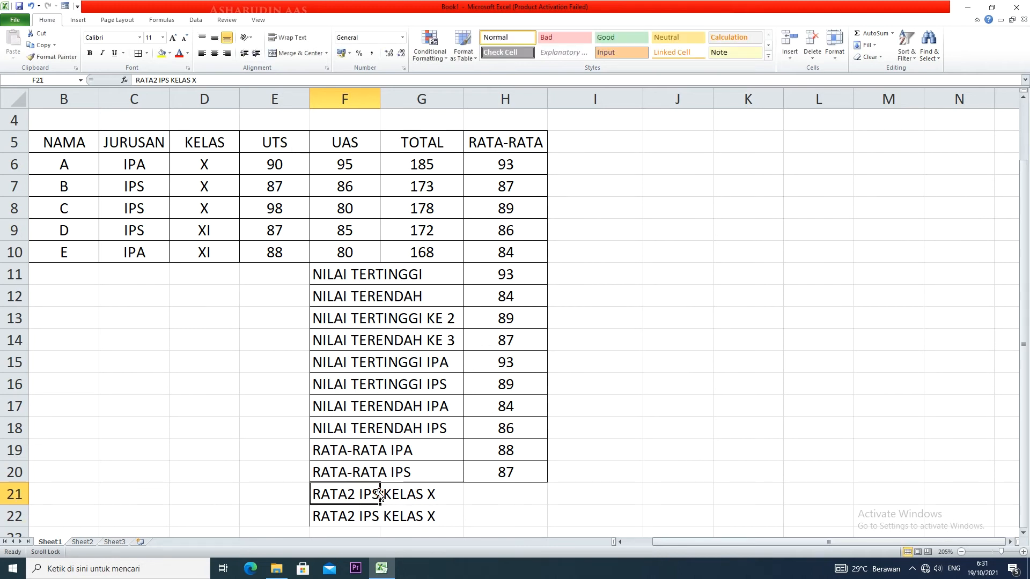
pyautogui.doubleClick(359, 494)
pyautogui.click(379, 494)
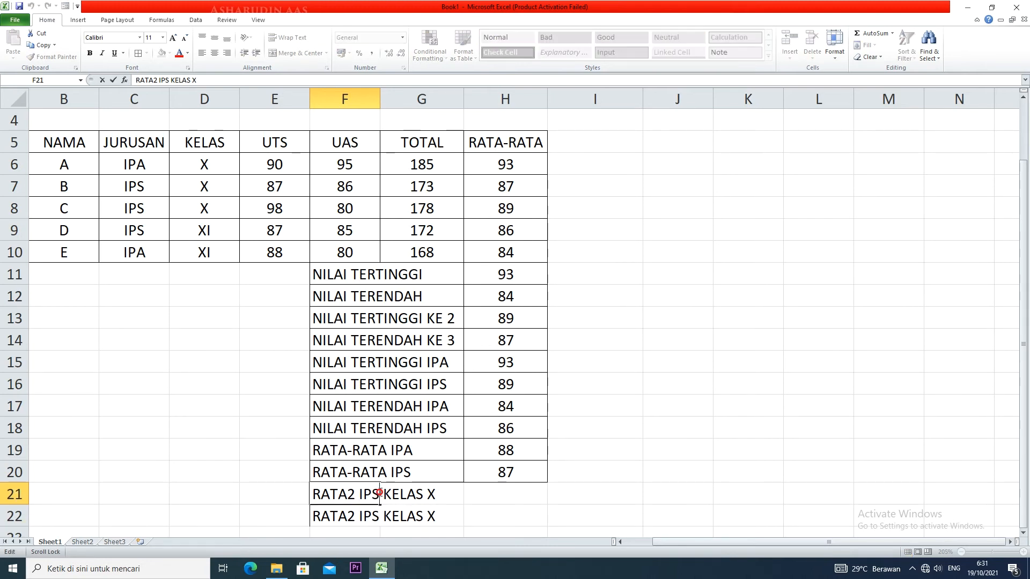
pyautogui.press('BackSpace')
pyautogui.write('A')
# - Enter the label RATA2 IPA KELAS XI in cell F23 and RATA2 IPS KELAS XI in cell F24
pyautogui.scroll(-2, 379, 491)
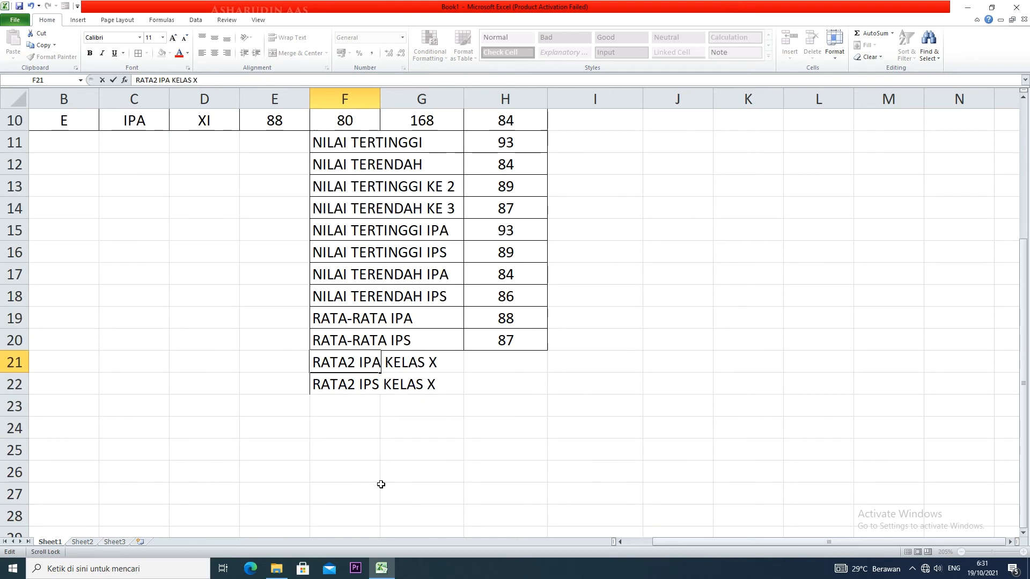
pyautogui.click(344, 404)
pyautogui.write('RATA')
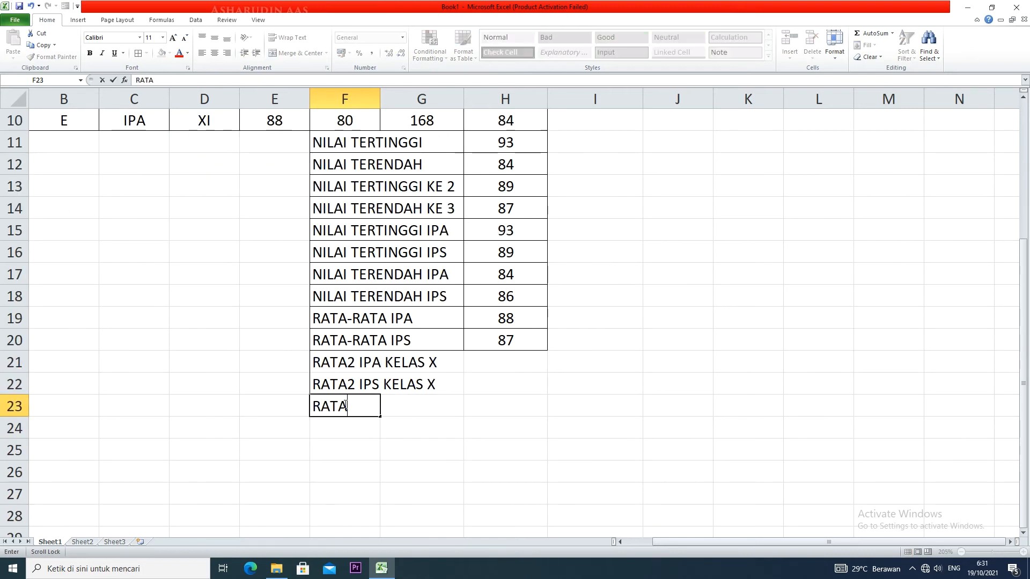
pyautogui.write('2 IPA KELAS')
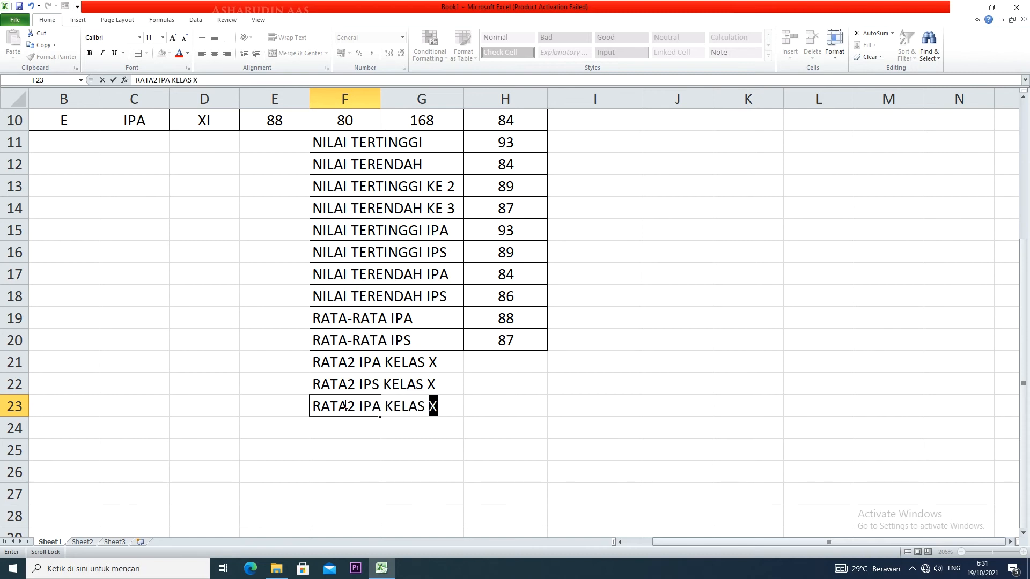
pyautogui.write(' XI')
pyautogui.click(343, 433)
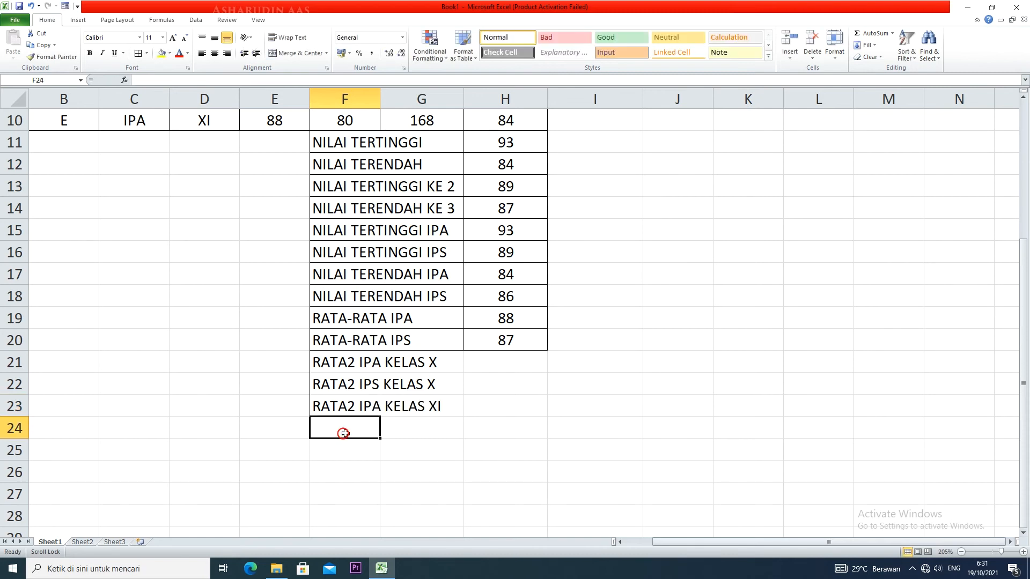
pyautogui.write('RATA2')
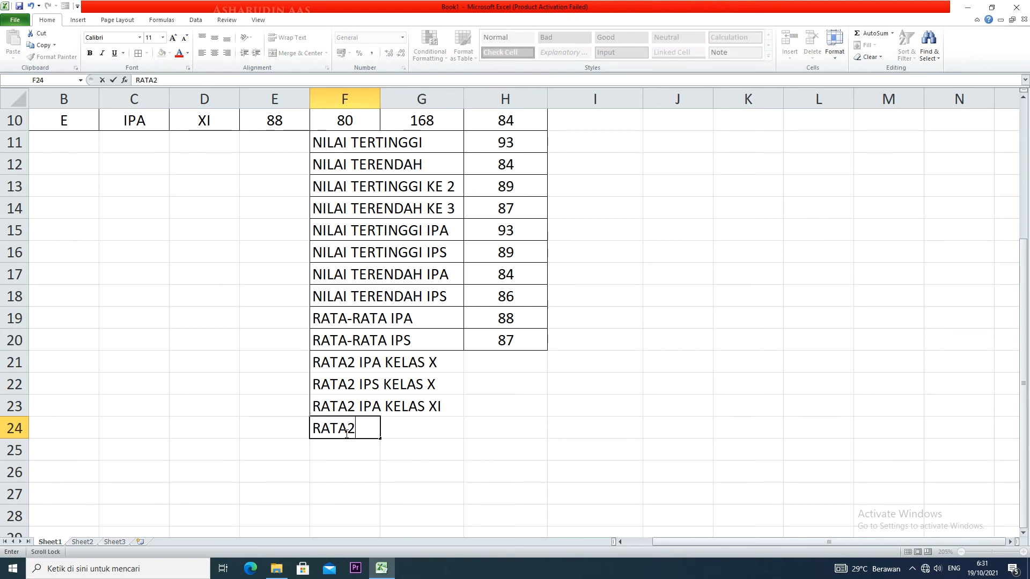
pyautogui.write(' IPS')
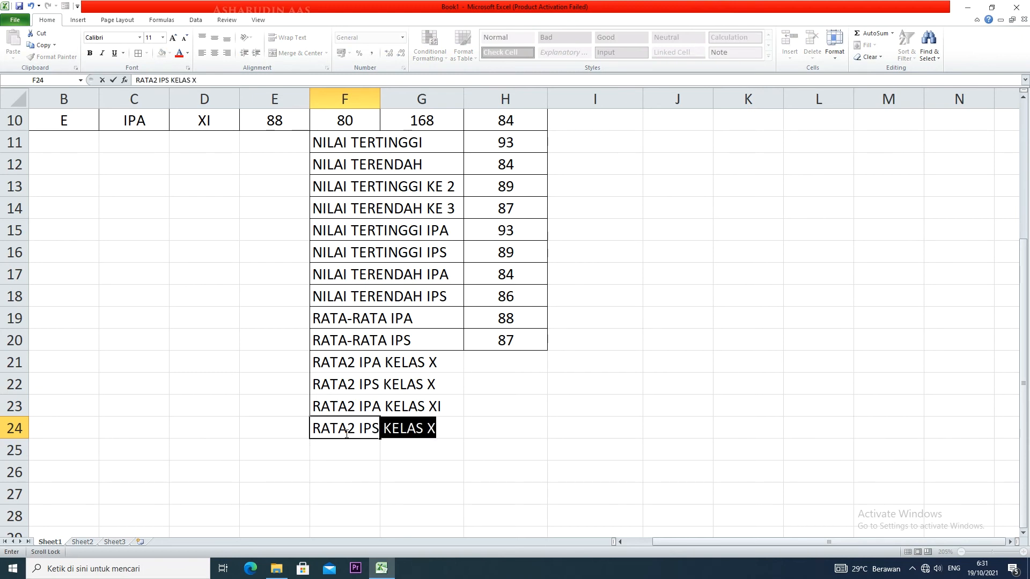
pyautogui.write(' KELASS')
pyautogui.press('BackSpace')
pyautogui.write('XI')
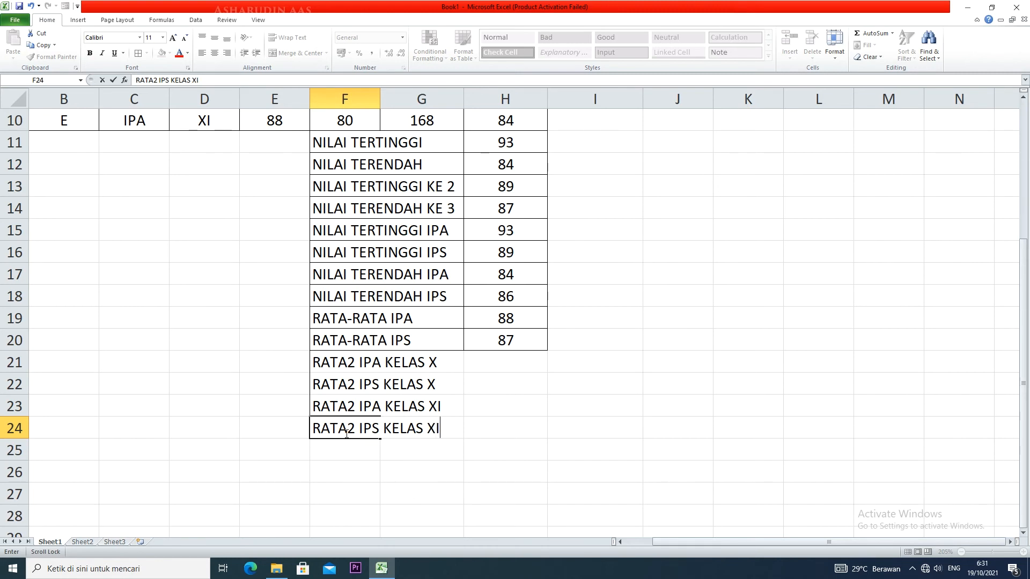
# - Add borders to the new summary rows in F21:H24
pyautogui.moveTo(335, 357); pyautogui.dragTo(494, 429)
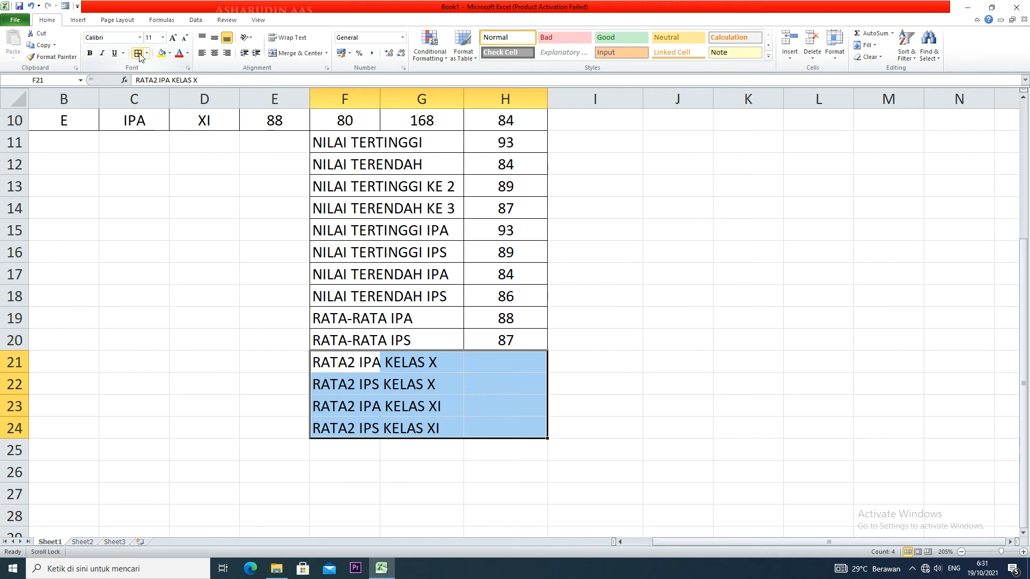
pyautogui.click(502, 381)
# - Fill the table header row A5:H5 and the summary labels in F11:G24 with yellow
pyautogui.scroll(3, 504, 380)
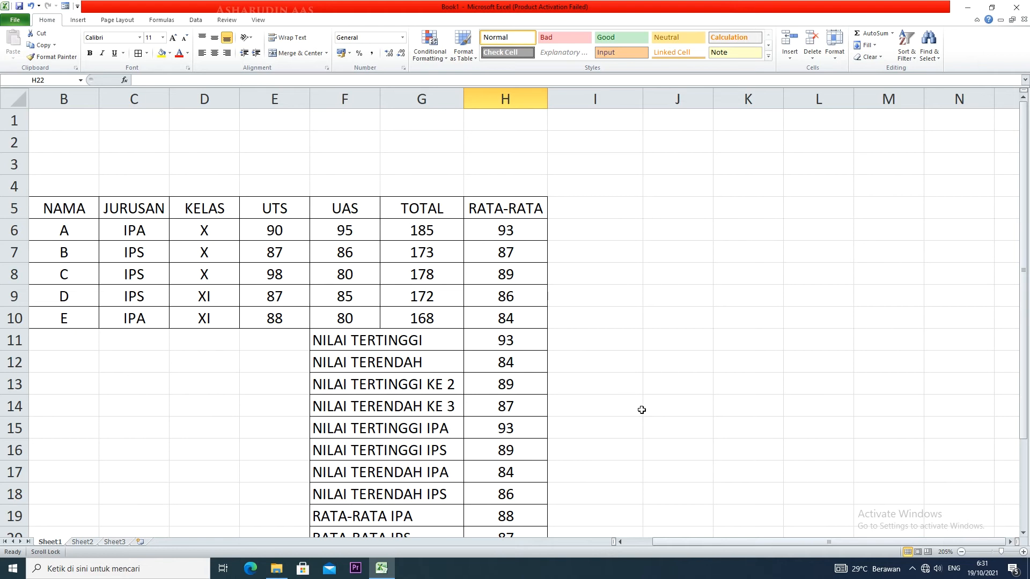
pyautogui.scroll(-1, 624, 442)
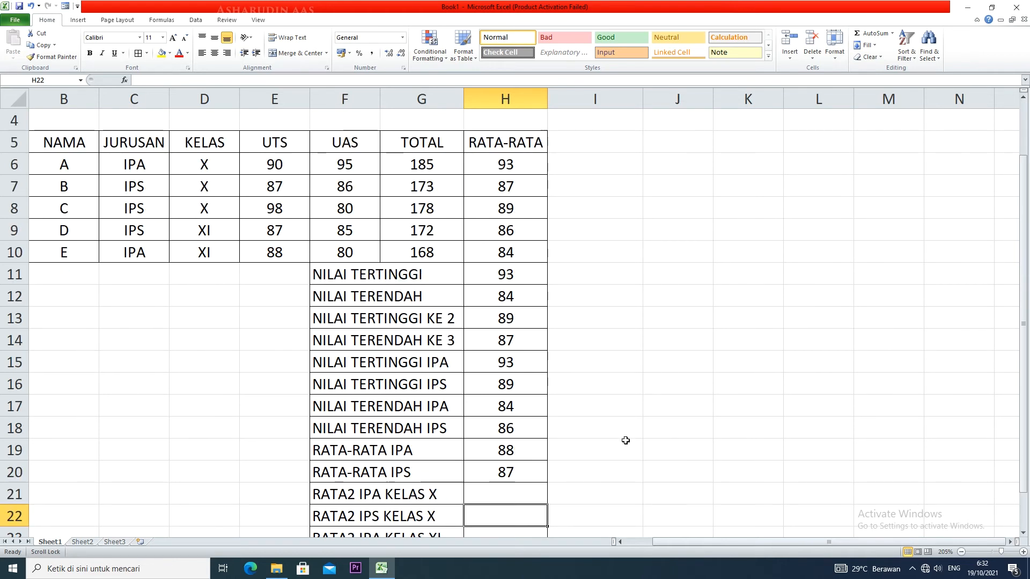
pyautogui.scroll(-1, 625, 441)
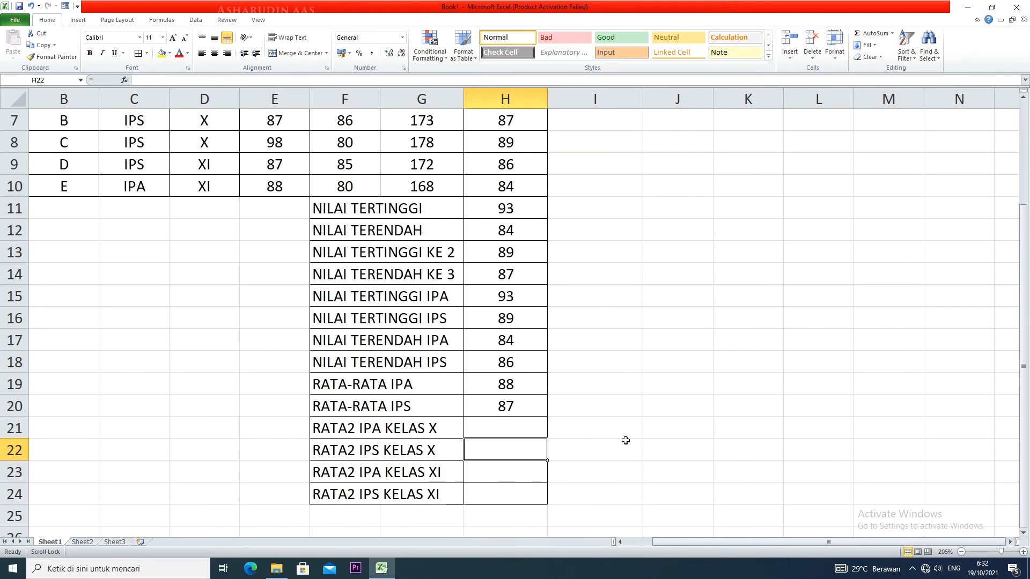
pyautogui.scroll(1, 625, 441)
pyautogui.scroll(-1, 625, 440)
pyautogui.scroll(-1, 625, 440)
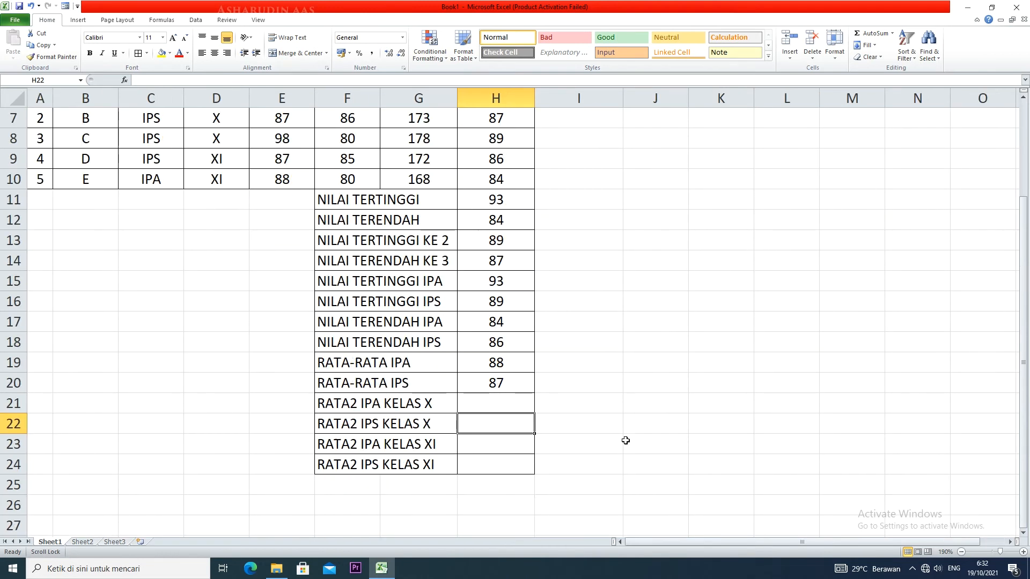
pyautogui.scroll(1, 625, 440)
pyautogui.moveTo(41, 137); pyautogui.dragTo(515, 139)
pyautogui.click(161, 53)
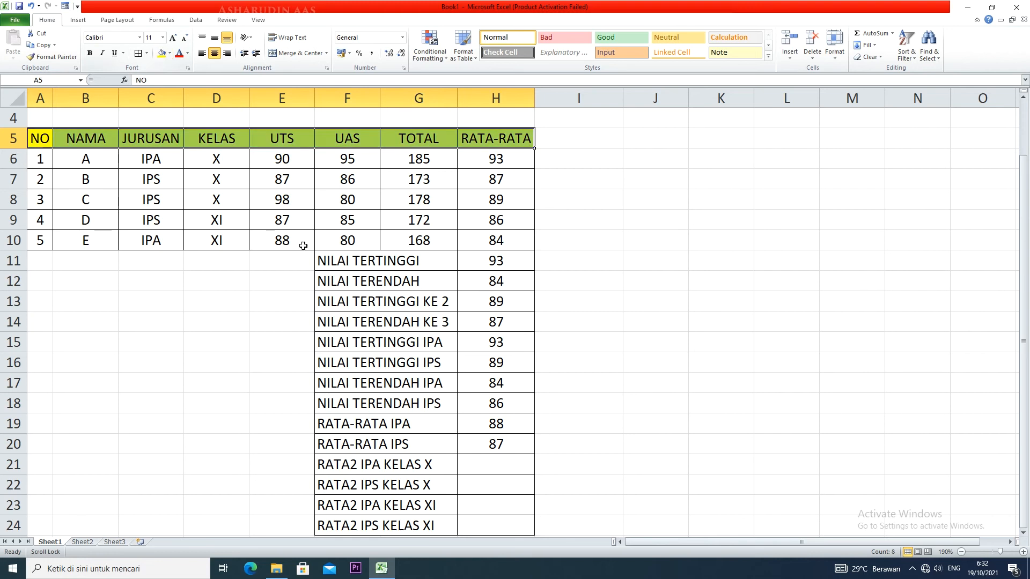
pyautogui.moveTo(388, 262); pyautogui.dragTo(375, 528)
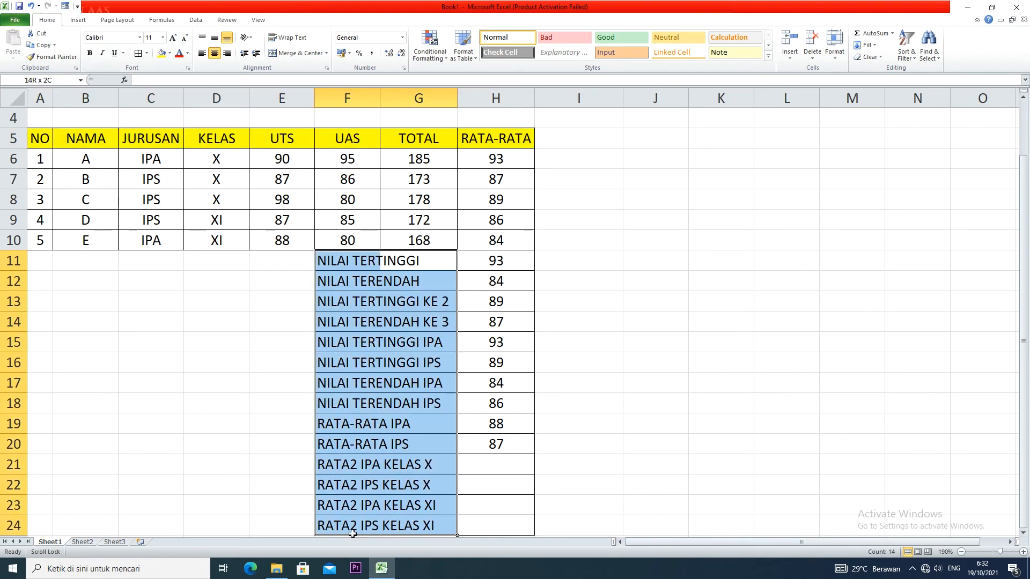
pyautogui.click(161, 53)
pyautogui.click(531, 429)
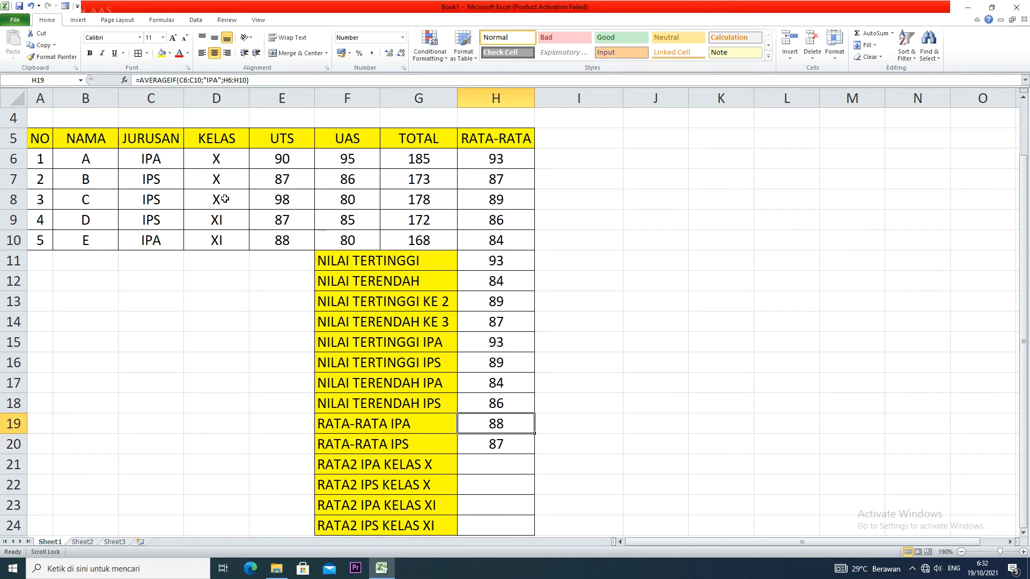
# - Start an AVERAGEIFS formula in H21 for RATA2 IPA KELAS X, with H6:H10 as the average range
pyautogui.click(161, 160)
pyautogui.moveTo(178, 159); pyautogui.dragTo(527, 161)
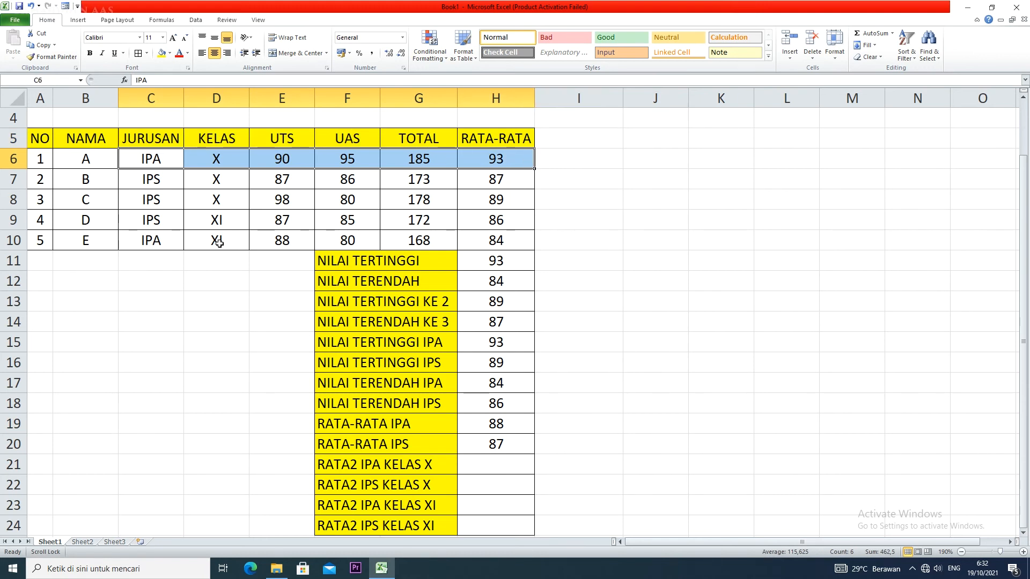
pyautogui.click(509, 467)
pyautogui.write('=AVERAg')
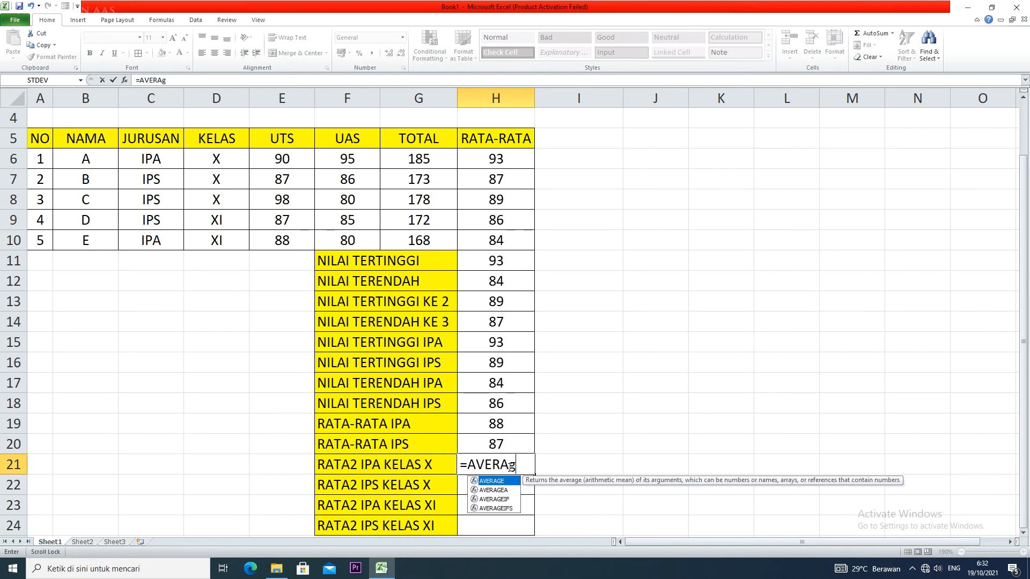
pyautogui.press('BackSpace')
pyautogui.write('e')
pyautogui.press('BackSpace')
pyautogui.write('GEIF')
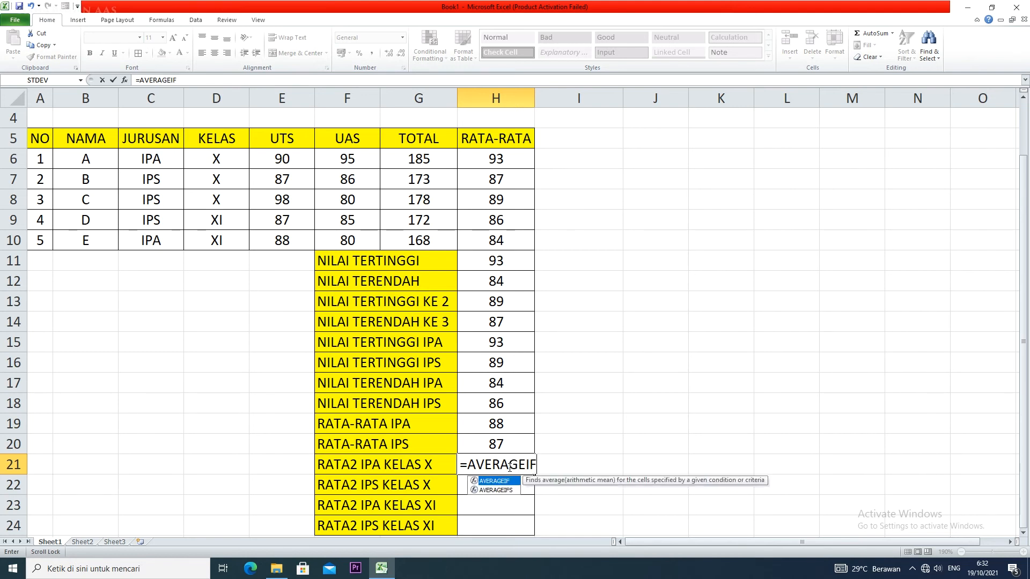
pyautogui.write('S(')
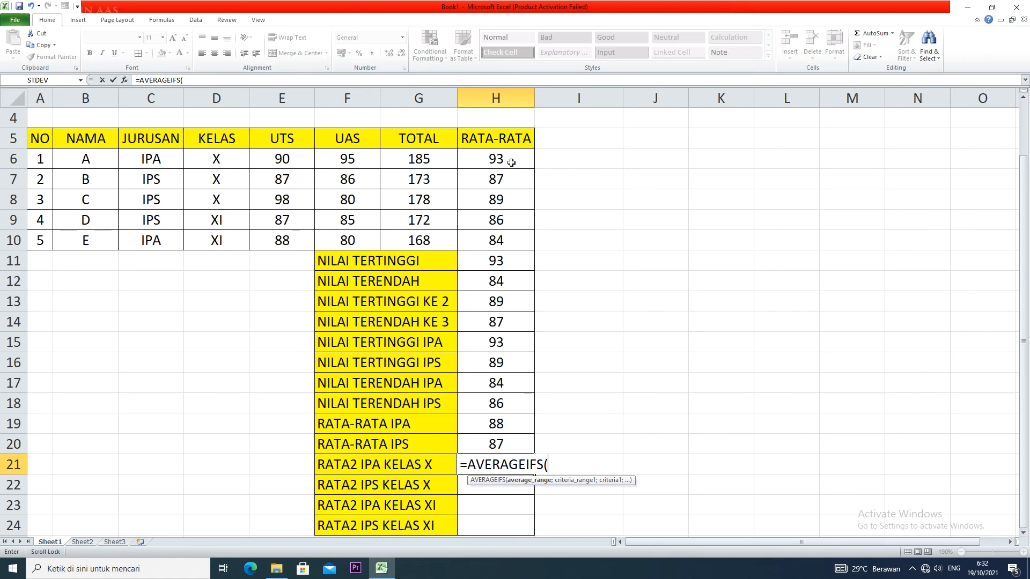
pyautogui.moveTo(511, 162); pyautogui.dragTo(511, 246)
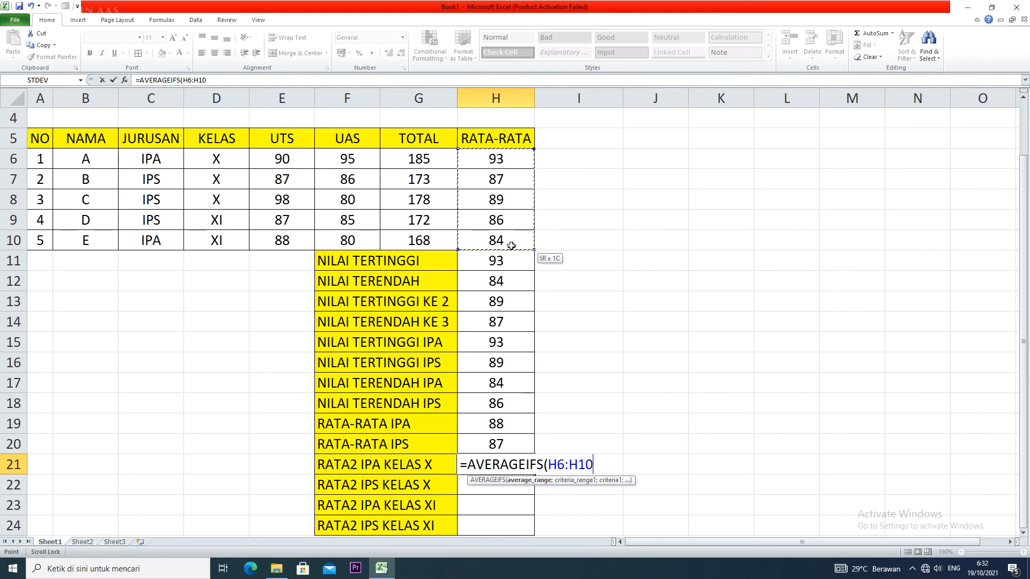
pyautogui.write(';')
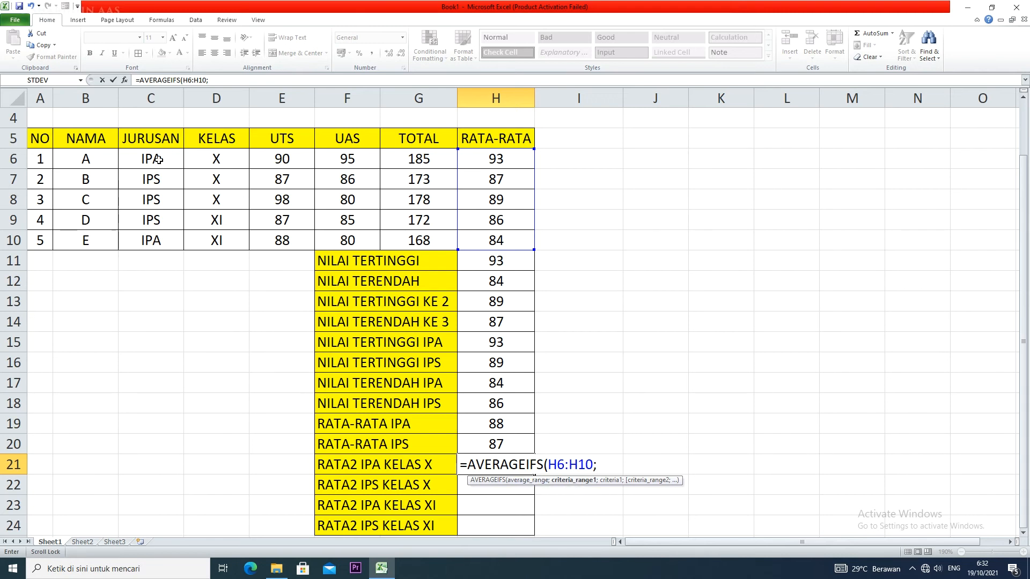
# - Complete the AVERAGEIFS formula in H21 with the criteria "IPA" on C6:C10 and "X" on D6:D10
pyautogui.moveTo(160, 158); pyautogui.dragTo(160, 239)
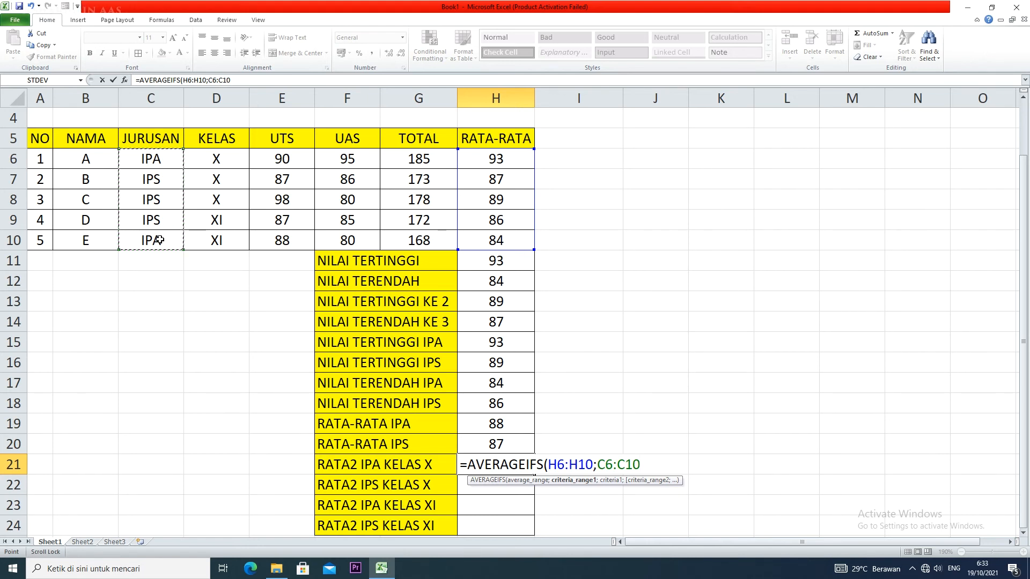
pyautogui.write(';')
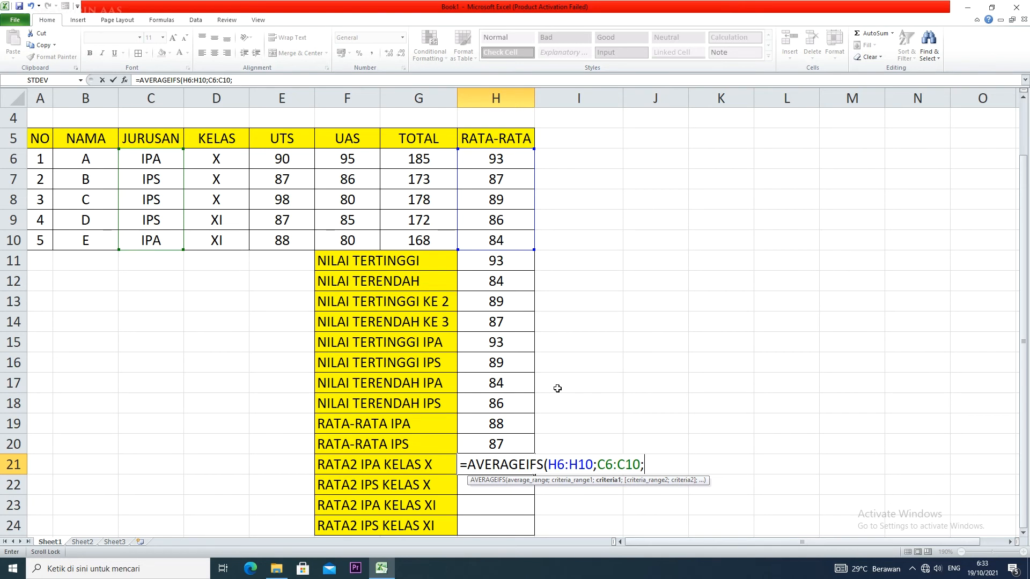
pyautogui.write('""')
pyautogui.write('IPS')
pyautogui.press('BackSpace')
pyautogui.write('A";')
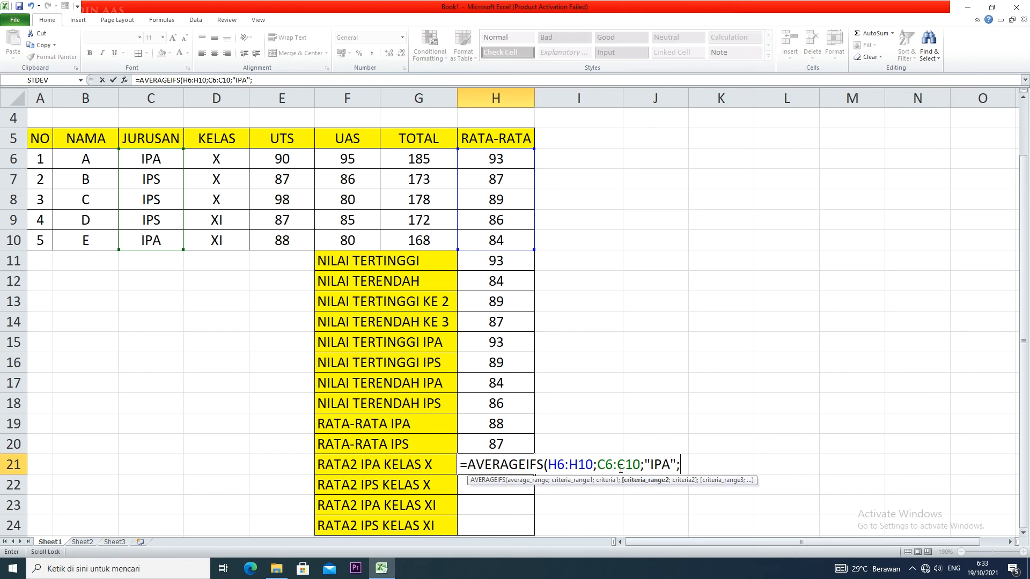
pyautogui.moveTo(219, 160); pyautogui.dragTo(216, 241)
pyautogui.write(';"X"')
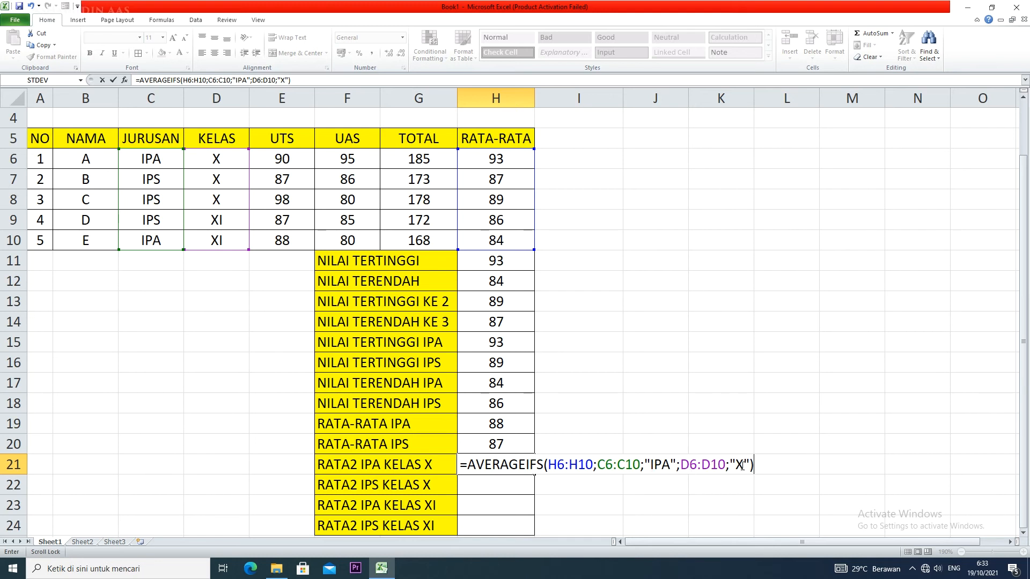
pyautogui.press('Return')
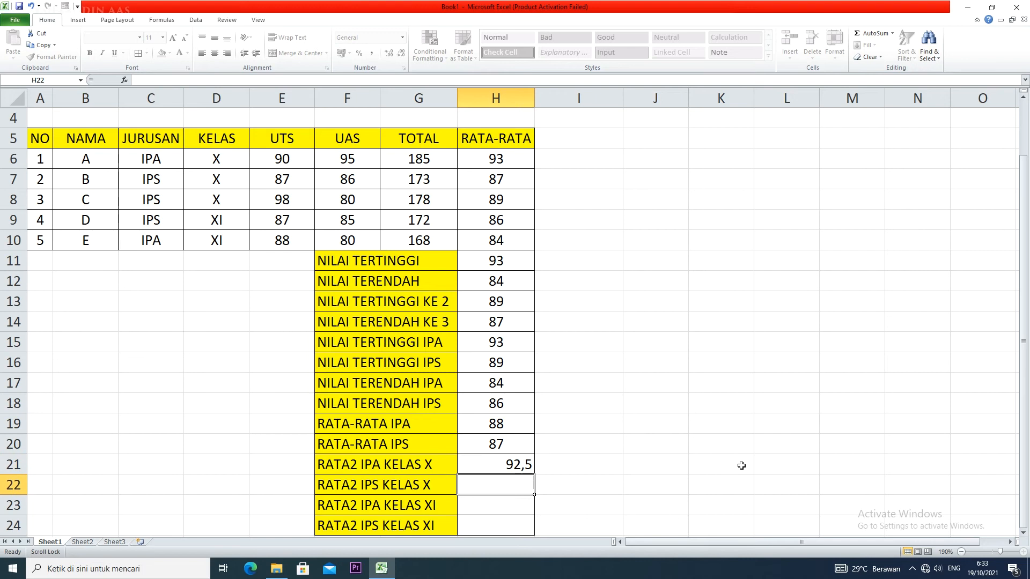
# - Show the H21 result without decimals and center the contents of H21:H24
pyautogui.click(522, 464)
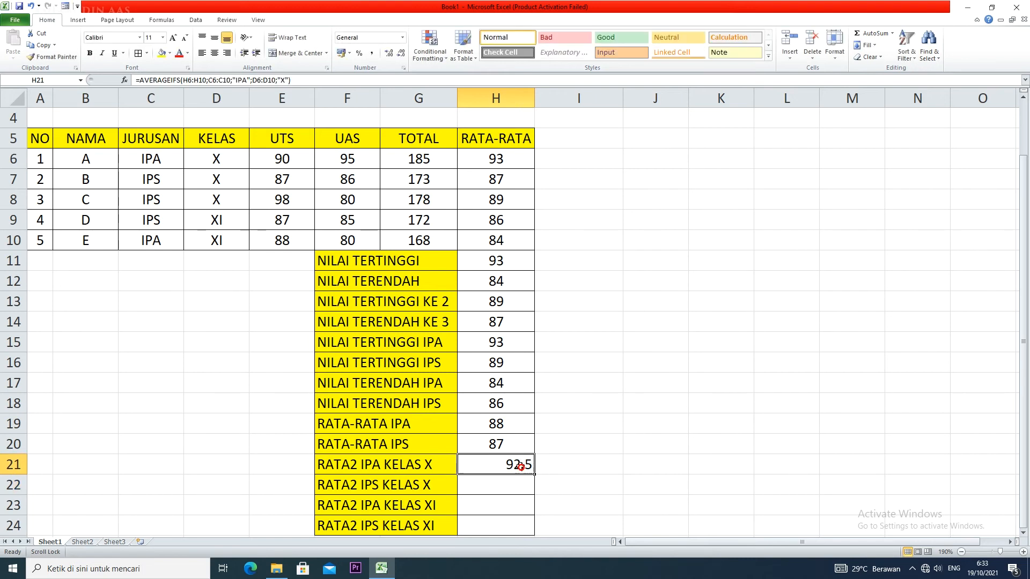
pyautogui.click(401, 53)
pyautogui.click(214, 53)
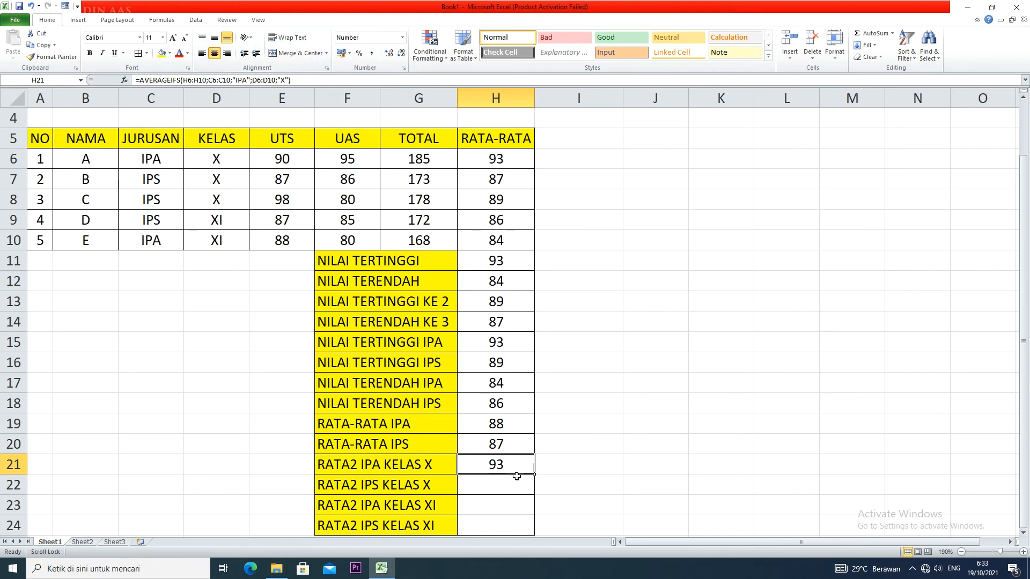
pyautogui.moveTo(515, 467); pyautogui.dragTo(517, 523)
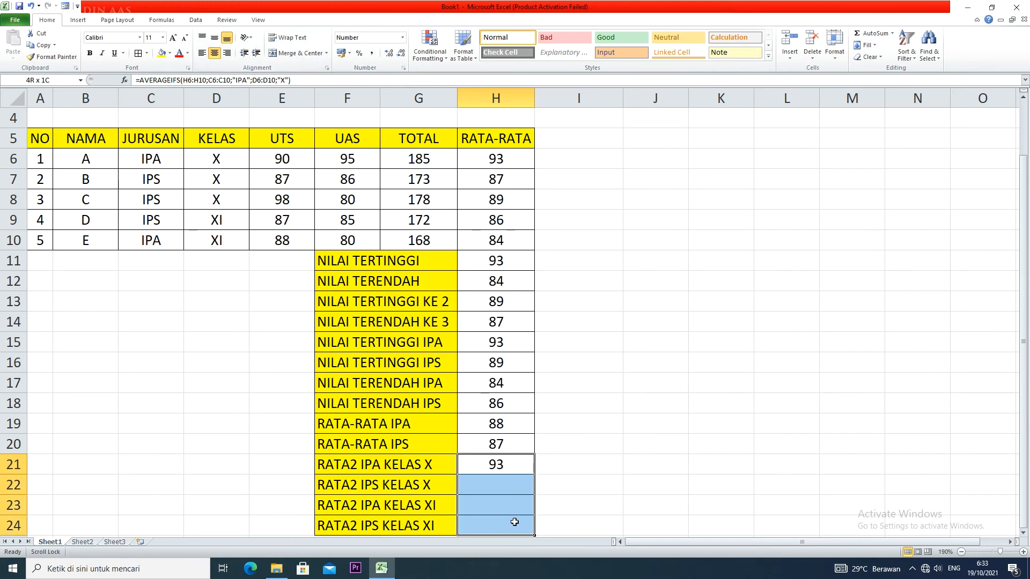
pyautogui.click(213, 54)
pyautogui.click(509, 490)
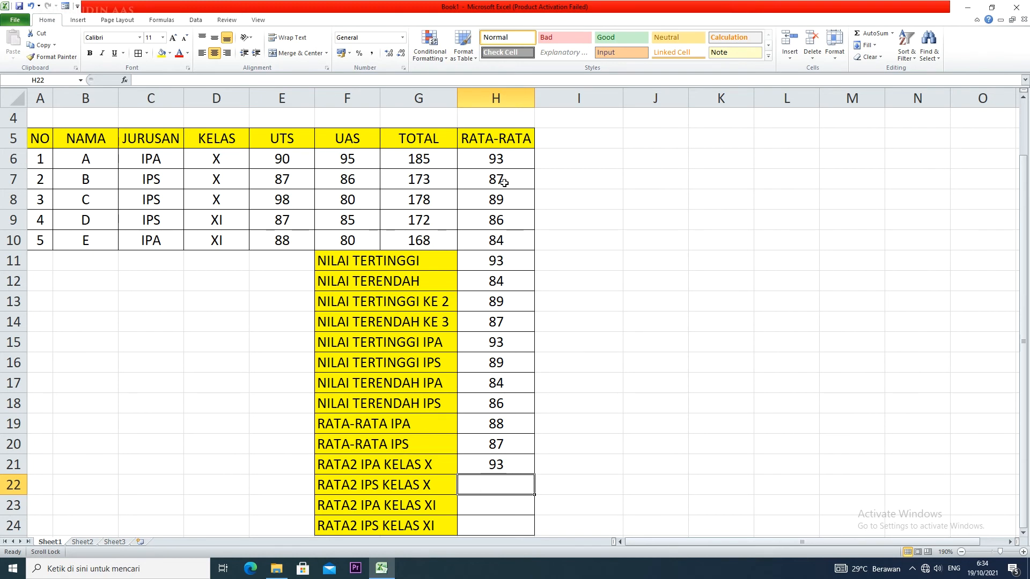
# - Enter the manual check formula =(H8+H7)/2 in cell J11 and show its result without decimals
pyautogui.click(637, 257)
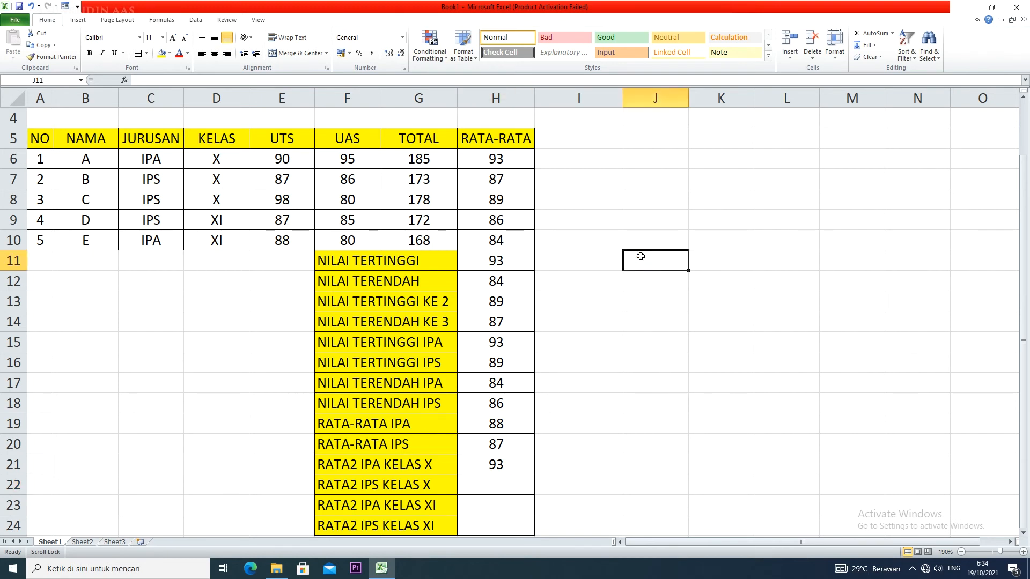
pyautogui.write('=(')
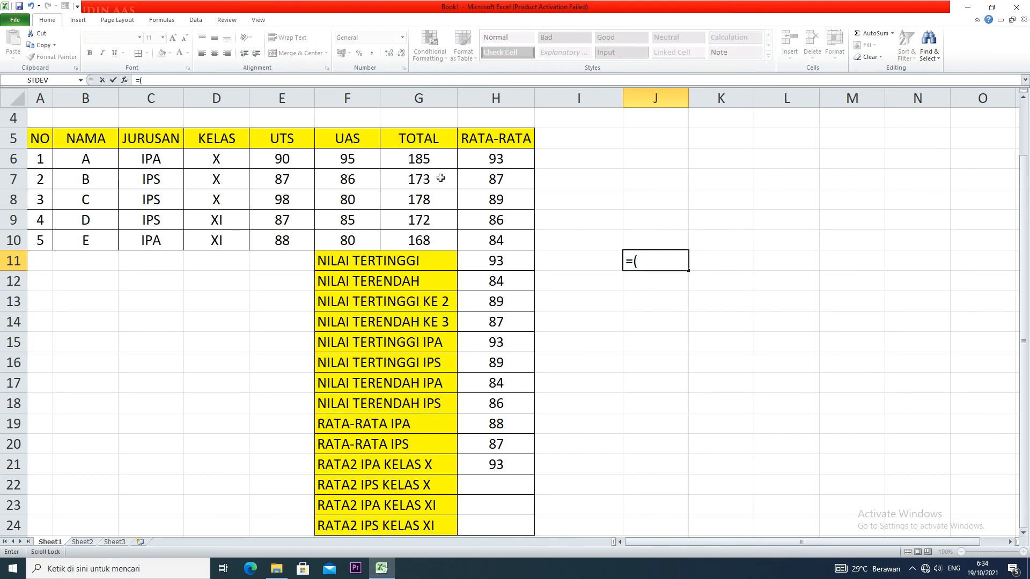
pyautogui.click(474, 201)
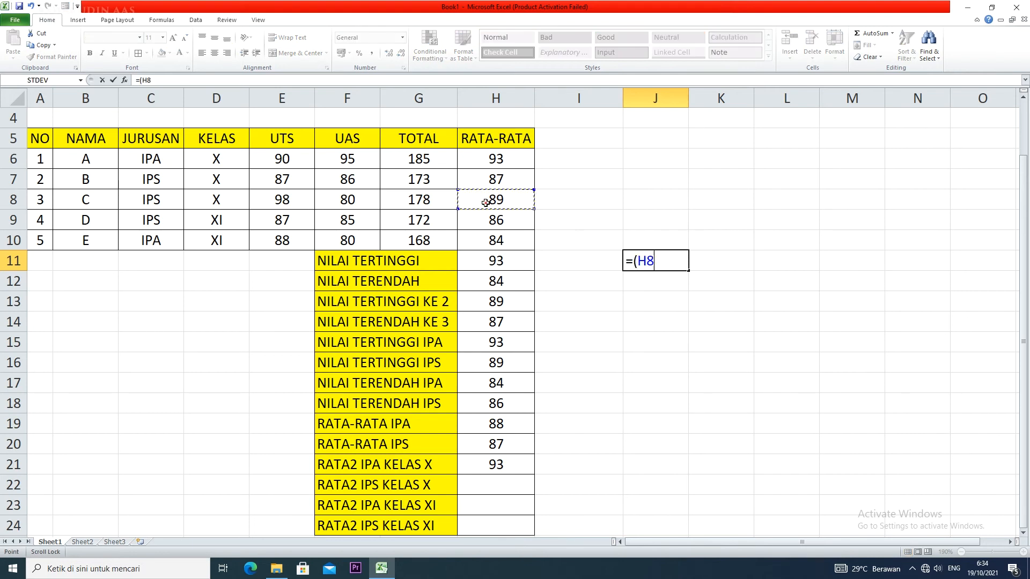
pyautogui.write('+')
pyautogui.click(511, 181)
pyautogui.write(')/2')
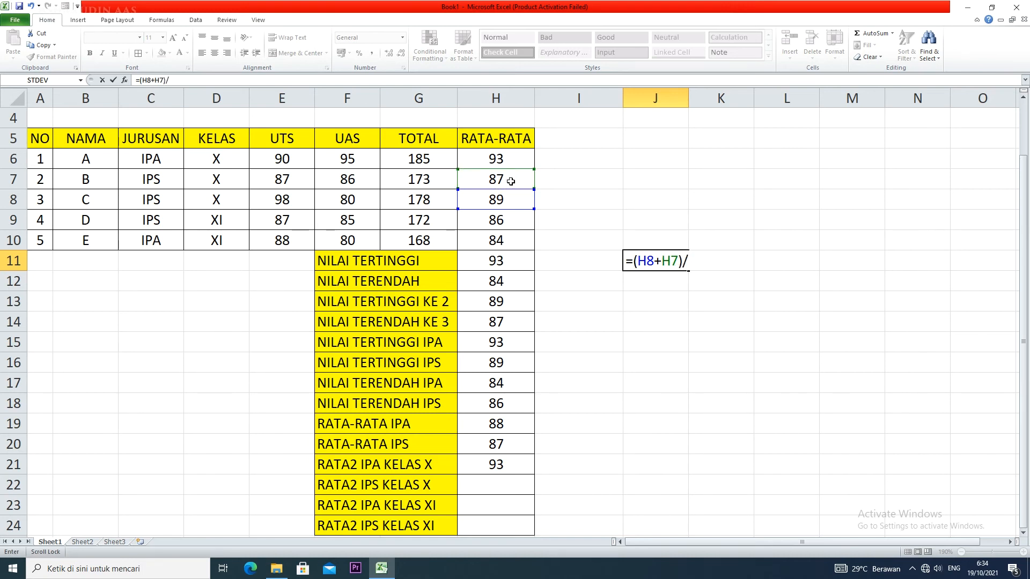
pyautogui.press('Return')
pyautogui.click(677, 264)
pyautogui.click(401, 53)
pyautogui.click(401, 53)
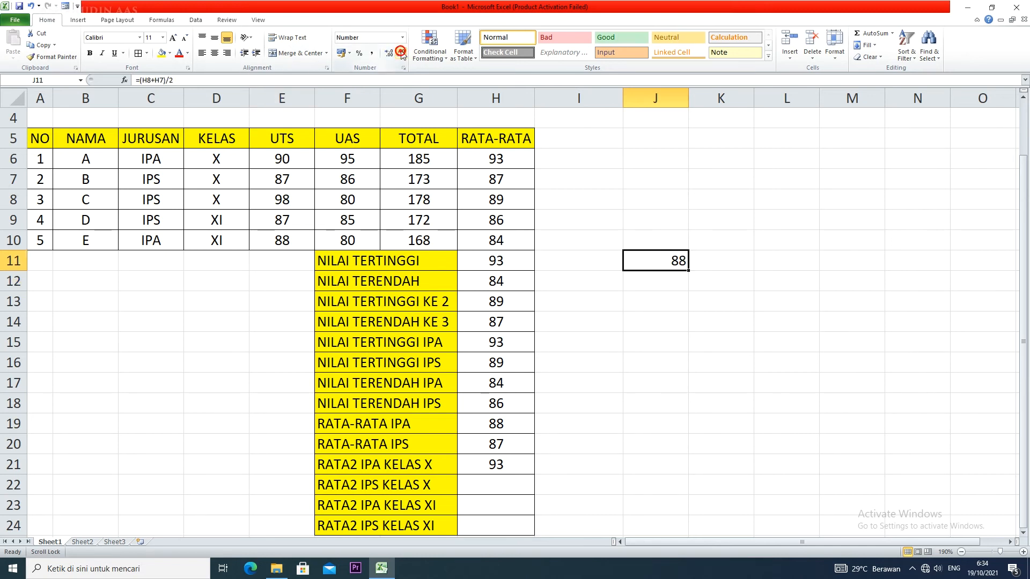
# - Start an AVERAGEIFS formula in H22 for RATA2 IPS KELAS X, with H6:H10 as the average range
pyautogui.click(490, 490)
pyautogui.write('=A')
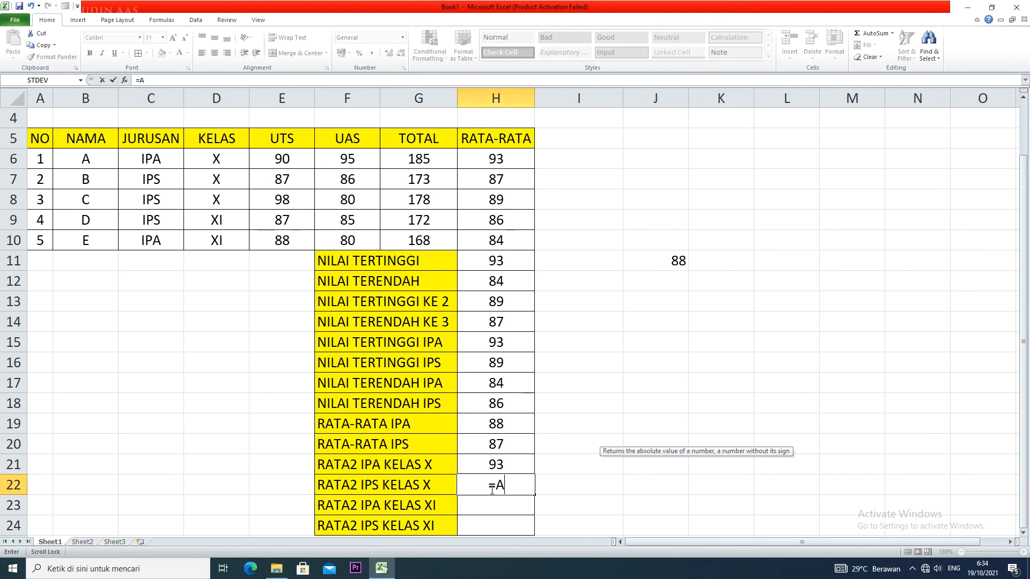
pyautogui.write('VERAGEI')
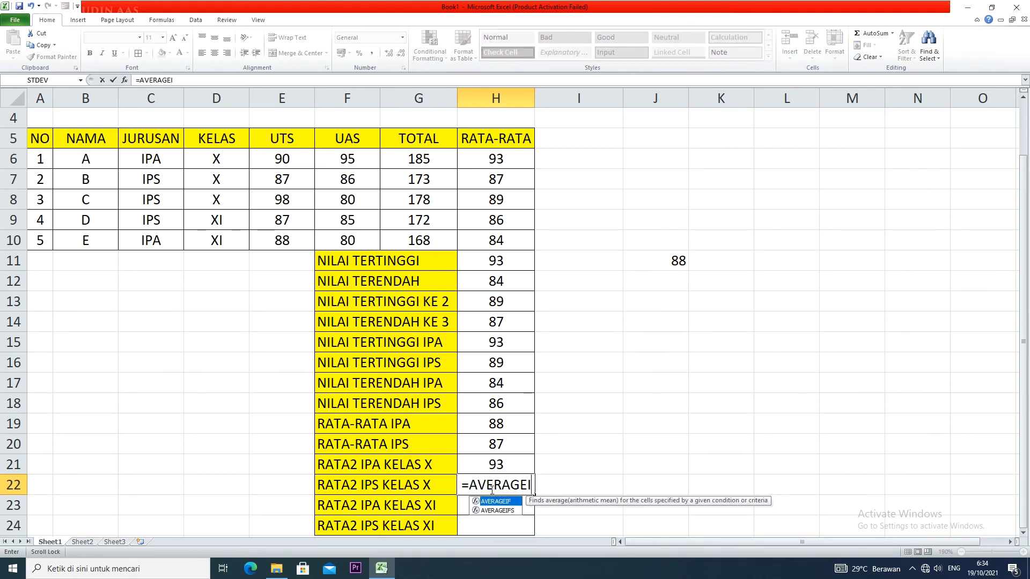
pyautogui.write('FS(')
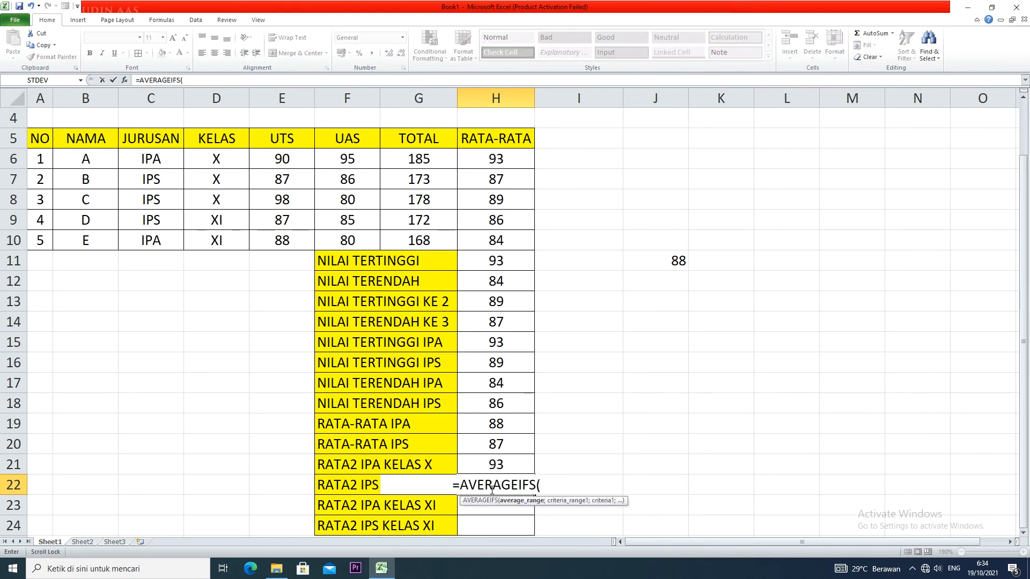
pyautogui.moveTo(515, 159); pyautogui.dragTo(515, 243)
pyautogui.write(';')
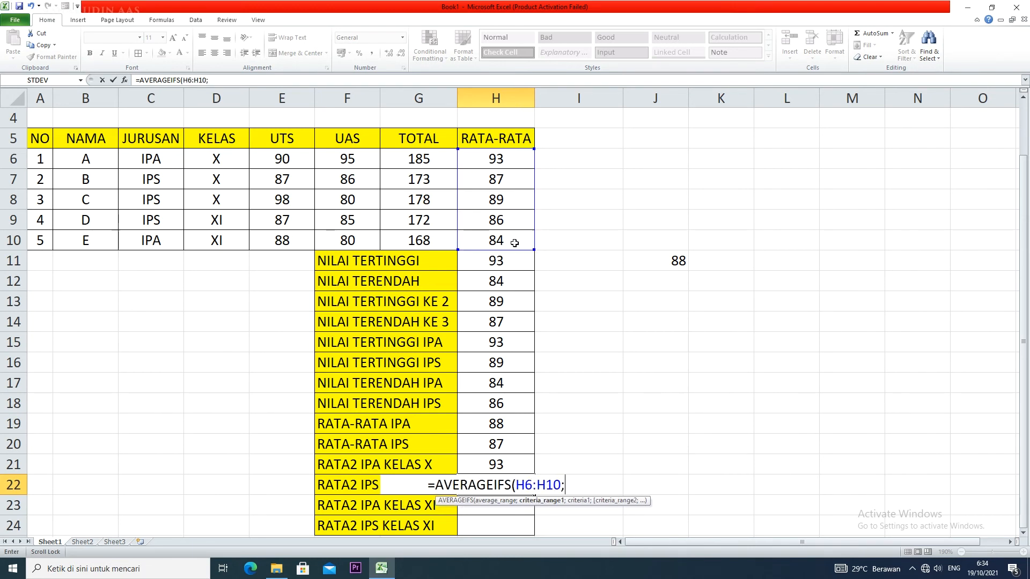
# - Complete the AVERAGEIFS formula in H22 with the criteria "IPS" on C6:C10 and "XI" on D6:D10
pyautogui.moveTo(174, 156); pyautogui.dragTo(165, 245)
pyautogui.write(';""')
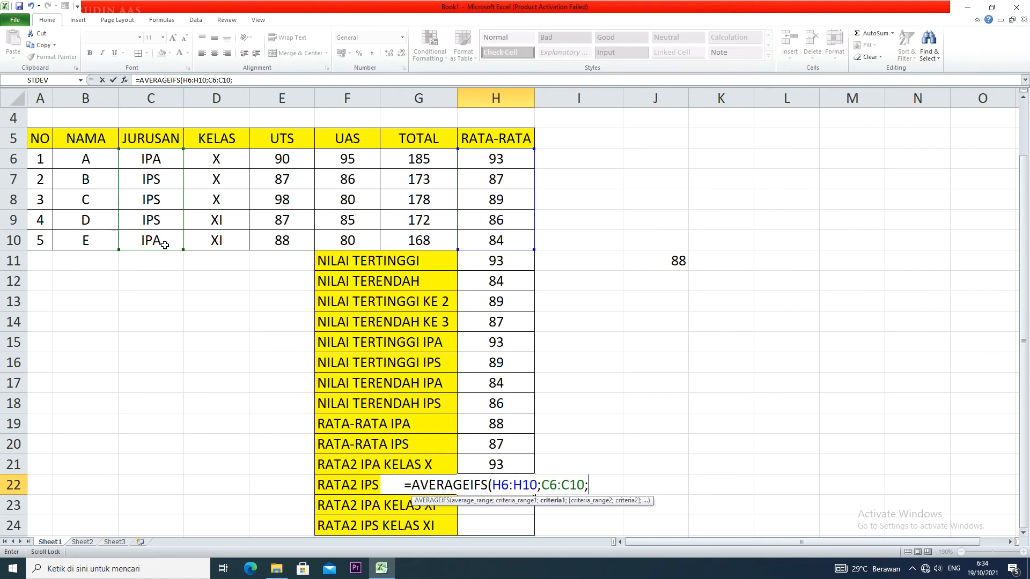
pyautogui.press('BackSpace')
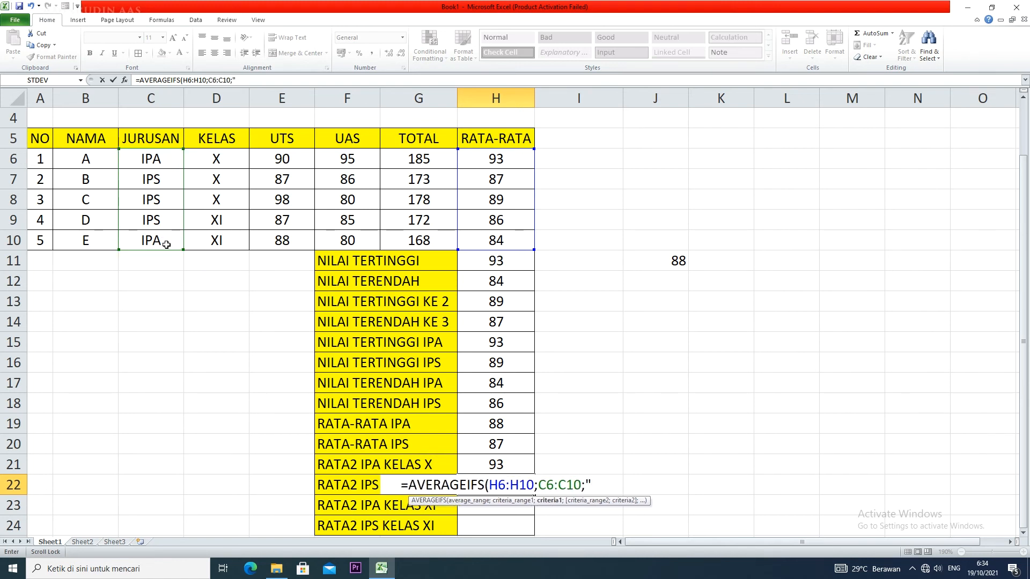
pyautogui.write('IPS')
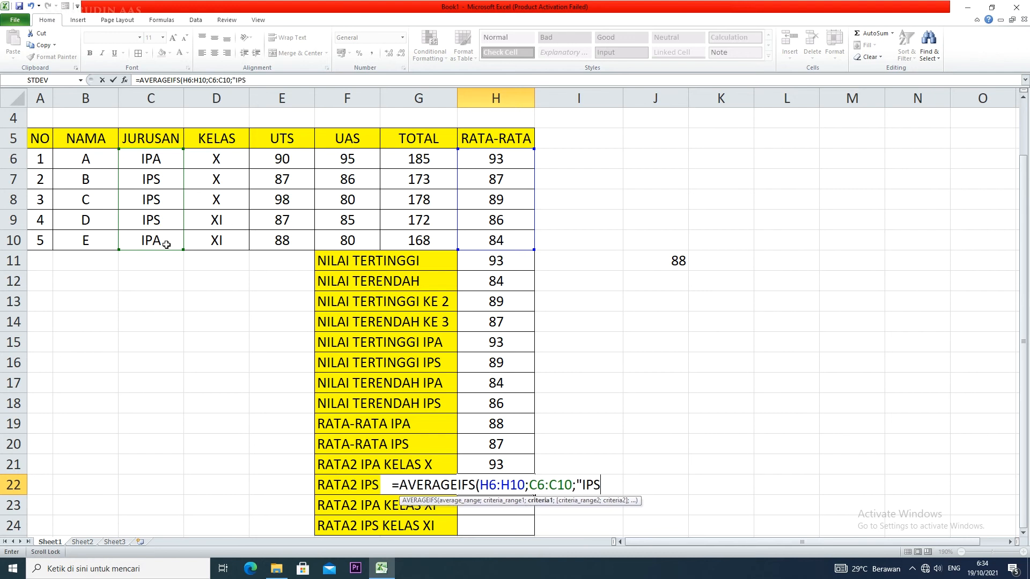
pyautogui.write('"')
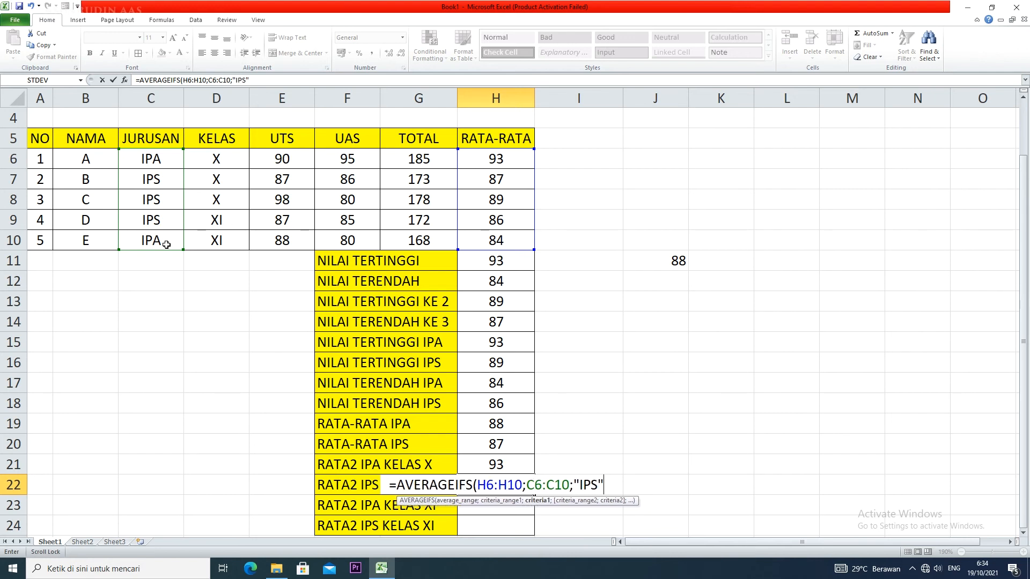
pyautogui.write(';')
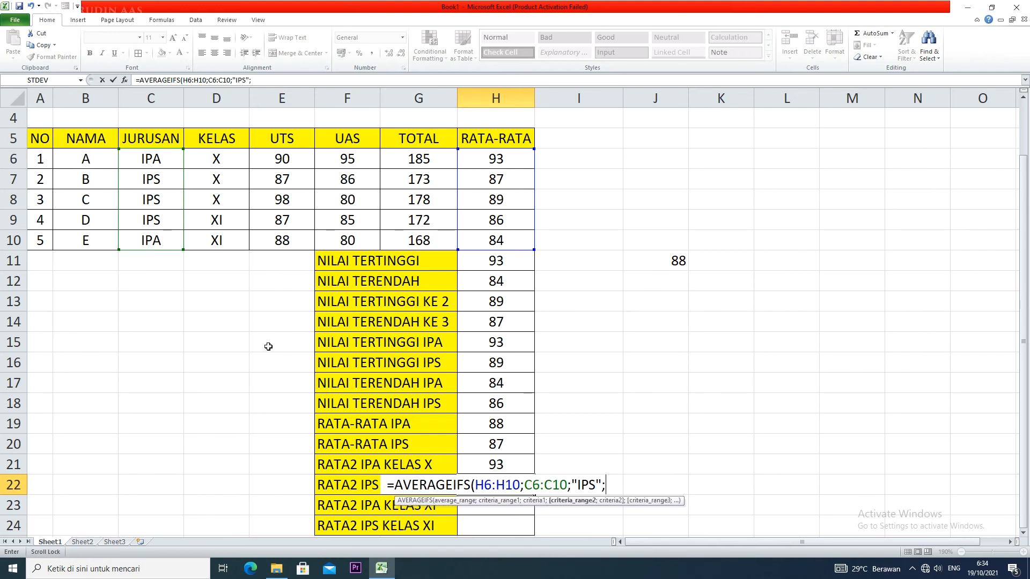
pyautogui.moveTo(209, 162); pyautogui.dragTo(204, 234)
pyautogui.write(';')
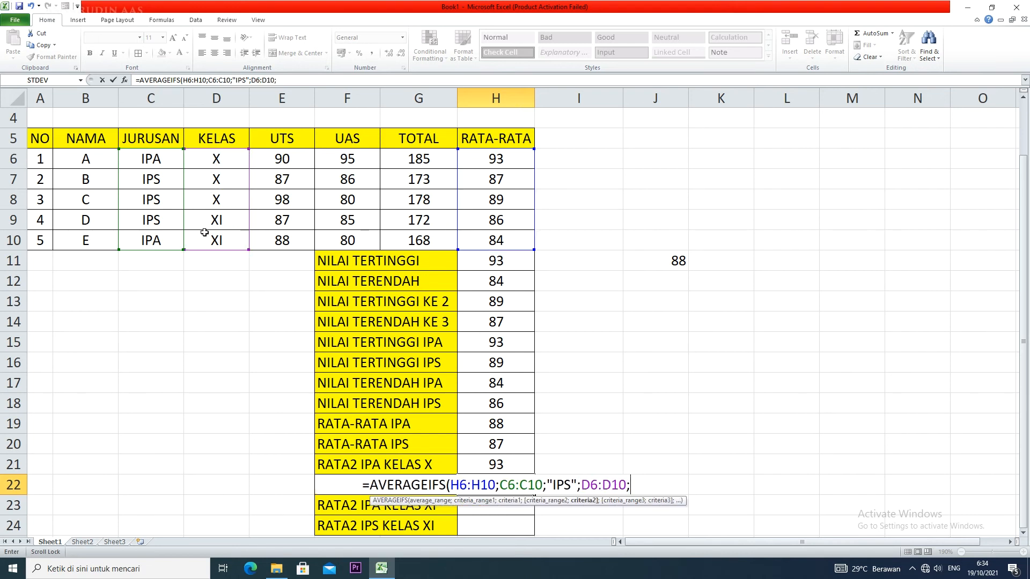
pyautogui.write('"XI")')
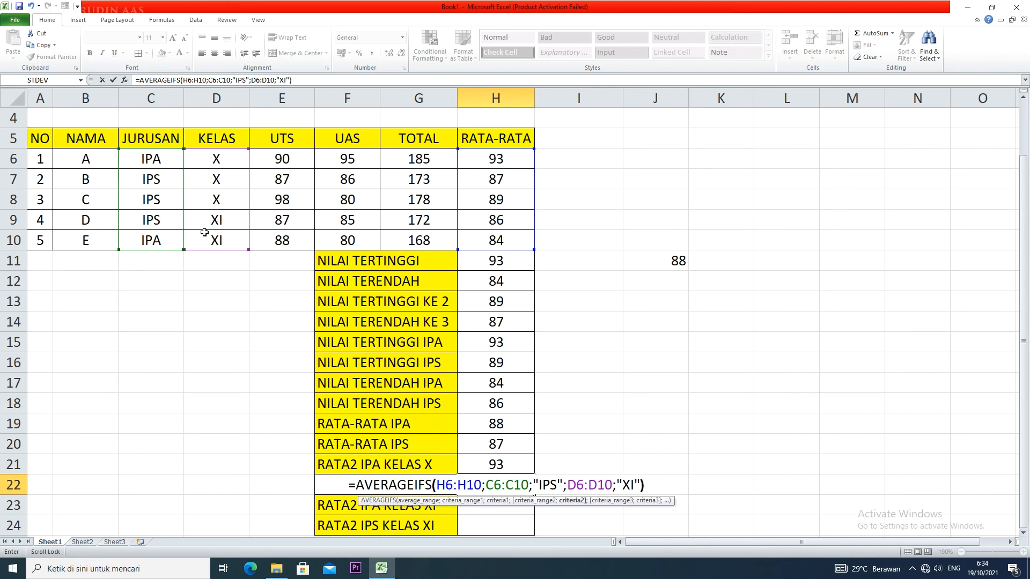
pyautogui.press('Return')
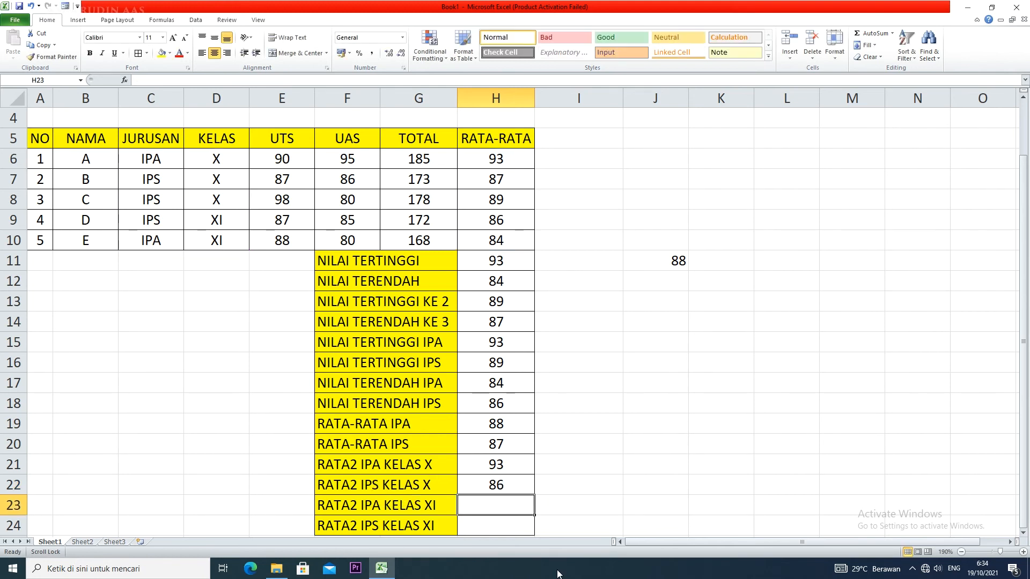
# - Review the ranges and criteria of the AVERAGEIFS formula in H22
pyautogui.click(507, 485)
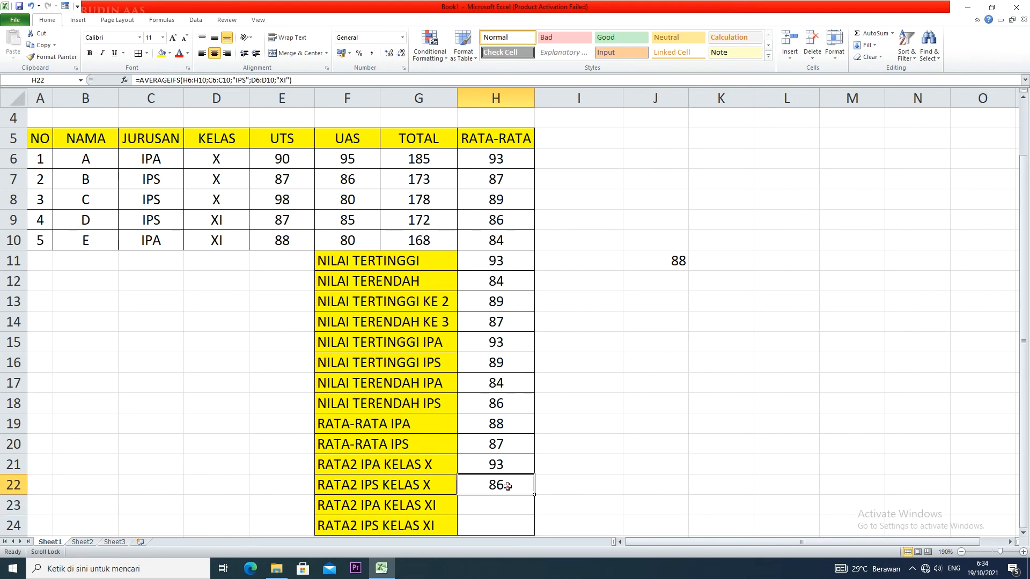
pyautogui.doubleClick(507, 486)
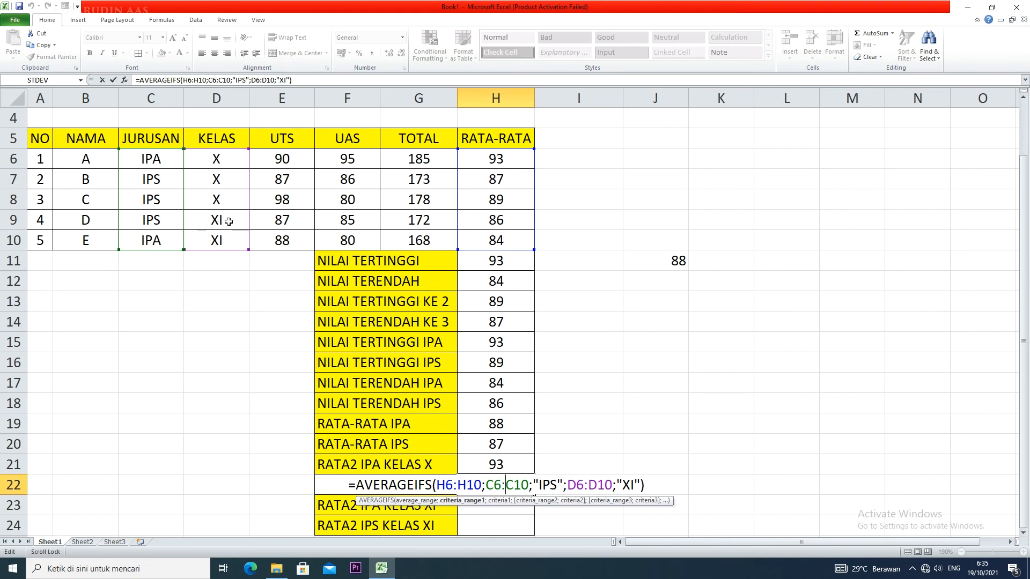
pyautogui.press('Return')
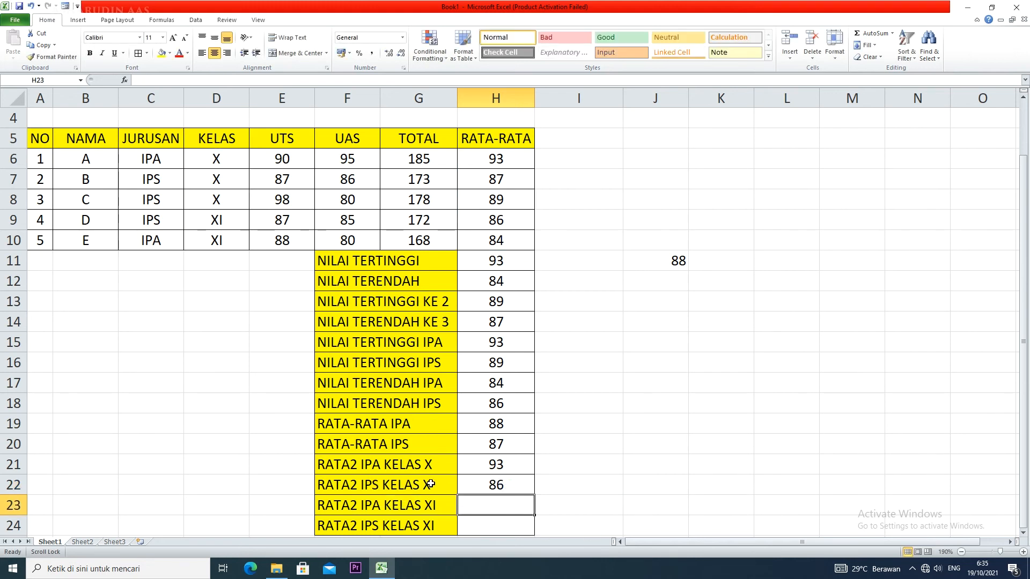
# - Change the class criterion of the AVERAGEIFS formula in H22 to "X"
pyautogui.doubleClick(521, 486)
pyautogui.click(635, 483)
pyautogui.press('BackSpace')
pyautogui.press('BackSpace')
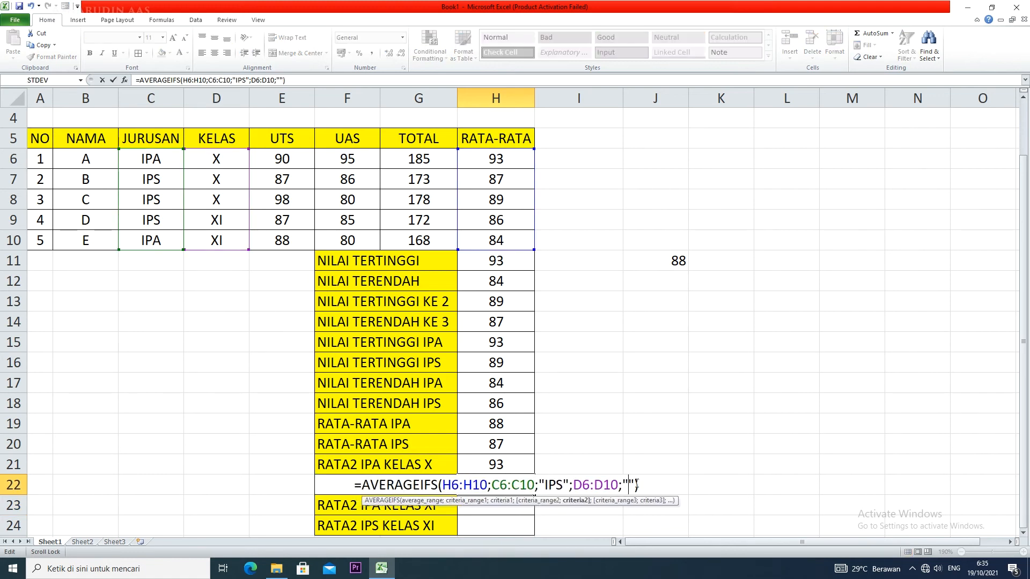
pyautogui.write('X')
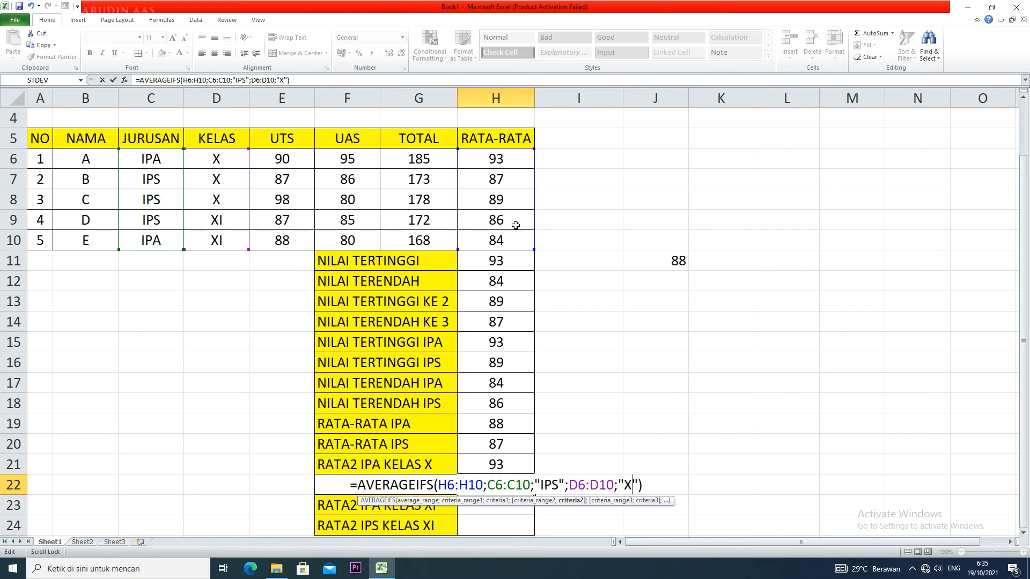
pyautogui.press('Return')
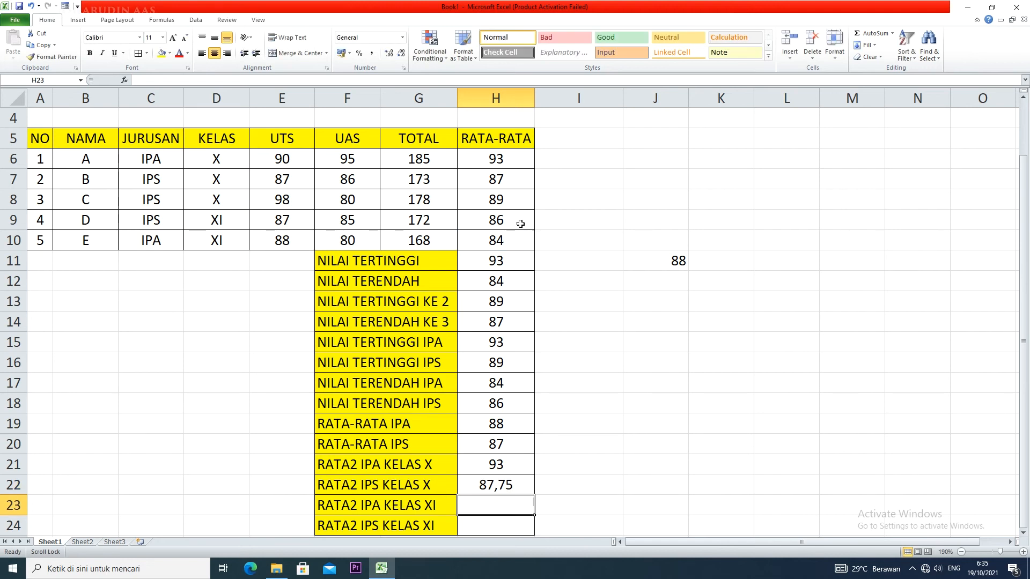
# - Show the RATA2 IPS KELAS X average in H22 without decimals
pyautogui.click(504, 486)
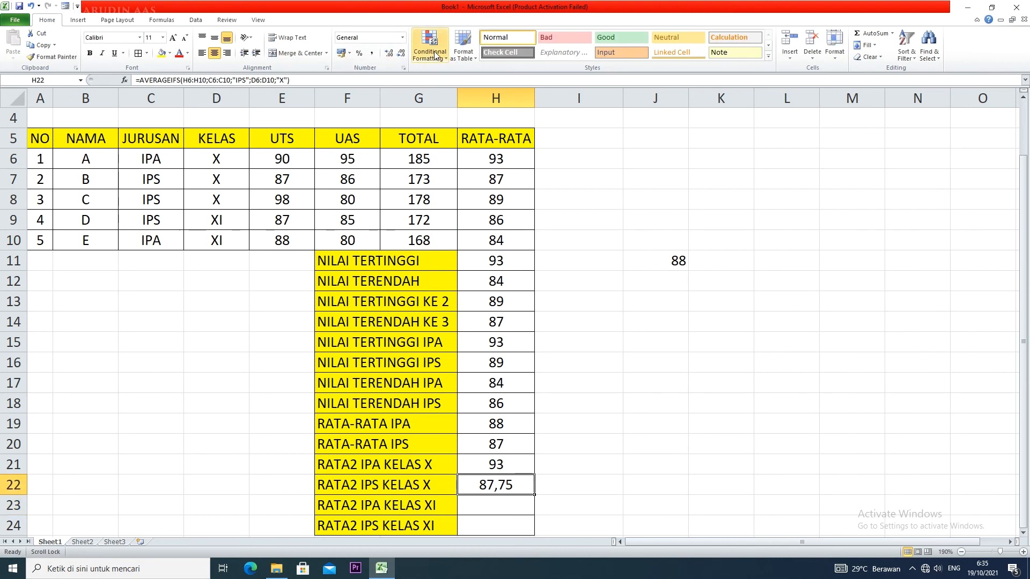
pyautogui.click(401, 53)
pyautogui.click(402, 53)
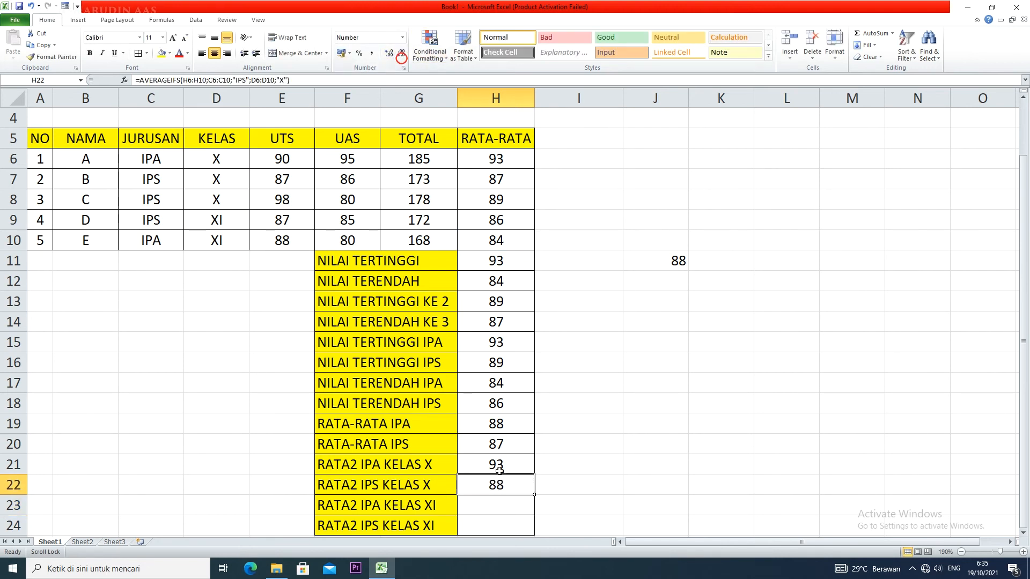
# - Start an AVERAGEIFS formula in H23 for RATA2 IPA KELAS XI, with H6:H10 as the average range
pyautogui.click(503, 501)
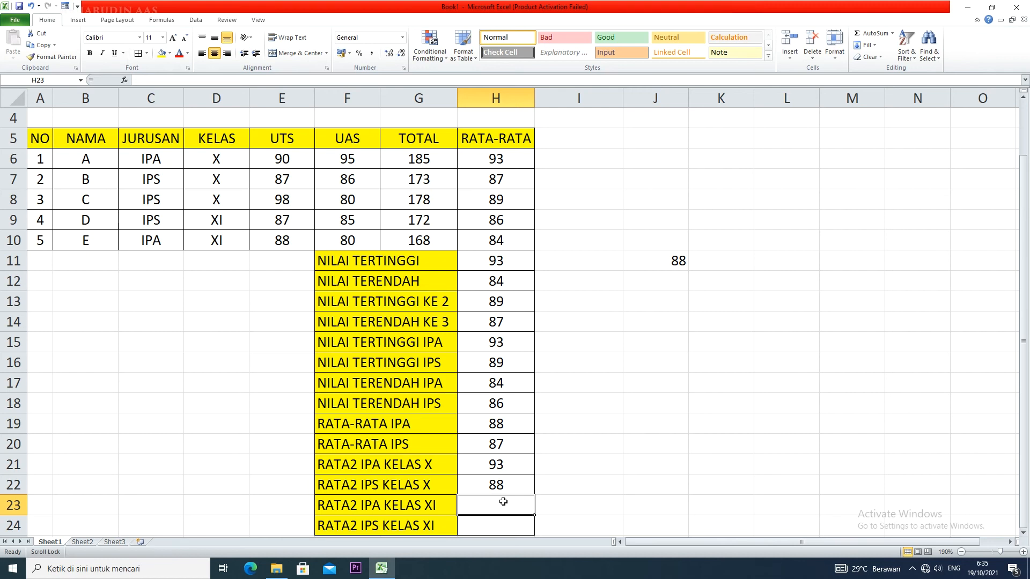
pyautogui.write('=AVER')
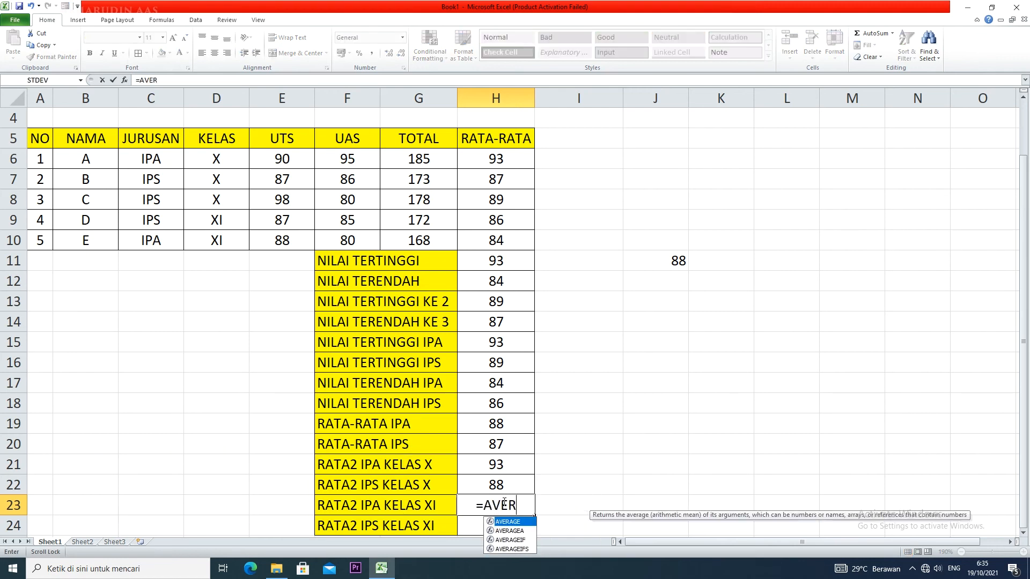
pyautogui.write('AGEIFS(')
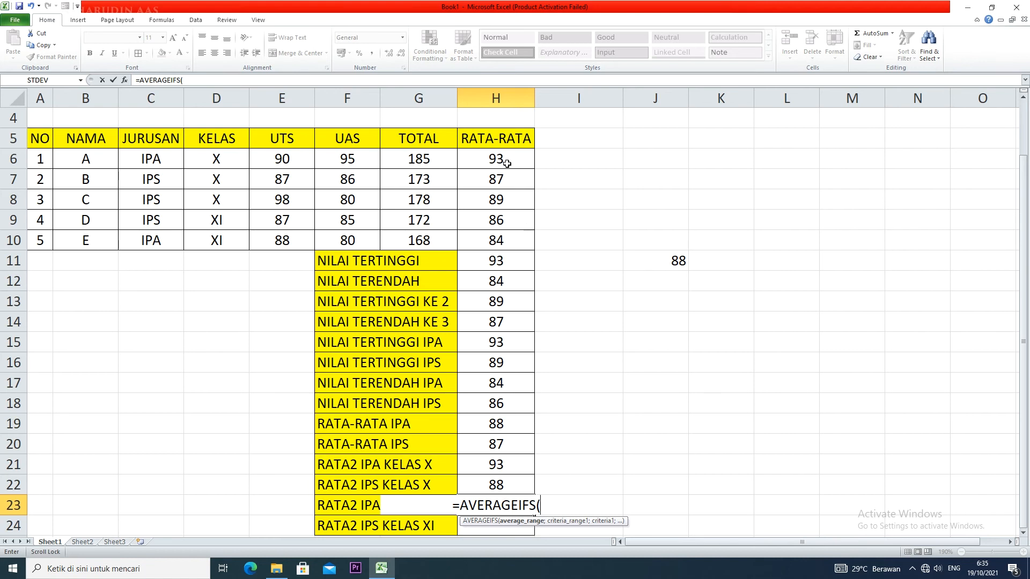
pyautogui.moveTo(504, 159); pyautogui.dragTo(504, 239)
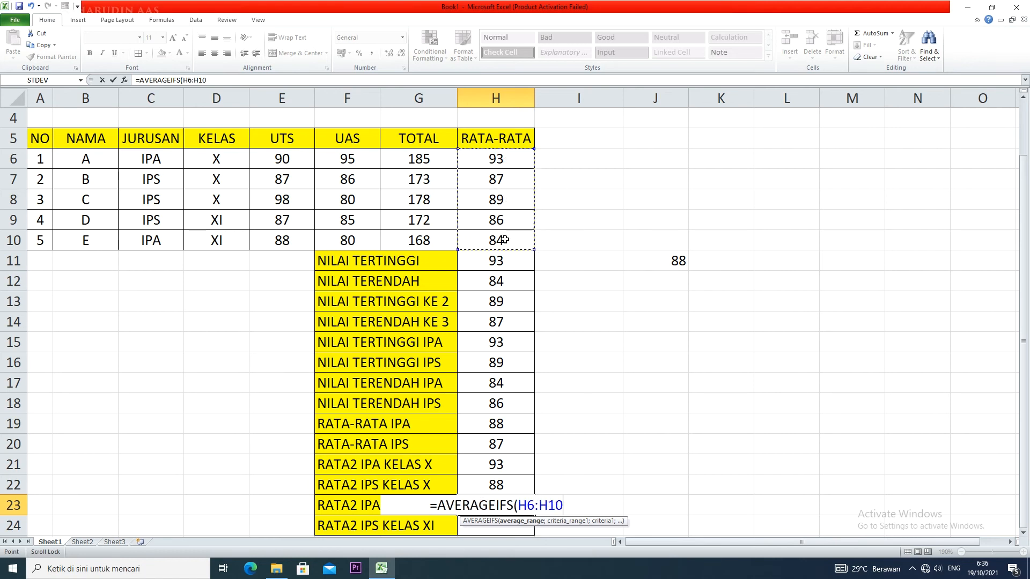
pyautogui.write(';')
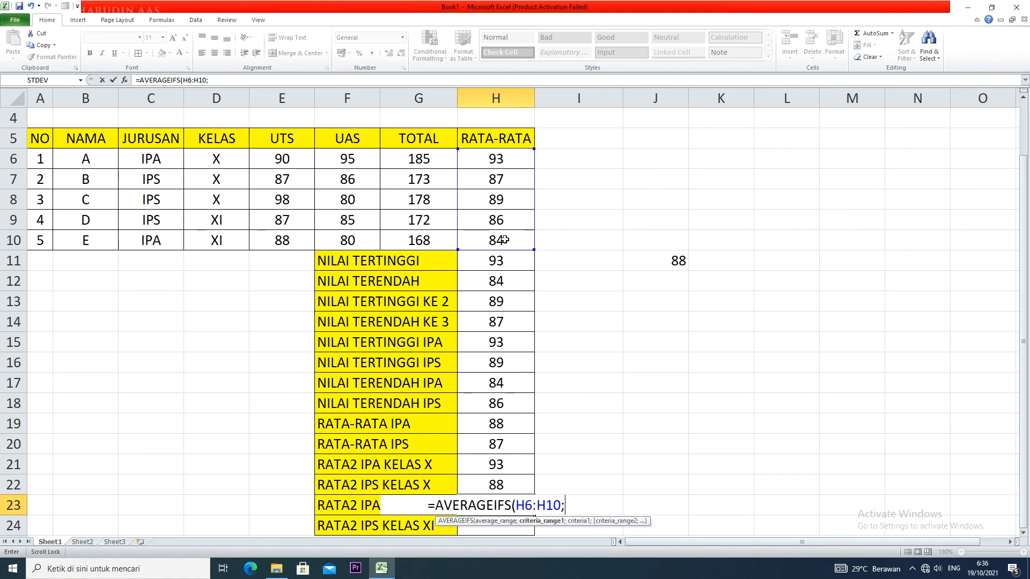
# - Complete the AVERAGEIFS formula in H23 with the criteria "IPA" on C6:C10 and "XI" on D6:D10
pyautogui.moveTo(171, 159); pyautogui.dragTo(154, 241)
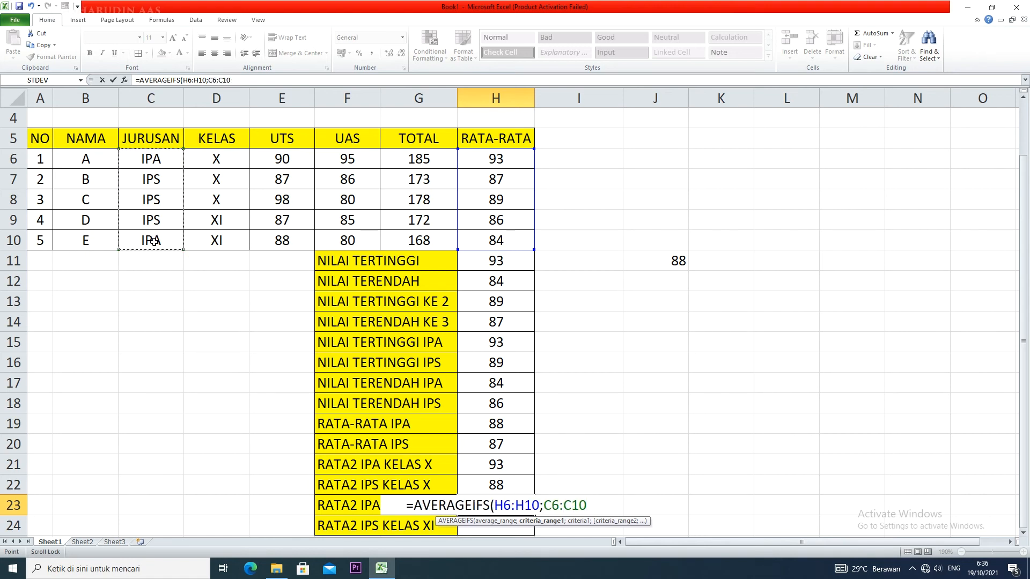
pyautogui.write(';')
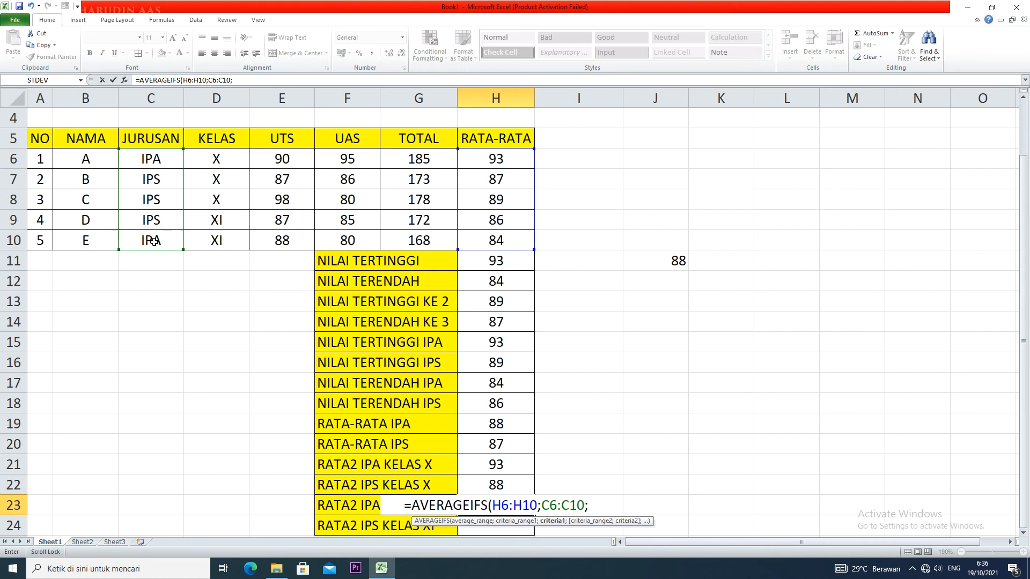
pyautogui.write('"IPA')
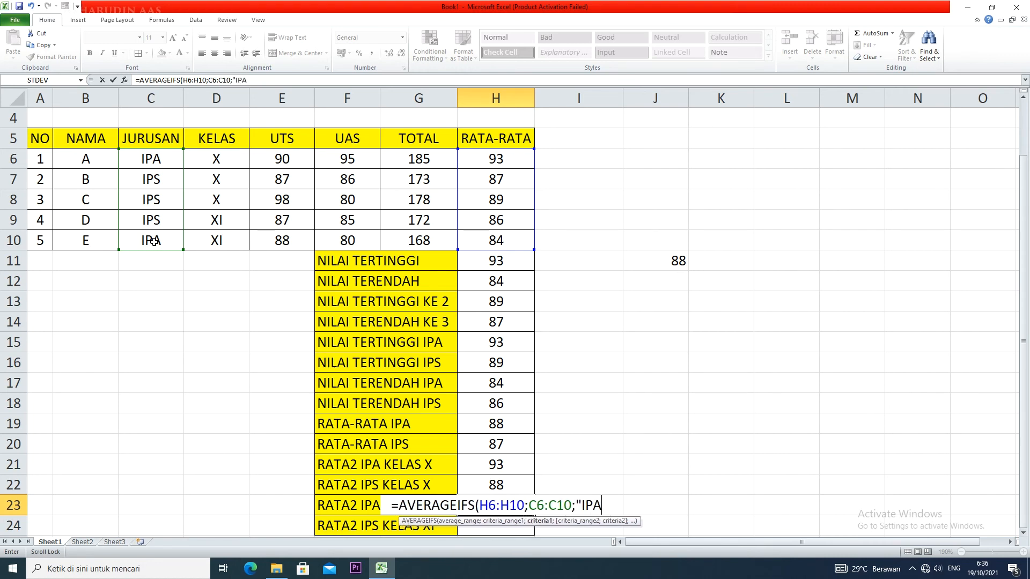
pyautogui.write('";')
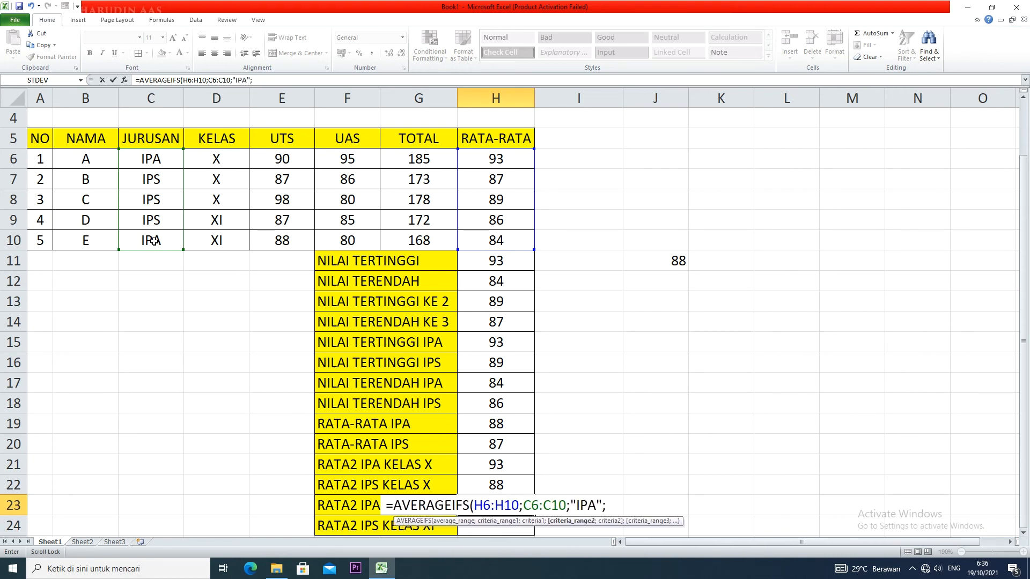
pyautogui.moveTo(231, 157); pyautogui.dragTo(231, 243)
pyautogui.write(';"')
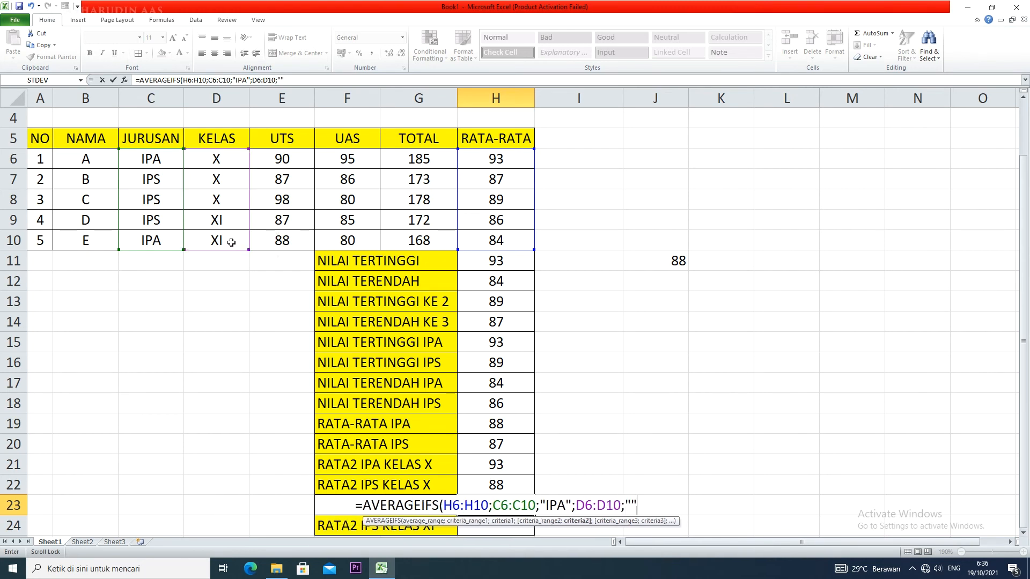
pyautogui.write('XI")')
pyautogui.press('Return')
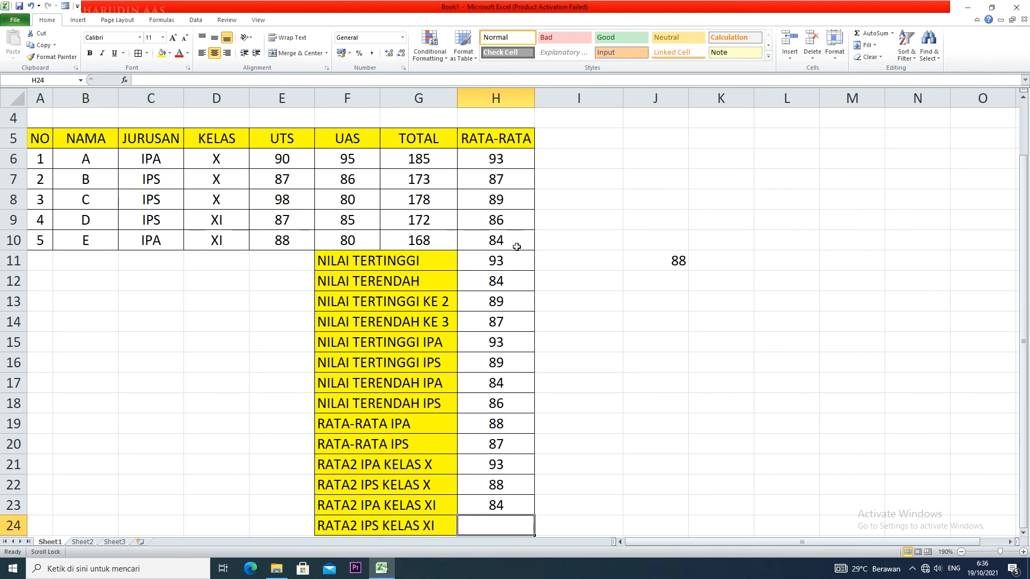
# - Start an AVERAGEIFS formula in H24 for RATA2 IPS KELAS XI, with H6:H10 as the average range
pyautogui.write('=')
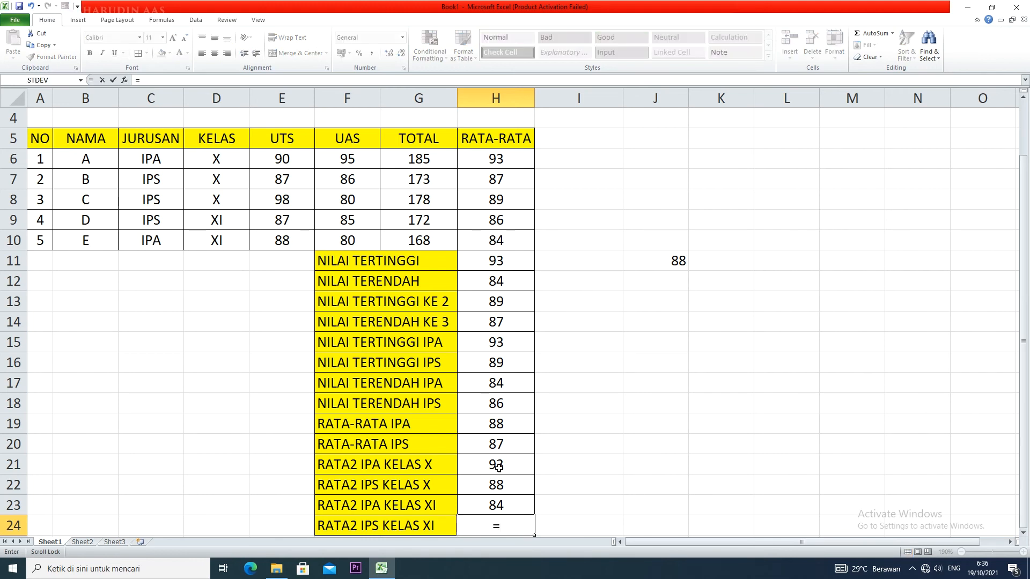
pyautogui.write('AVERAGE')
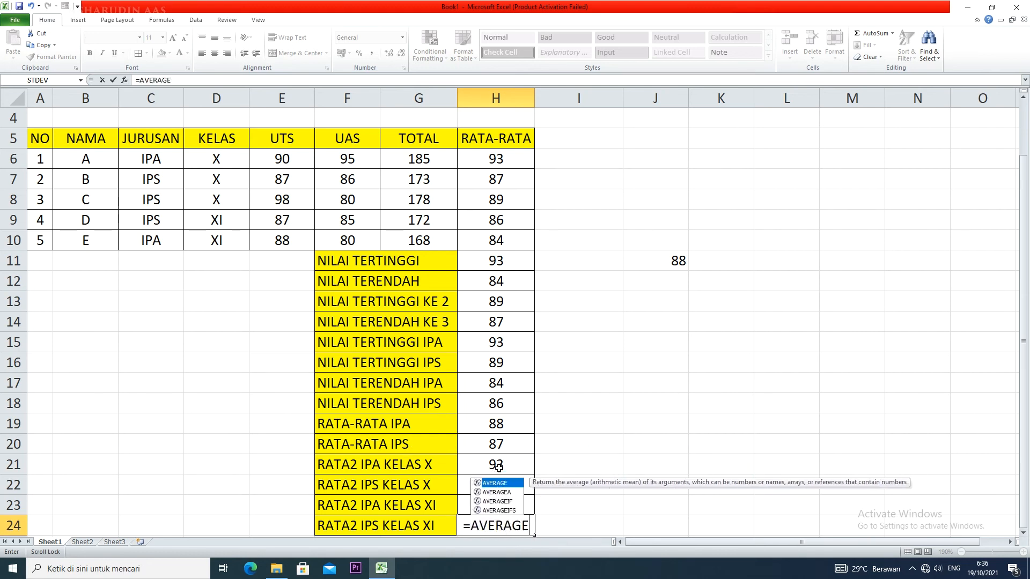
pyautogui.write('IFS')
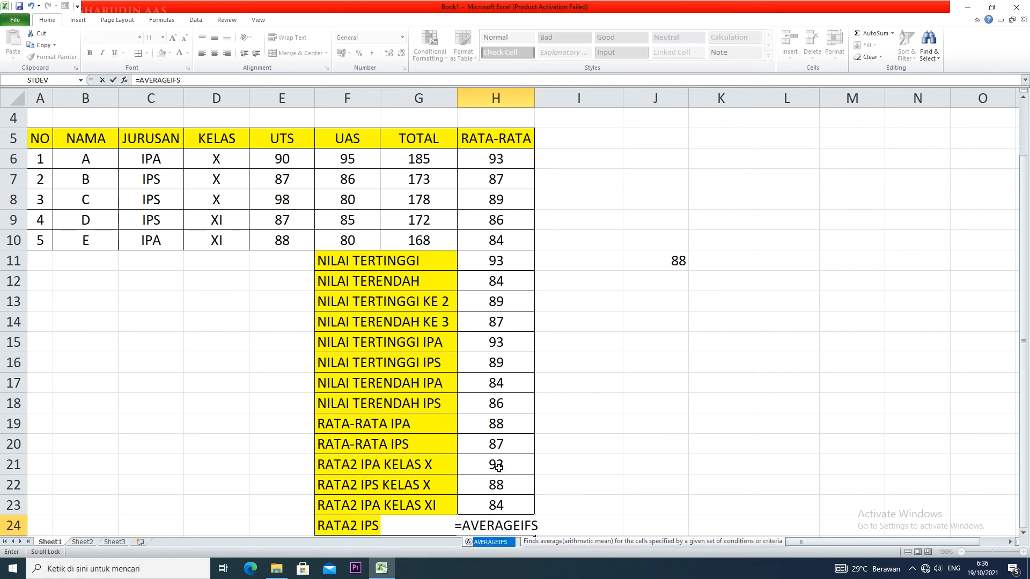
pyautogui.write('(')
pyautogui.moveTo(514, 158); pyautogui.dragTo(510, 237)
pyautogui.write(';')
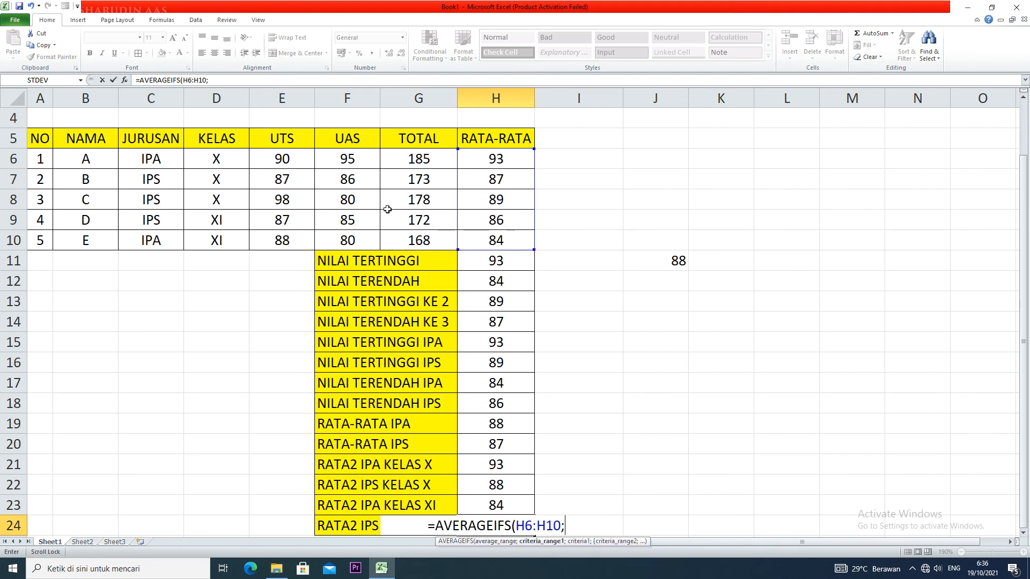
# - Complete the AVERAGEIFS formula in H24 with the criteria "IPS" on C6:C10 and "XI" on D6:D10
pyautogui.moveTo(159, 159); pyautogui.dragTo(148, 234)
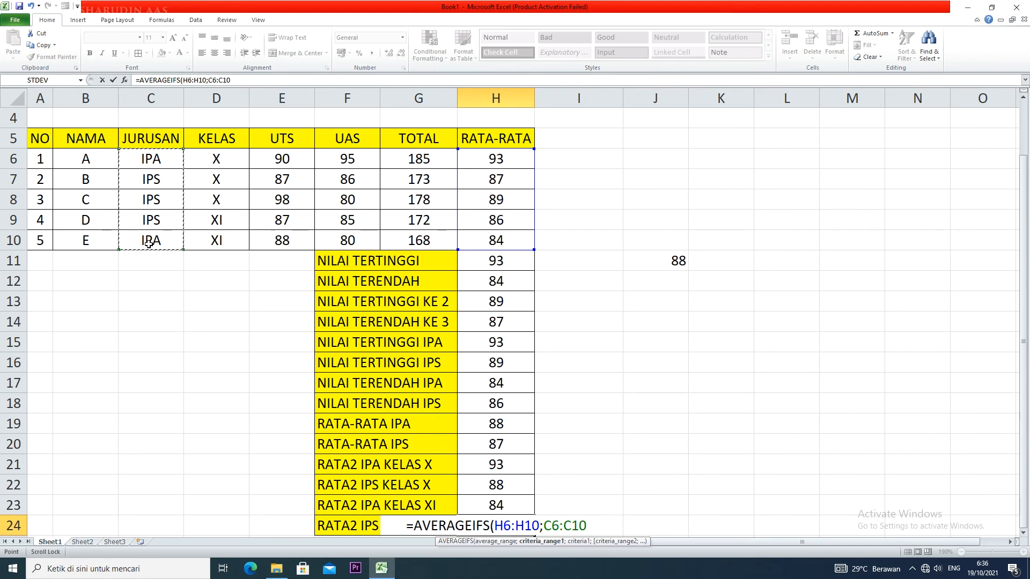
pyautogui.write('=')
pyautogui.press('BackSpace')
pyautogui.write(';')
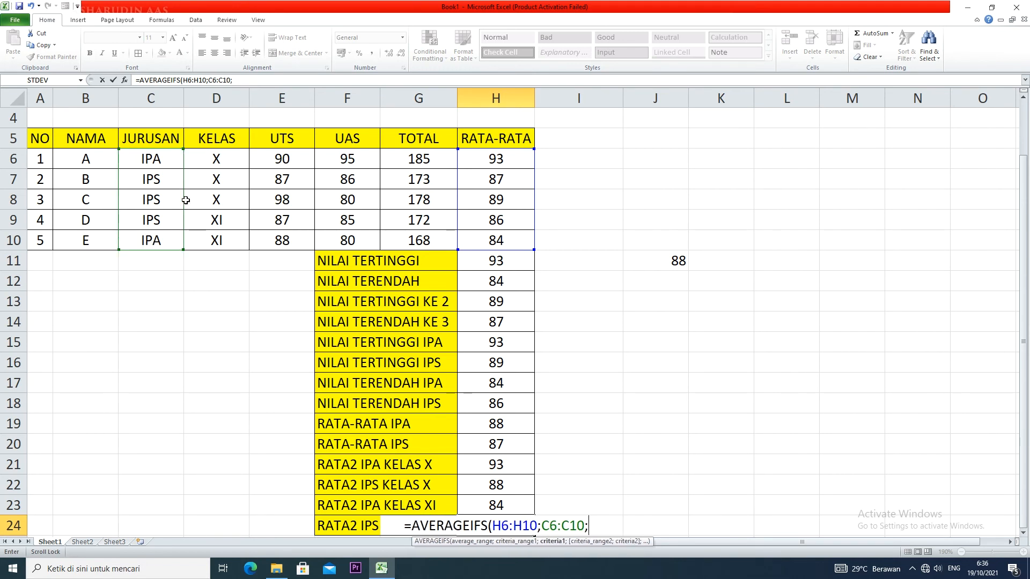
pyautogui.write('"IPS')
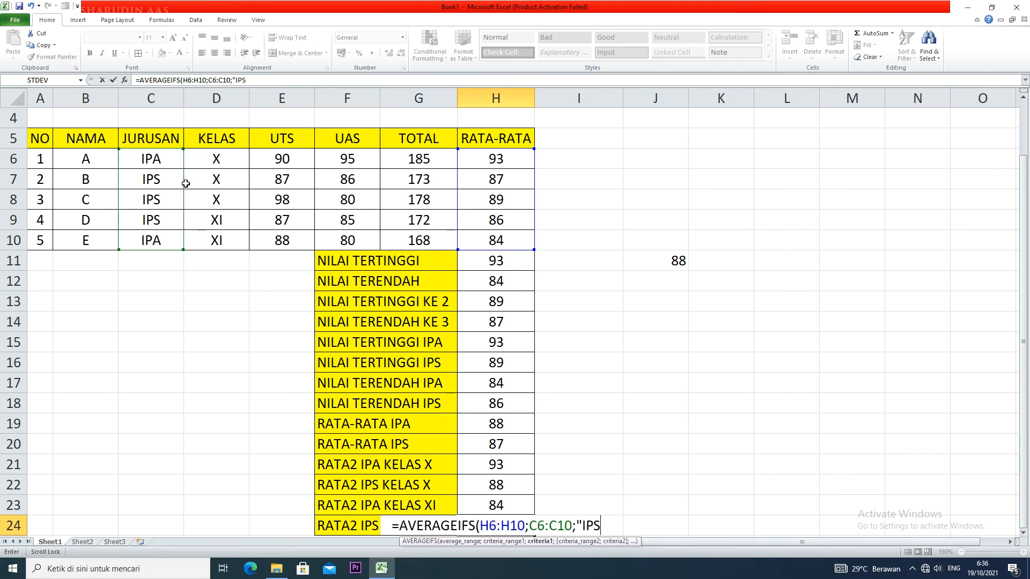
pyautogui.write('";')
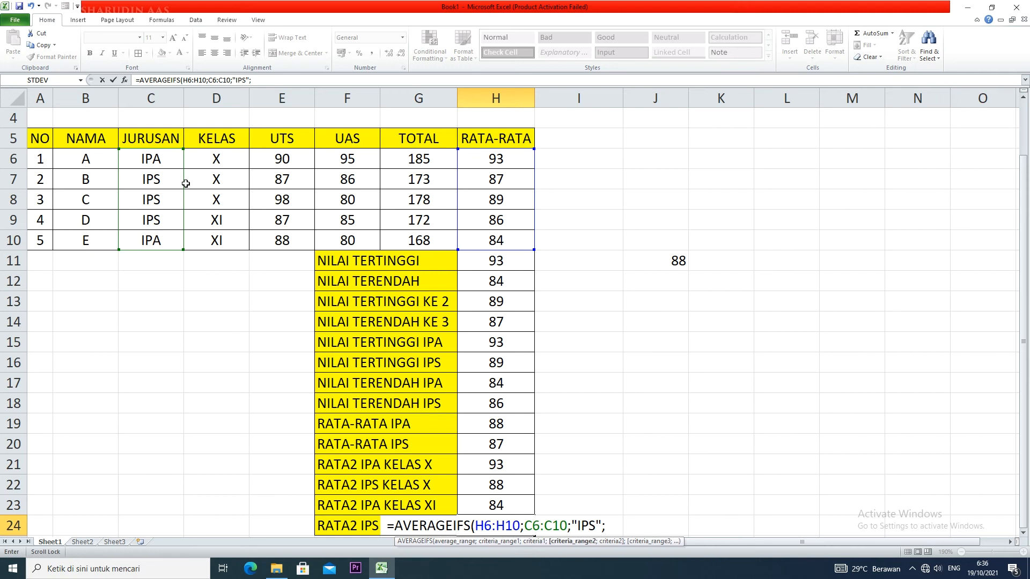
pyautogui.moveTo(238, 160); pyautogui.dragTo(230, 246)
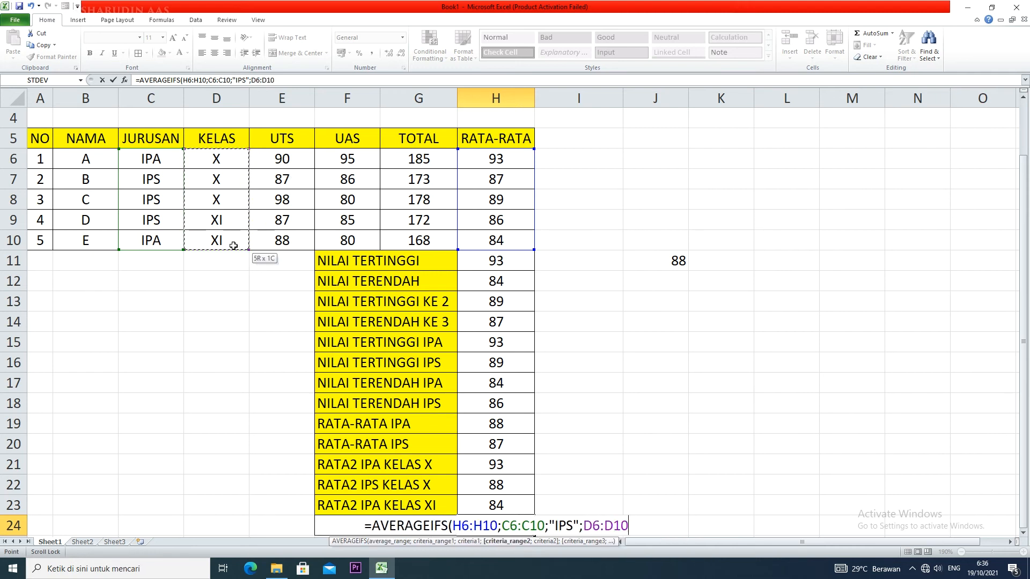
pyautogui.write(';"XI')
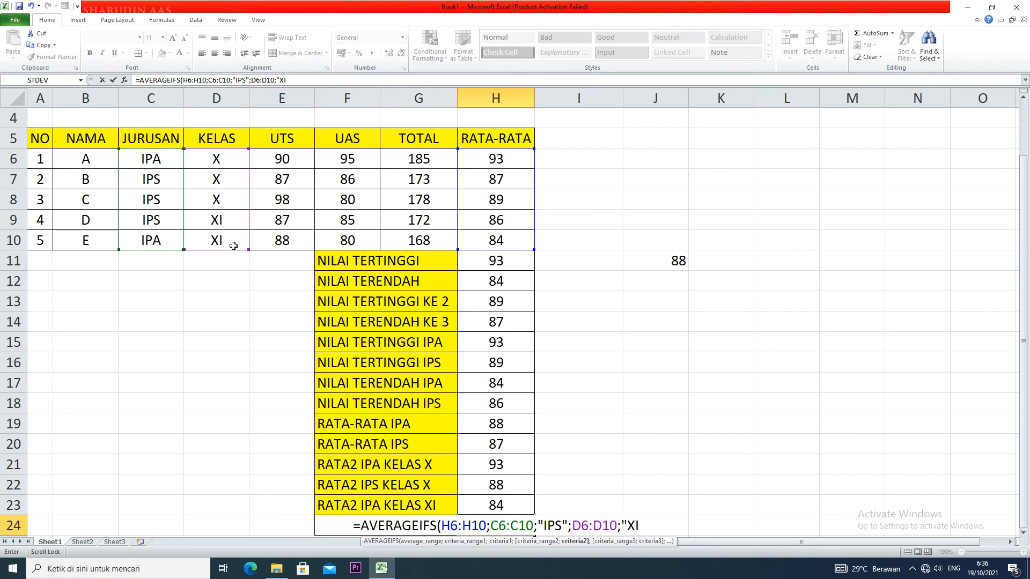
pyautogui.write('")')
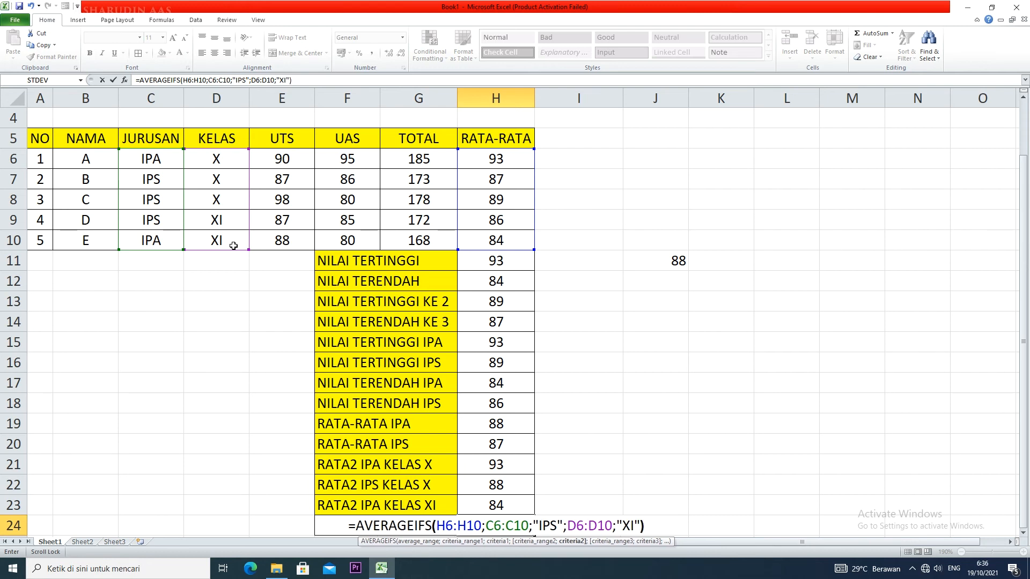
pyautogui.press('Return')
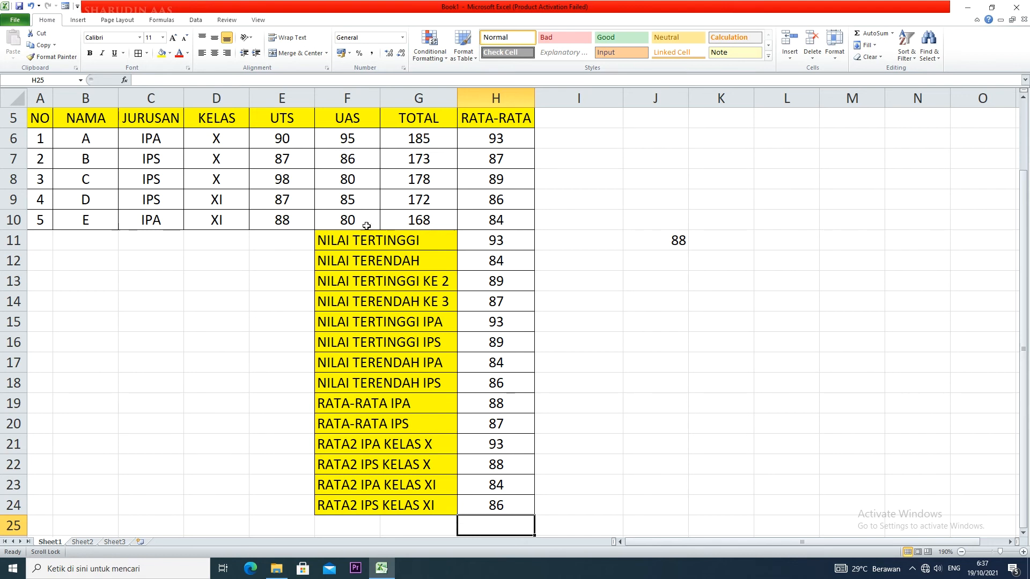
# - Label the NILAI TERTINGGI and NILAI TERENDAH rows with their function names, MAX in E11 and MIN in E12
pyautogui.click(298, 242)
pyautogui.write('MAX')
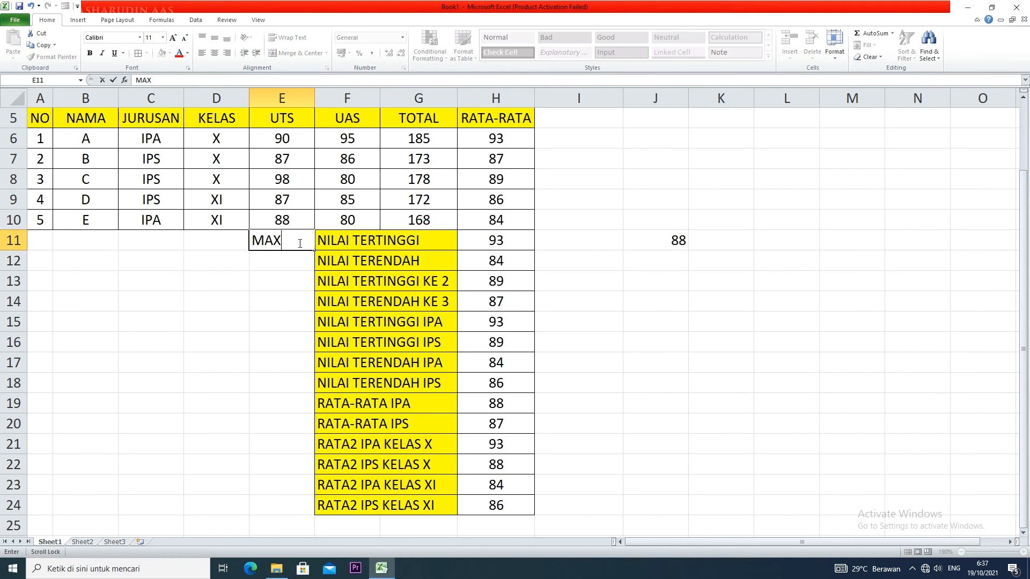
pyautogui.scroll(-1, 298, 242)
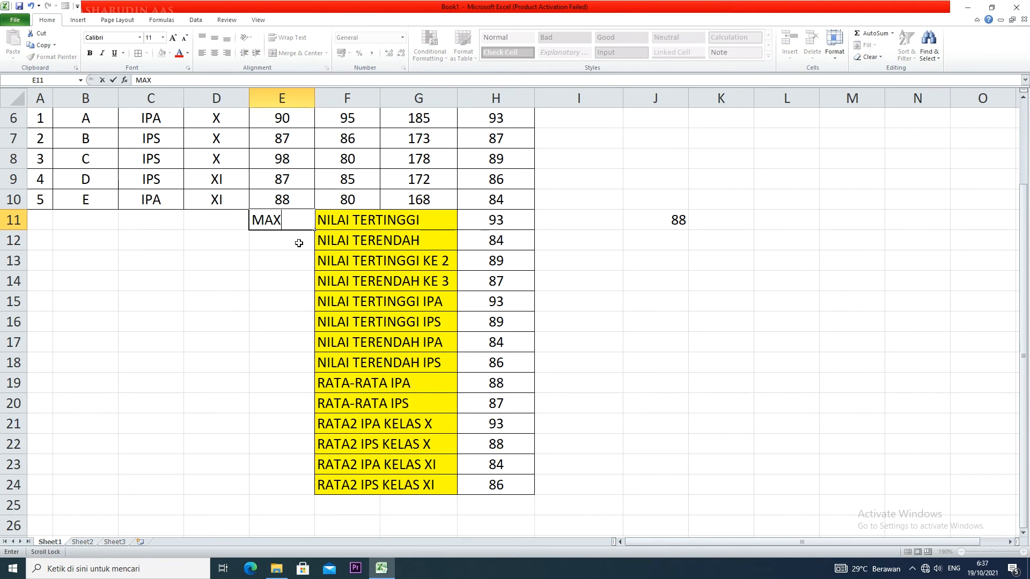
pyautogui.scroll(1, 299, 240)
pyautogui.click(301, 259)
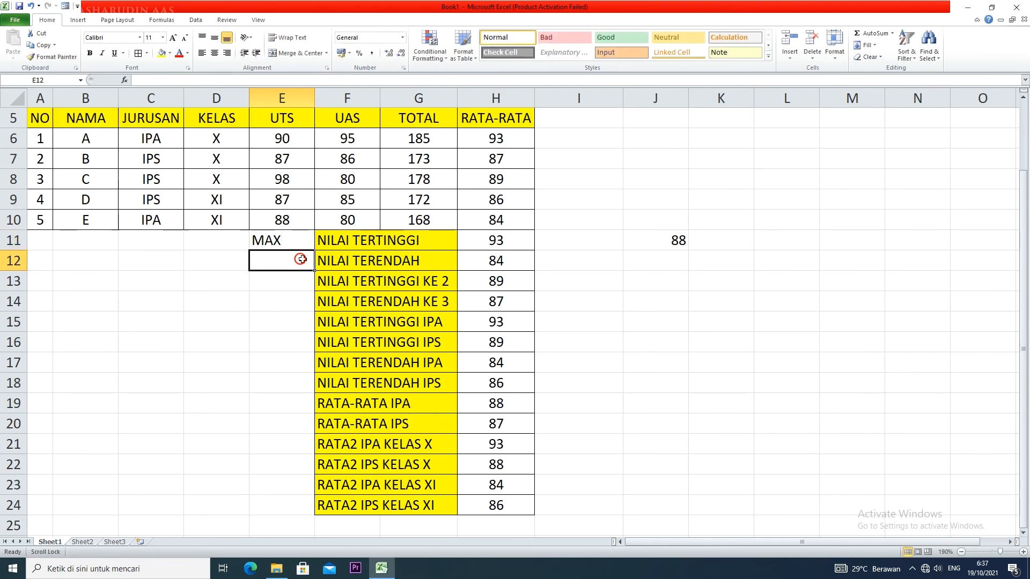
pyautogui.write('MIN')
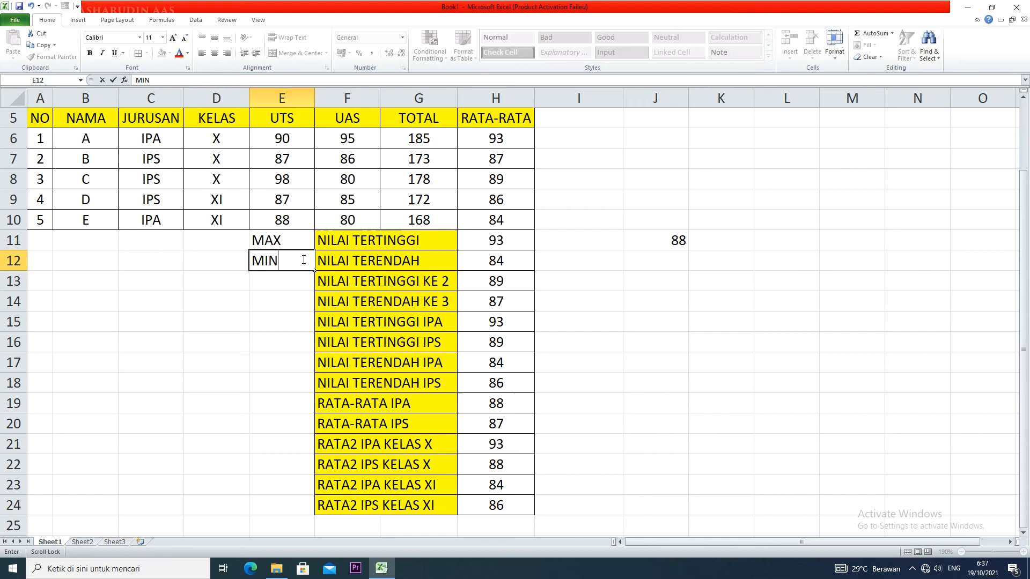
# - Enter the function names LARGE in E13 and SMALL in E14 beside NILAI TERTINGGI KE 2 and NILAI TERENDAH KE 3
pyautogui.click(304, 285)
pyautogui.write('LARGE')
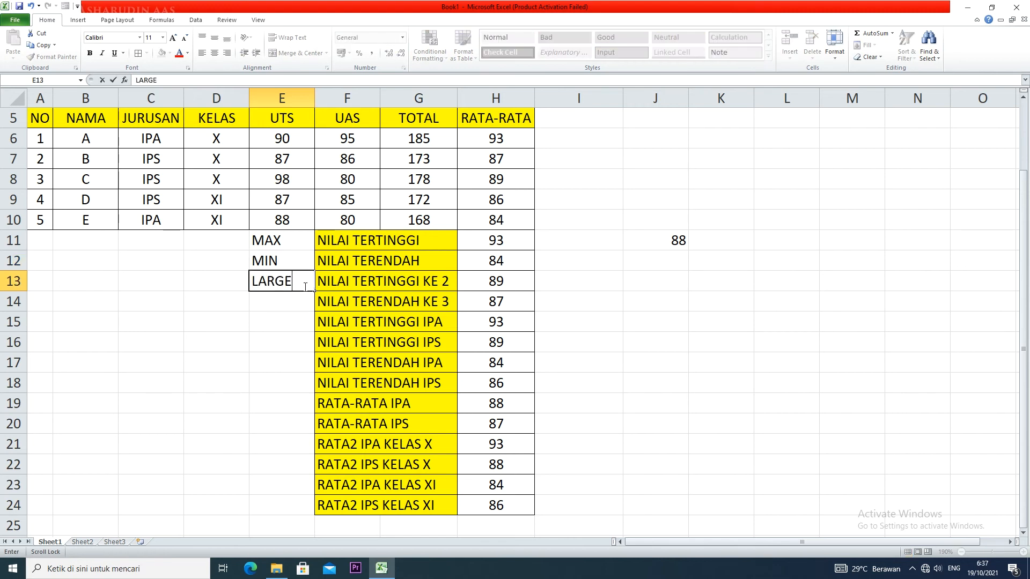
pyautogui.click(298, 298)
pyautogui.write('SAM')
pyautogui.press('BackSpace')
pyautogui.press('BackSpace')
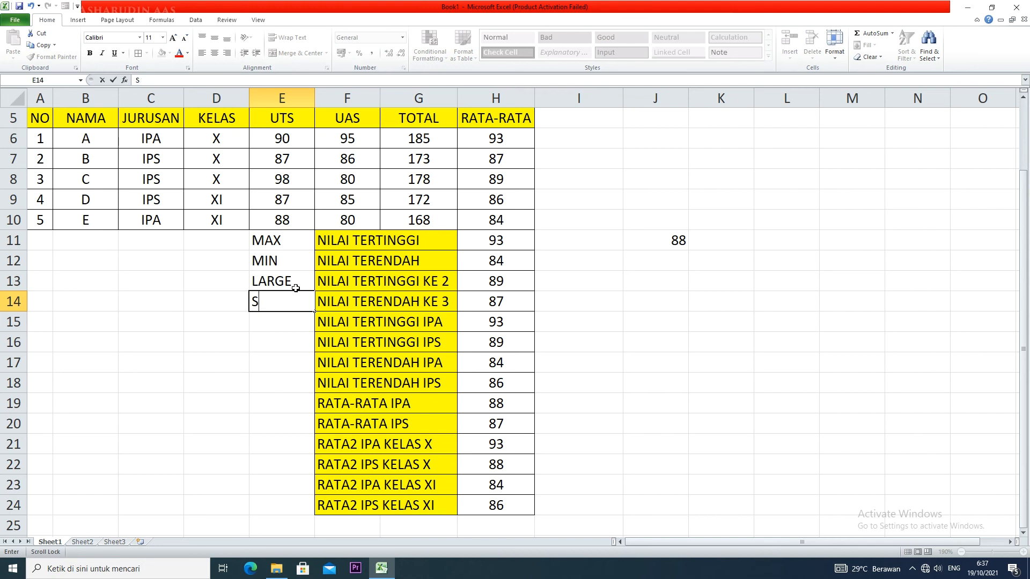
pyautogui.write('MALL')
pyautogui.click(292, 319)
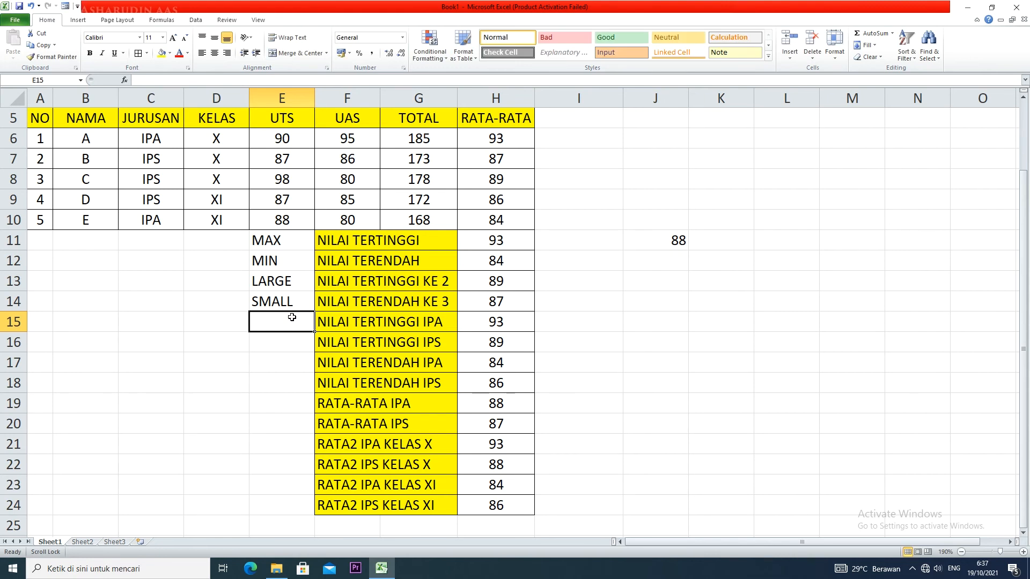
# - Label the NILAI TERTINGGI IPA and NILAI TERTINGGI IPS rows with the function name MAX X in E15 and E16
pyautogui.write('MIN X')
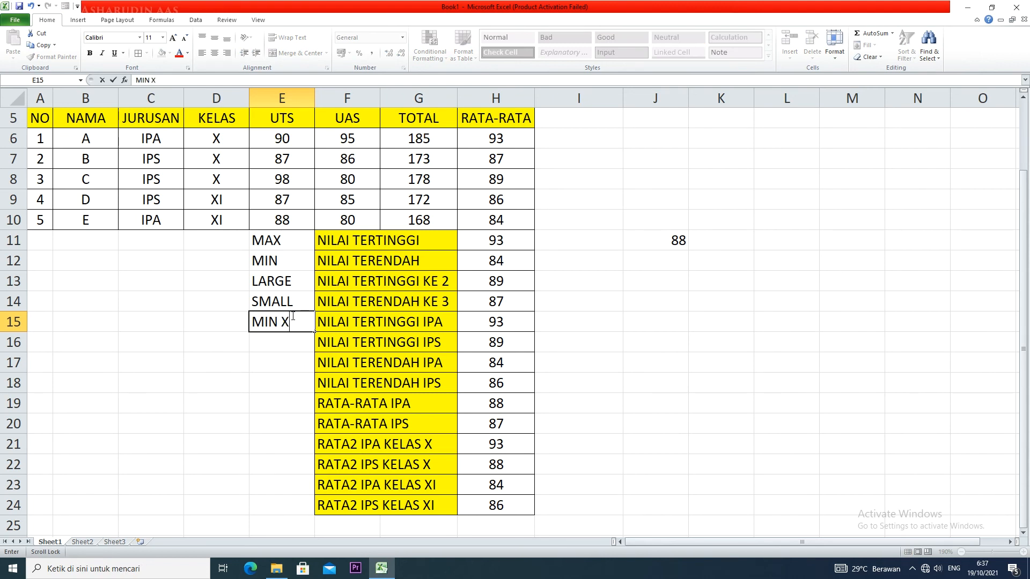
pyautogui.click(287, 346)
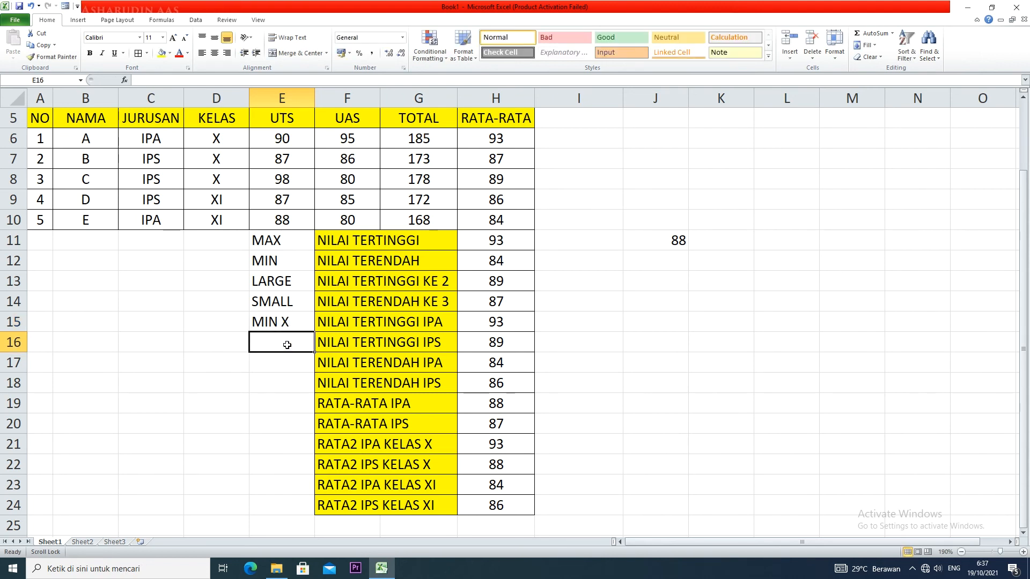
pyautogui.press('Up')
pyautogui.doubleClick(279, 345)
pyautogui.press('BackSpace')
pyautogui.press('BackSpace')
pyautogui.write('AX')
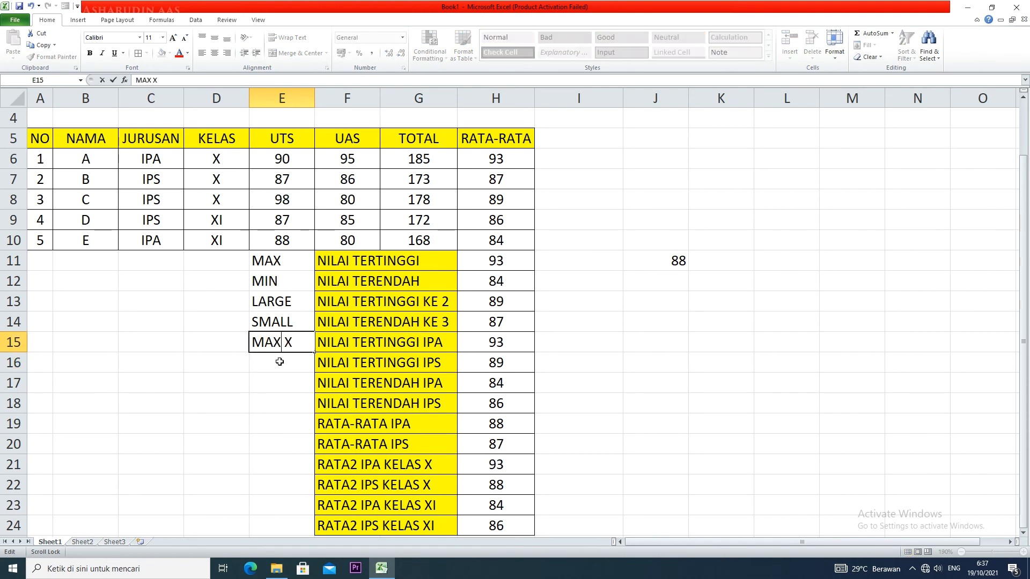
pyautogui.click(279, 362)
pyautogui.click(297, 342)
pyautogui.moveTo(314, 353); pyautogui.dragTo(314, 374)
# - Label the NILAI TERENDAH IPA and NILAI TERENDAH IPS rows with MIN X in E17 and E18
pyautogui.click(287, 387)
pyautogui.write('MIN X')
pyautogui.click(286, 402)
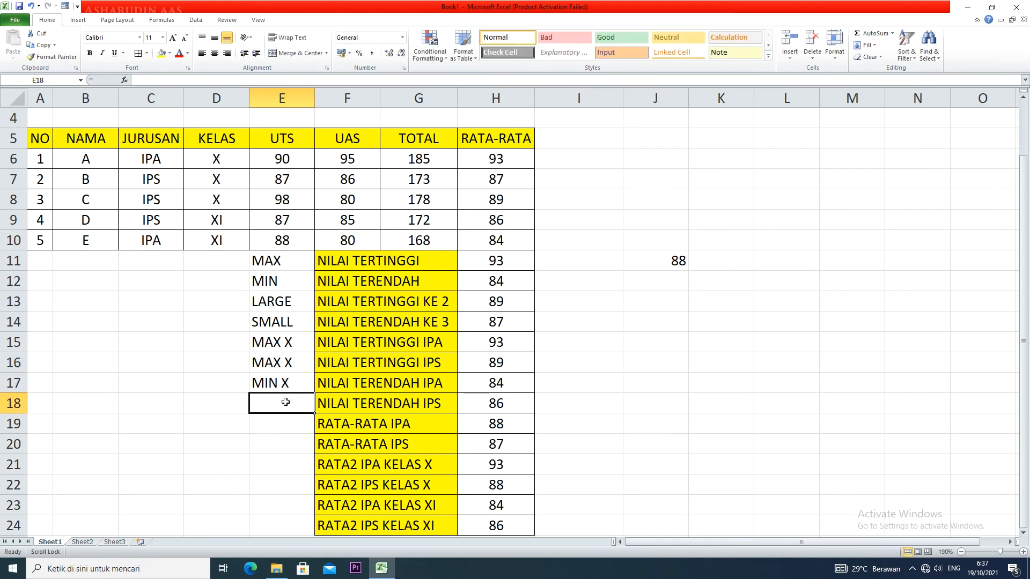
pyautogui.click(289, 383)
pyautogui.moveTo(313, 395); pyautogui.dragTo(315, 405)
# - Enter AVERAGE IF in E19 beside RATA-RATA IPA and widen column E to about 14.14 so the label fits
pyautogui.click(300, 421)
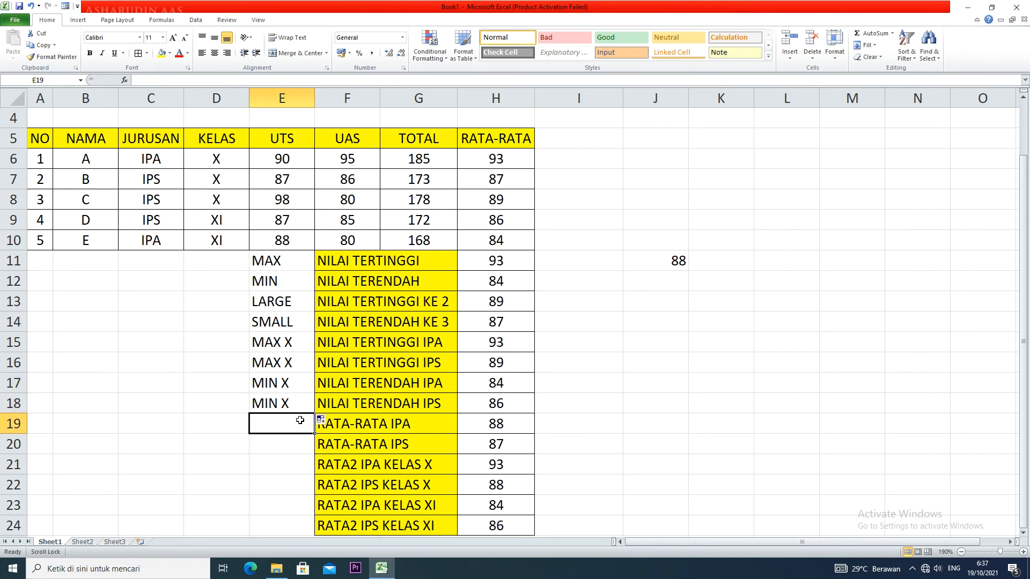
pyautogui.write('AV')
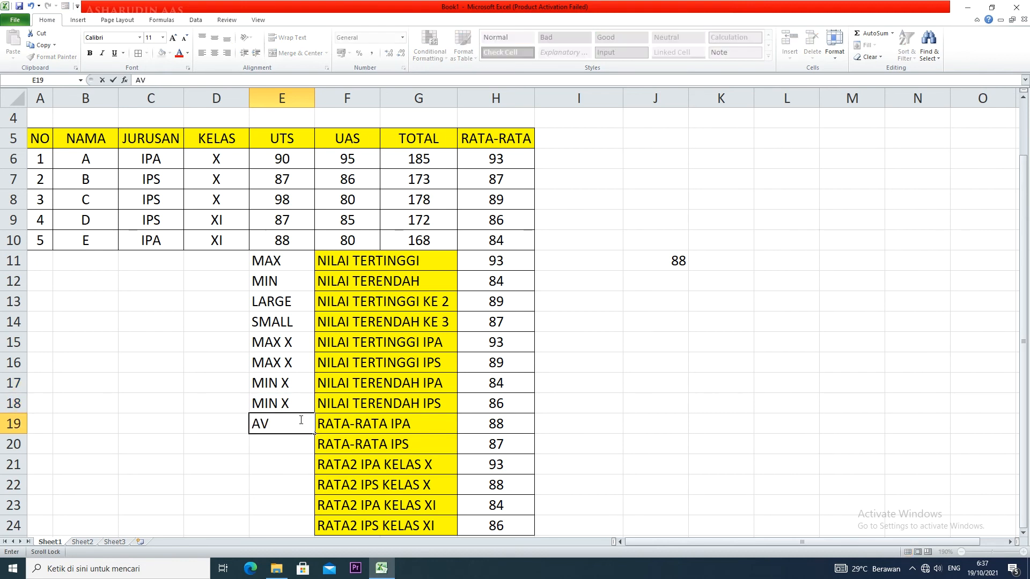
pyautogui.write('ERAGE IF')
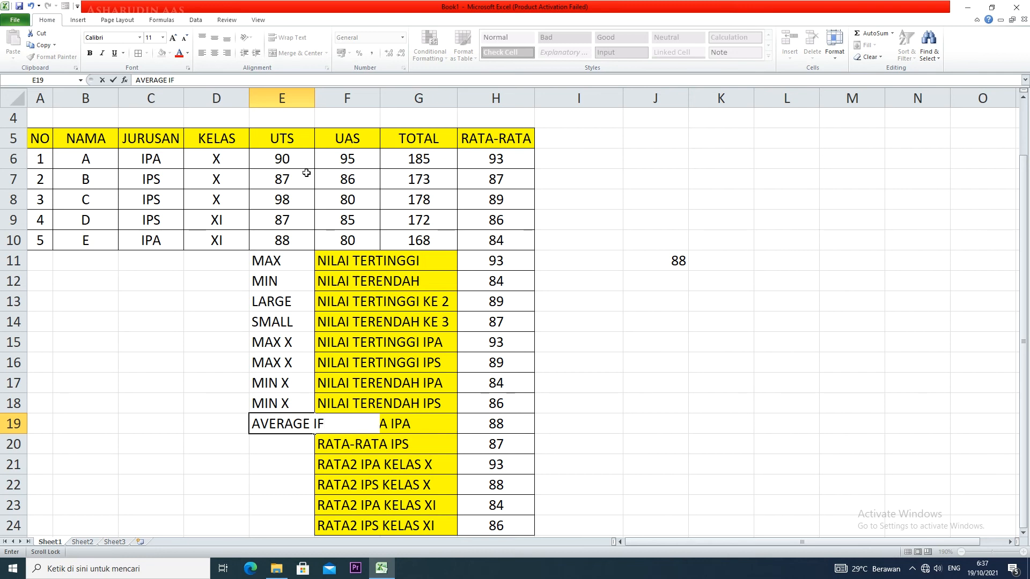
pyautogui.click(311, 101)
pyautogui.moveTo(314, 99); pyautogui.dragTo(356, 100)
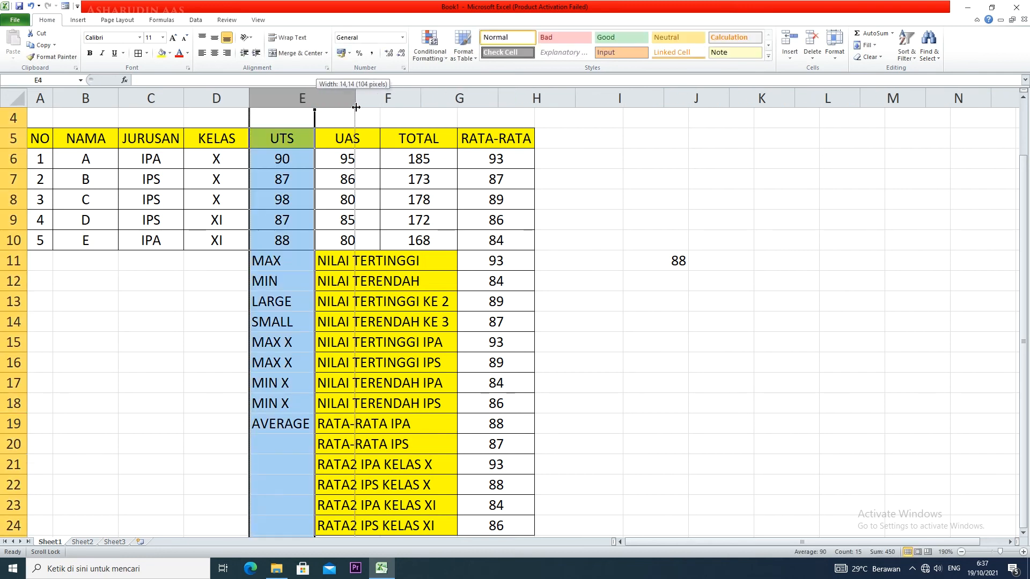
# - Copy the AVERAGE IF label from E19 to E20 beside RATA-RATA IPS
pyautogui.click(328, 445)
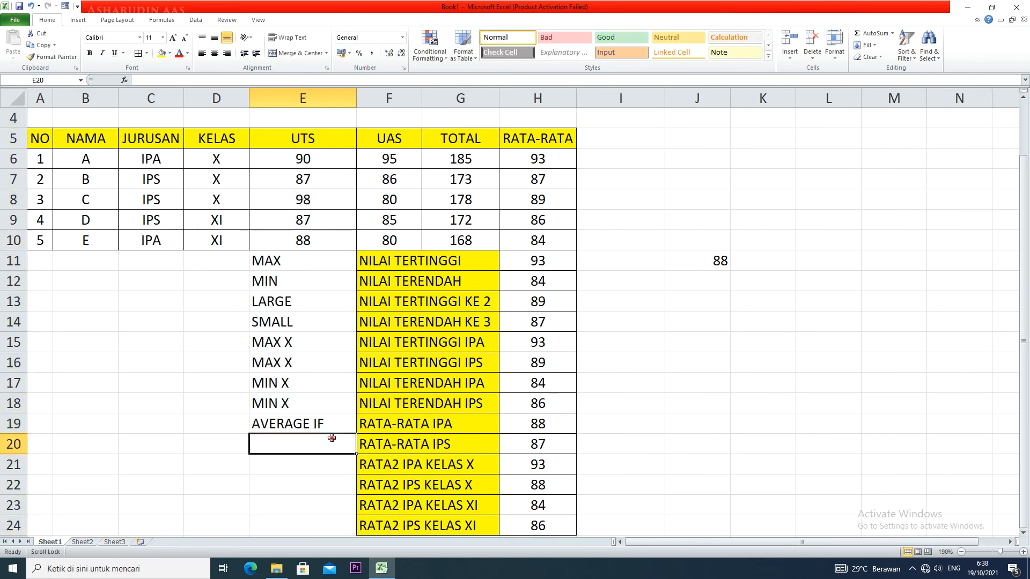
pyautogui.click(347, 426)
pyautogui.moveTo(356, 434); pyautogui.dragTo(354, 447)
# - Enter AVERAGE IFS in E21 and fill it down to E24 beside the RATA2 class rows
pyautogui.click(333, 465)
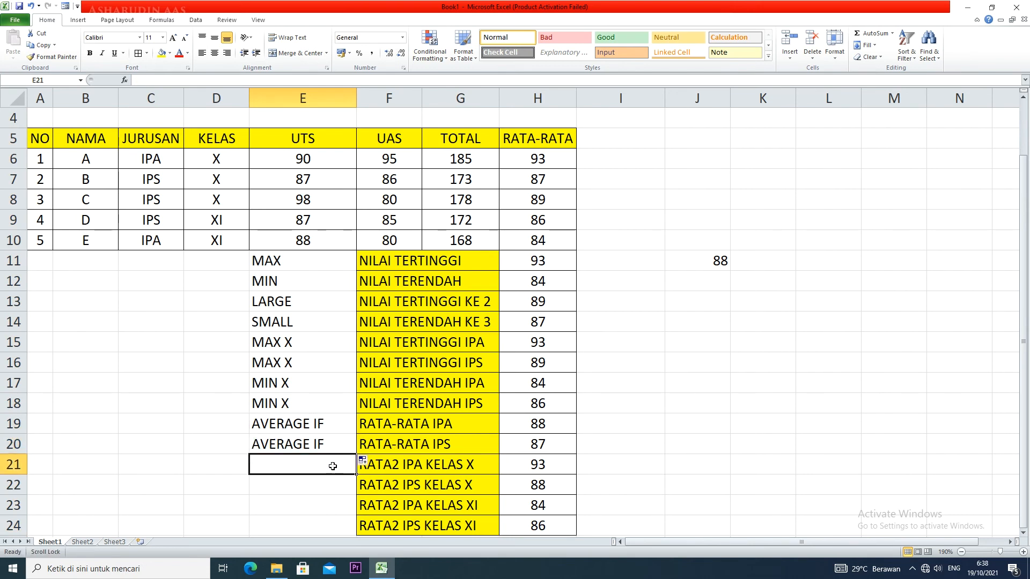
pyautogui.write('AVERAGE IFS')
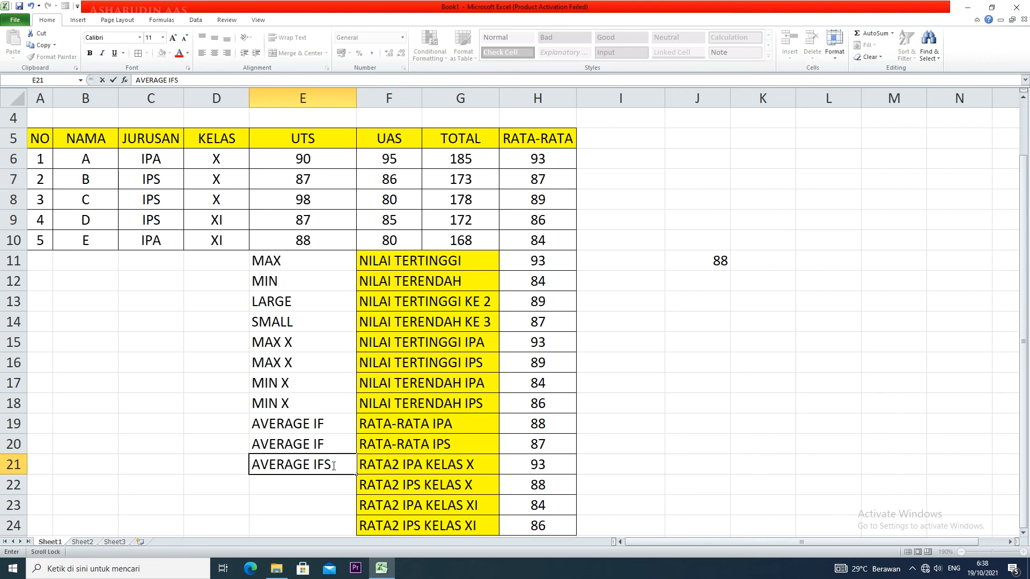
pyautogui.hotkey('ctrl', 'Return')
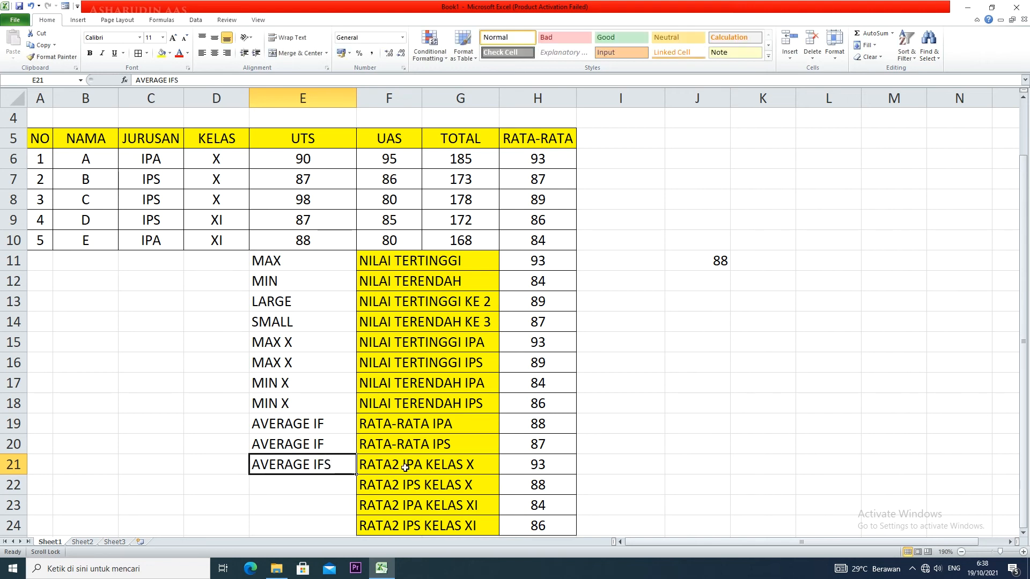
pyautogui.scroll(-2, 405, 467)
pyautogui.moveTo(356, 352); pyautogui.dragTo(356, 403)
pyautogui.scroll(2, 355, 398)
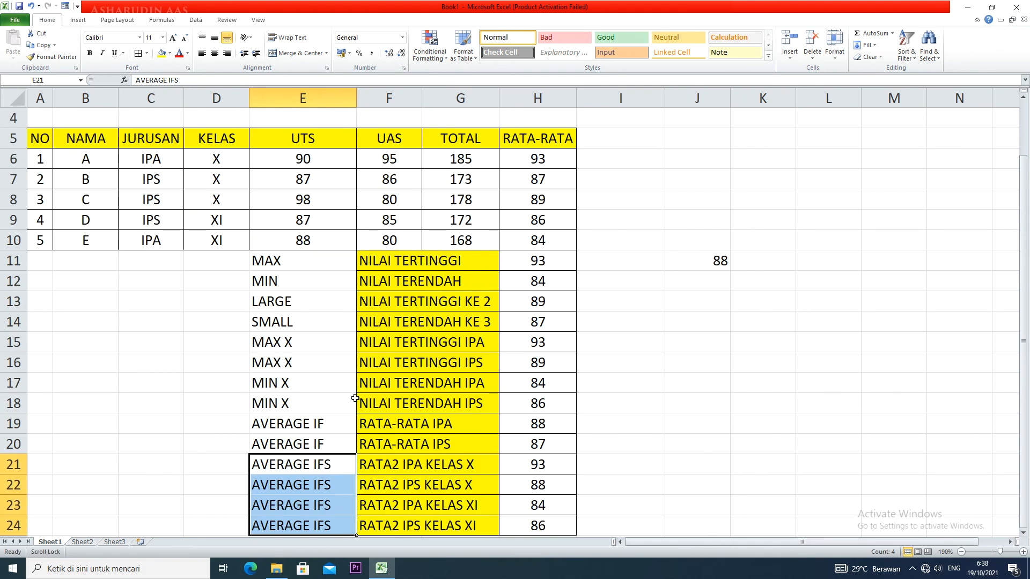
# - Add an X to the labels in E13 and E14 so they read LARGE X and SMALL X
pyautogui.doubleClick(307, 304)
pyautogui.write('X')
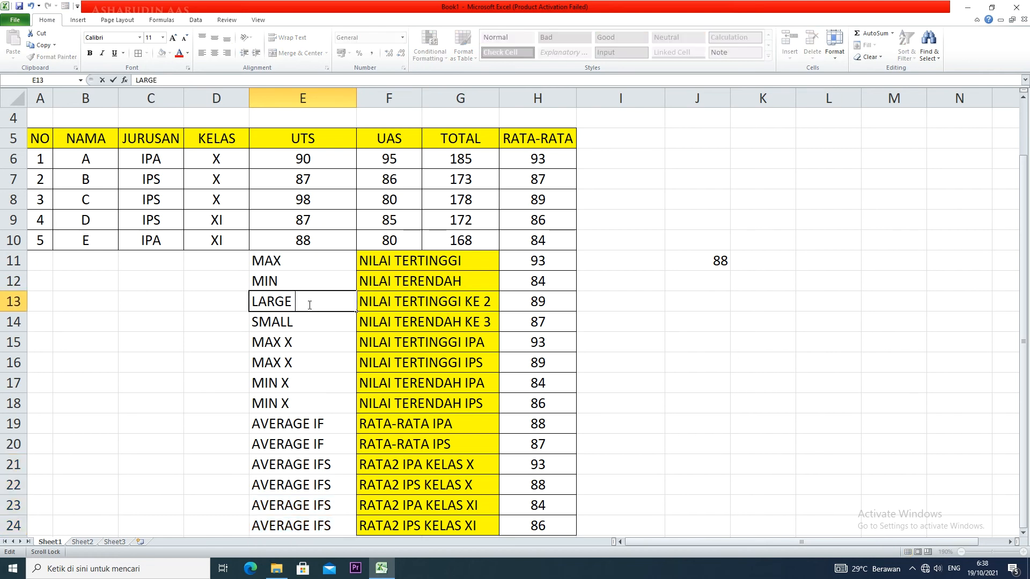
pyautogui.doubleClick(312, 325)
pyautogui.write('X')
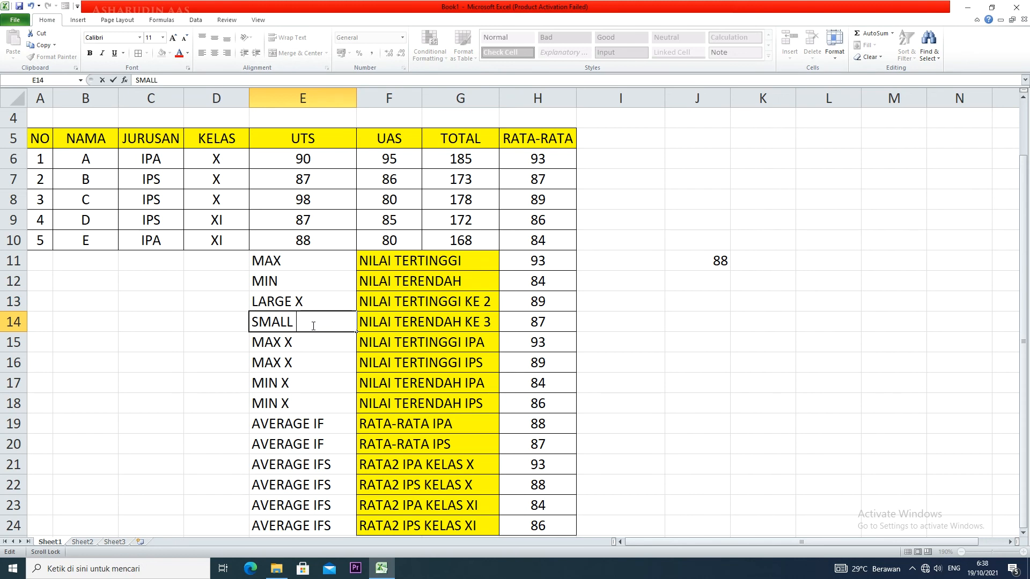
# - Expand the labels to give both function variants, LARGE /LARGE X in E13 and SMALL /SMALL X in E14
pyautogui.click(298, 302)
pyautogui.doubleClick(299, 301)
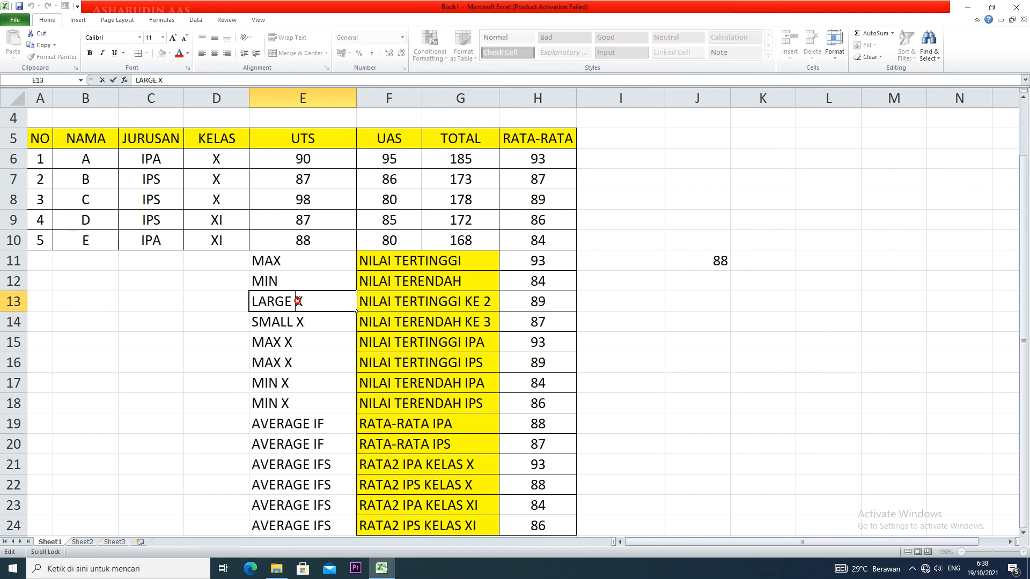
pyautogui.write('/S')
pyautogui.press('BackSpace')
pyautogui.write('LARGE')
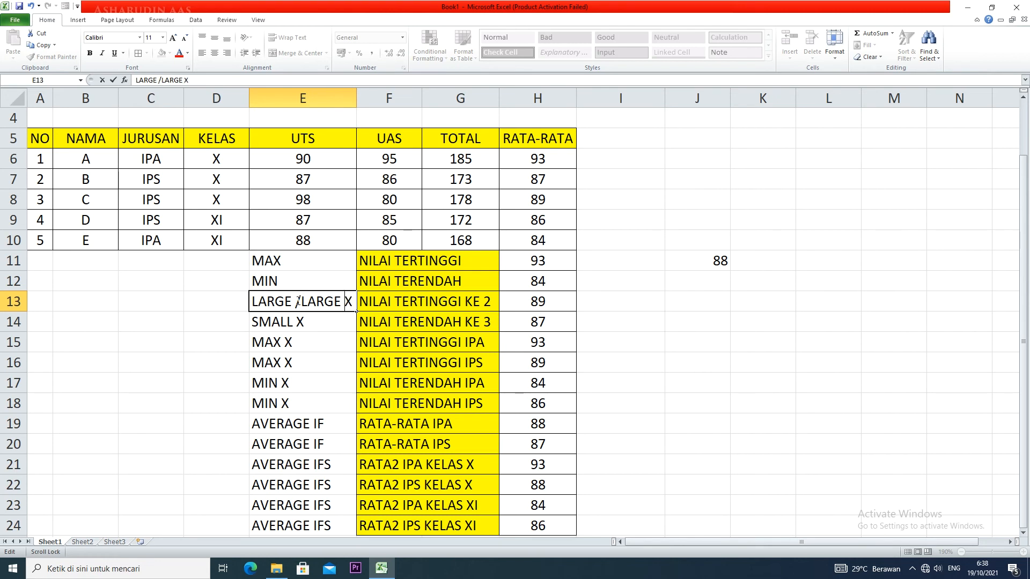
pyautogui.click(310, 321)
pyautogui.doubleClick(309, 321)
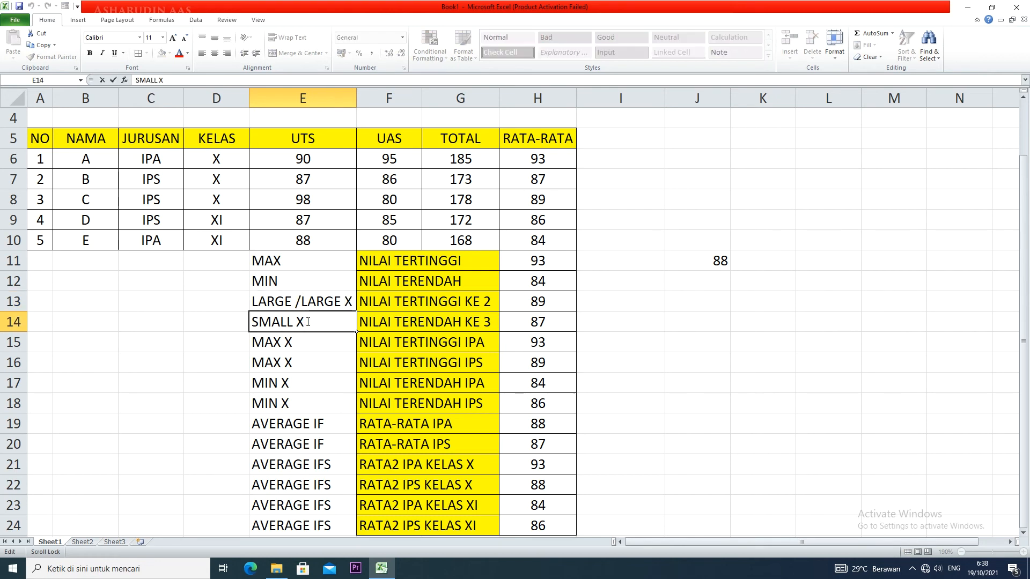
pyautogui.press('BackSpace')
pyautogui.write('/SMALL X')
pyautogui.click(238, 311)
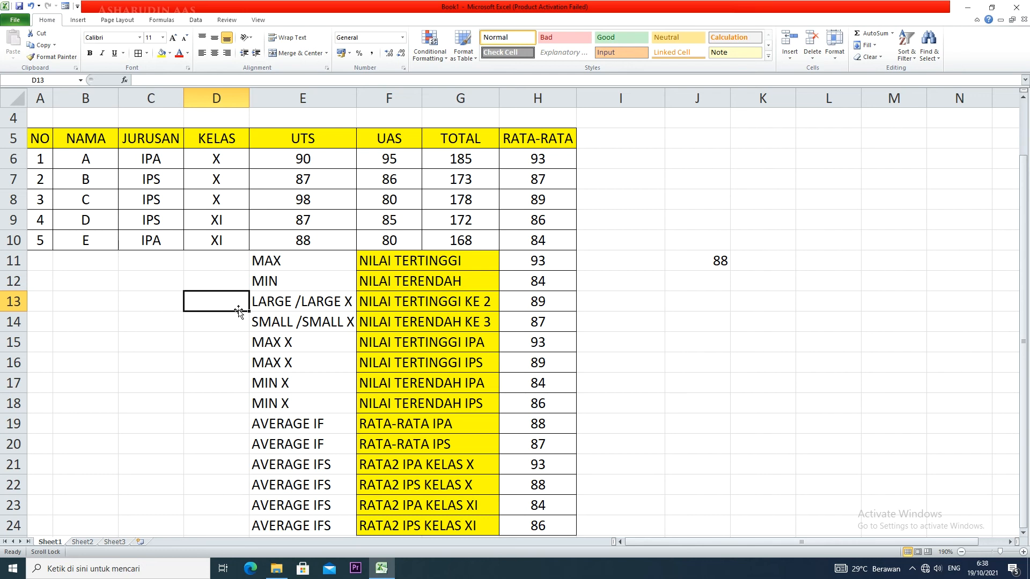
# - Set the UTS and UAS scores of the fifth student, in E10 and F10, to 0
pyautogui.click(636, 418)
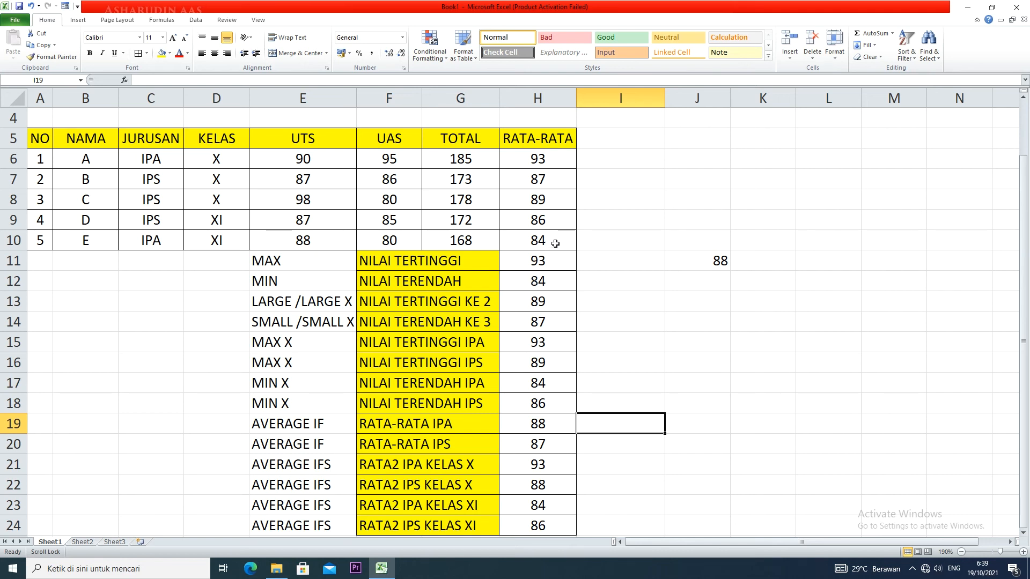
pyautogui.click(306, 244)
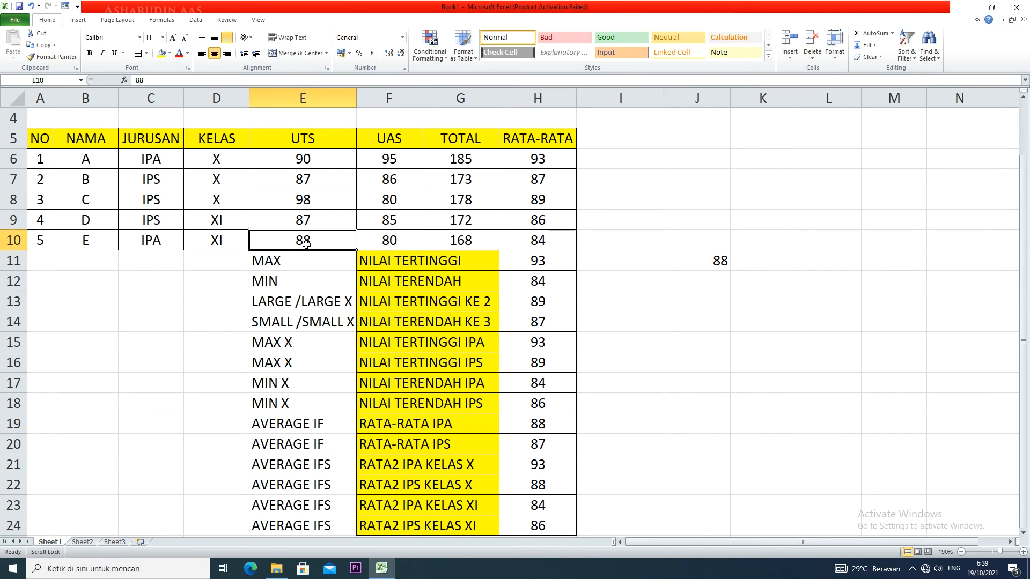
pyautogui.write('0')
pyautogui.click(394, 239)
pyautogui.write('0')
# - Examine the fifth student's TOTAL and RATA-RATA, and compare the average ranges H6:H10 and H6:H9
pyautogui.click(458, 240)
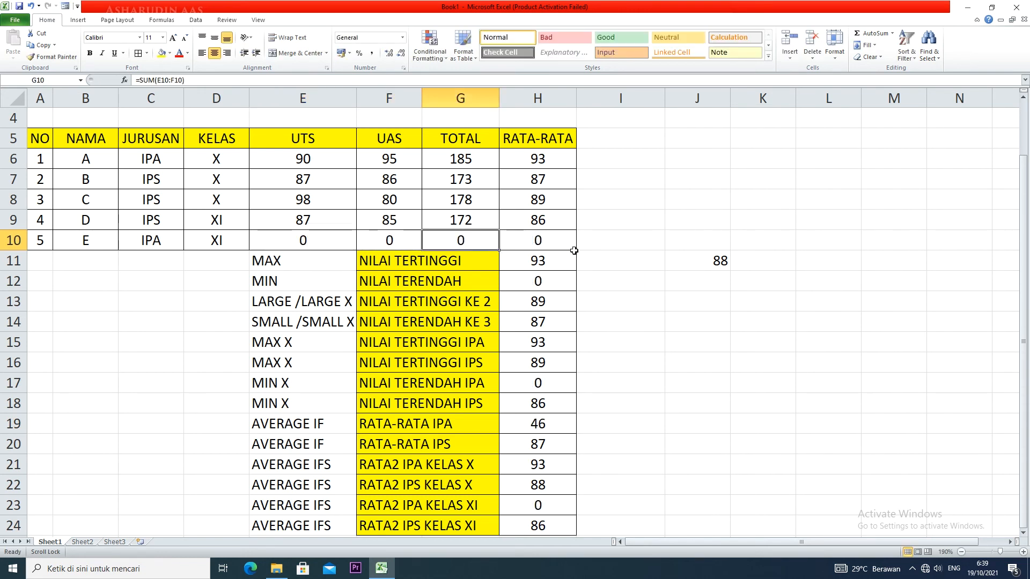
pyautogui.click(554, 241)
pyautogui.moveTo(554, 159); pyautogui.dragTo(563, 240)
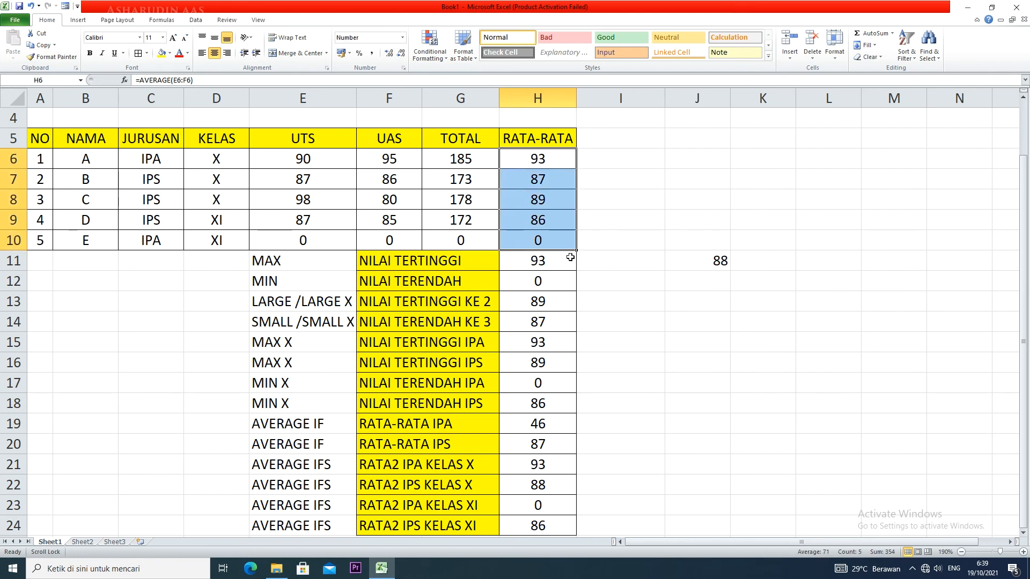
pyautogui.click(621, 316)
pyautogui.click(716, 344)
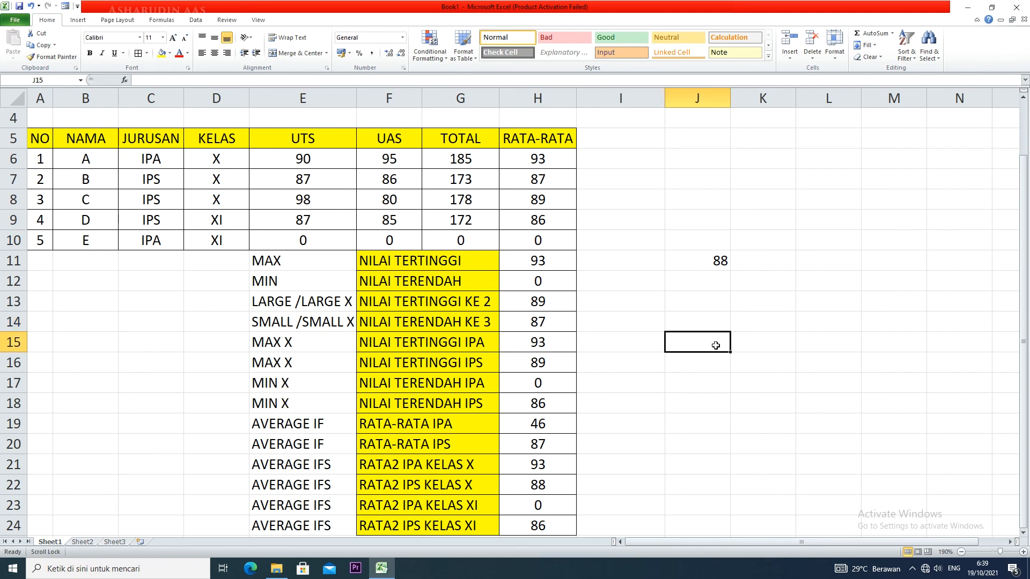
pyautogui.click(533, 243)
pyautogui.moveTo(550, 159); pyautogui.dragTo(551, 220)
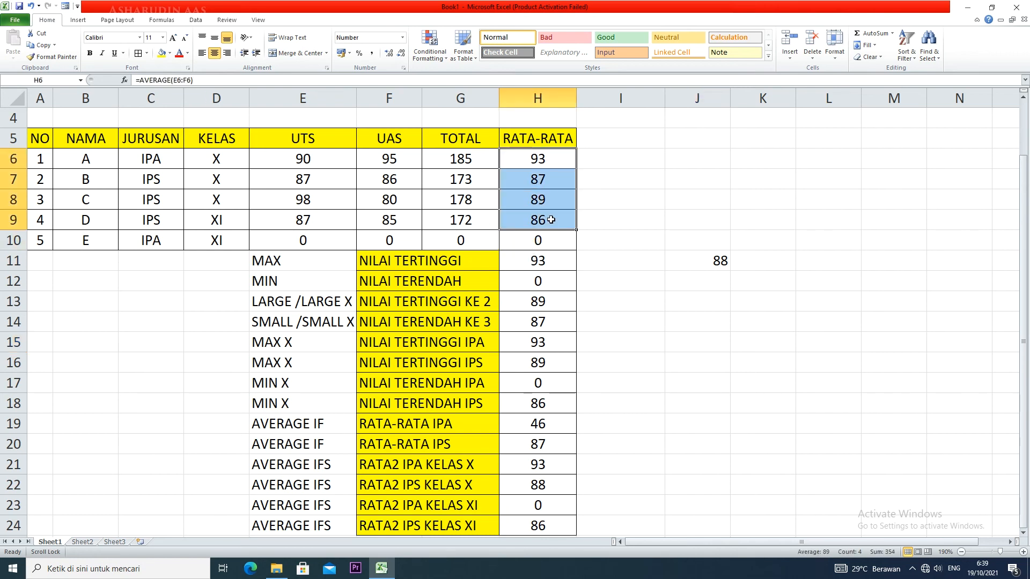
# - Calculate the average without the zero row in J14 with =SUM(H6:H9)/4 and display it without decimals
pyautogui.click(704, 323)
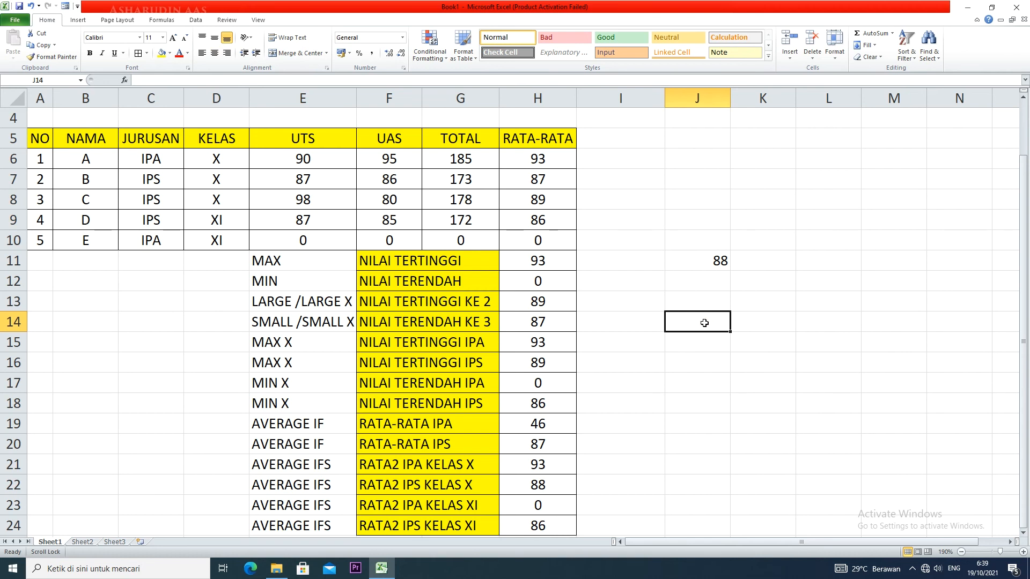
pyautogui.write('=SUM(')
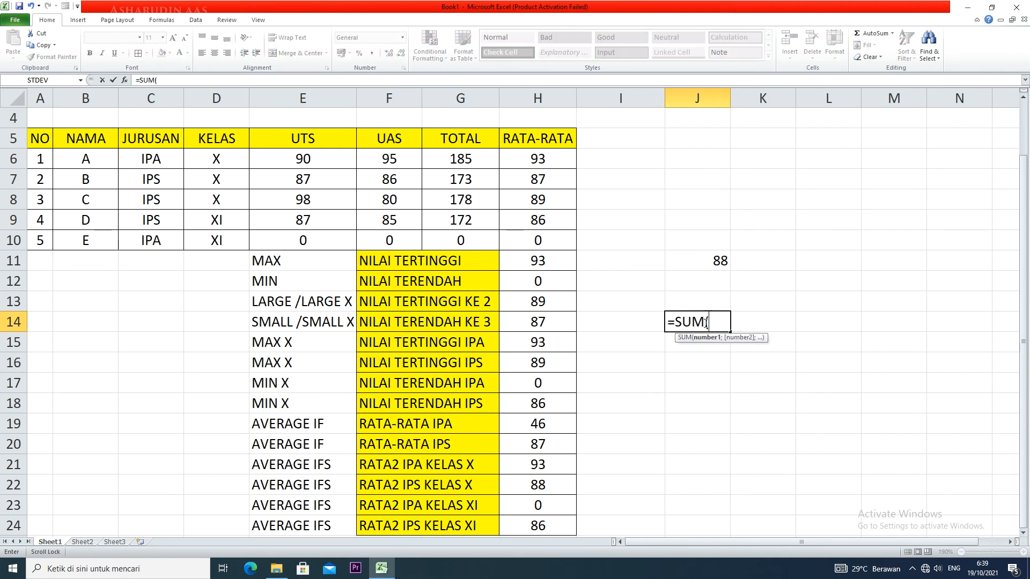
pyautogui.moveTo(564, 161); pyautogui.dragTo(558, 230)
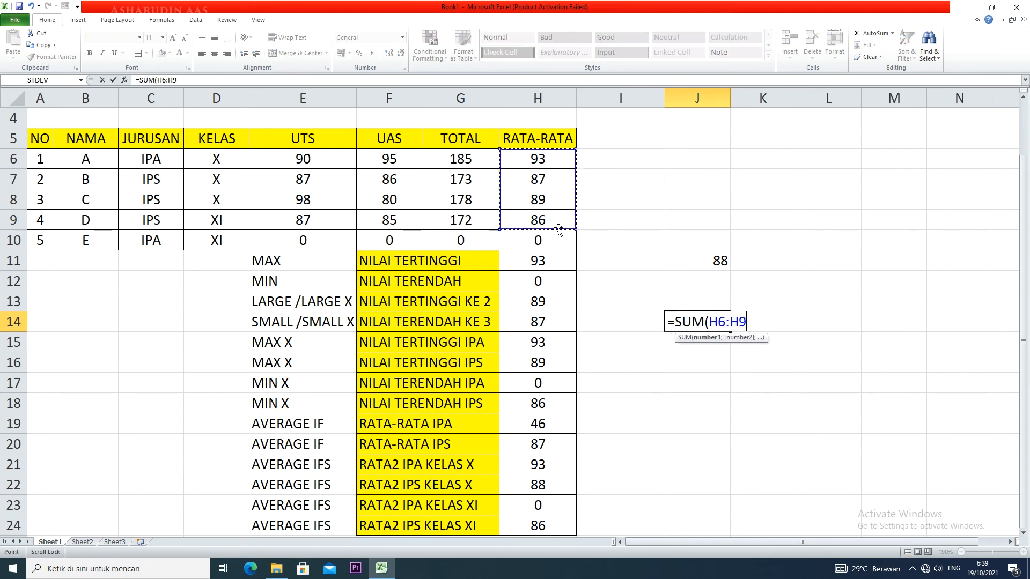
pyautogui.write(')/')
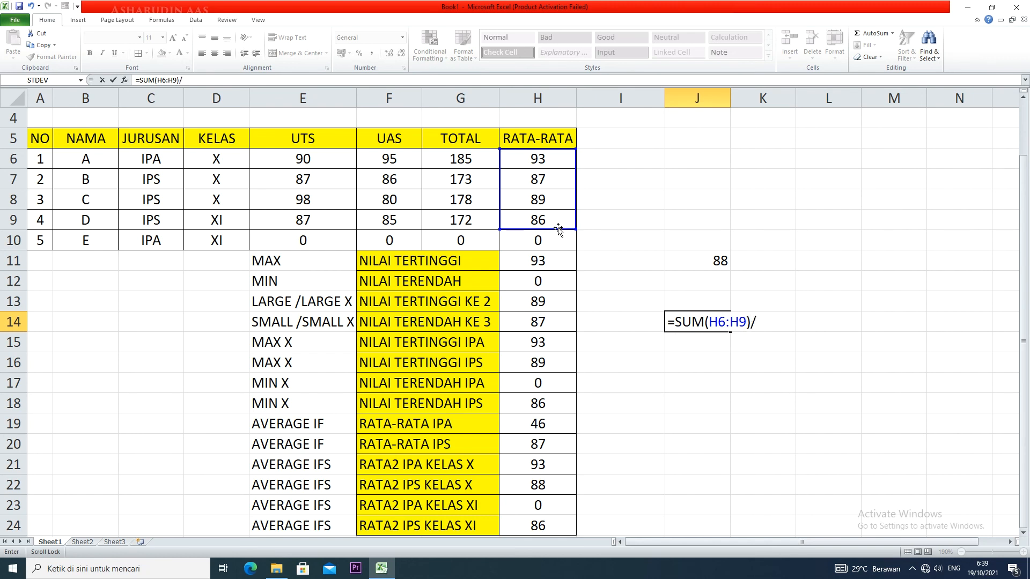
pyautogui.write('4')
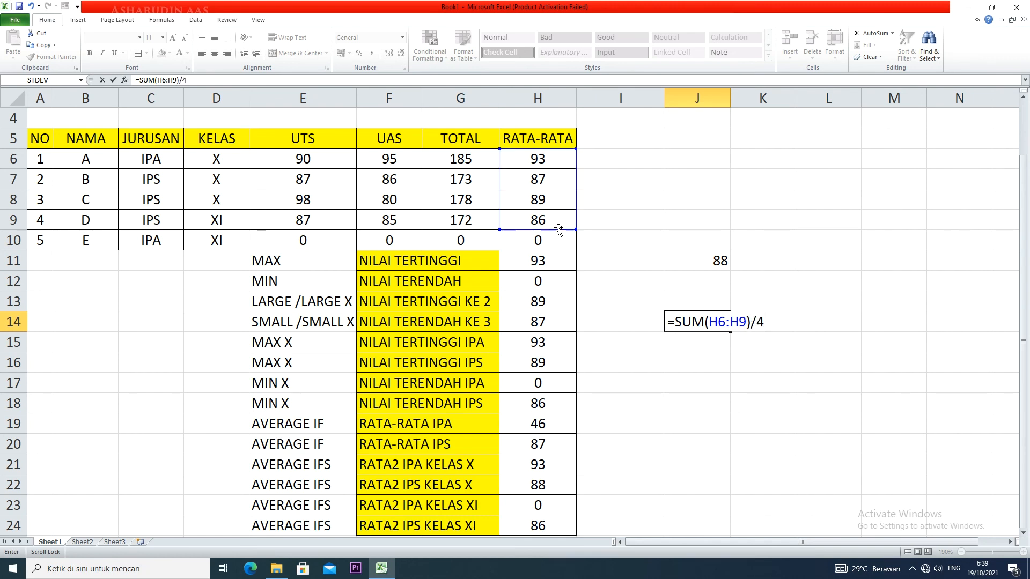
pyautogui.press('Return')
pyautogui.click(713, 329)
pyautogui.click(399, 53)
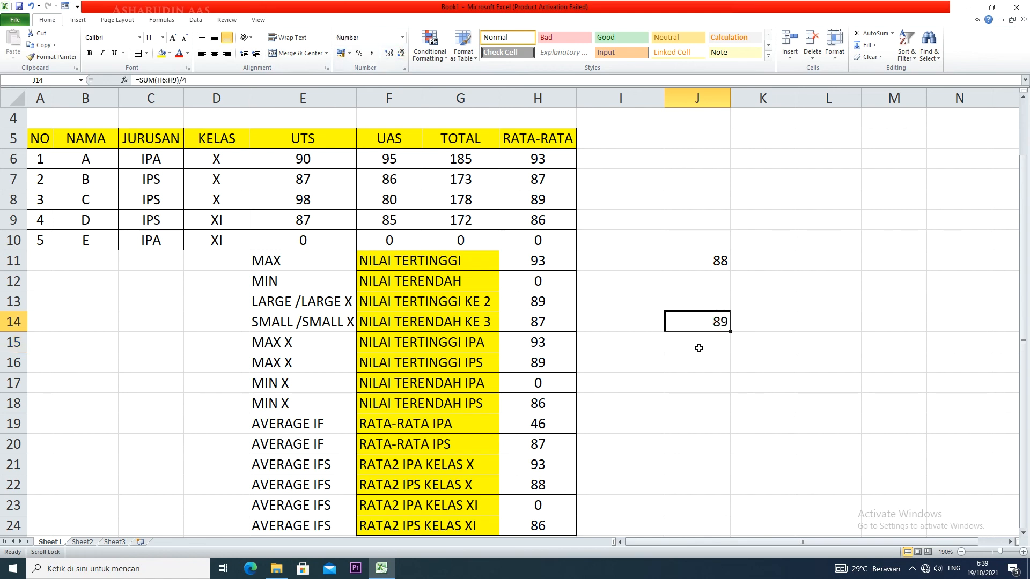
# - Label the result with the text AVERAGEIF TANPA 0 in I14
pyautogui.click(609, 324)
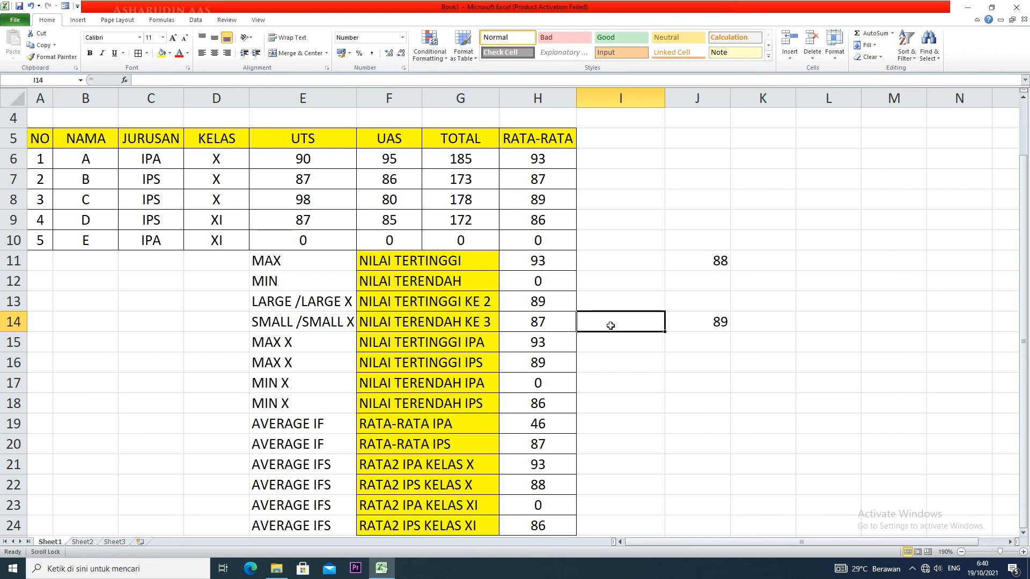
pyautogui.write('AVERAGE')
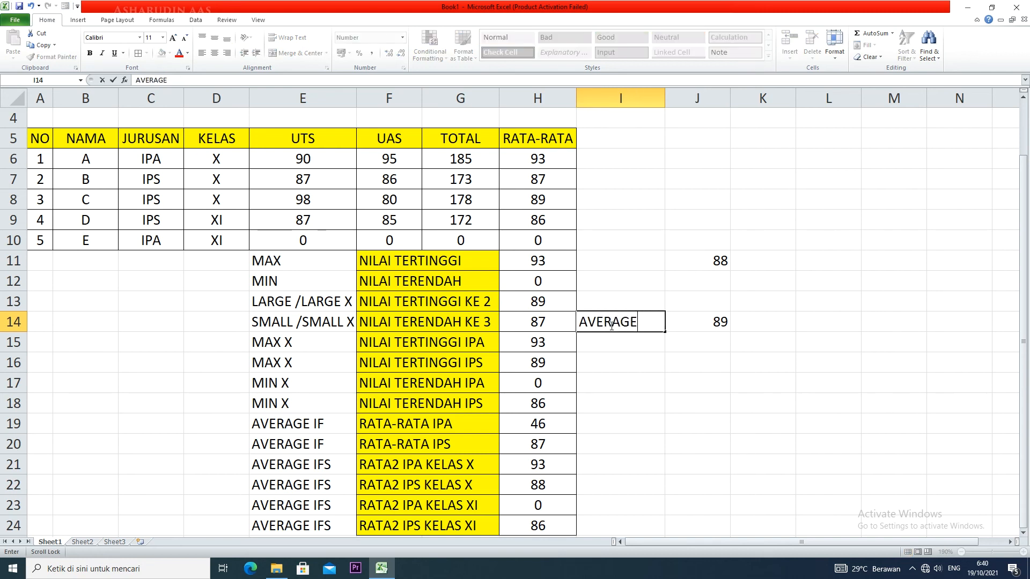
pyautogui.write('IF TAN')
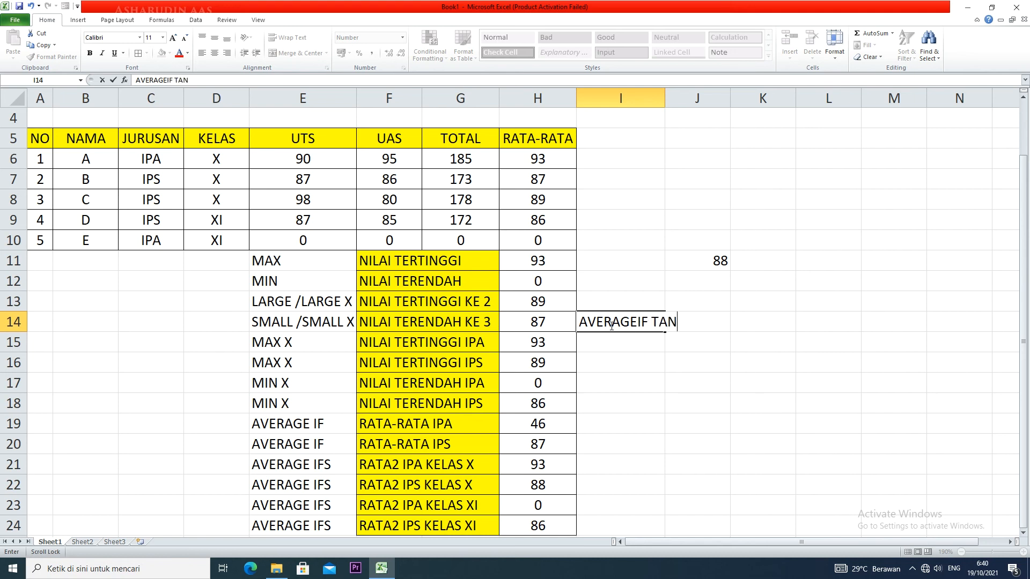
pyautogui.write('PA 0')
pyautogui.click(763, 324)
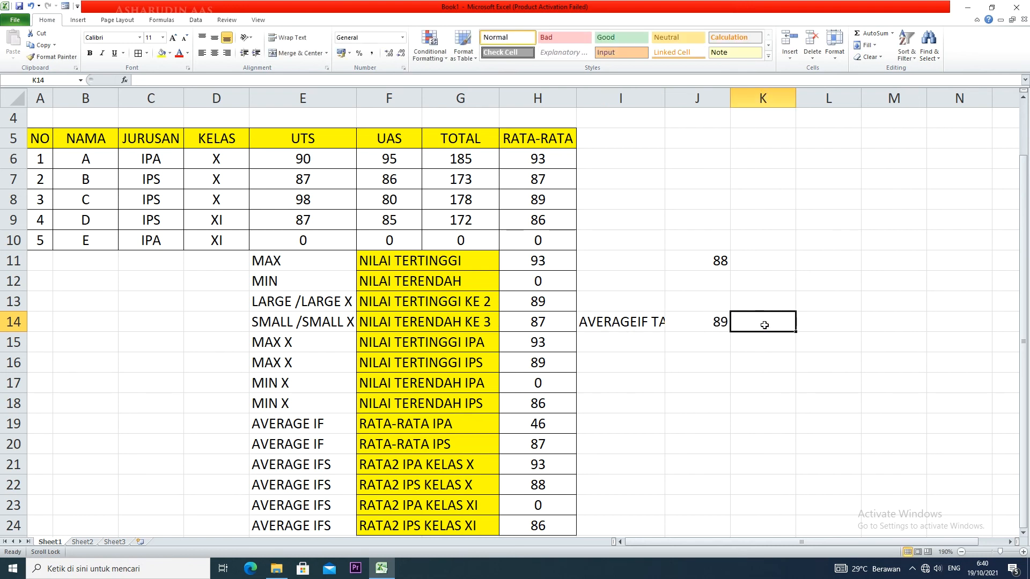
# - Clear J14 and calculate the average excluding zeros in K14 with =AVERAGEIF(H6:H10;">0")
pyautogui.click(686, 324)
pyautogui.press('Delete')
pyautogui.click(782, 323)
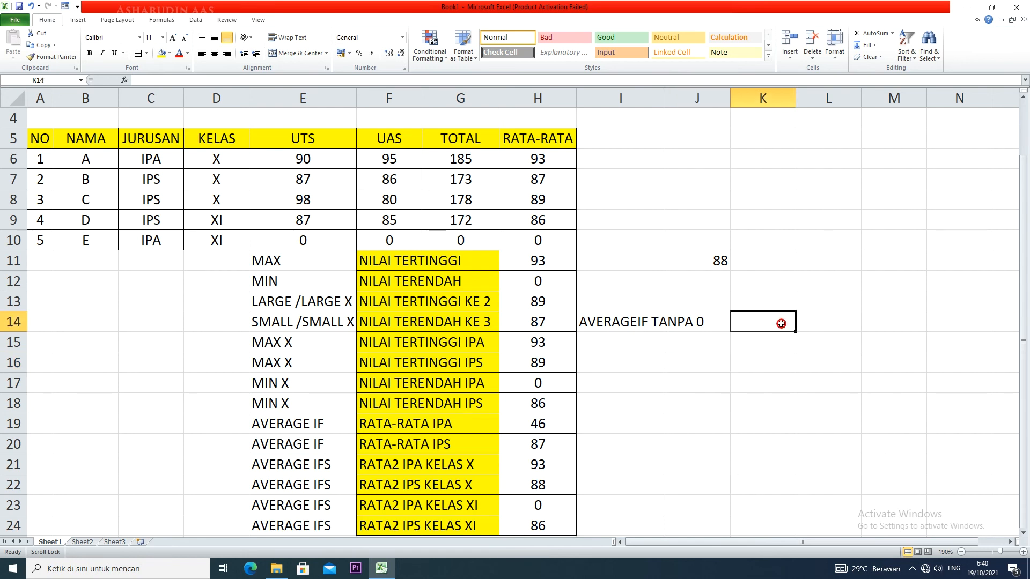
pyautogui.write('=')
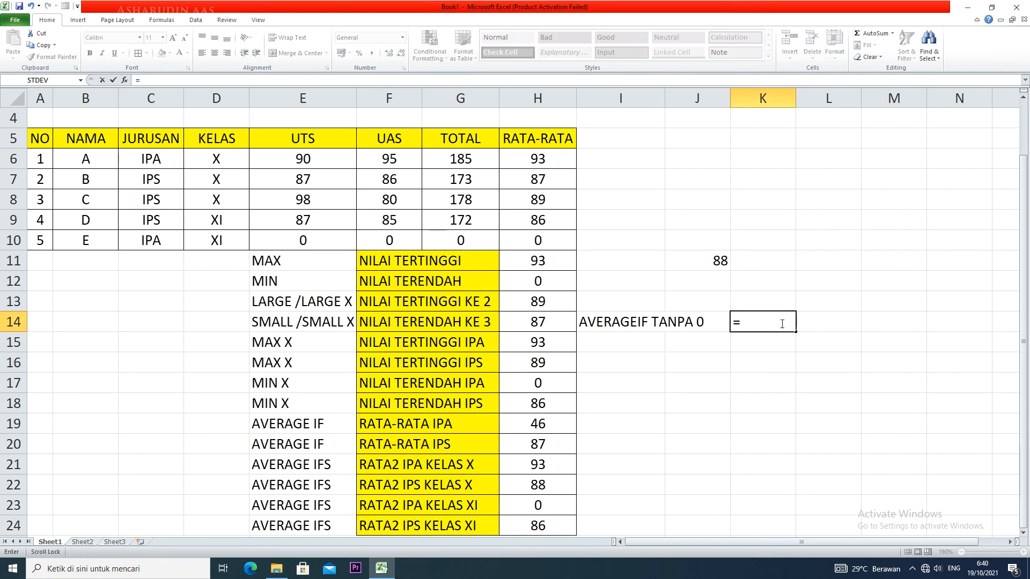
pyautogui.write('AVERAGE')
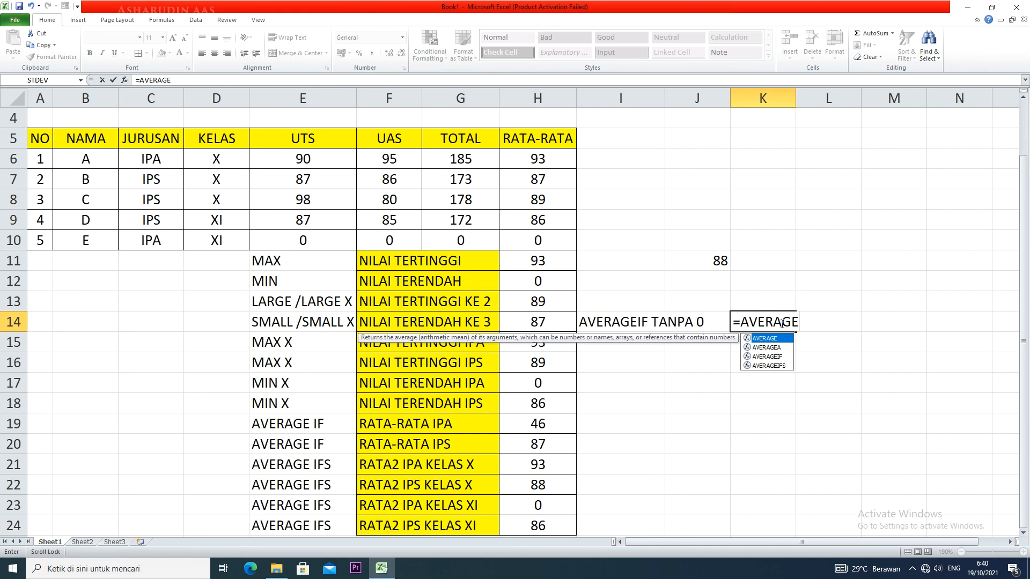
pyautogui.write('IF')
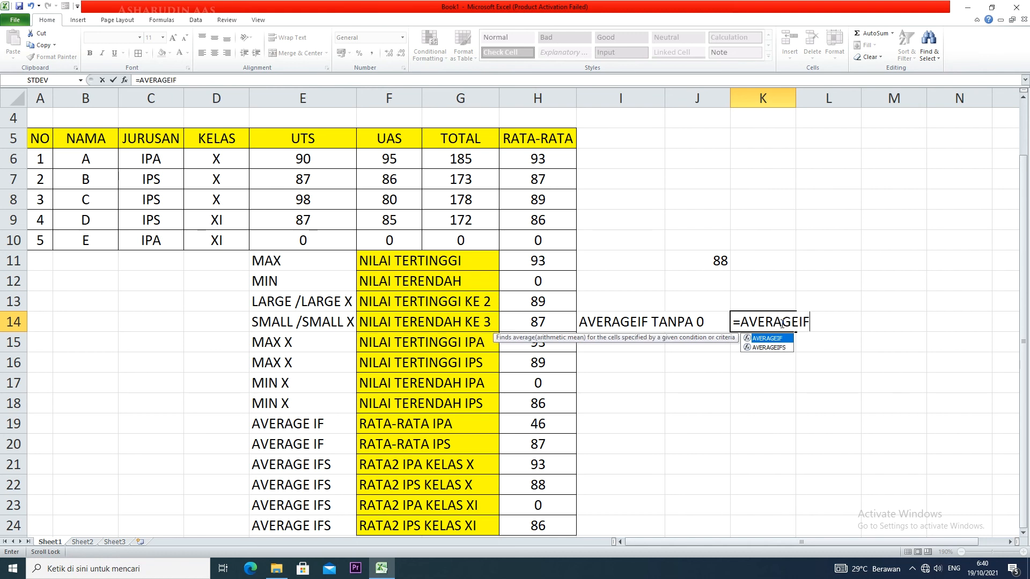
pyautogui.write('(')
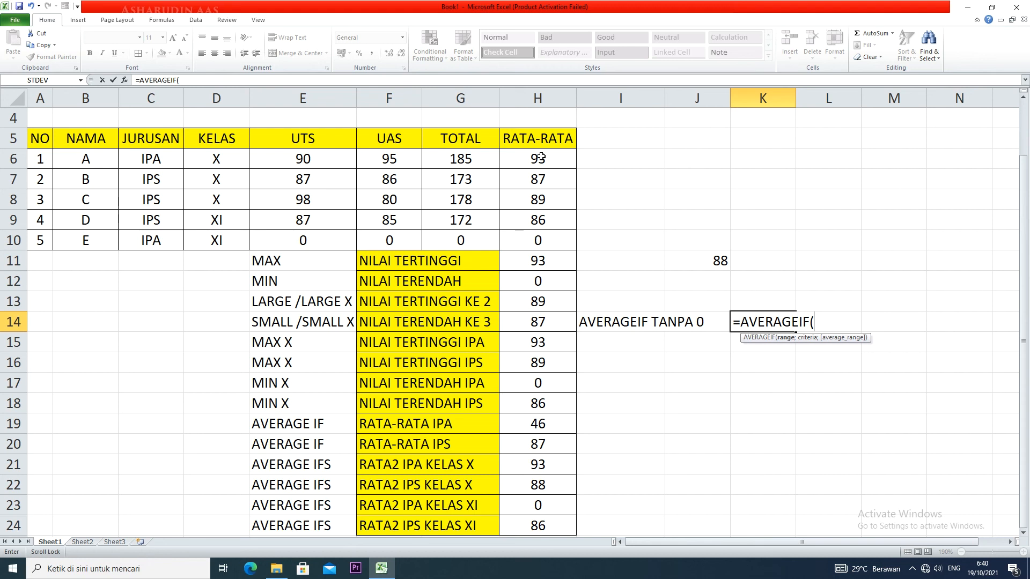
pyautogui.moveTo(541, 157); pyautogui.dragTo(540, 242)
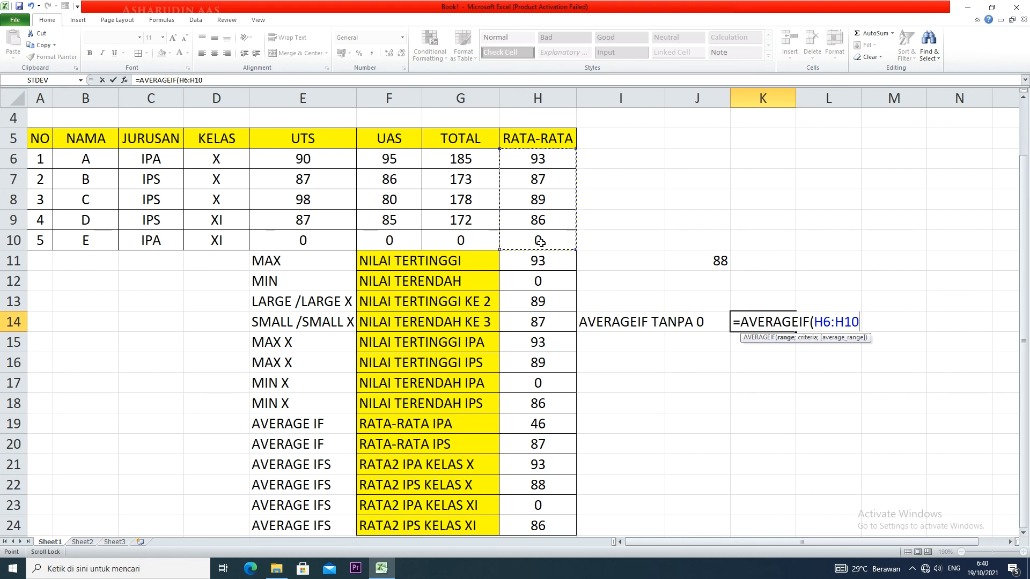
pyautogui.write(';')
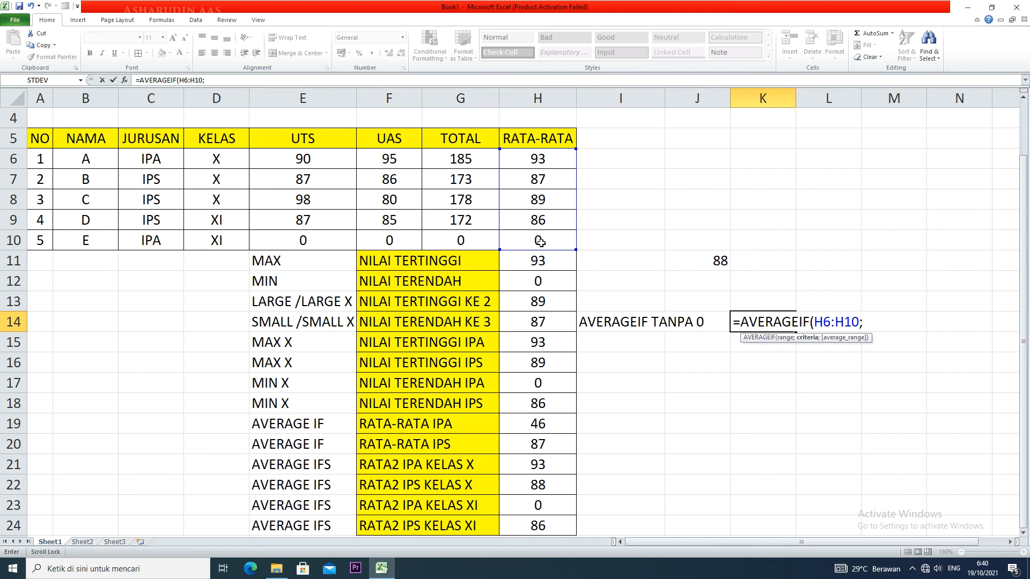
pyautogui.write('">0")')
pyautogui.press('Return')
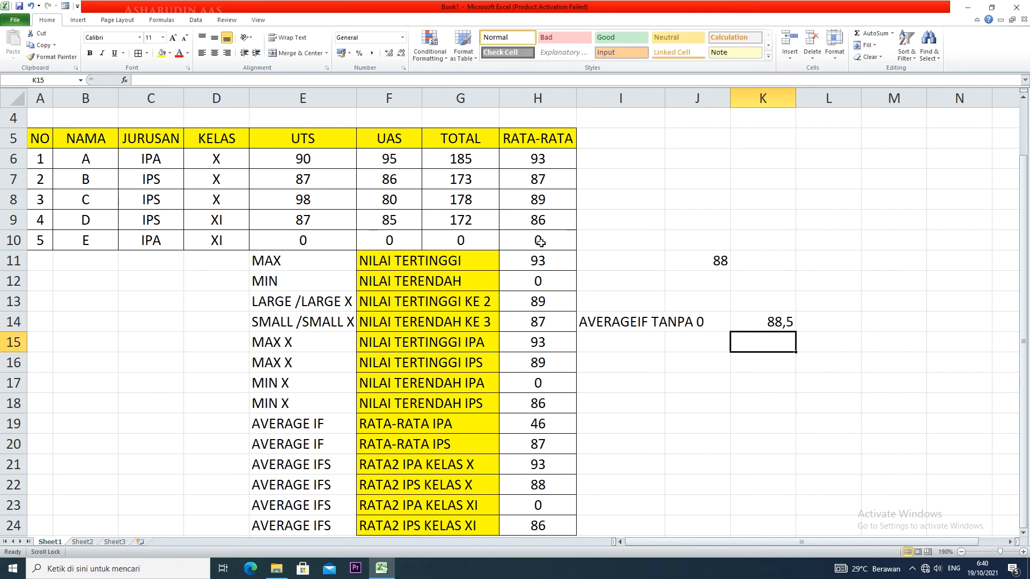
# - Display the K14 result without decimals and review its AVERAGEIF formula
pyautogui.click(766, 326)
pyautogui.click(396, 56)
pyautogui.doubleClick(775, 318)
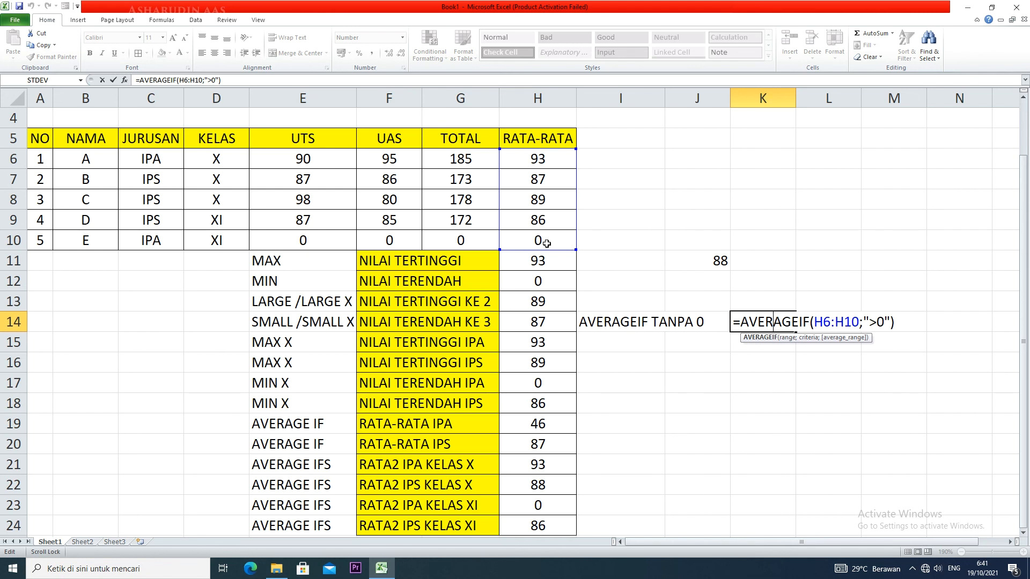
pyautogui.press('Return')
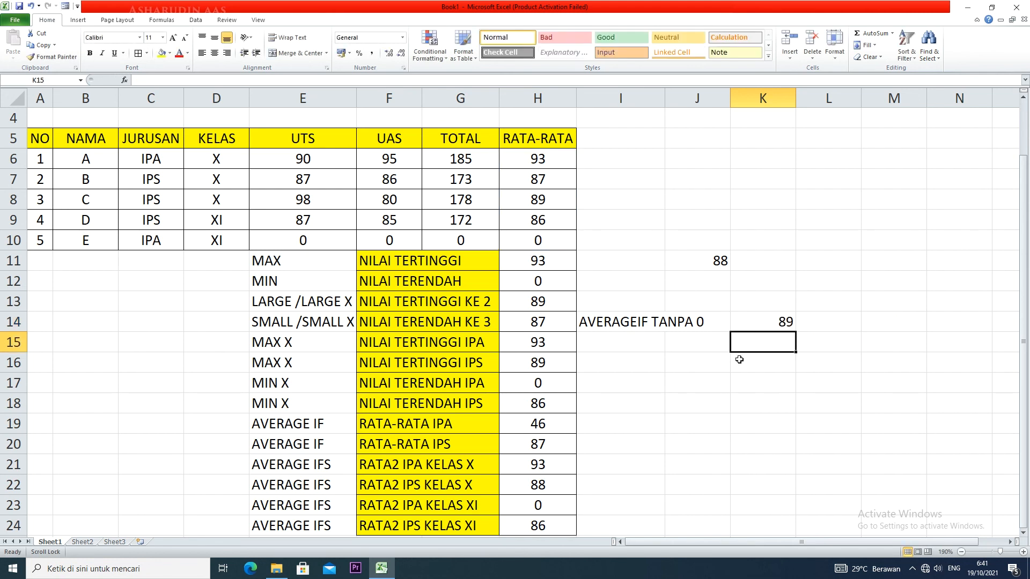
# - Calculate the plain average in K15 with =AVERAGE(H6:H10) for comparison, and clear the cell again
pyautogui.write('=AVERAGE')
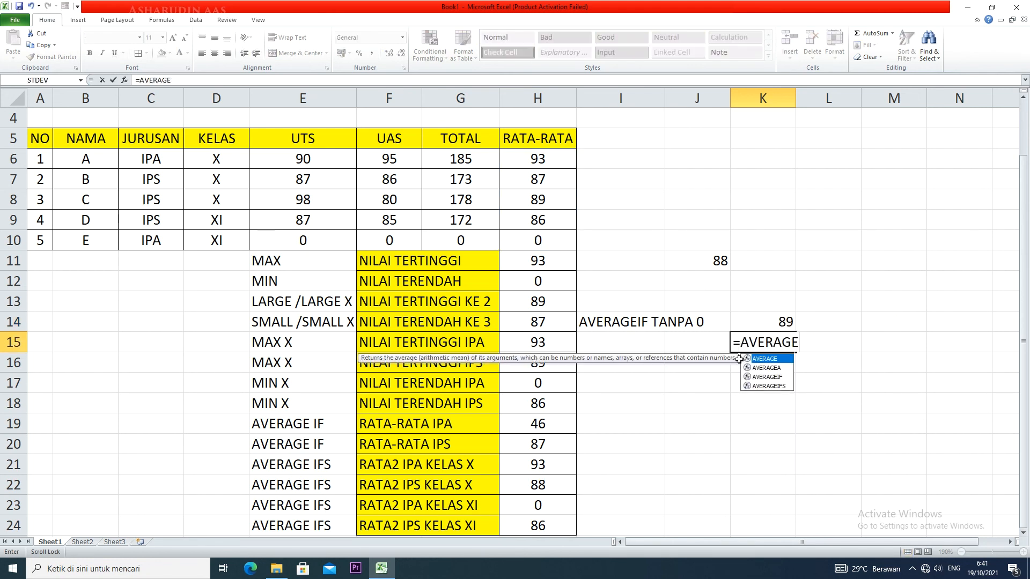
pyautogui.write('(')
pyautogui.moveTo(532, 159); pyautogui.dragTo(535, 242)
pyautogui.write(')')
pyautogui.press('Return')
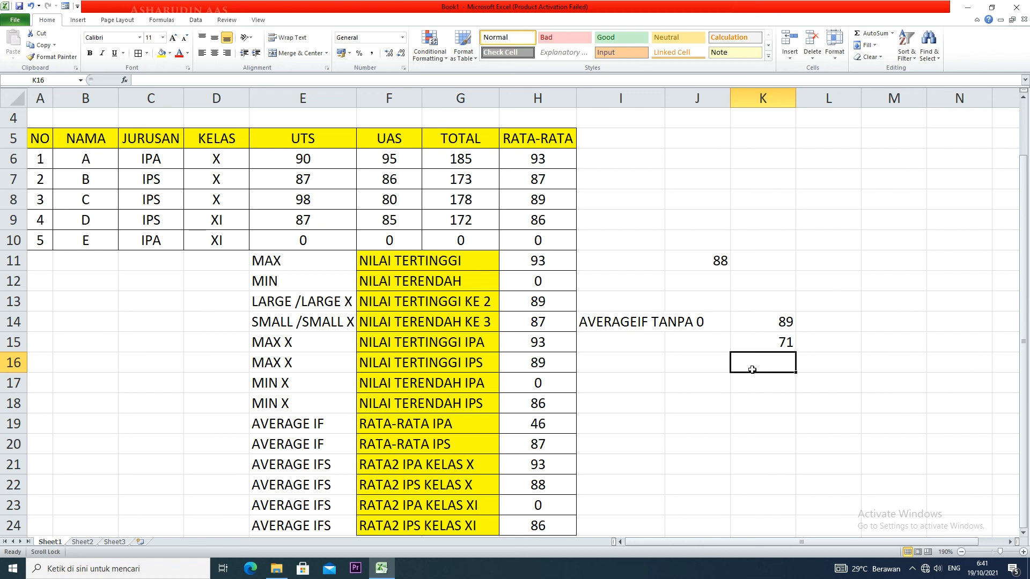
pyautogui.click(763, 344)
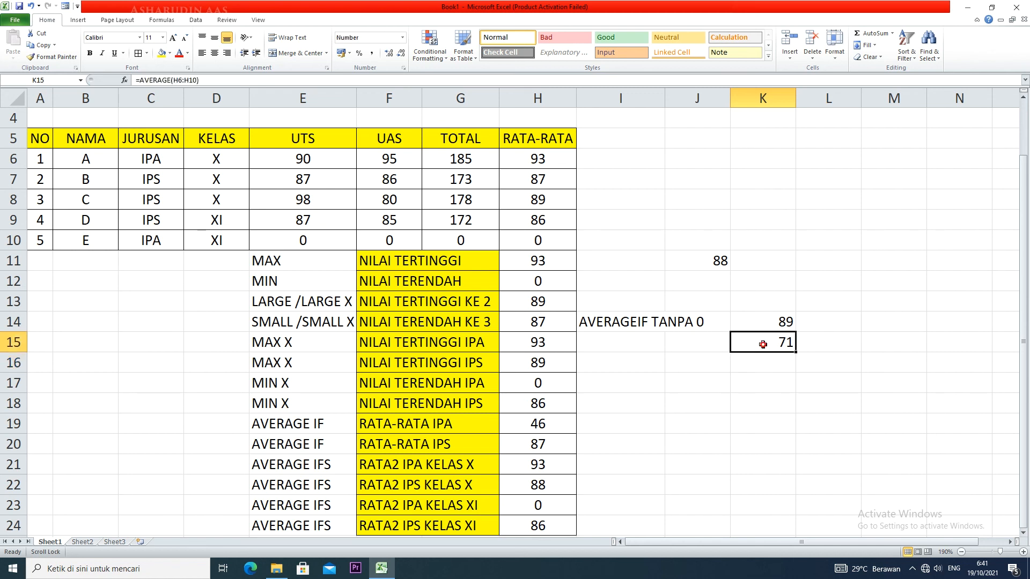
pyautogui.click(535, 237)
pyautogui.click(763, 345)
pyautogui.press('Delete')
# - Examine the first student's RATA-RATA formula in H6 without changing it
pyautogui.click(697, 343)
pyautogui.click(637, 351)
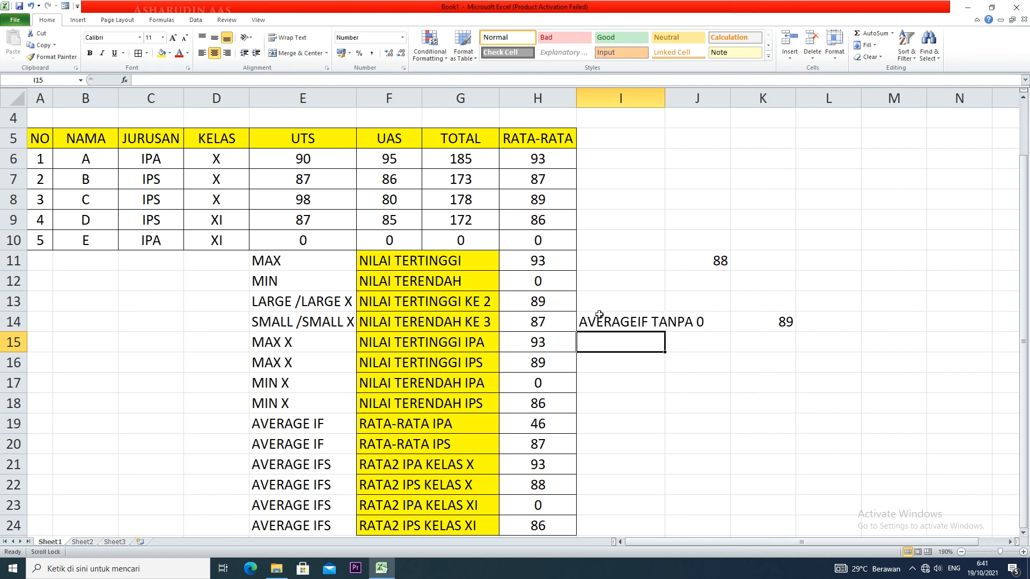
pyautogui.click(531, 157)
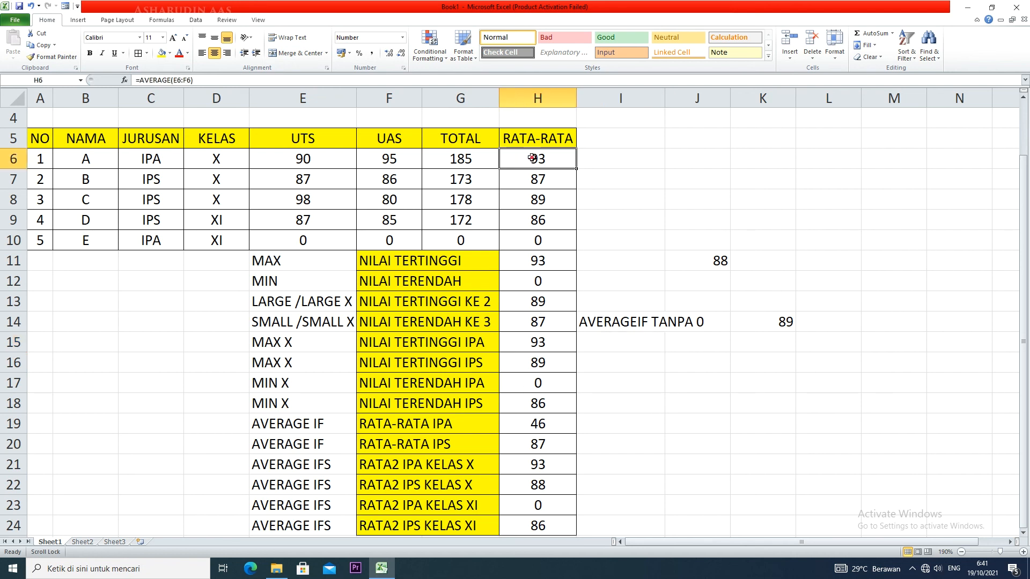
pyautogui.doubleClick(532, 158)
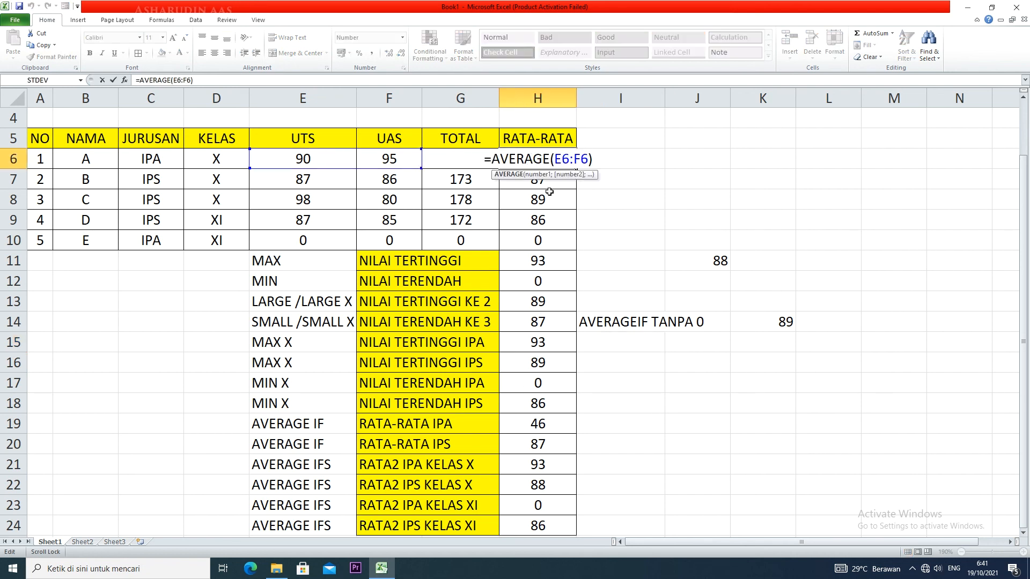
pyautogui.press('Return')
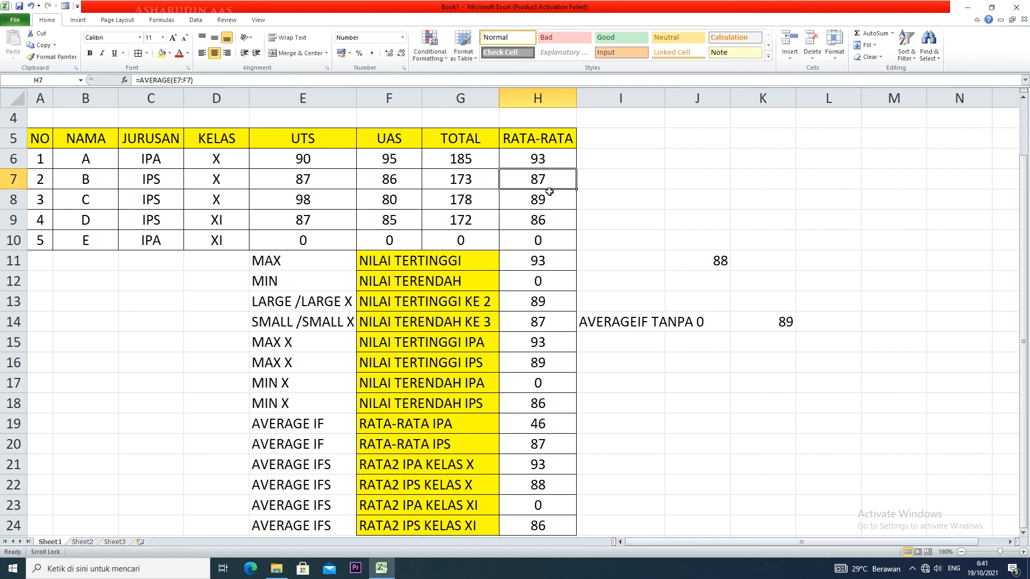
# - Set the fifth student's UTS score in E10 to -50 and check the RATA-RATA column
pyautogui.click(310, 241)
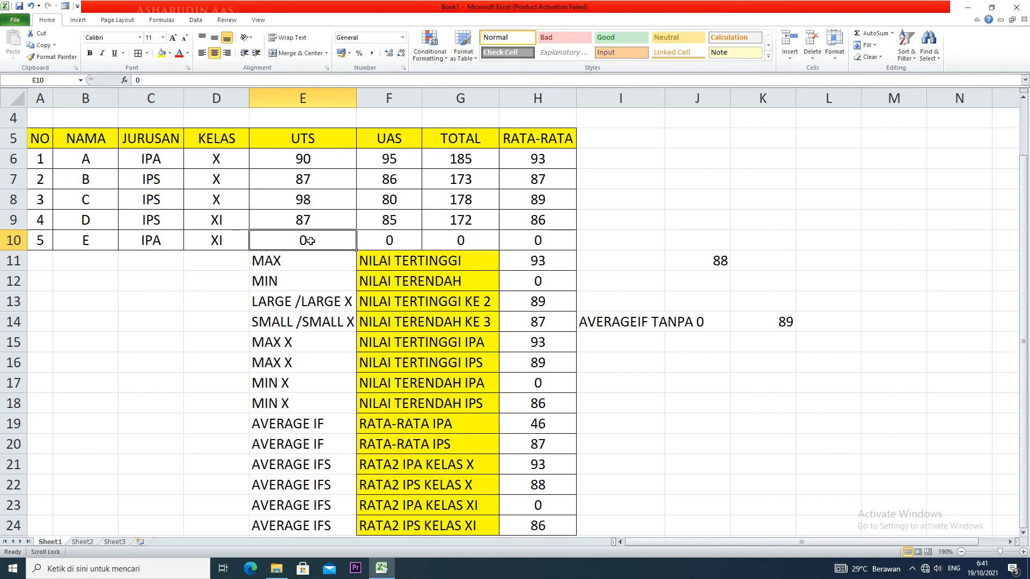
pyautogui.write('-')
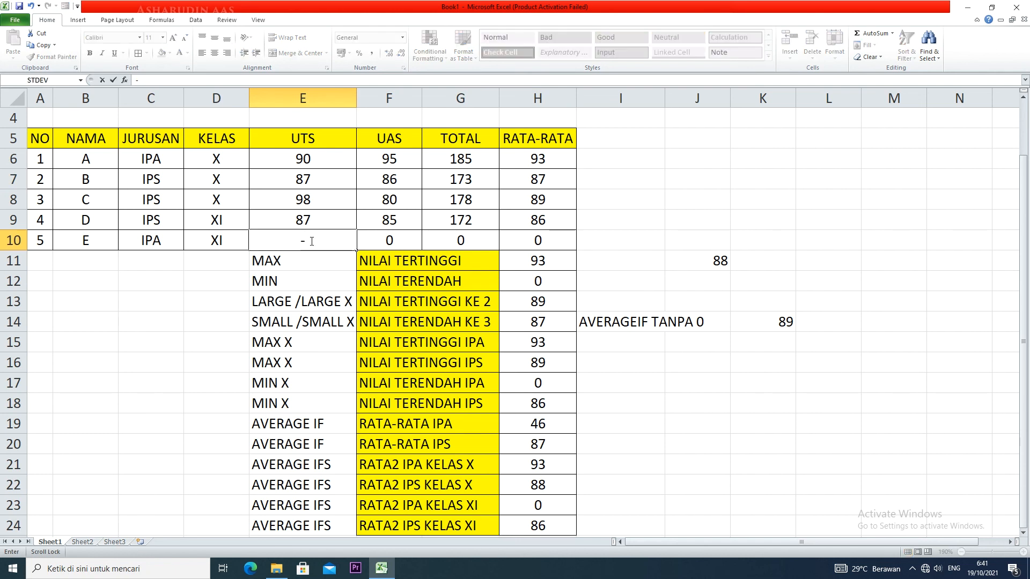
pyautogui.write('50')
pyautogui.click(230, 294)
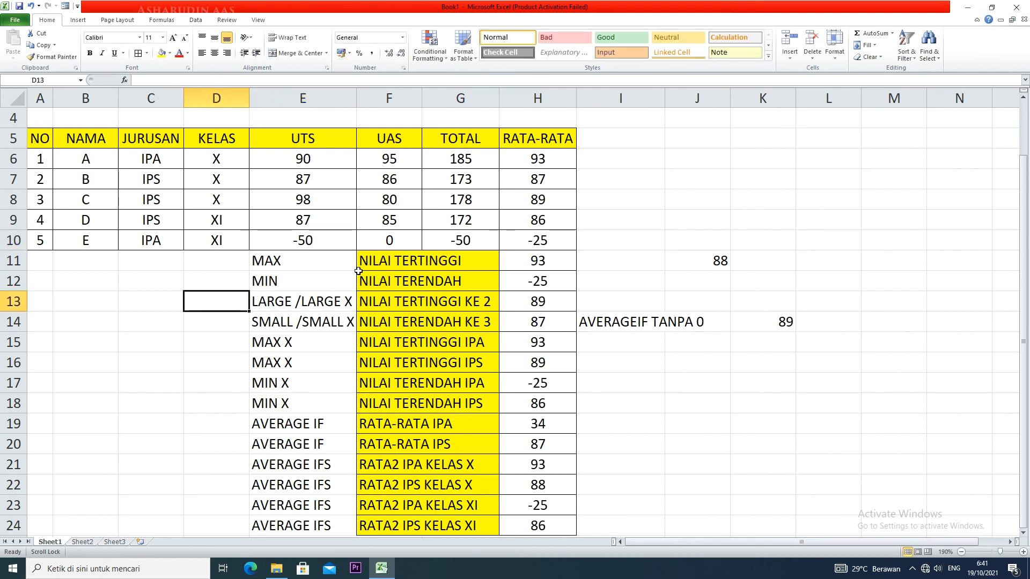
pyautogui.click(557, 243)
pyautogui.click(549, 160)
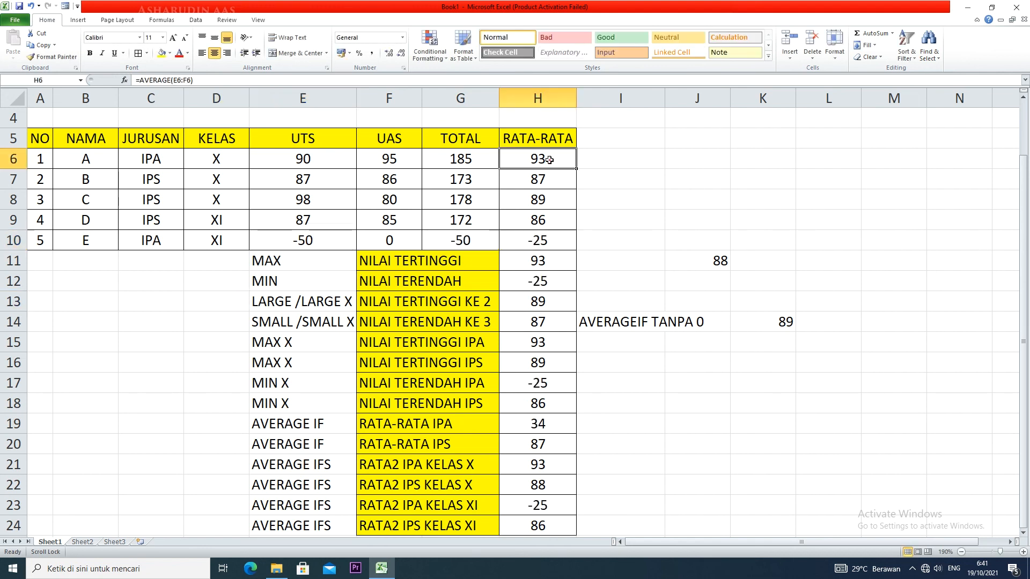
# - Replace the formula in J11 with =AVERAGE(H6:H10) to average all RATA-RATA values
pyautogui.click(719, 261)
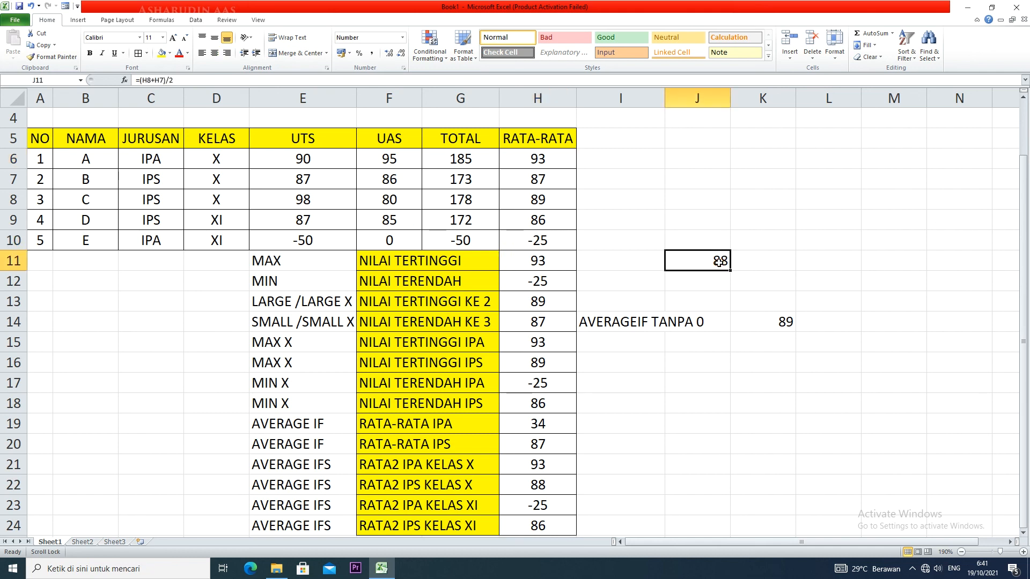
pyautogui.doubleClick(720, 261)
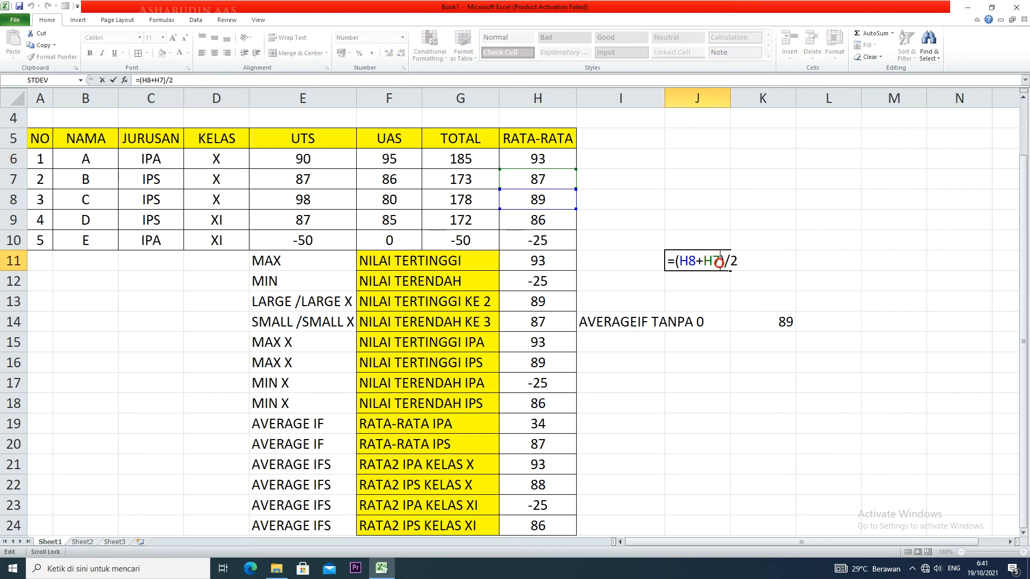
pyautogui.moveTo(754, 259); pyautogui.dragTo(641, 259)
pyautogui.press('BackSpace')
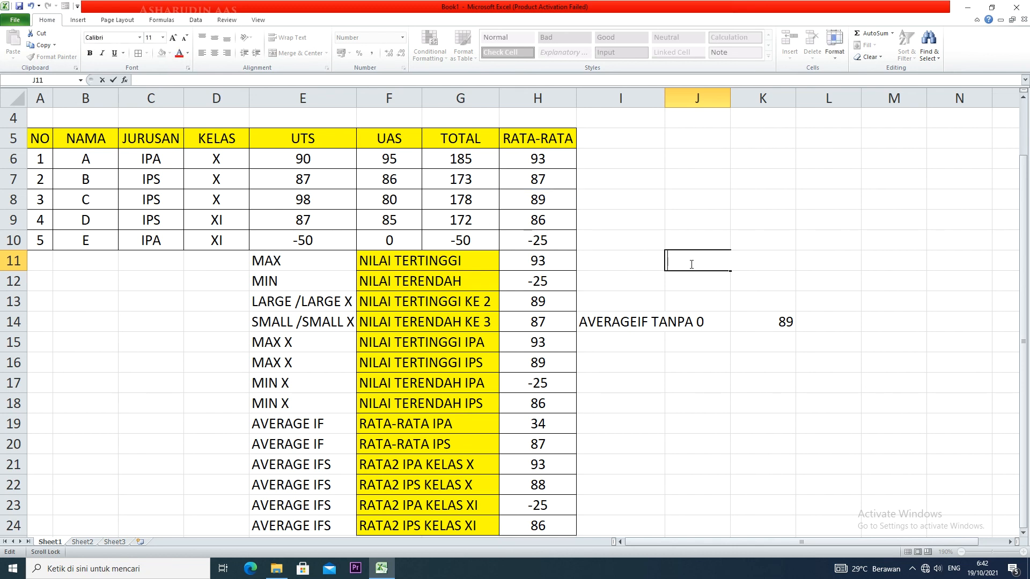
pyautogui.write('=A')
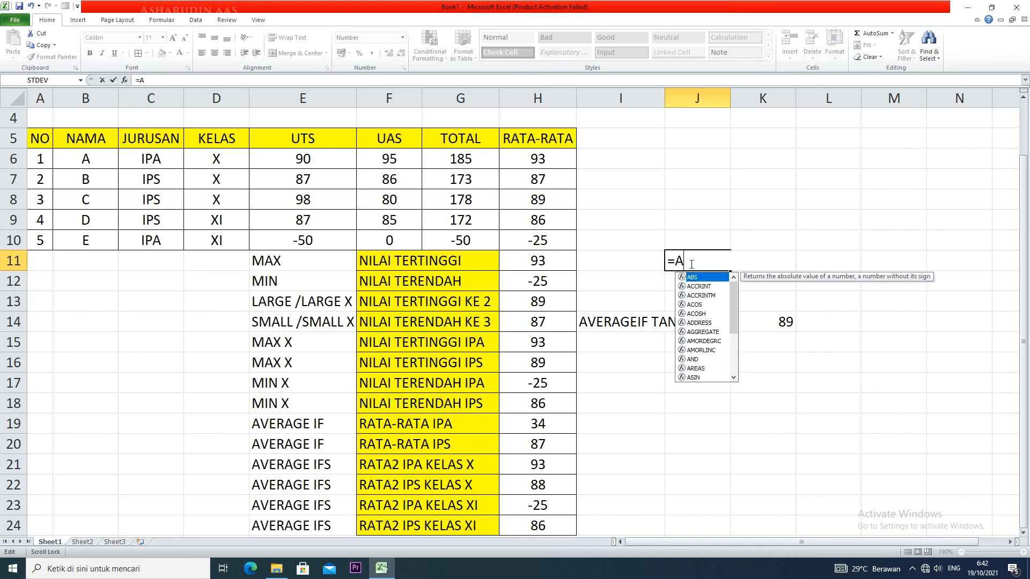
pyautogui.write('VERAGE(')
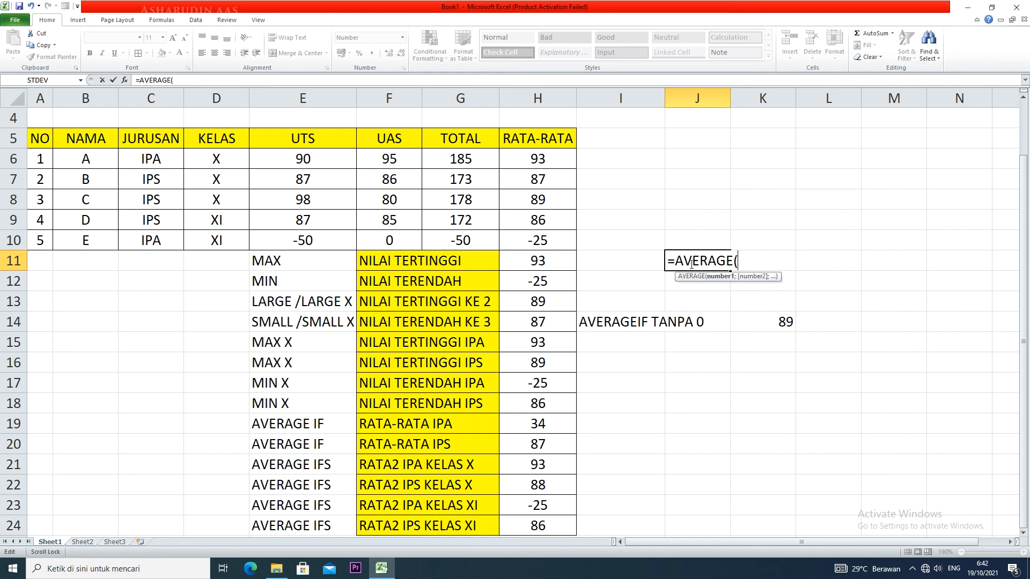
pyautogui.moveTo(568, 156); pyautogui.dragTo(564, 239)
pyautogui.write(')')
pyautogui.press('Return')
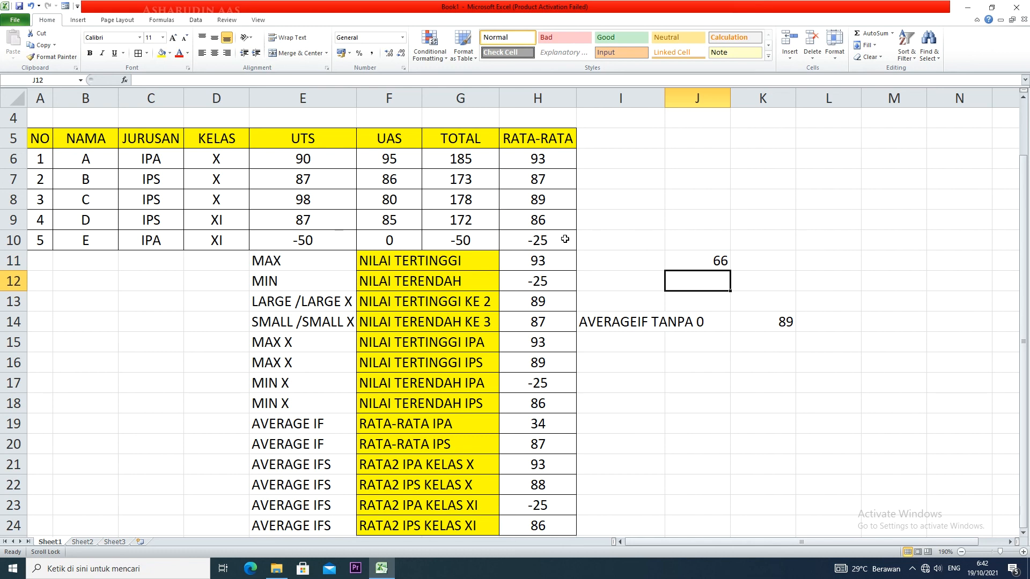
# - Fill the I14 label down to I15 and change its text to AVERAGEIF IKUT MINUS
pyautogui.click(615, 349)
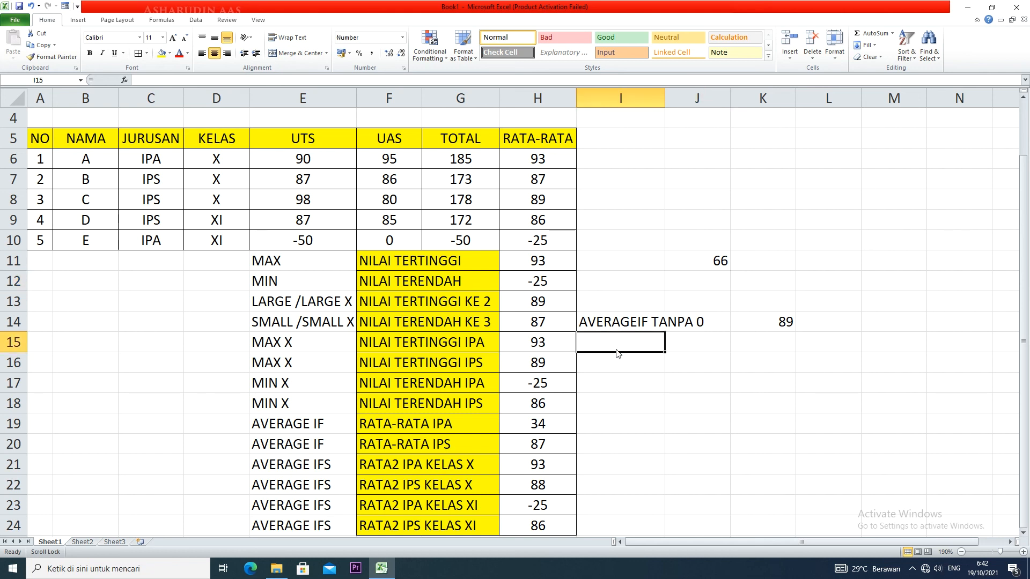
pyautogui.click(621, 328)
pyautogui.moveTo(664, 332); pyautogui.dragTo(667, 349)
pyautogui.click(696, 346)
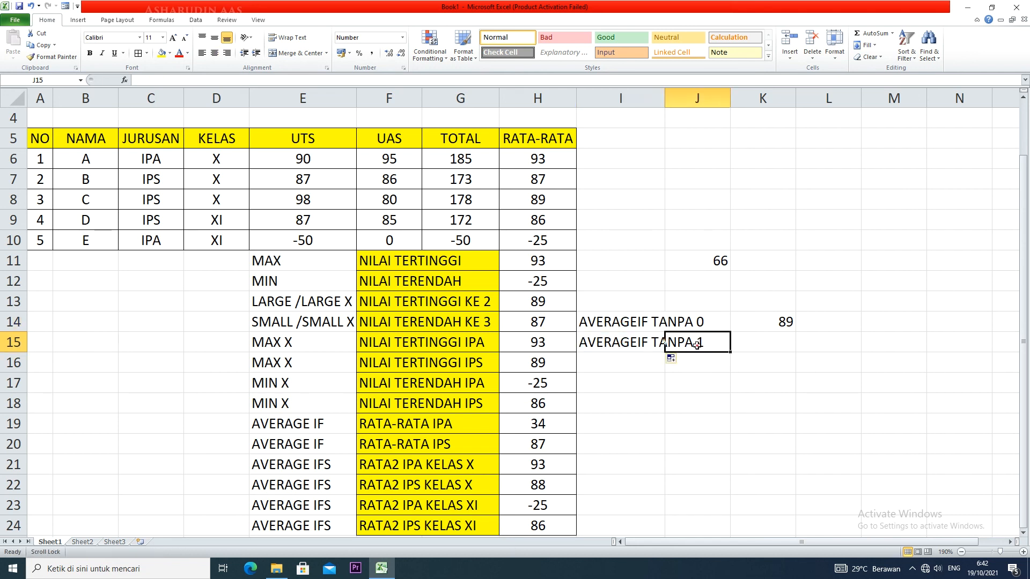
pyautogui.doubleClick(647, 343)
pyautogui.moveTo(706, 342); pyautogui.dragTo(652, 343)
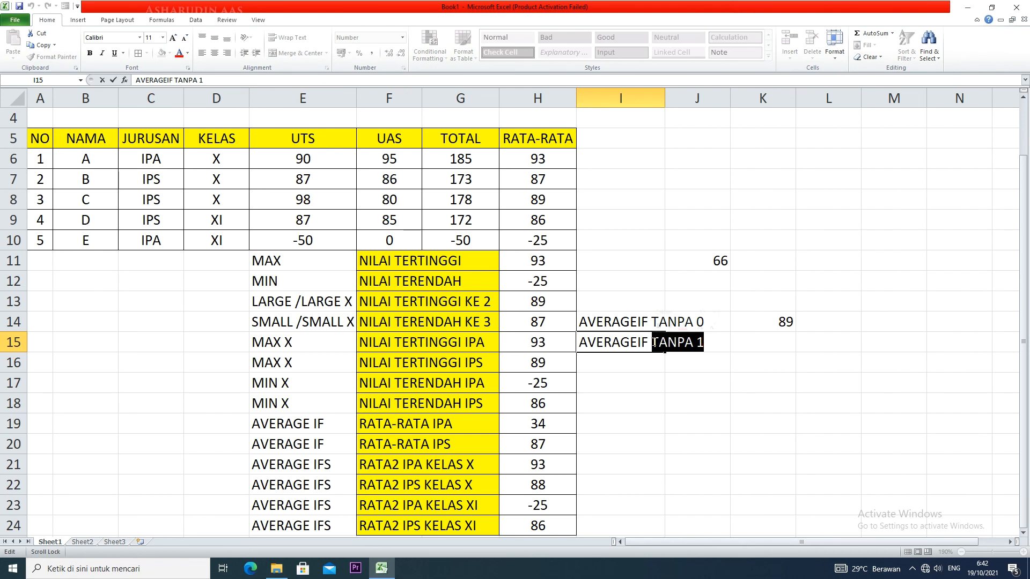
pyautogui.write('IKUT MINUS')
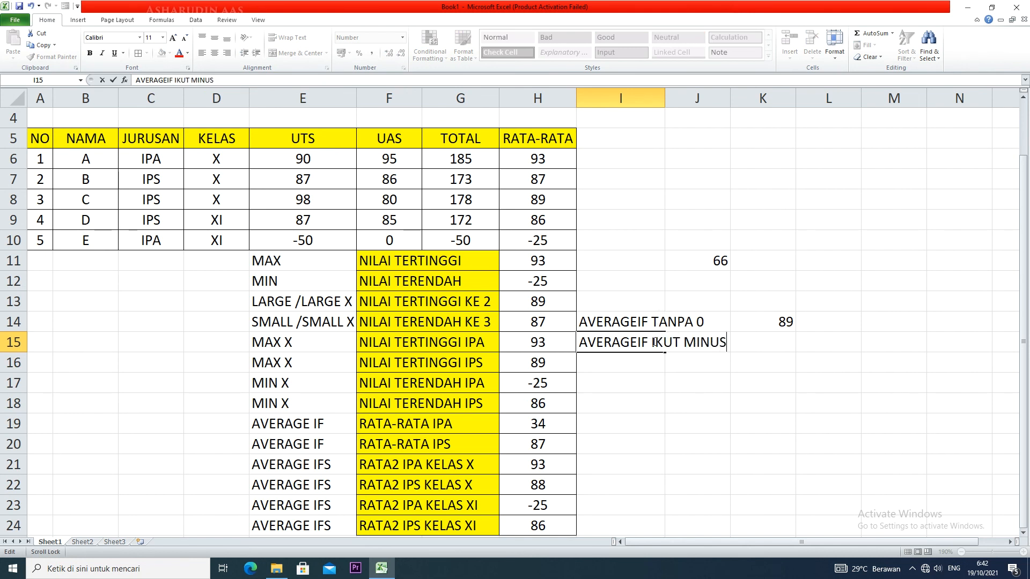
# - Enter =AVERAGEIF(H6:H10;"<>0") in K15 beside the AVERAGEIF IKUT MINUS label and review the formula
pyautogui.click(791, 343)
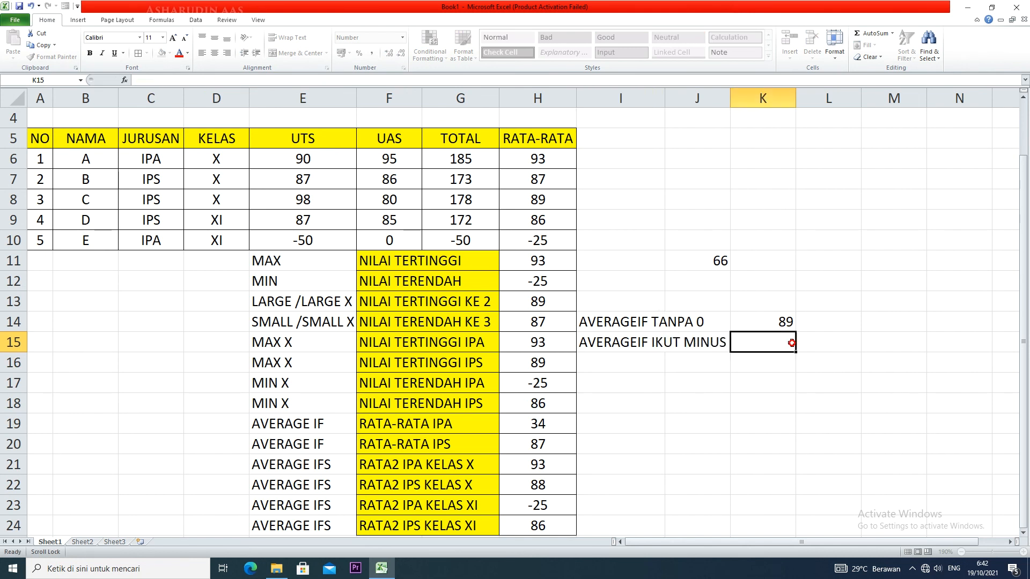
pyautogui.write('=')
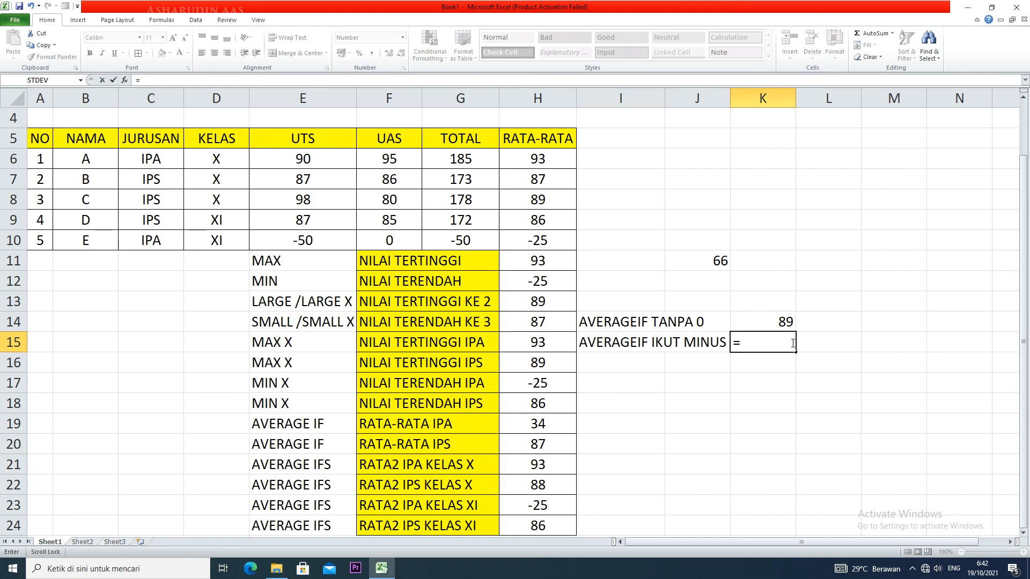
pyautogui.write('AVERAGEIF')
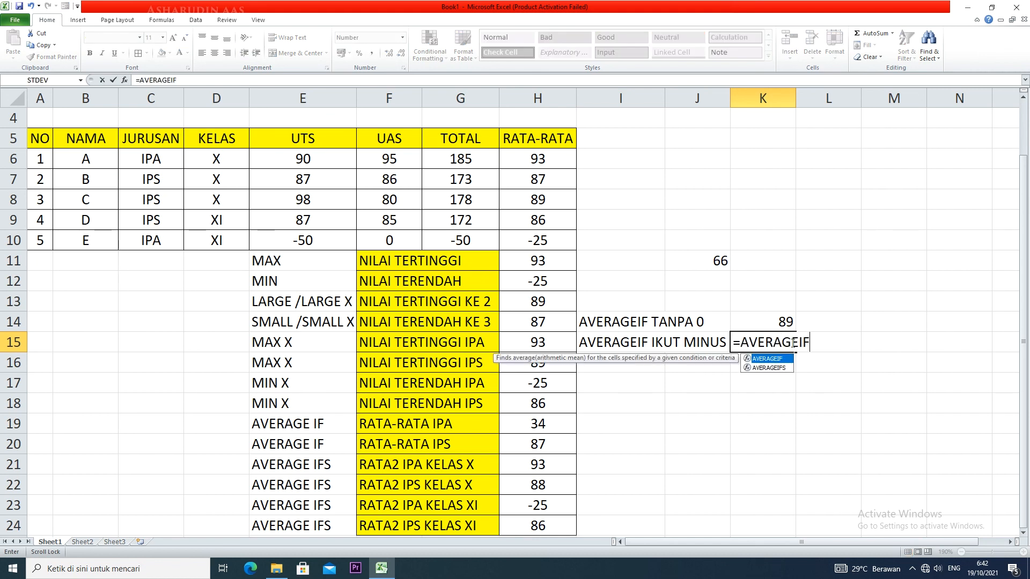
pyautogui.write('(')
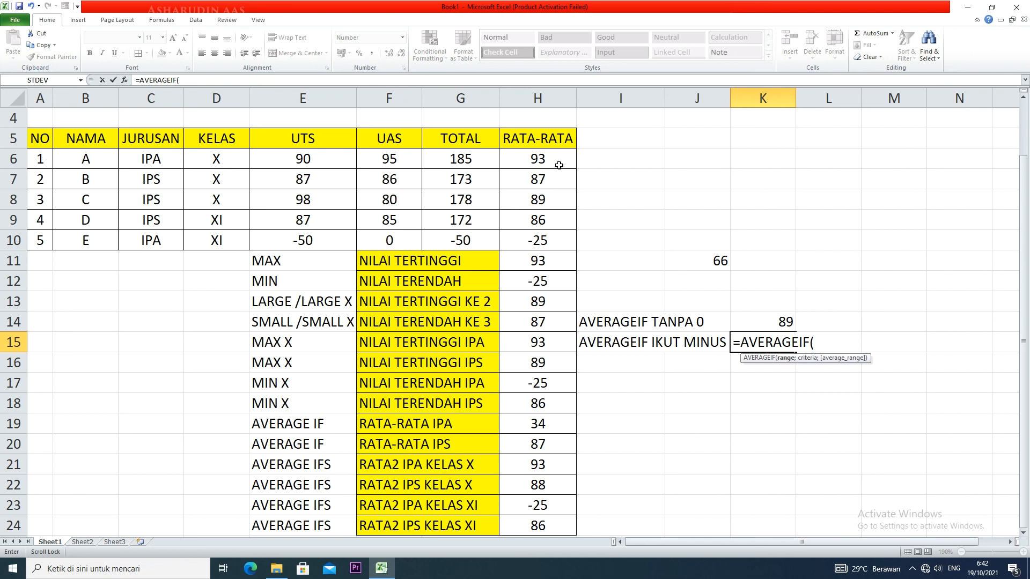
pyautogui.moveTo(559, 165); pyautogui.dragTo(553, 240)
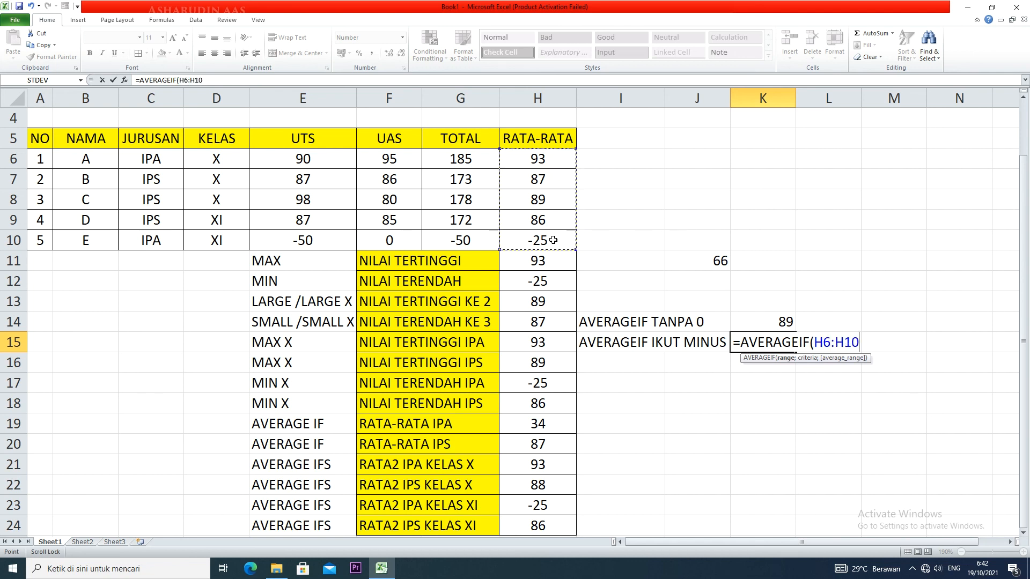
pyautogui.write(';')
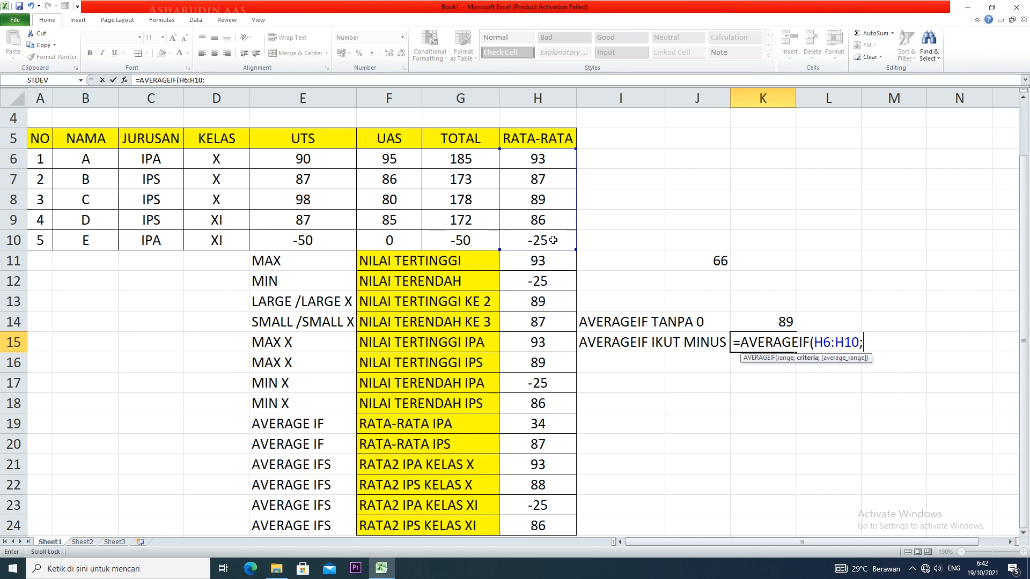
pyautogui.write('"<>0")')
pyautogui.press('Return')
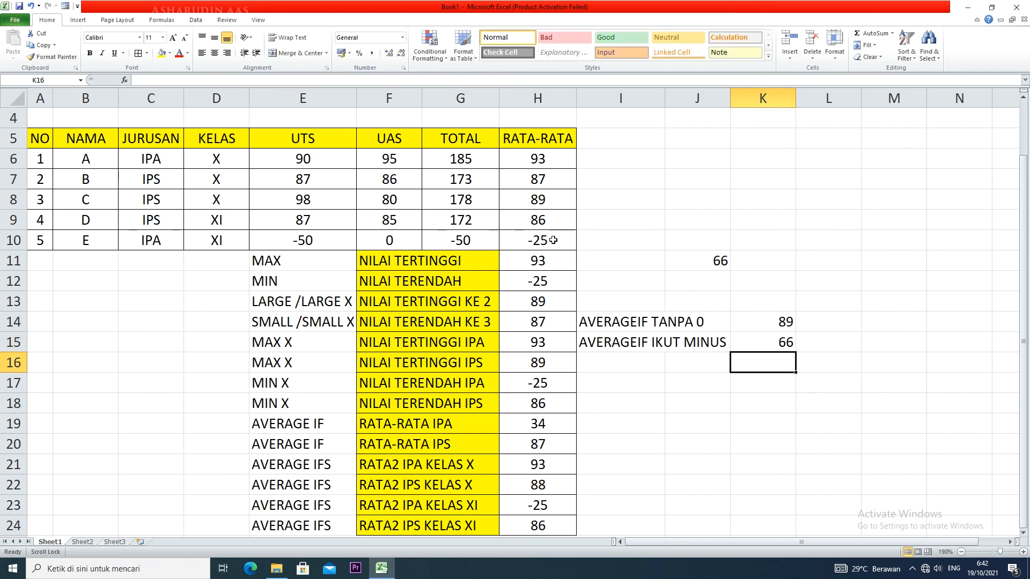
pyautogui.doubleClick(784, 342)
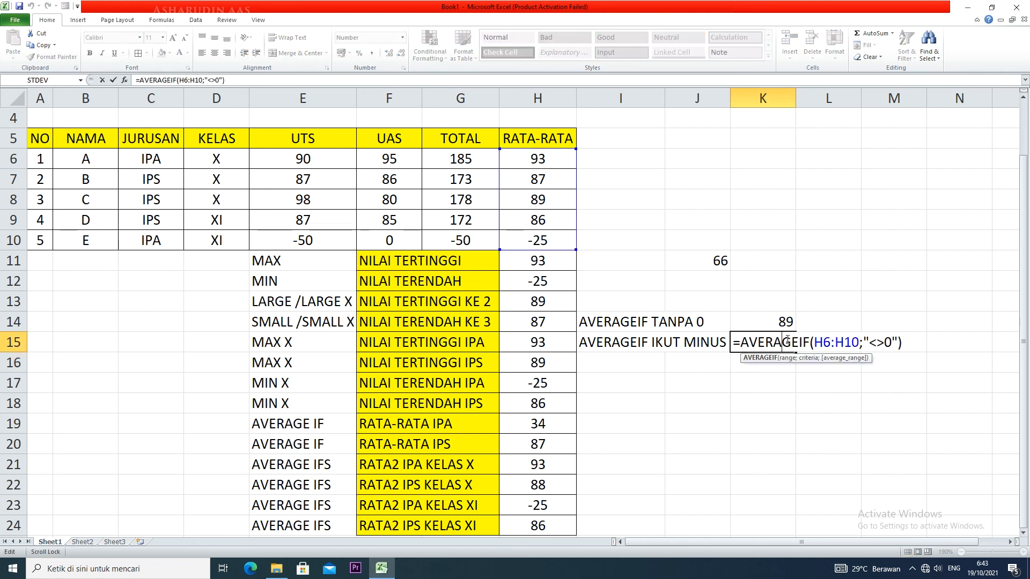
pyautogui.press('Return')
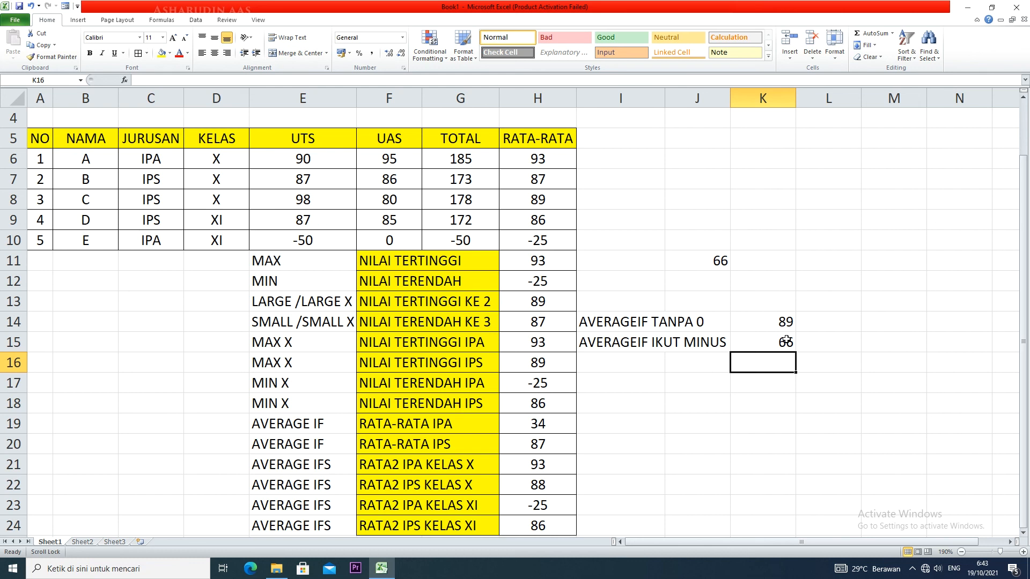
# - Fill the AVERAGEIF IKUT MINUS label from I15 down to I16
pyautogui.click(619, 366)
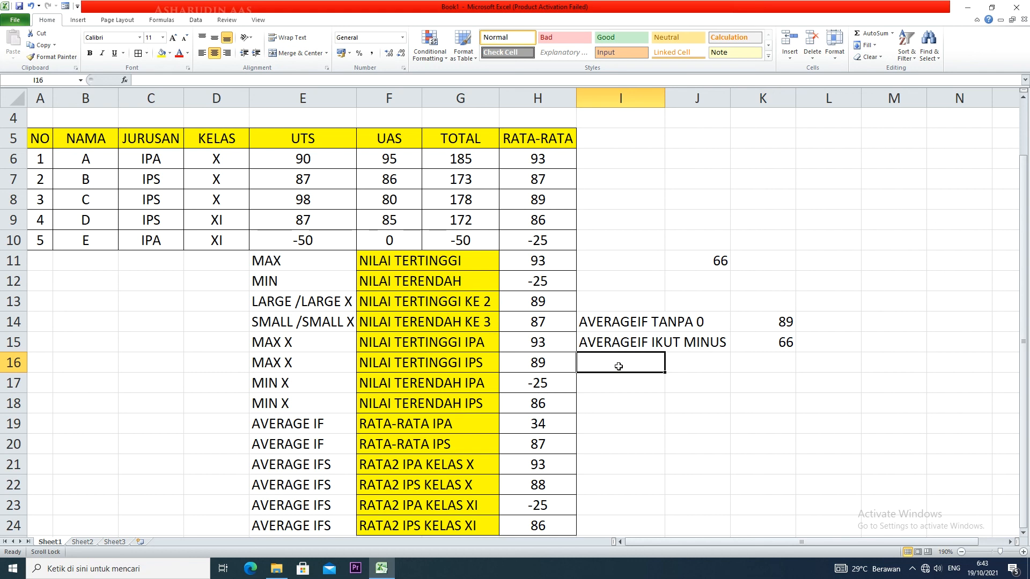
pyautogui.click(650, 344)
pyautogui.moveTo(667, 353); pyautogui.dragTo(662, 366)
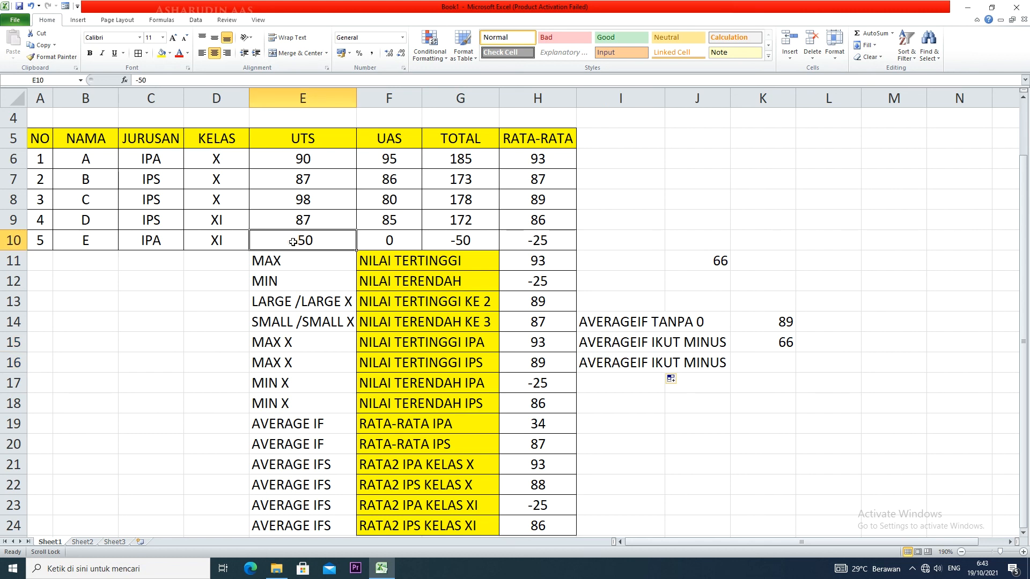
# - Clear the fifth student's UTS and UAS scores in E10 and F10
pyautogui.press('Delete')
pyautogui.click(380, 239)
pyautogui.press('Delete')
# - Try clearing the fifth student's TOTAL and RATA-RATA formulas in G10 and H10, and undo both deletions
pyautogui.click(437, 239)
pyautogui.press('Delete')
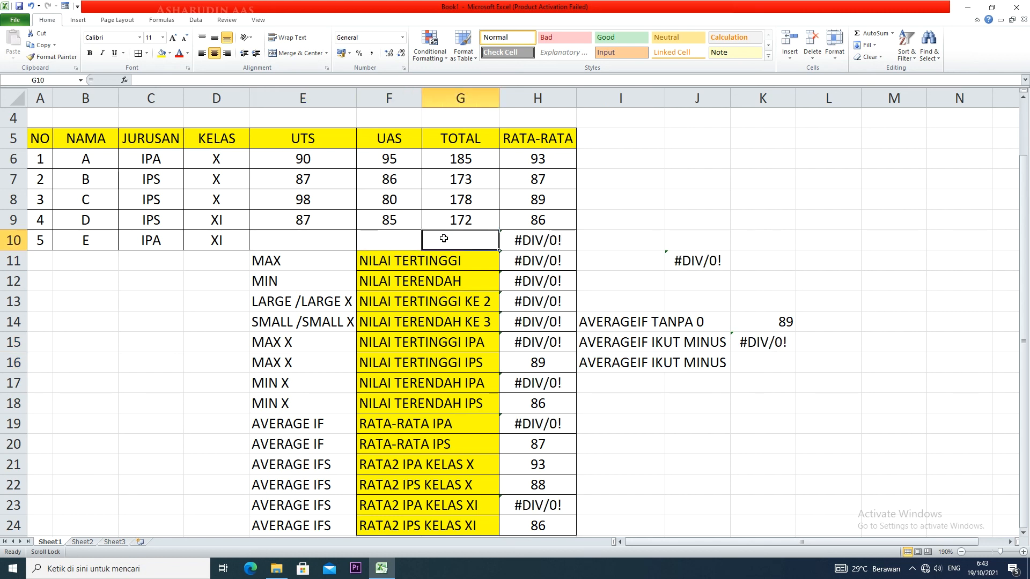
pyautogui.click(522, 239)
pyautogui.press('Delete')
pyautogui.click(595, 236)
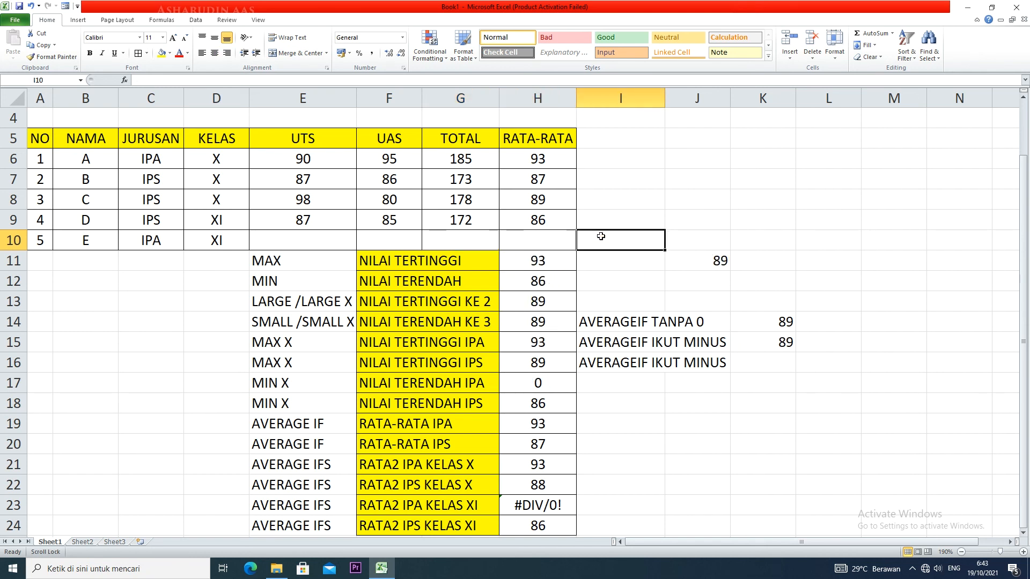
pyautogui.hotkey('ctrl', 'z')
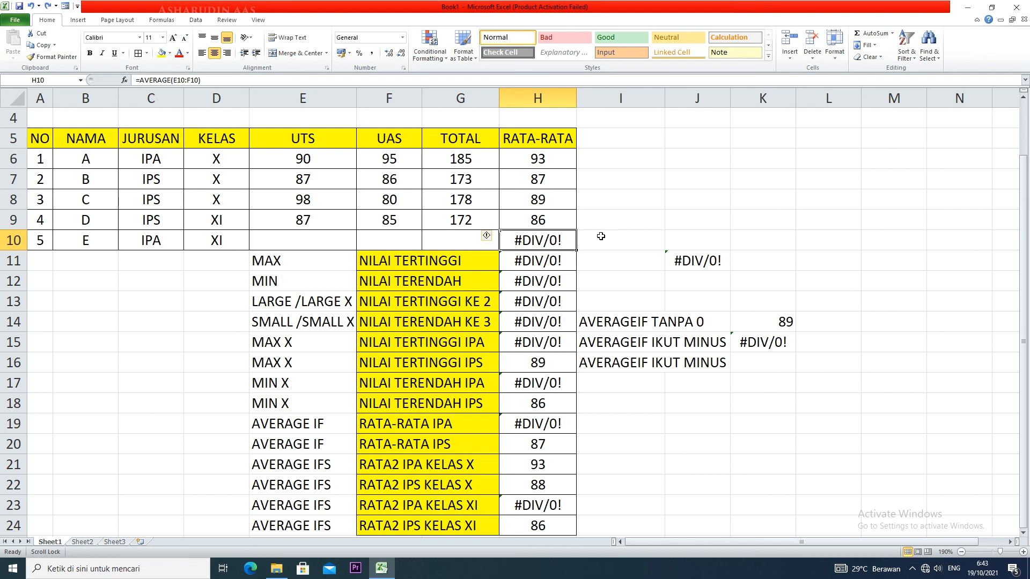
pyautogui.hotkey('ctrl', 'z')
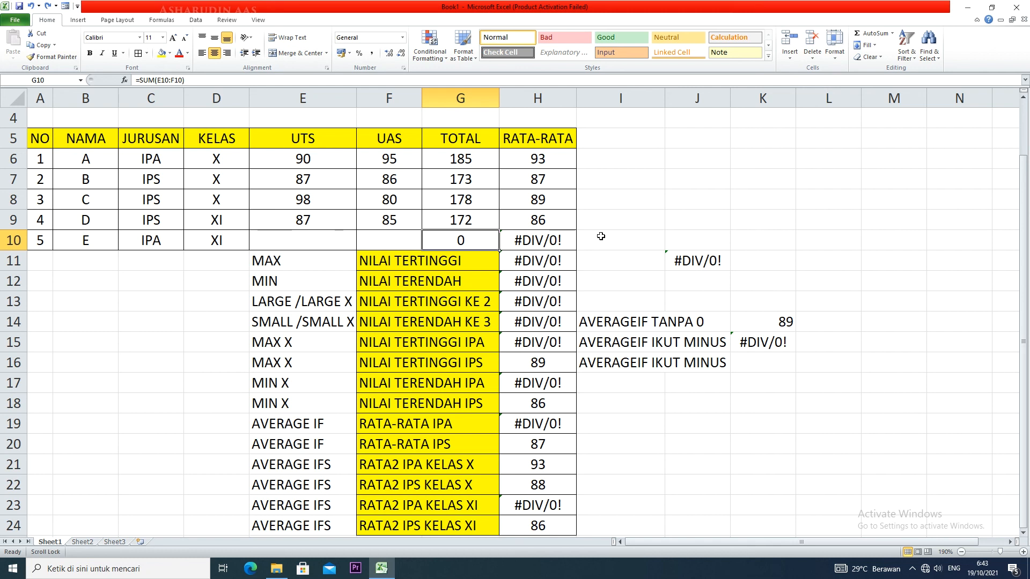
# - Delete the fifth student's TOTAL formula in G10 and RATA-RATA formula in H10
pyautogui.press('Delete')
pyautogui.click(551, 238)
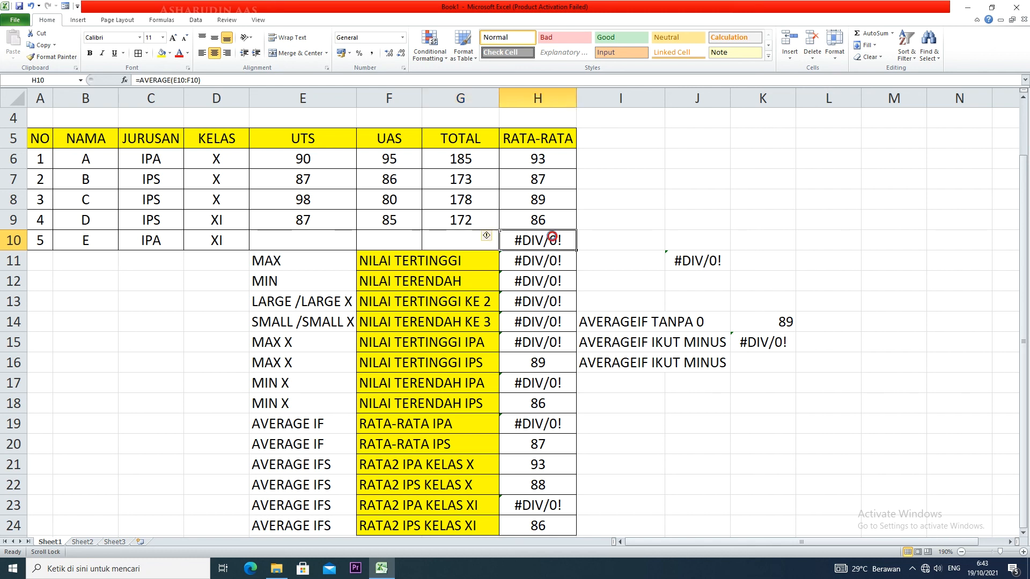
pyautogui.press('Delete')
# - Change the I16 label to AVERAGEIF TANPA BLANK CELLS and widen column J so the text fits
pyautogui.click(699, 366)
pyautogui.click(629, 365)
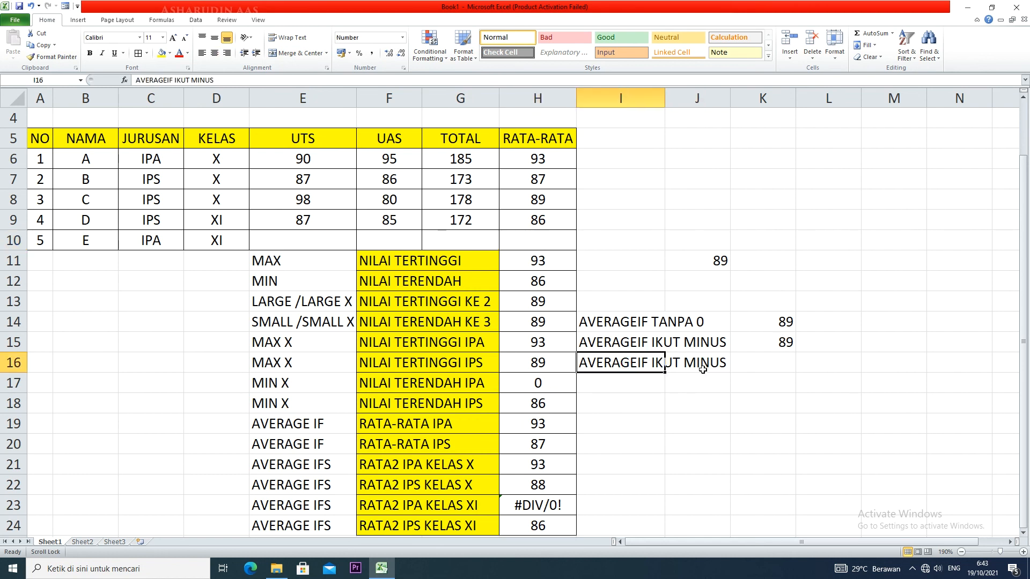
pyautogui.doubleClick(641, 362)
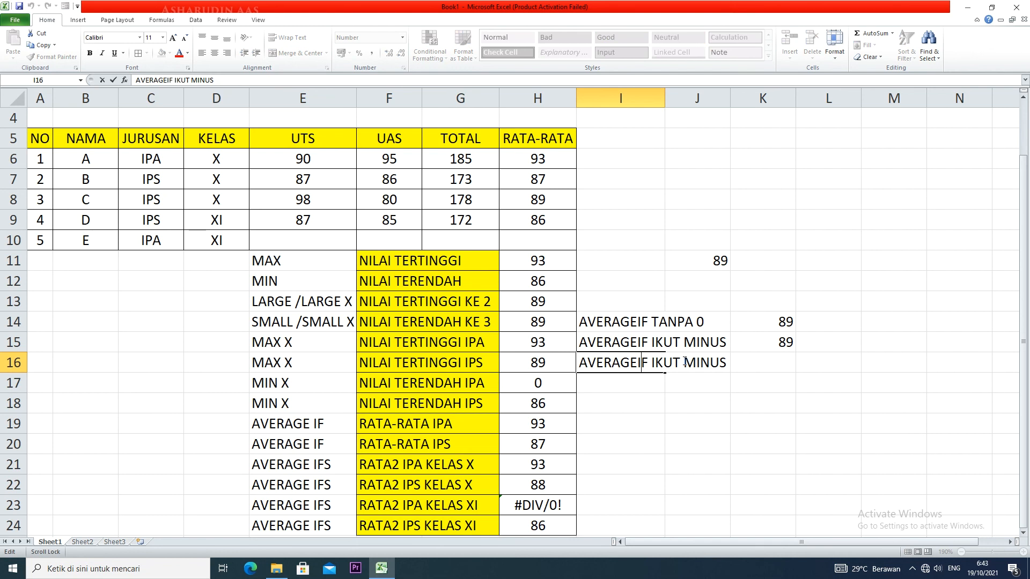
pyautogui.moveTo(727, 363); pyautogui.dragTo(653, 363)
pyautogui.write('TANPA B')
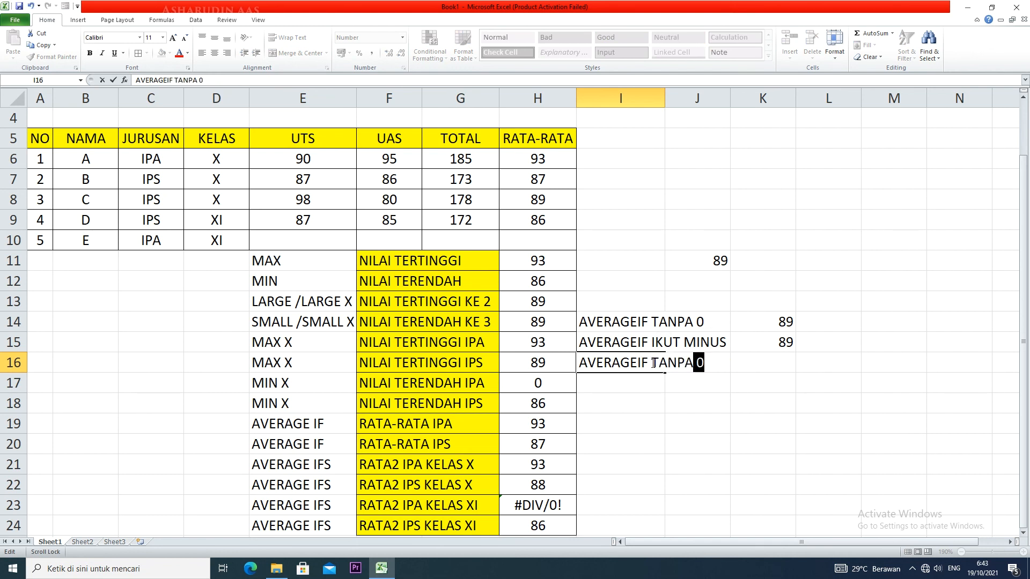
pyautogui.write('LANK CELLS')
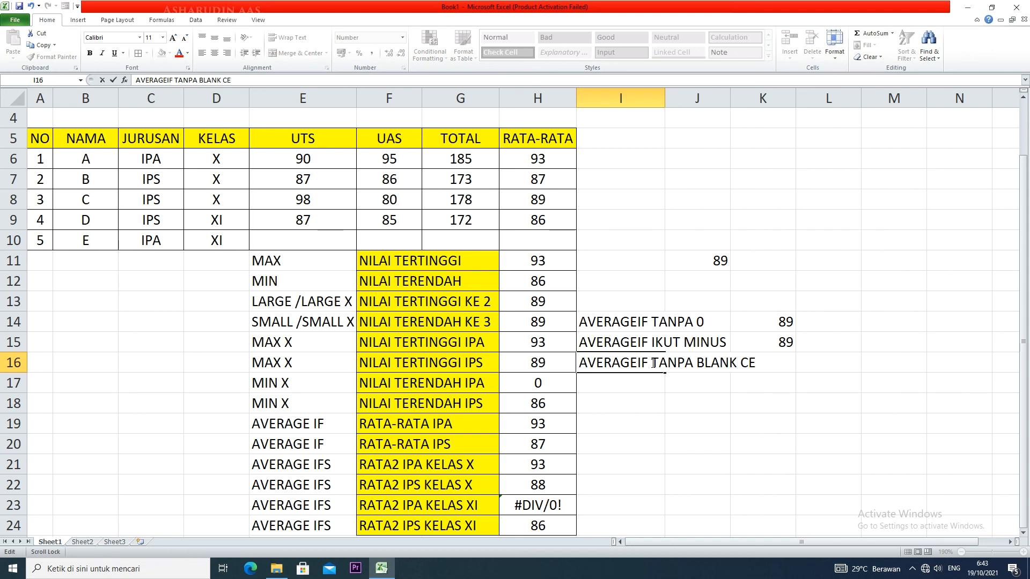
pyautogui.click(733, 96)
pyautogui.moveTo(731, 94); pyautogui.dragTo(777, 356)
# - Enter =AVERAGEIF(H6:H10;"<>") in K16 to average the RATA-RATA values without blank cells
pyautogui.click(812, 363)
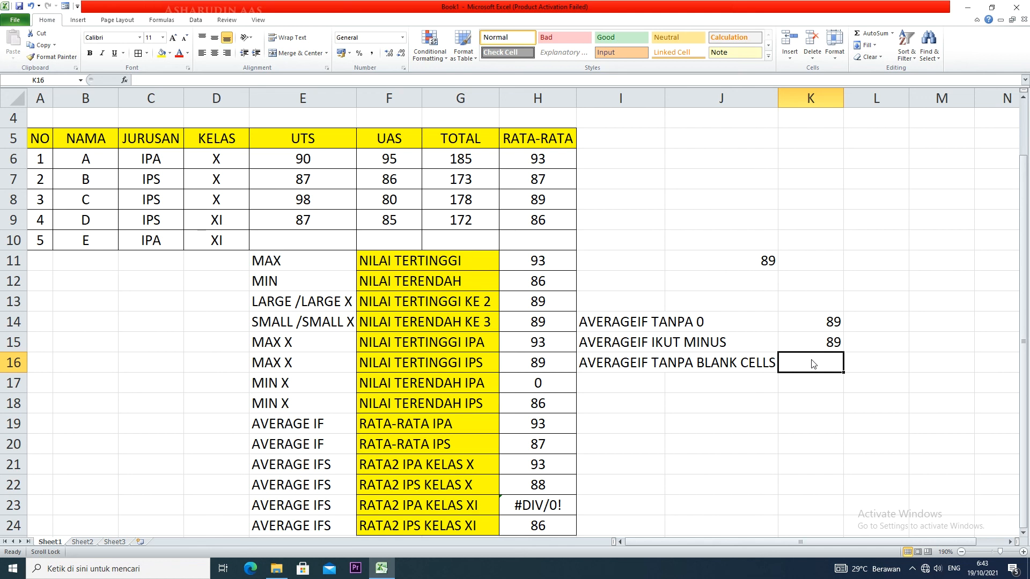
pyautogui.write('=AVERAGE')
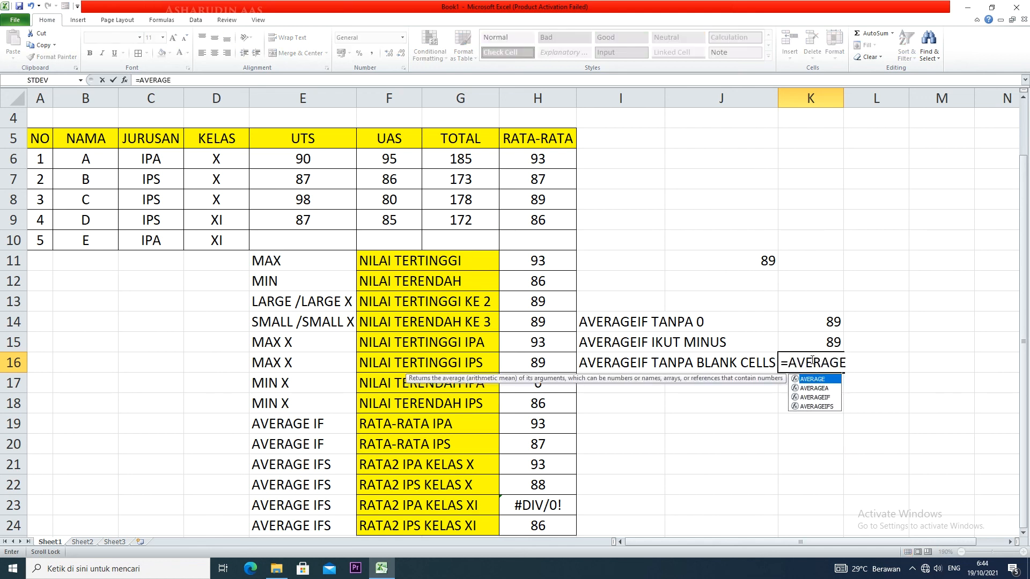
pyautogui.write('IF(')
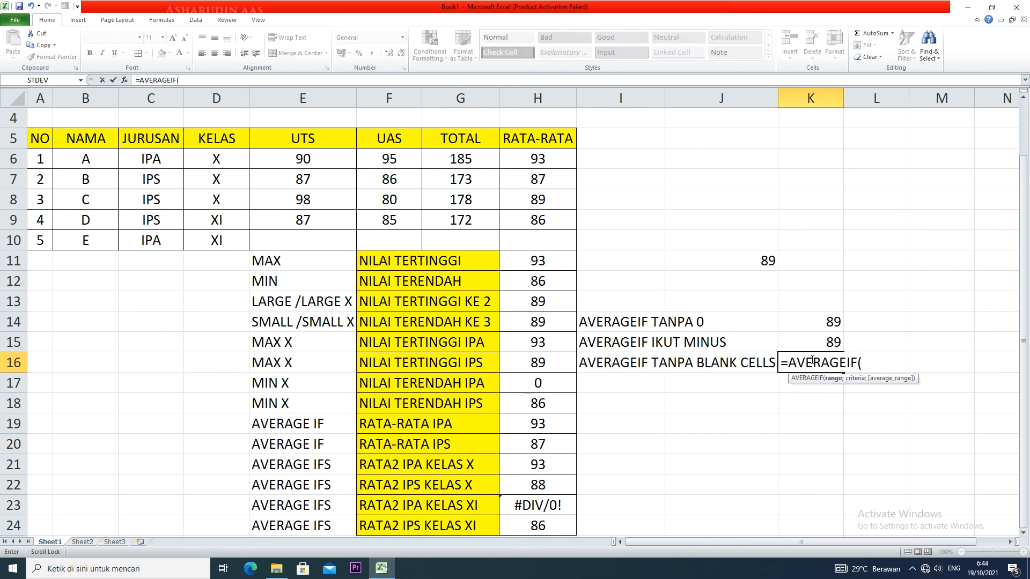
pyautogui.moveTo(567, 159); pyautogui.dragTo(559, 239)
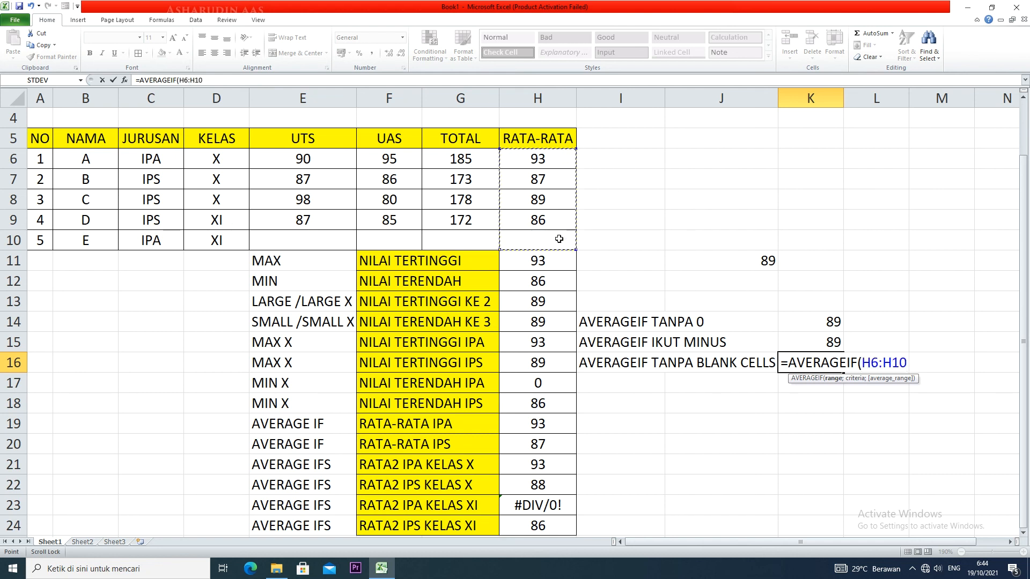
pyautogui.write(';"<')
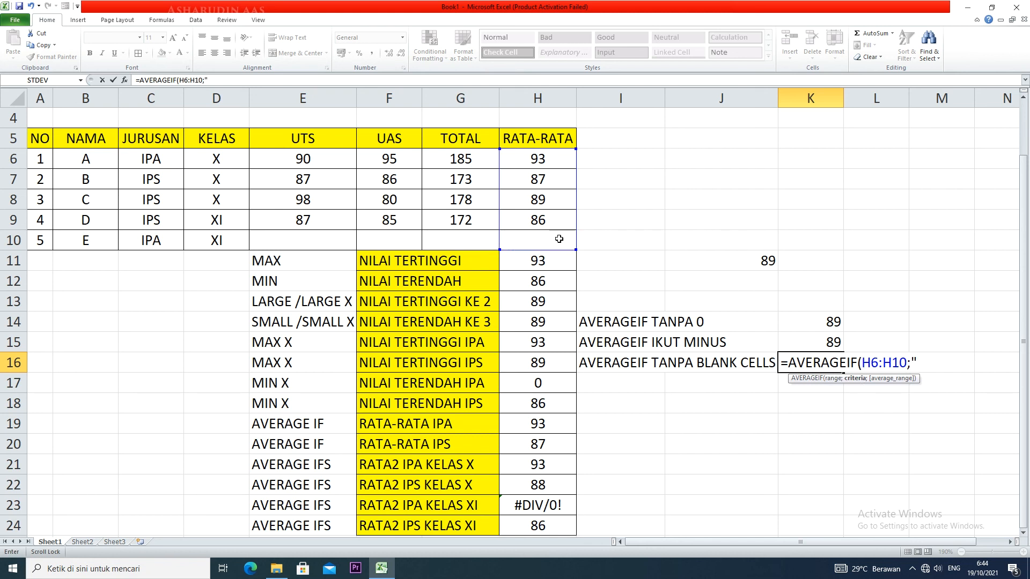
pyautogui.write('>")')
pyautogui.press('Return')
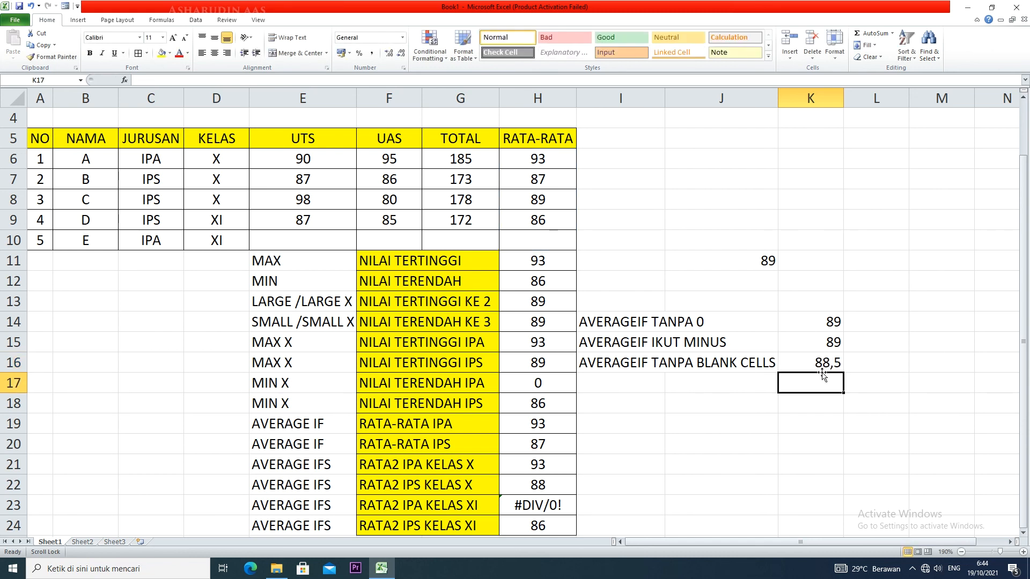
pyautogui.click(546, 242)
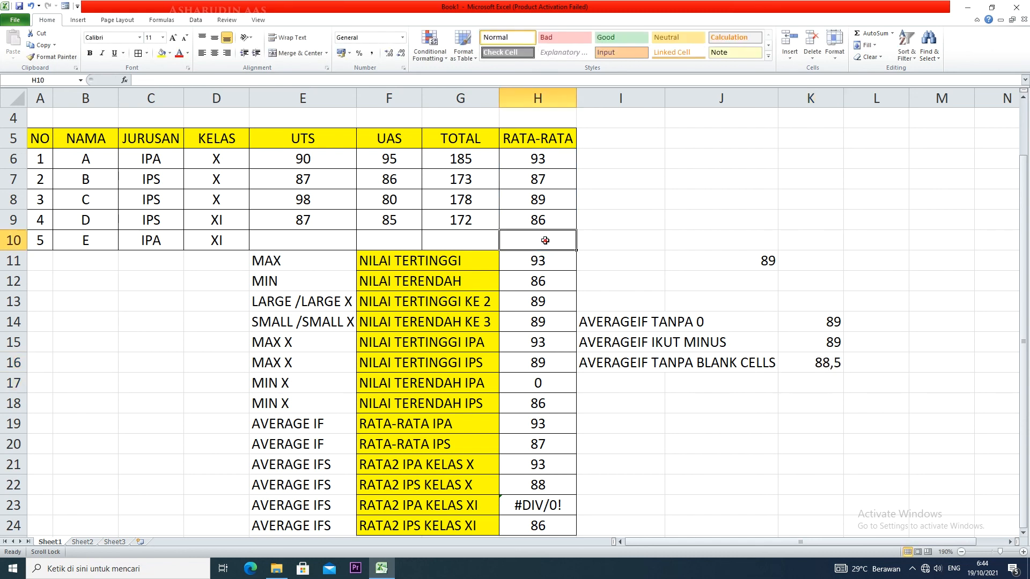
# - Enter =SUM(H6:H9)/4 in J20 to calculate the average of the four filled RATA-RATA cells manually
pyautogui.click(707, 443)
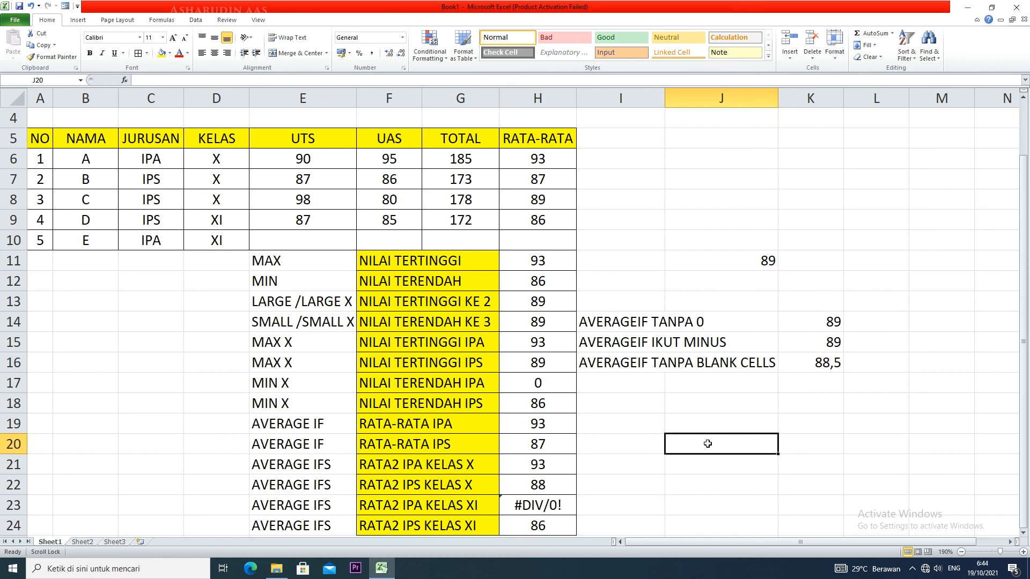
pyautogui.write('=')
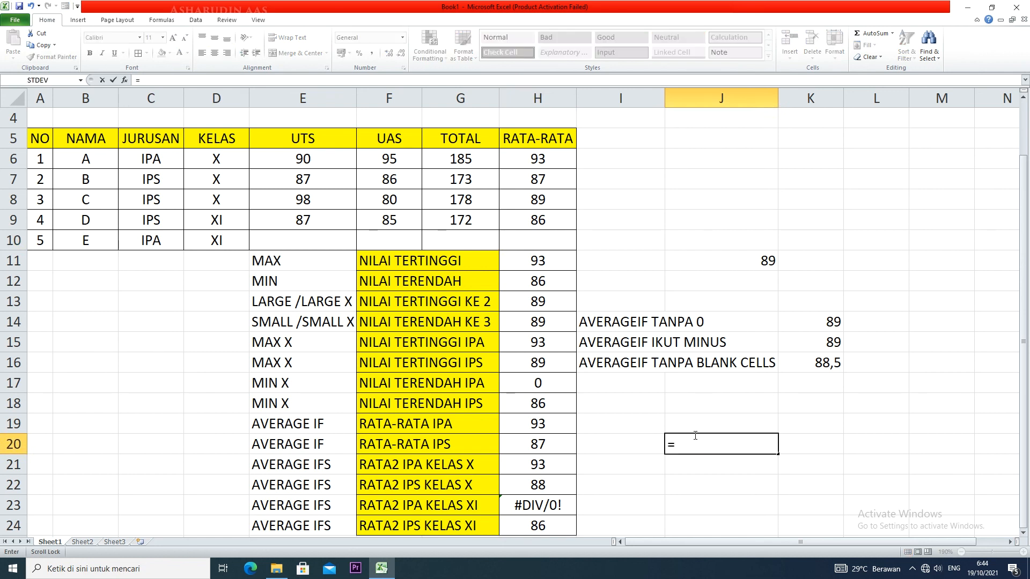
pyautogui.write('SUM(')
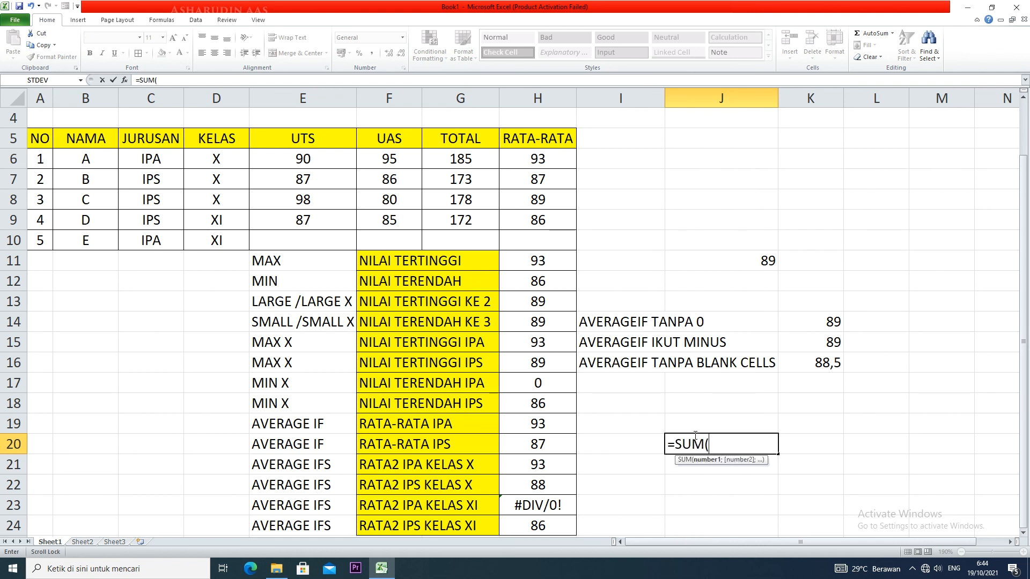
pyautogui.moveTo(538, 154); pyautogui.dragTo(539, 217)
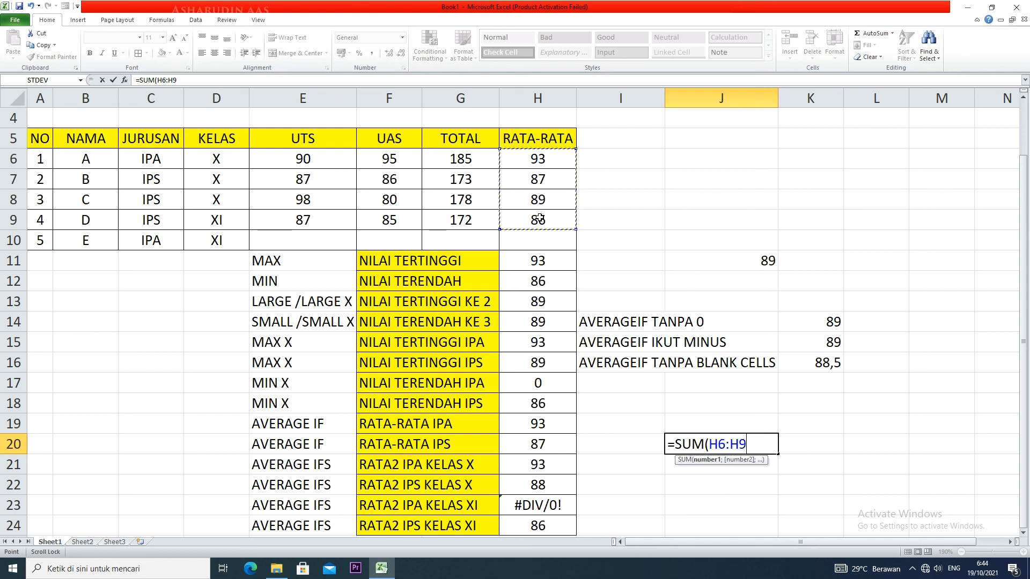
pyautogui.write(')*')
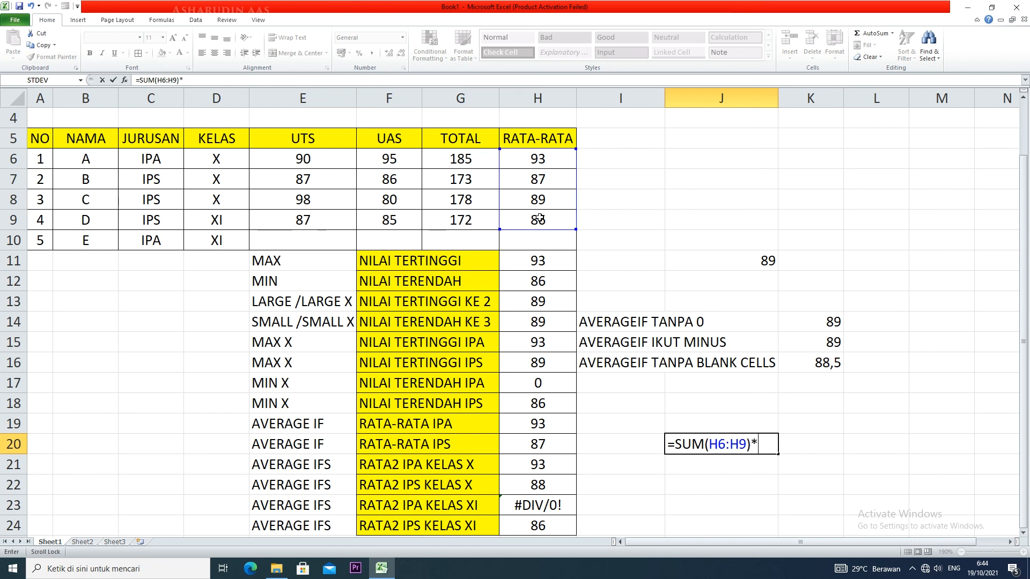
pyautogui.write('4')
pyautogui.press('BackSpace')
pyautogui.press('BackSpace')
pyautogui.write('/4')
pyautogui.press('Return')
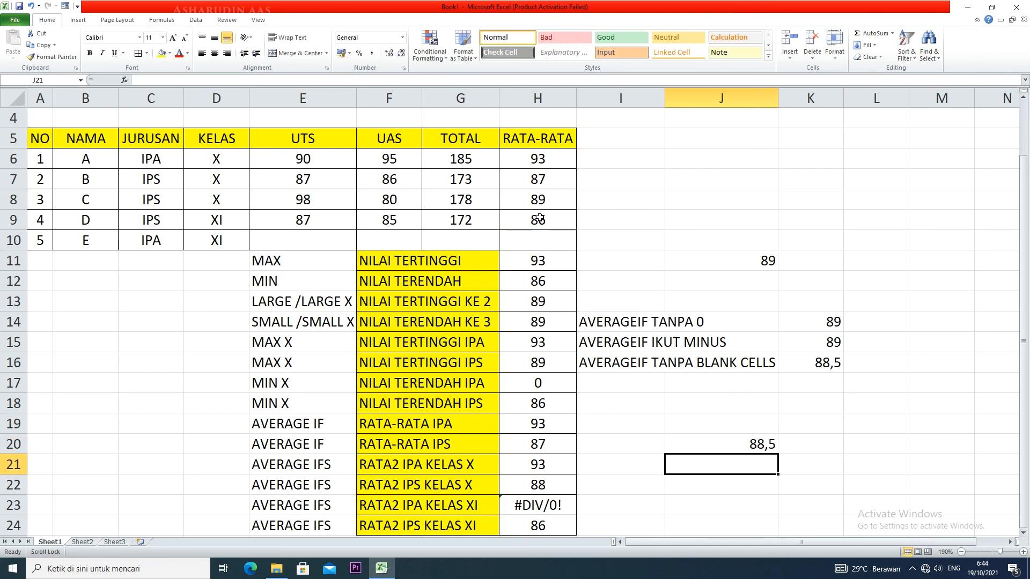
# - Replace the manual calculation in J20 with =AVERAGE(H6:H10) to cross-check the average of the RATA-RATA column
pyautogui.doubleClick(747, 441)
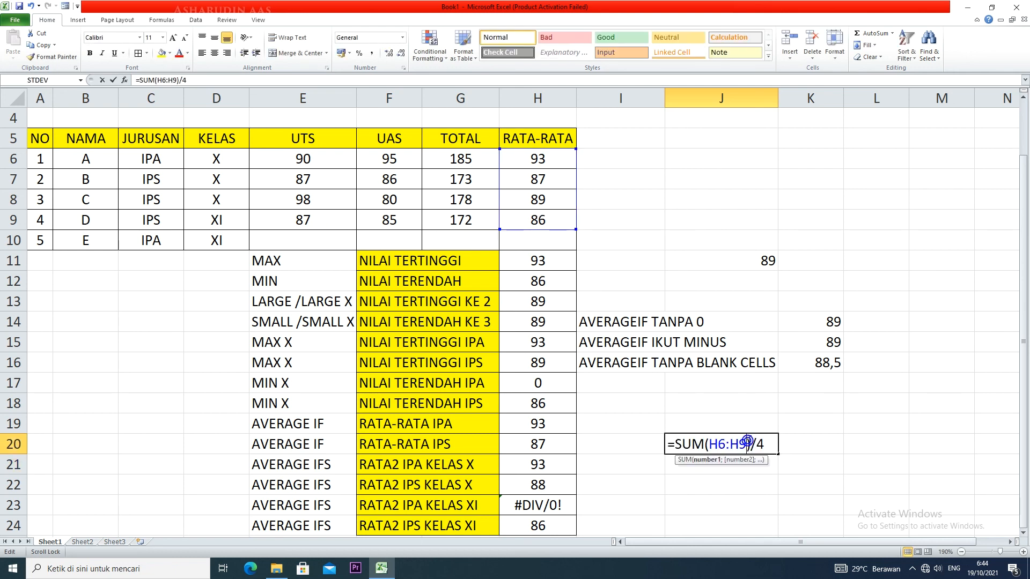
pyautogui.moveTo(767, 444); pyautogui.dragTo(661, 439)
pyautogui.write('AVERAGE')
pyautogui.press('BackSpace')
pyautogui.press('BackSpace')
pyautogui.press('BackSpace')
pyautogui.press('BackSpace')
pyautogui.press('BackSpace')
pyautogui.press('BackSpace')
pyautogui.press('BackSpace')
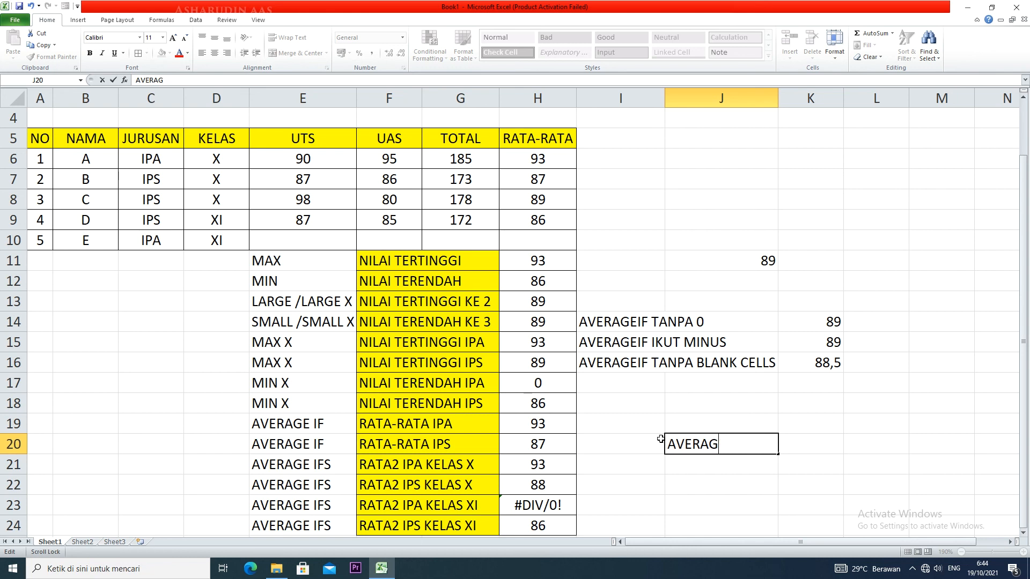
pyautogui.write('=AVERAGE(')
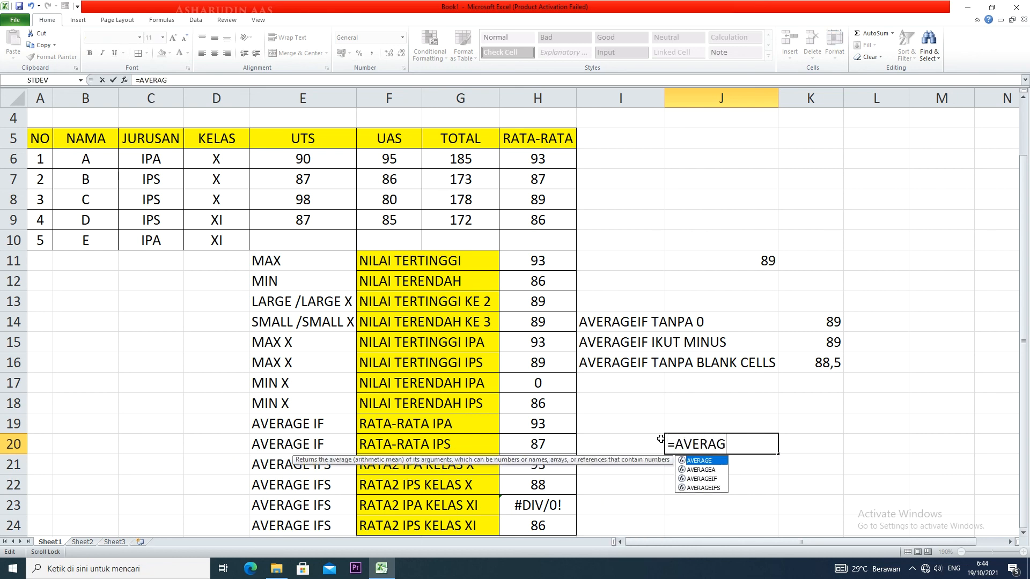
pyautogui.moveTo(562, 161); pyautogui.dragTo(561, 236)
pyautogui.write(')')
pyautogui.press('Return')
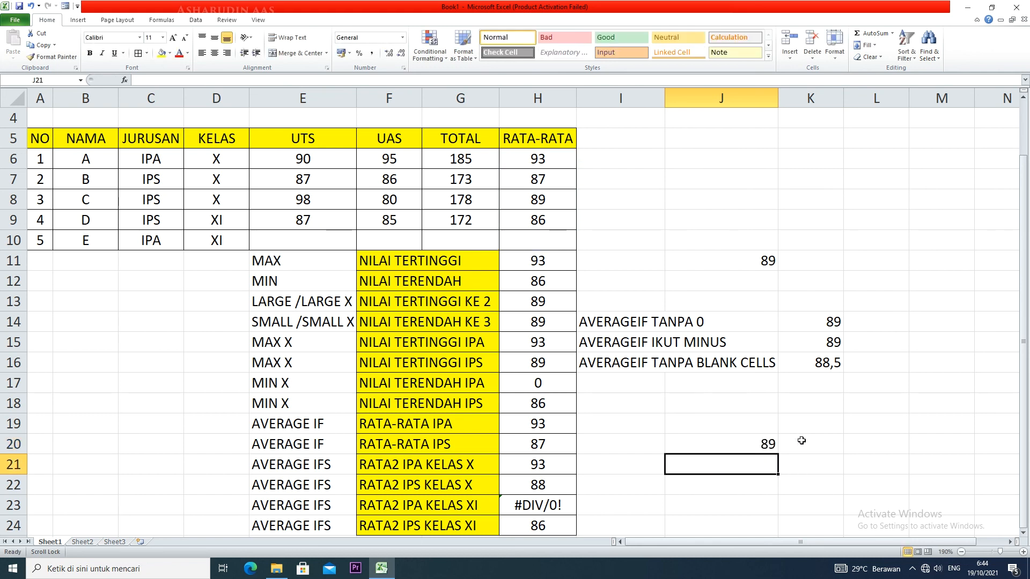
# - Delete the cross-check average from J20
pyautogui.click(750, 436)
pyautogui.press('Delete')
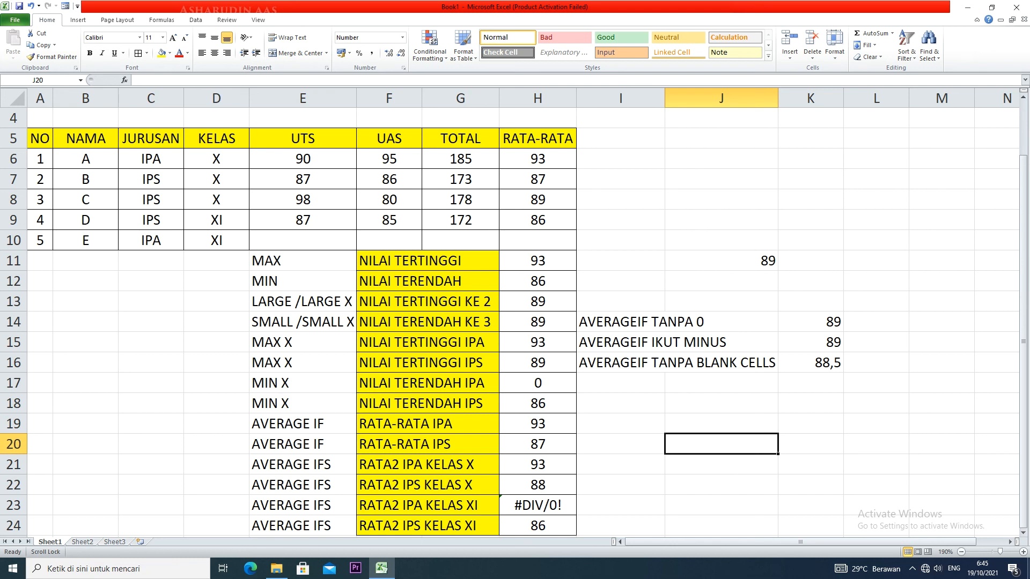
pyautogui.click(912, 568)
pyautogui.click(890, 547)
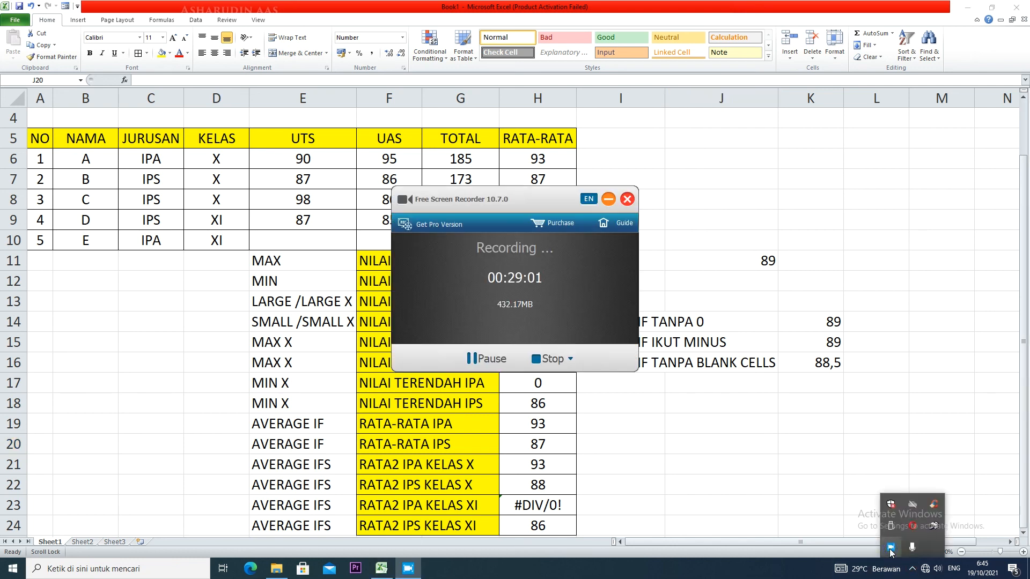
pyautogui.click(608, 199)
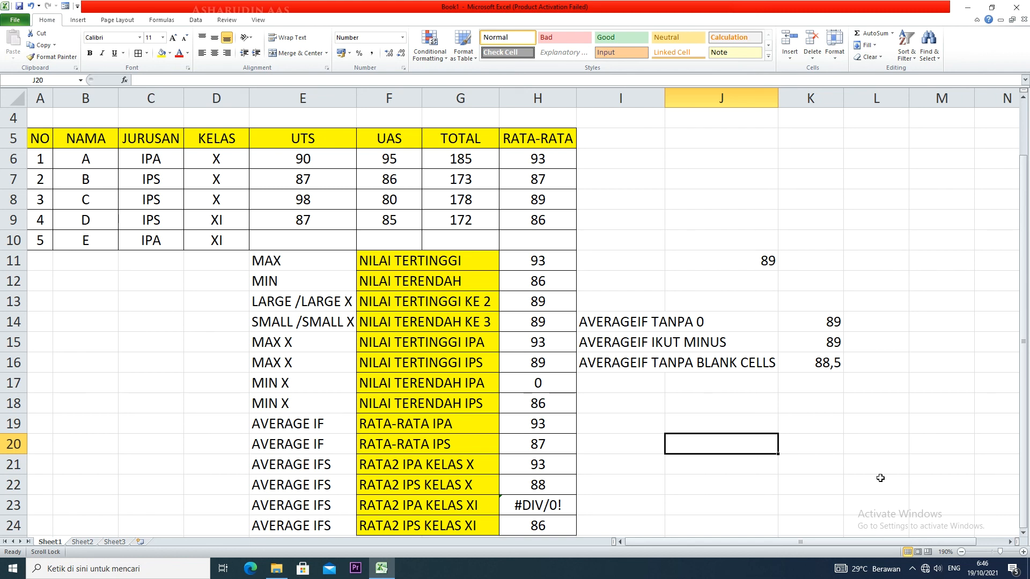
# - Start closing the Book1 workbook and its program window
pyautogui.press('Left')
pyautogui.hotkey('alt', 'F4')
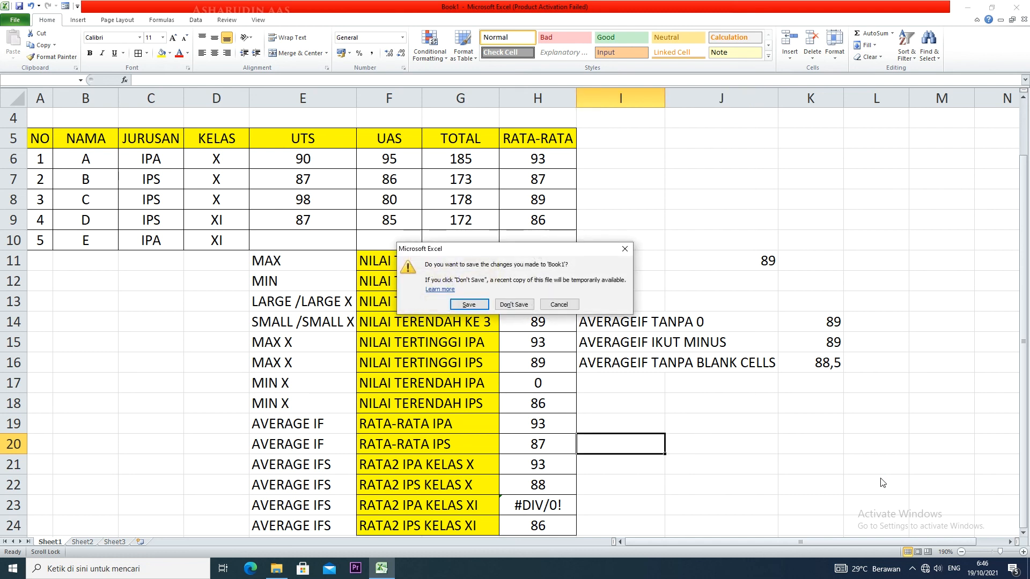